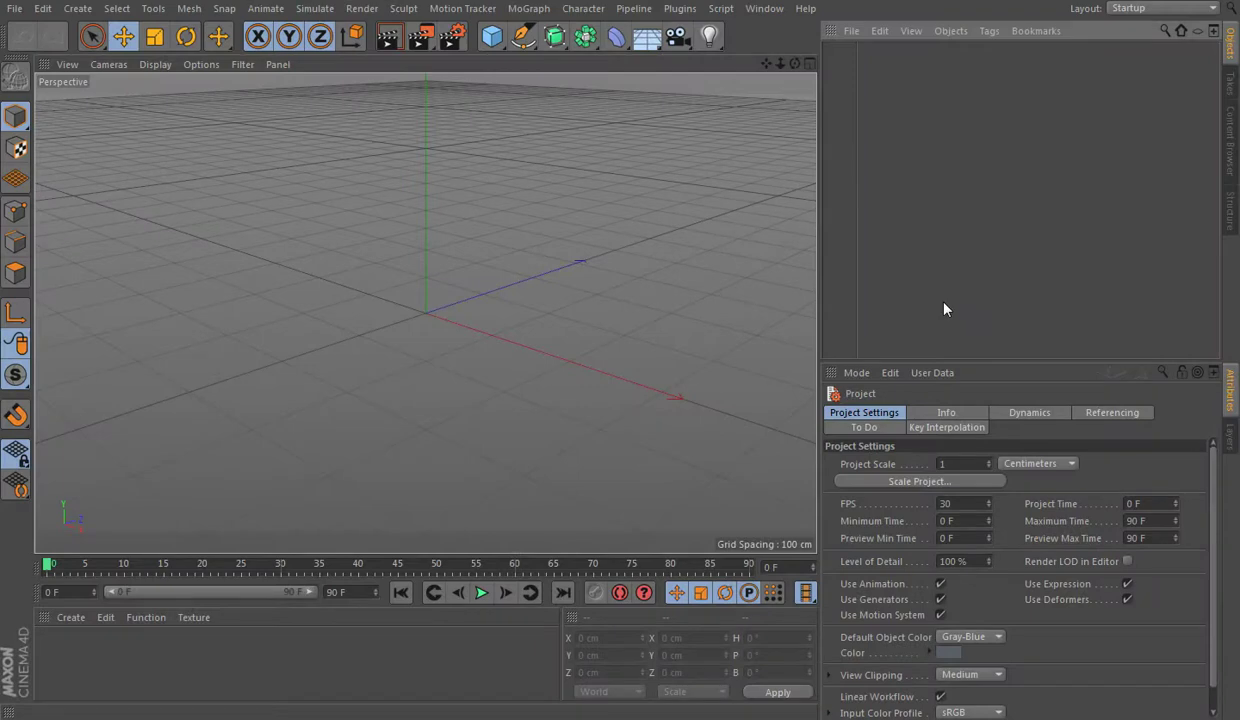
Step: Add a Rectangle spline 400 × 30 cm with rounded corners
mouse_move(524, 38)
mouse_down()
mouse_move(581, 124)
mouse_move(700, 180)
mouse_move(687, 188)
mouse_up()
click(979, 467)
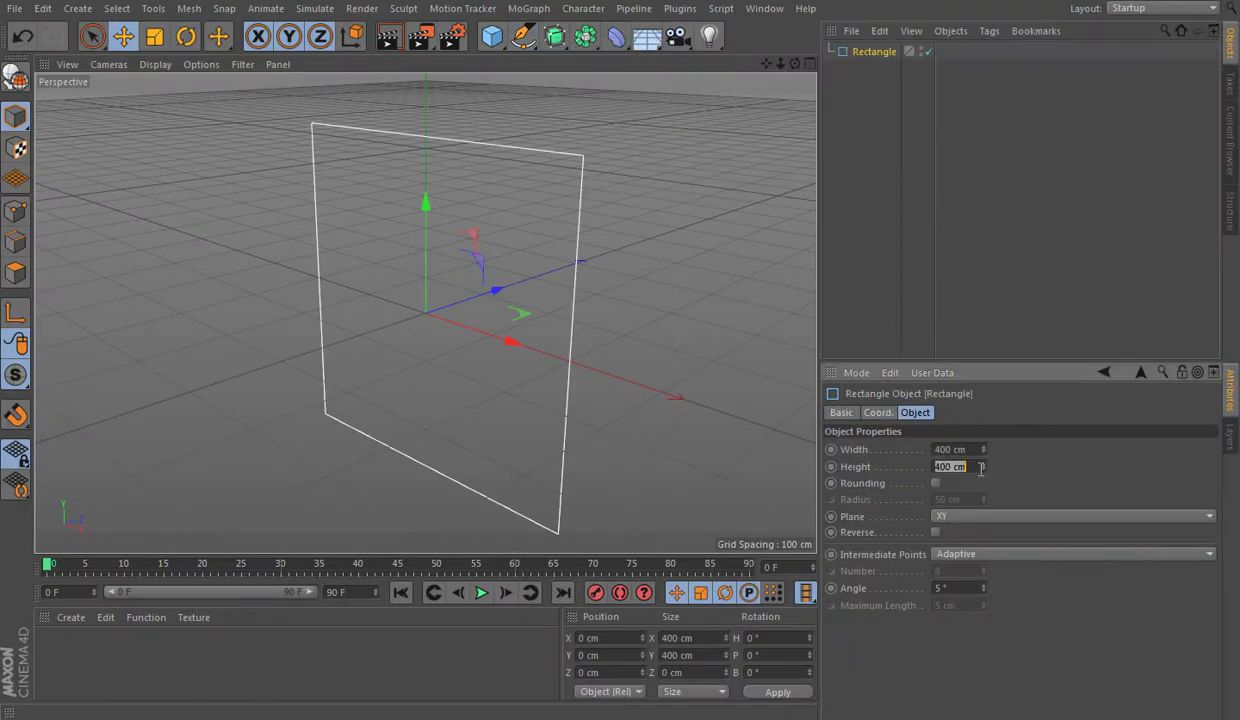
click(935, 483)
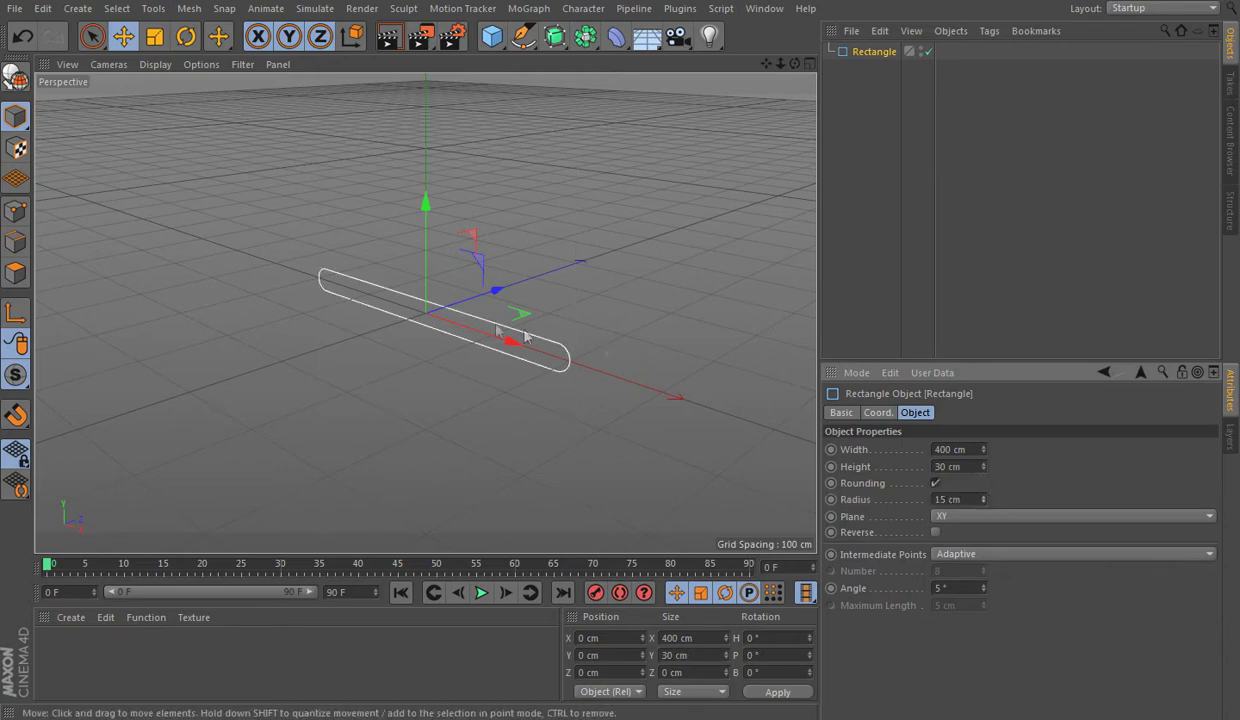
alt+drag(525, 338, 415, 311)
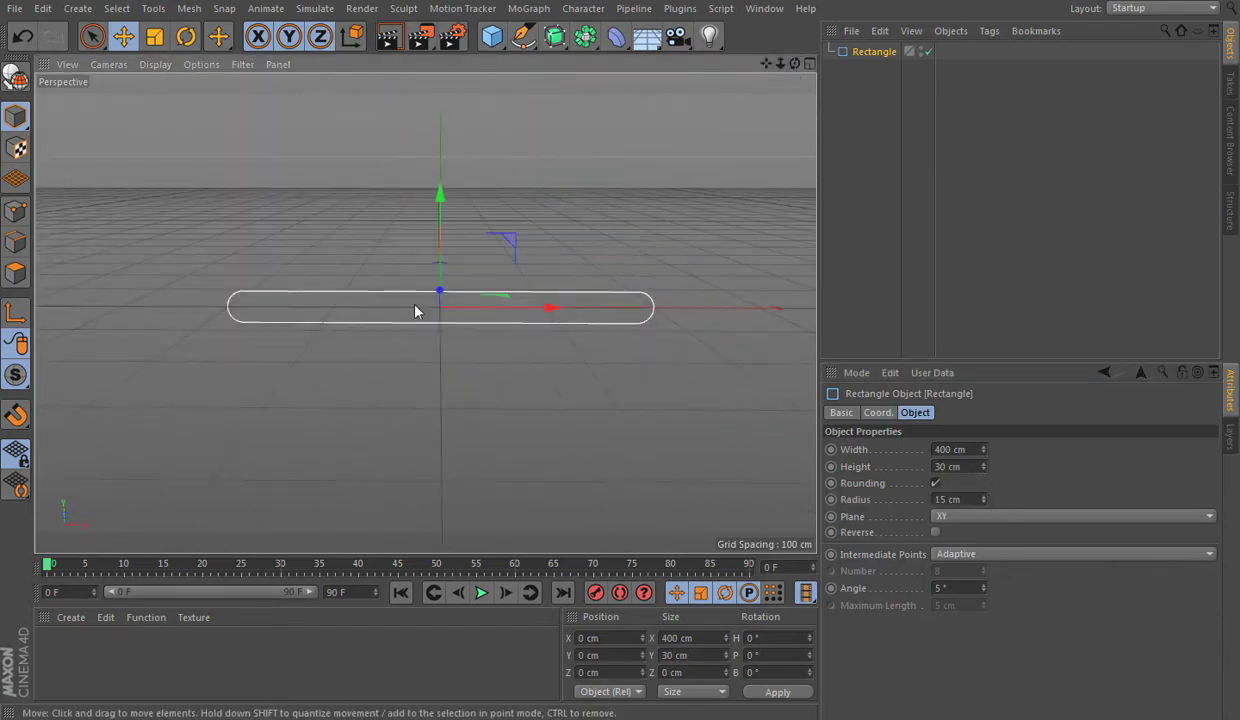
scroll(415, 311, up, 3)
Step: In Top view, draw a straight Cubic spline from the rectangle's right end to its left end
click(523, 40)
middle_click(590, 160)
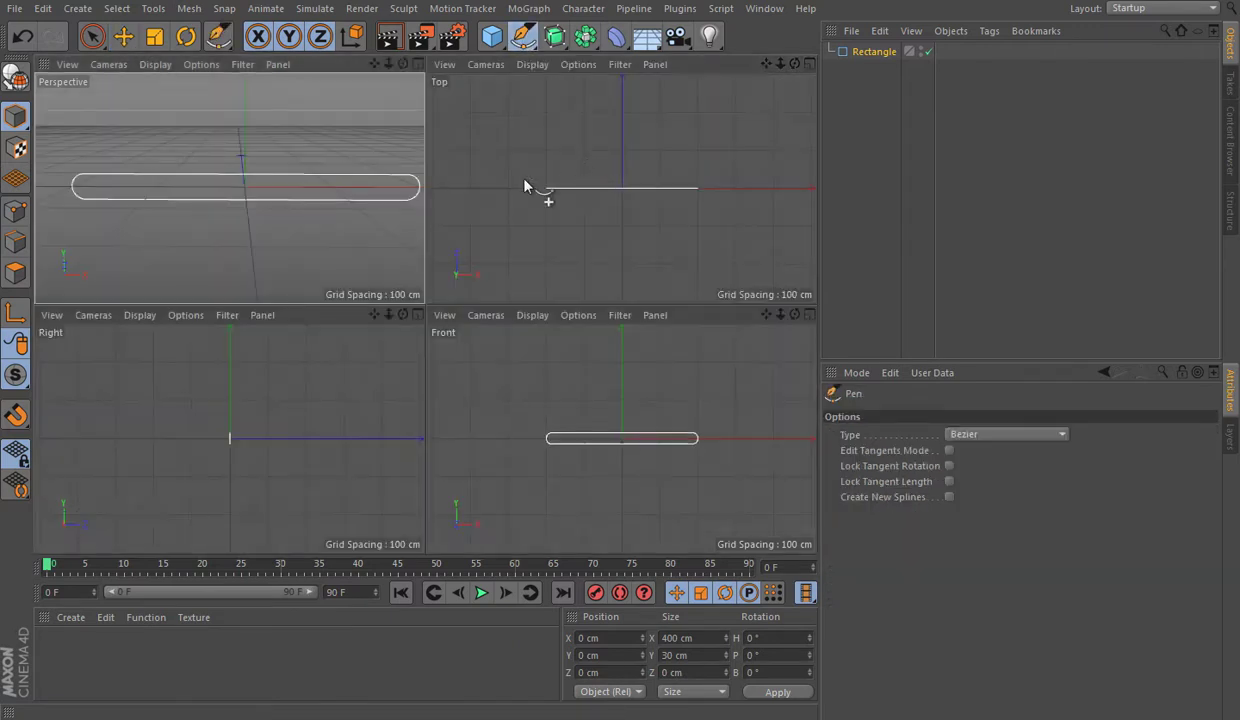
middle_click(526, 190)
click(636, 311)
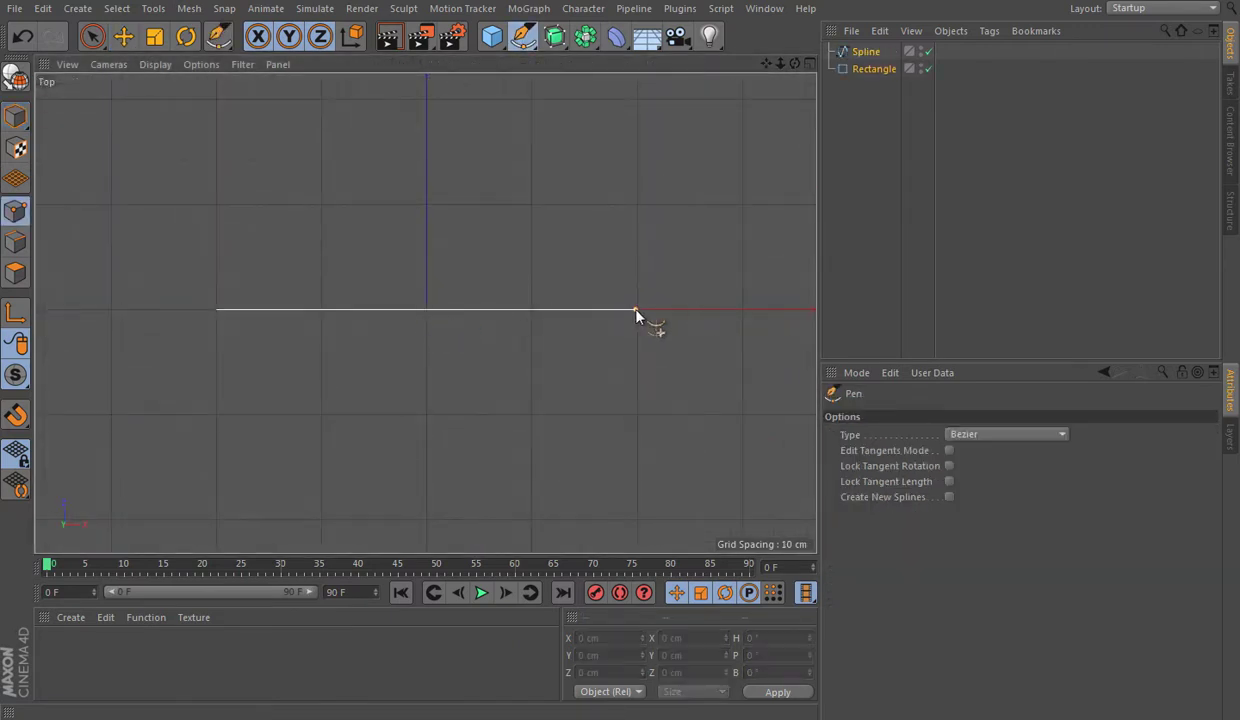
key(ctrl+z)
click(955, 435)
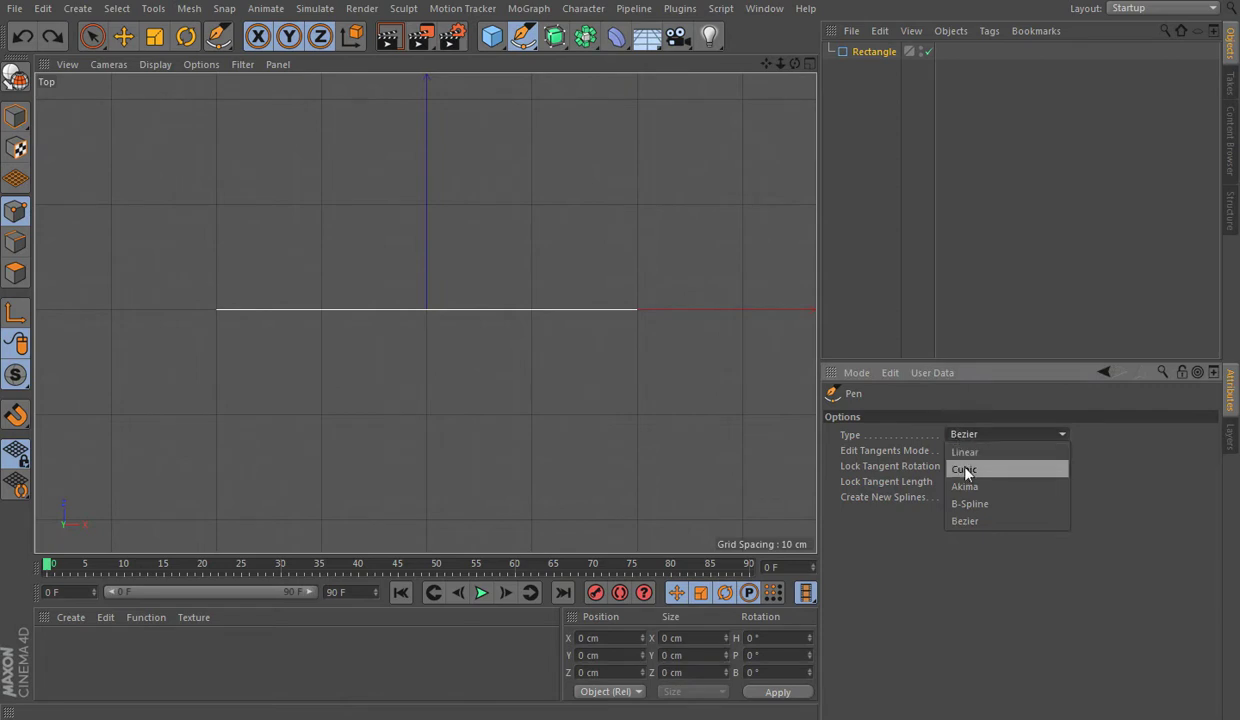
click(635, 311)
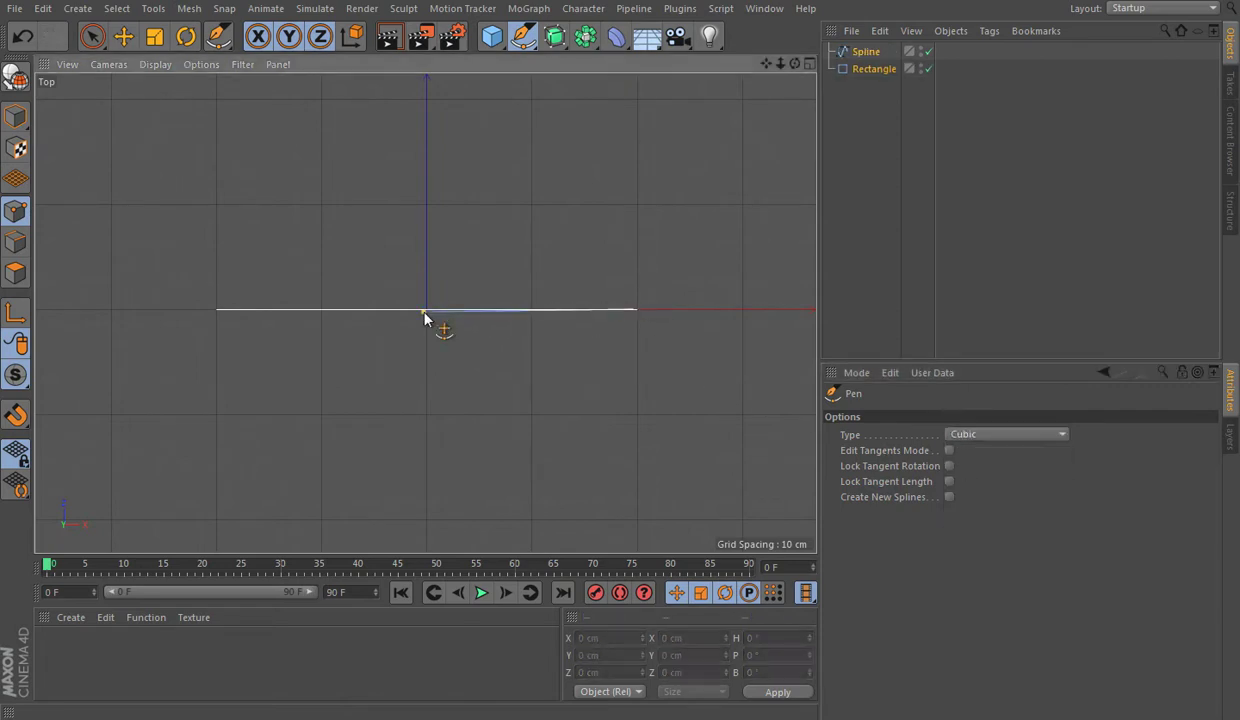
click(213, 322)
middle_click(548, 310)
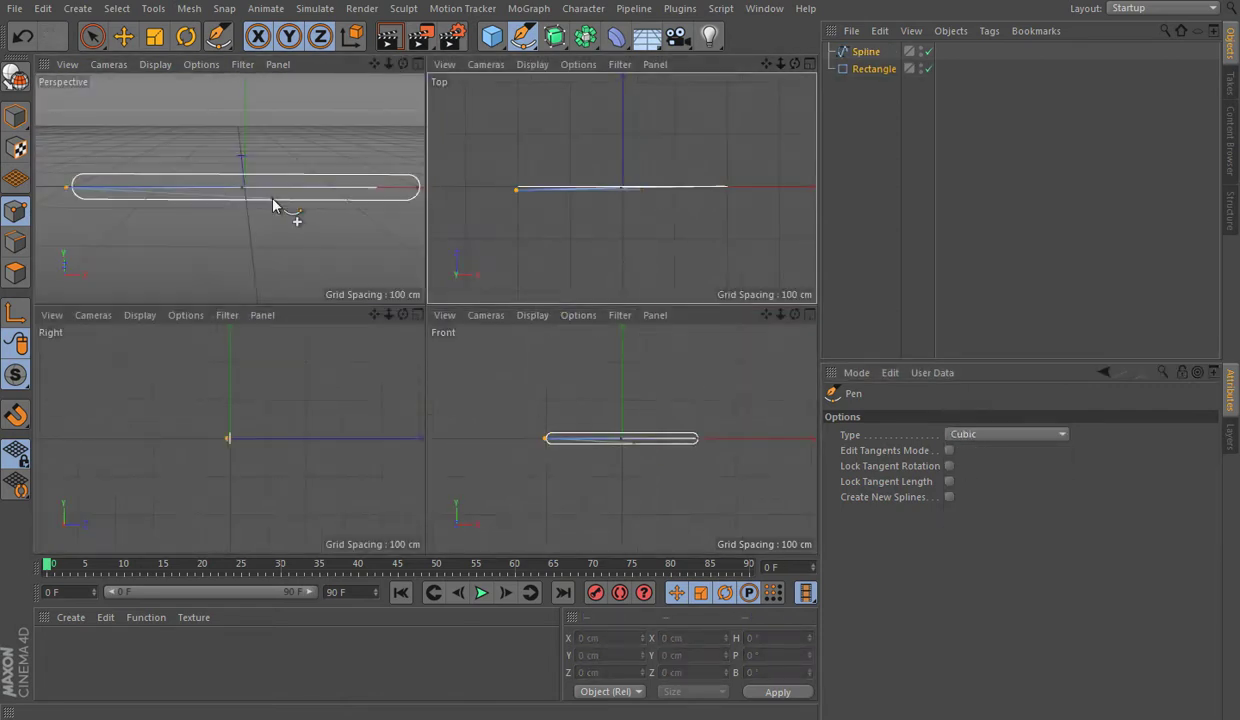
middle_click(277, 202)
click(124, 36)
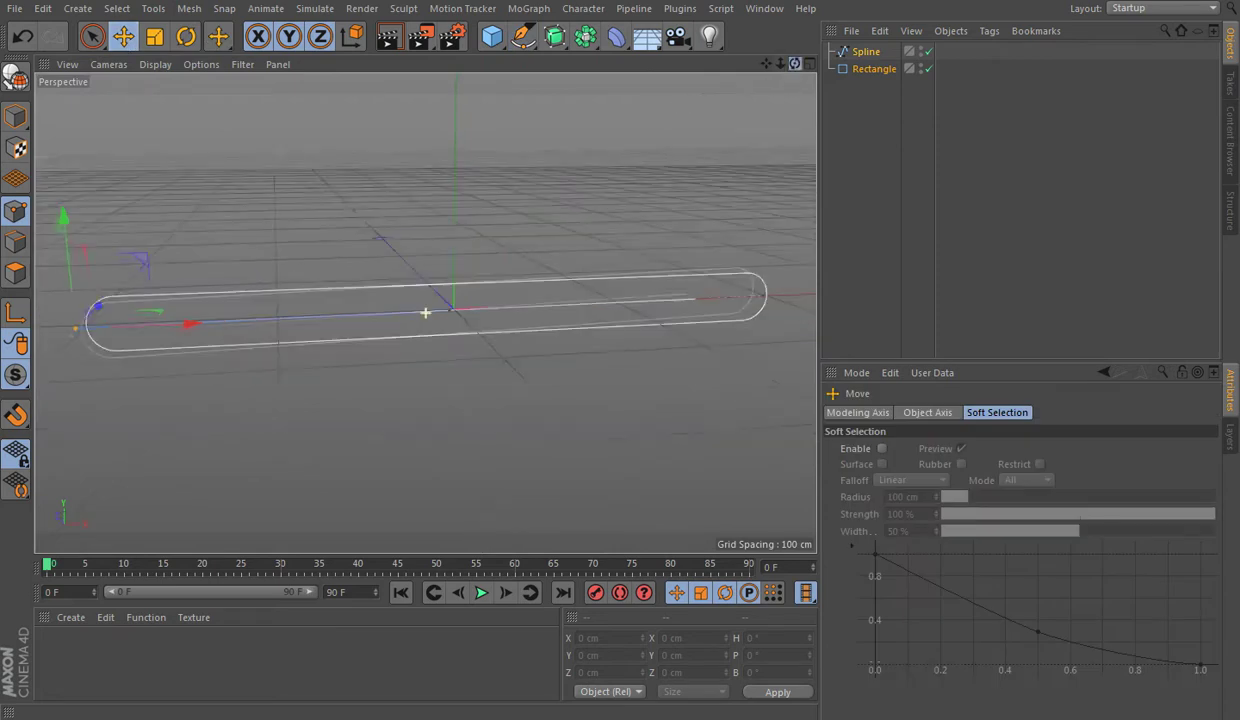
alt+drag(776, 84, 77, 119)
click(871, 155)
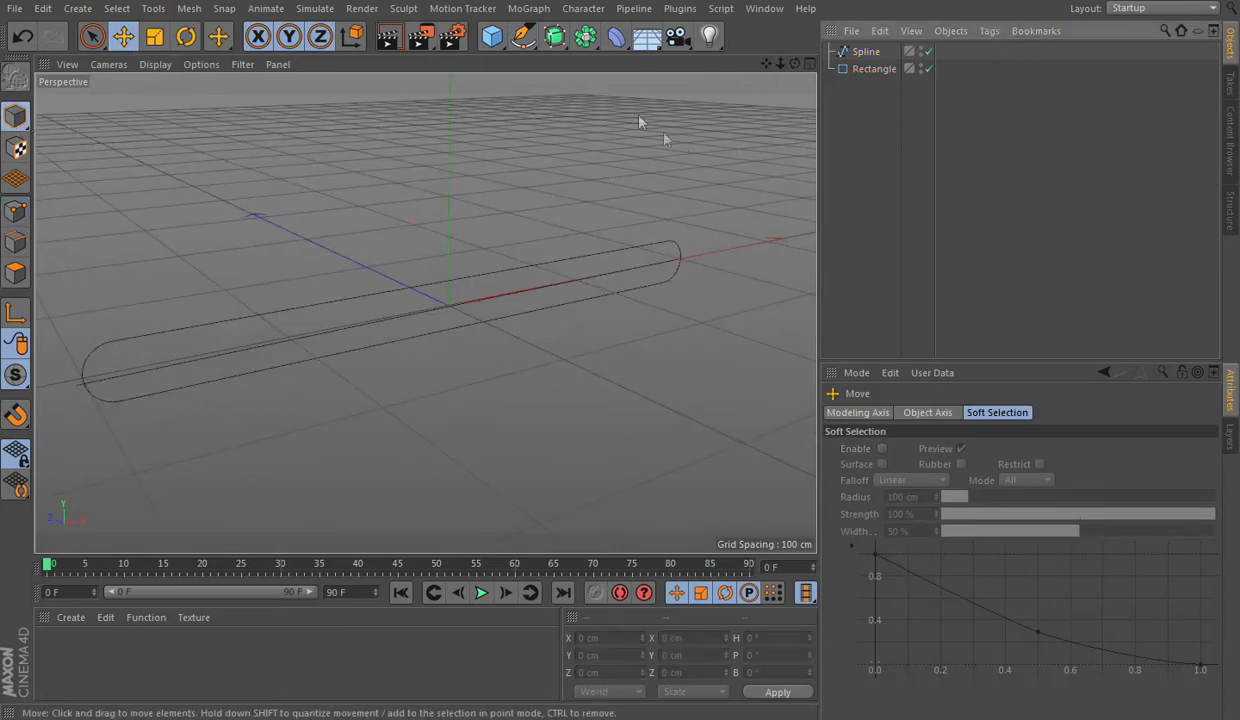
click(617, 43)
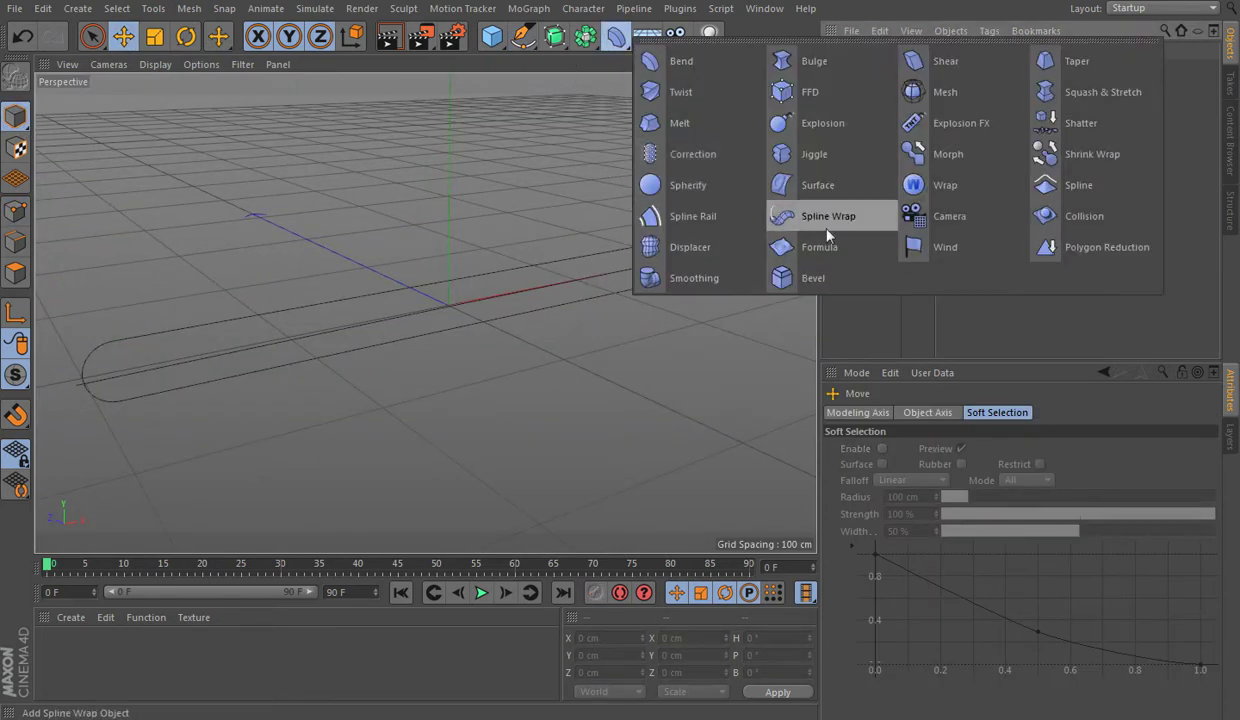
Step: Add a Spline Wrap, group it with the Rectangle under a Null, and set the drawn Spline as its path
click(800, 218)
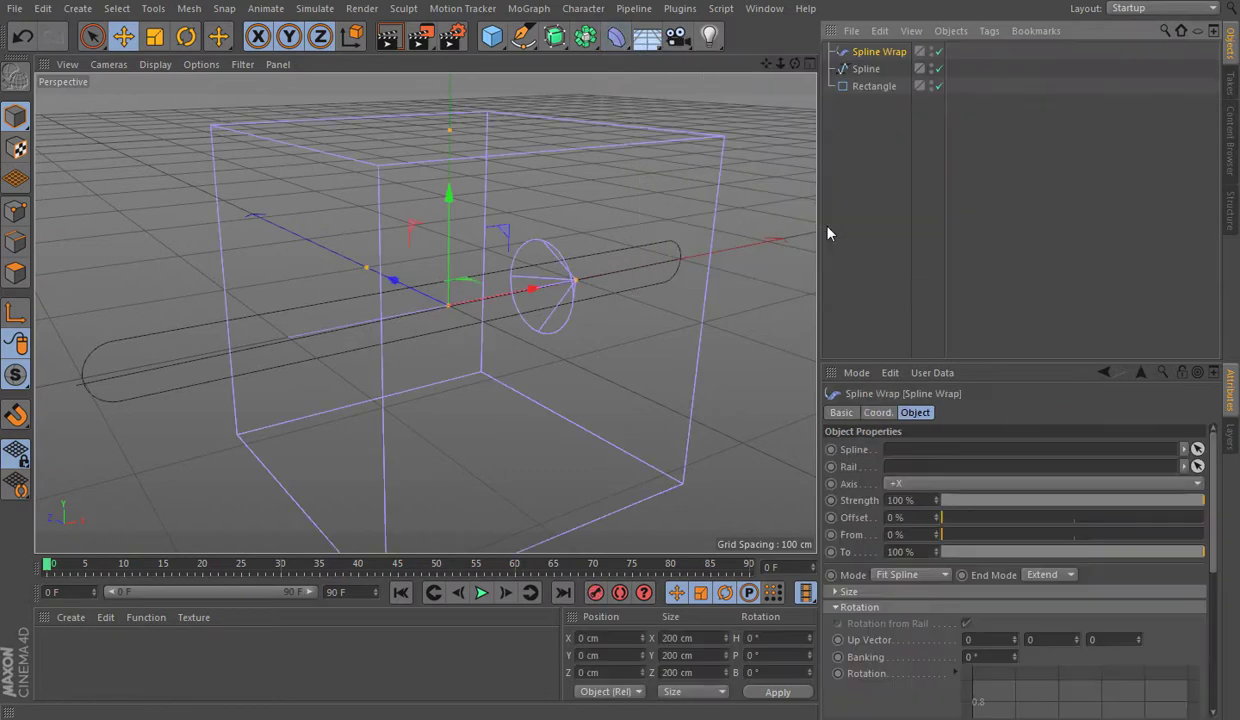
click(867, 87)
ctrl+click(868, 57)
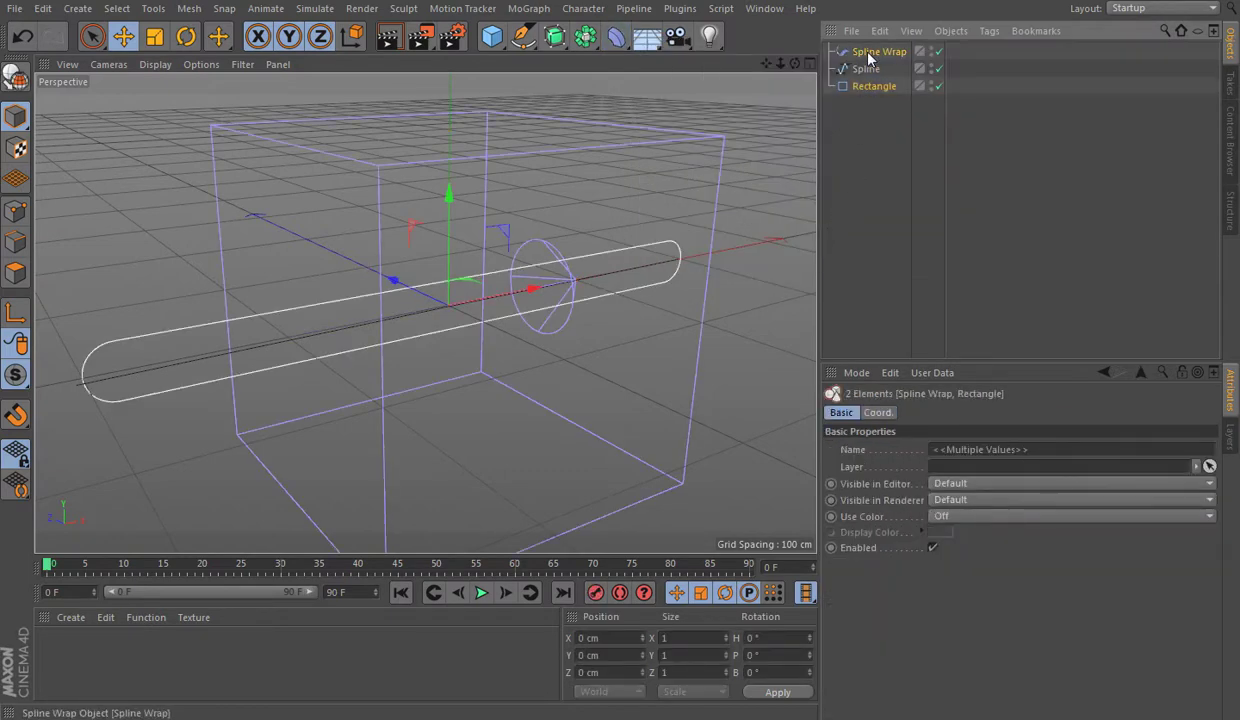
key(alt+g)
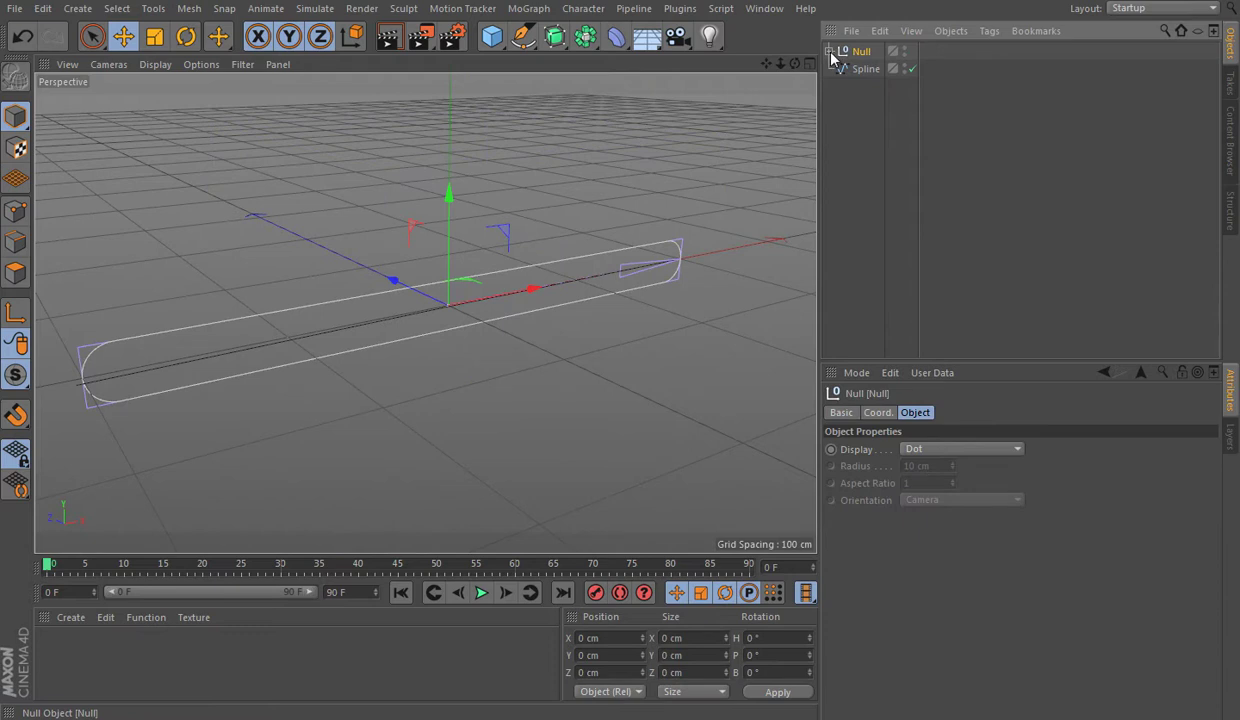
click(829, 51)
click(860, 68)
drag(877, 105, 925, 316)
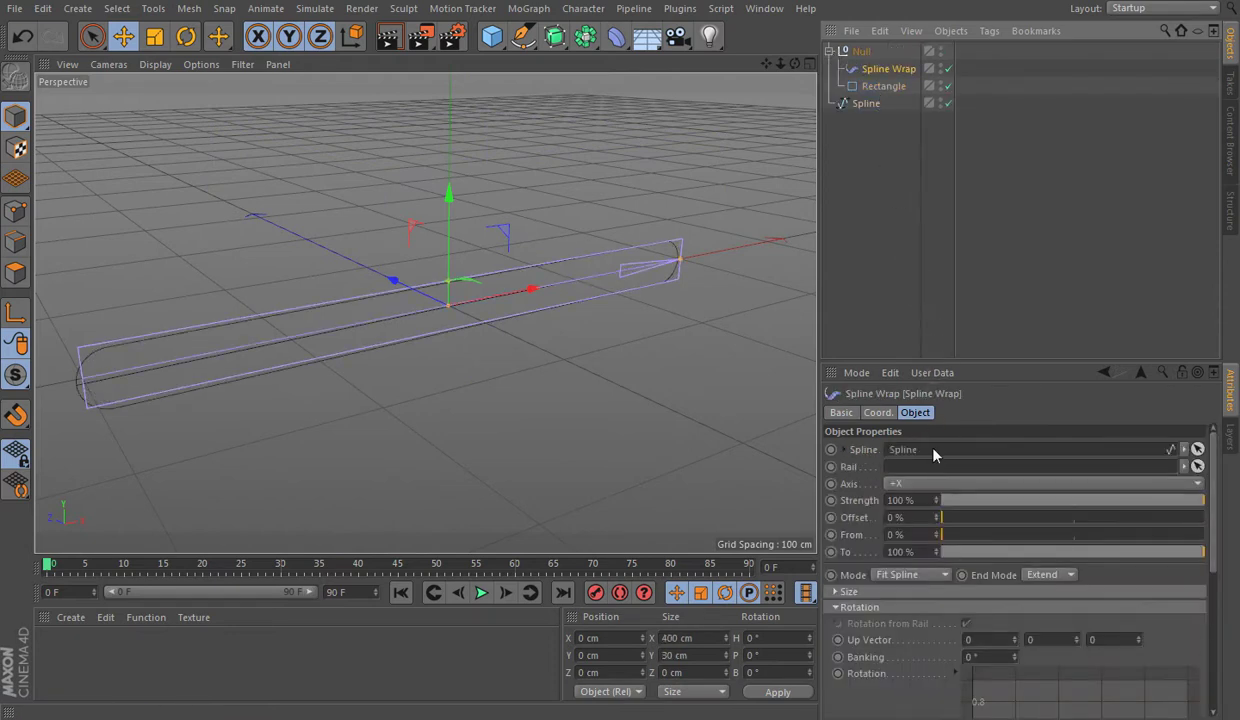
Step: Bend the wrap path by moving the drawn Spline's end point
scroll(506, 381, down, 2)
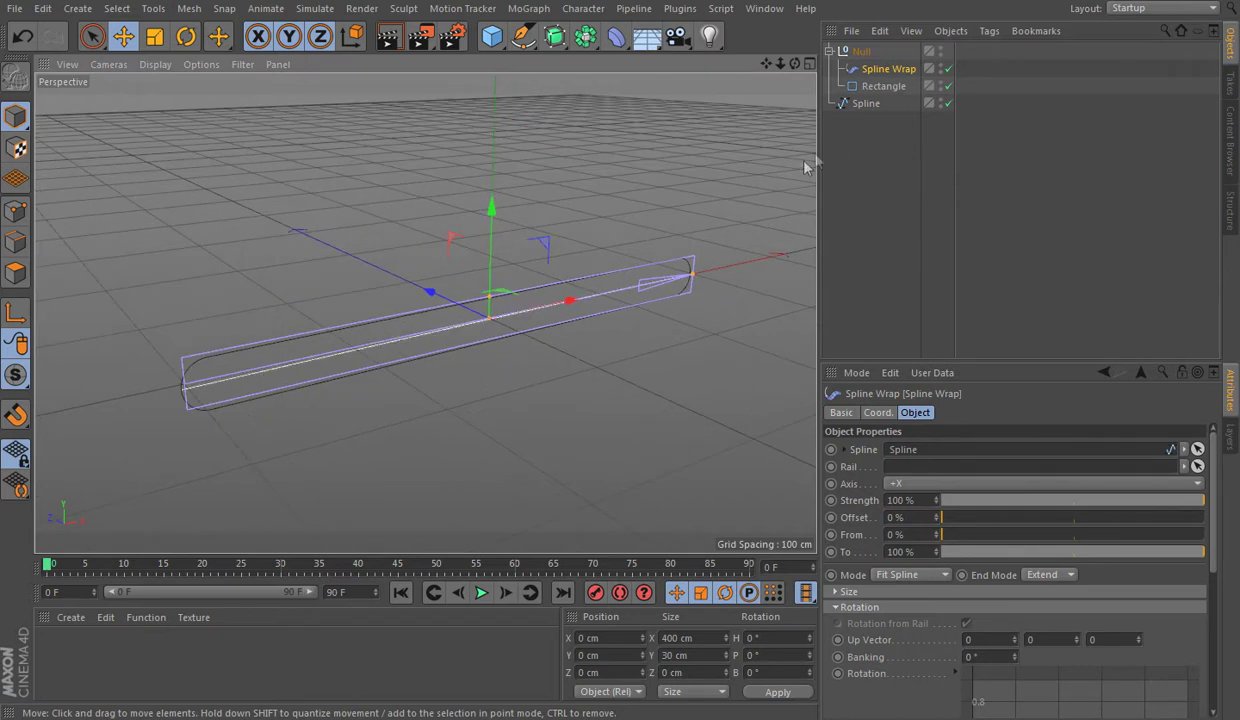
click(860, 106)
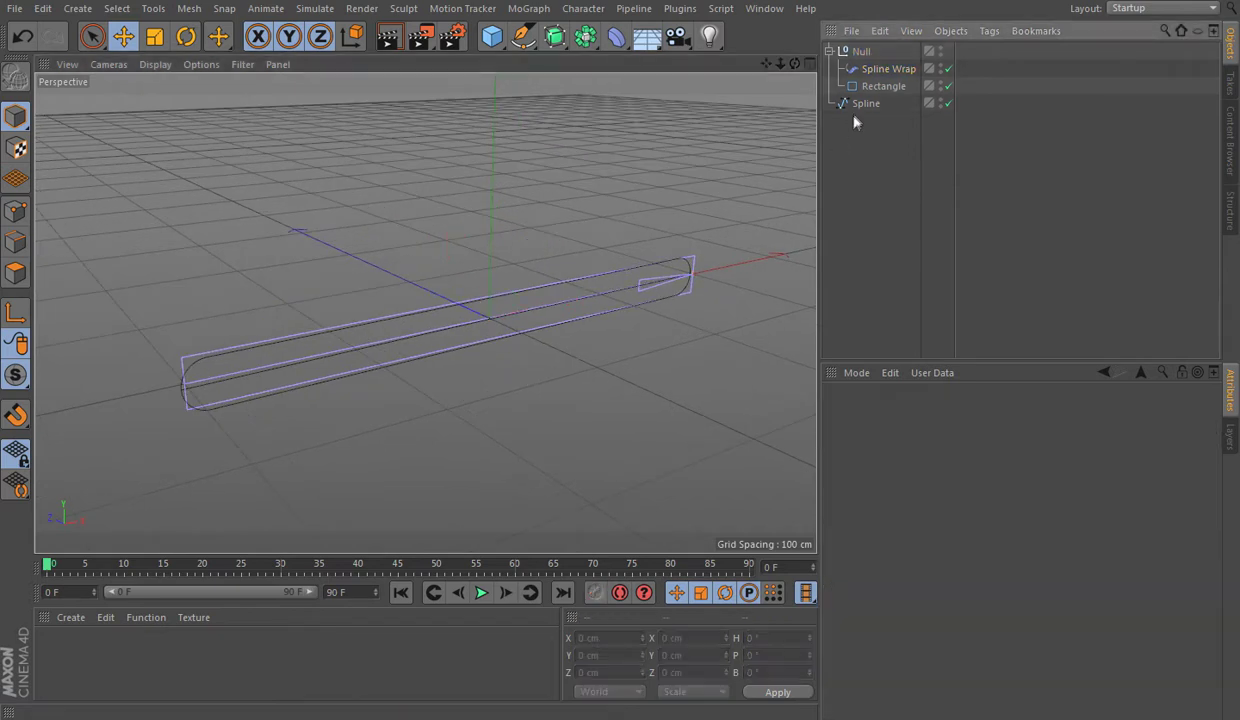
click(15, 210)
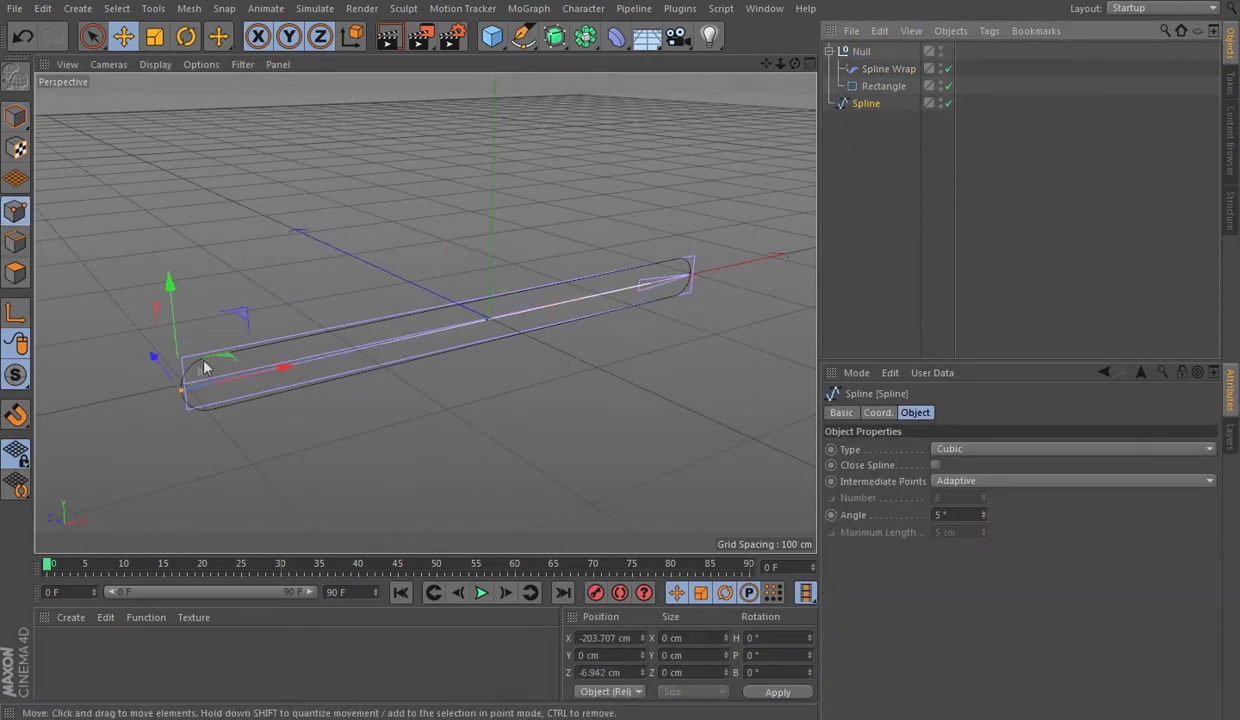
mouse_move(224, 361)
mouse_down()
mouse_move(503, 335)
mouse_move(462, 392)
mouse_up()
drag(795, 63, 781, 241)
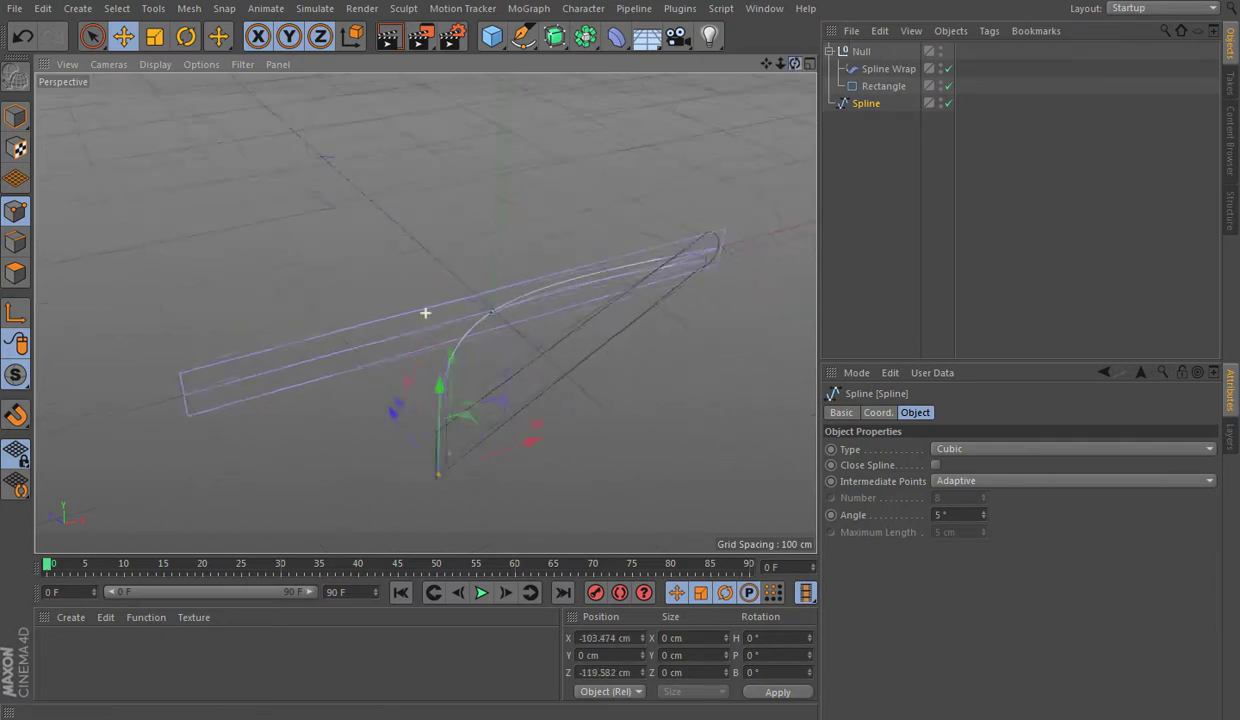
Step: Set the Rectangle's intermediate points to Natural for smooth bending
click(884, 86)
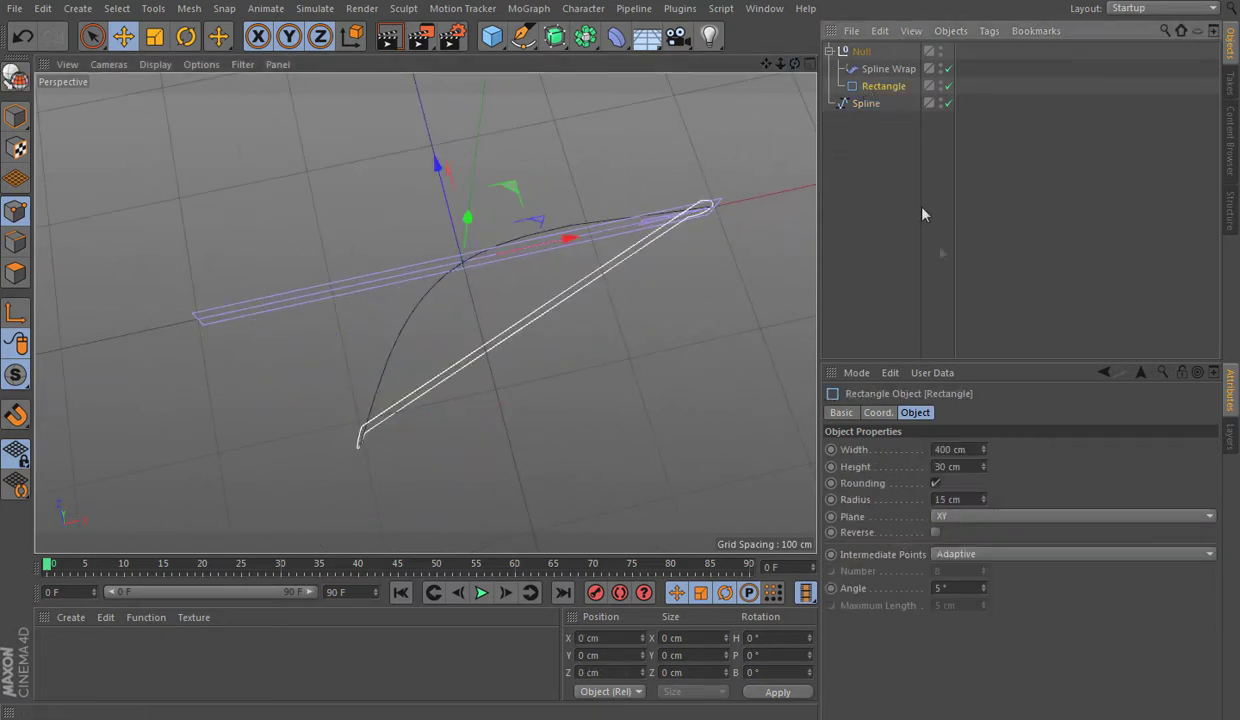
click(960, 553)
click(984, 589)
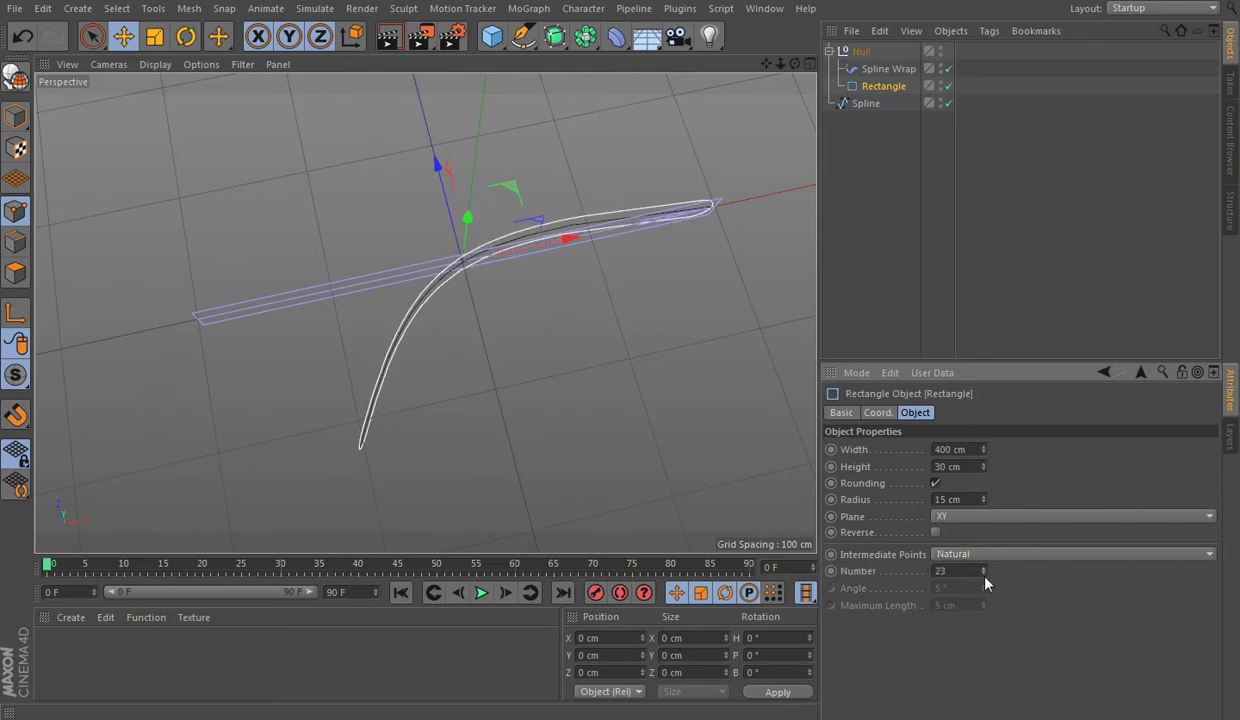
drag(757, 66, 501, 202)
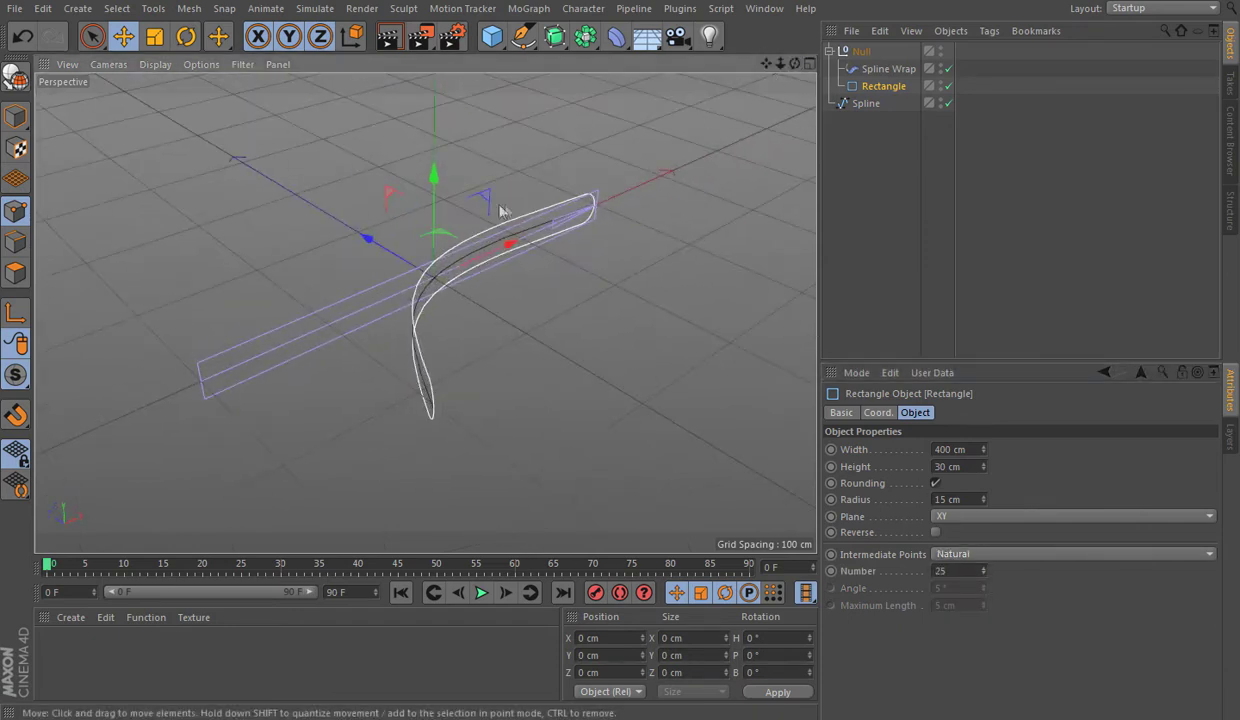
Step: Reshape the path again by shifting the Spline's end point, then deselect it
click(866, 103)
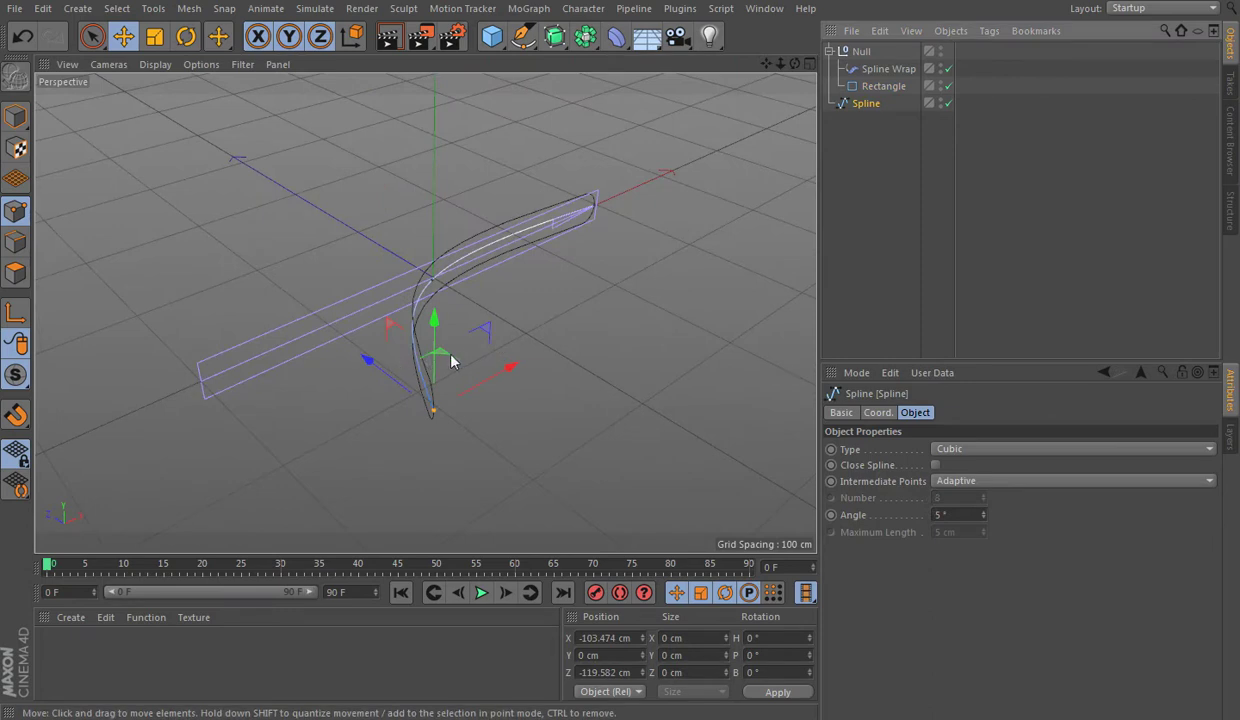
drag(451, 362, 375, 366)
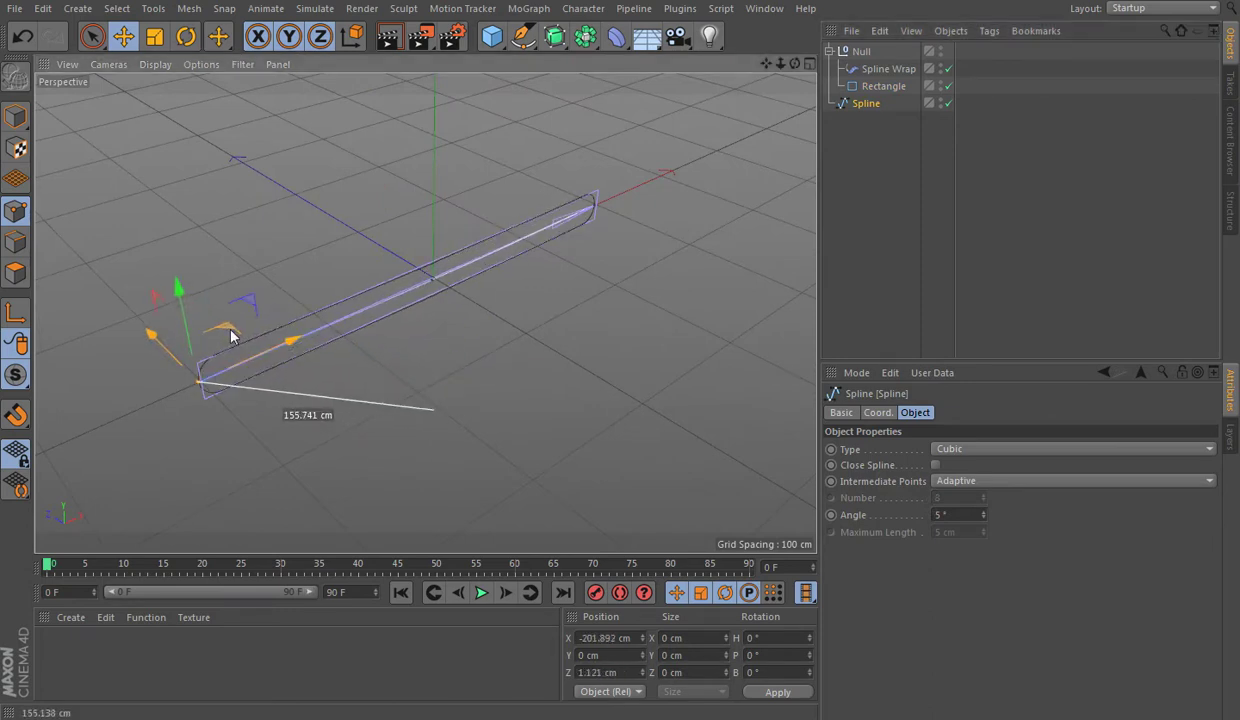
alt+drag(237, 339, 805, 166)
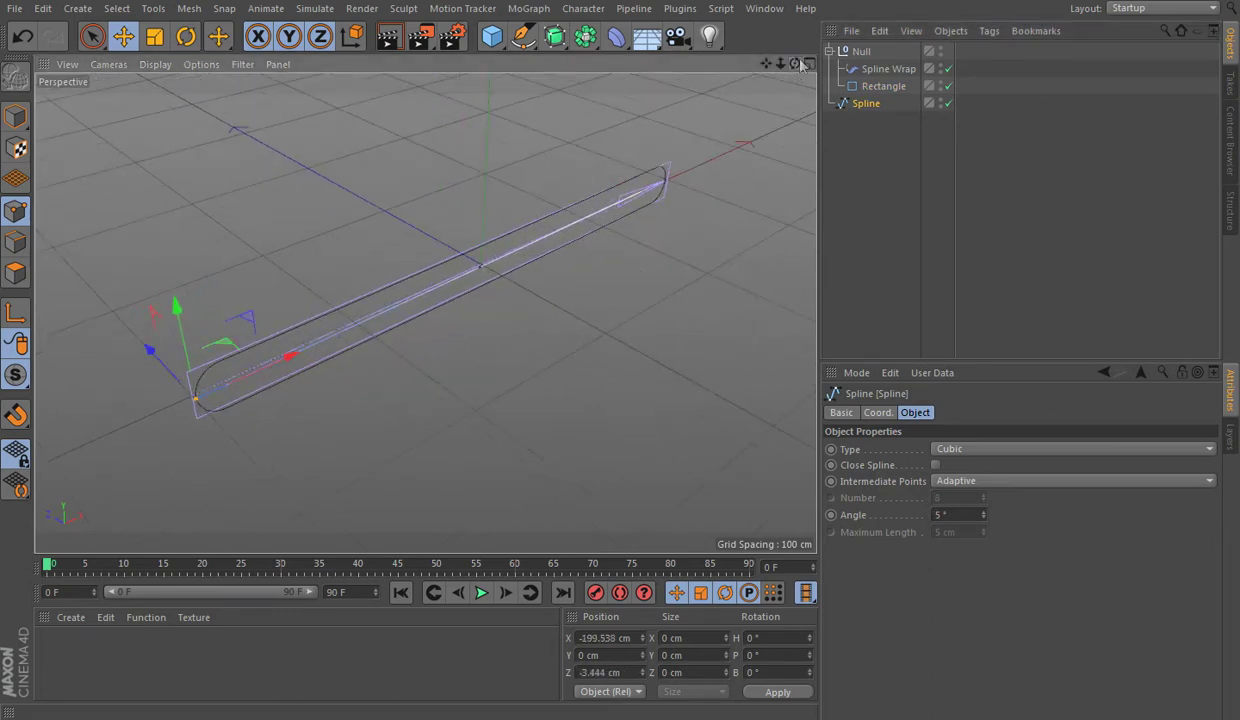
drag(802, 65, 424, 313)
click(498, 346)
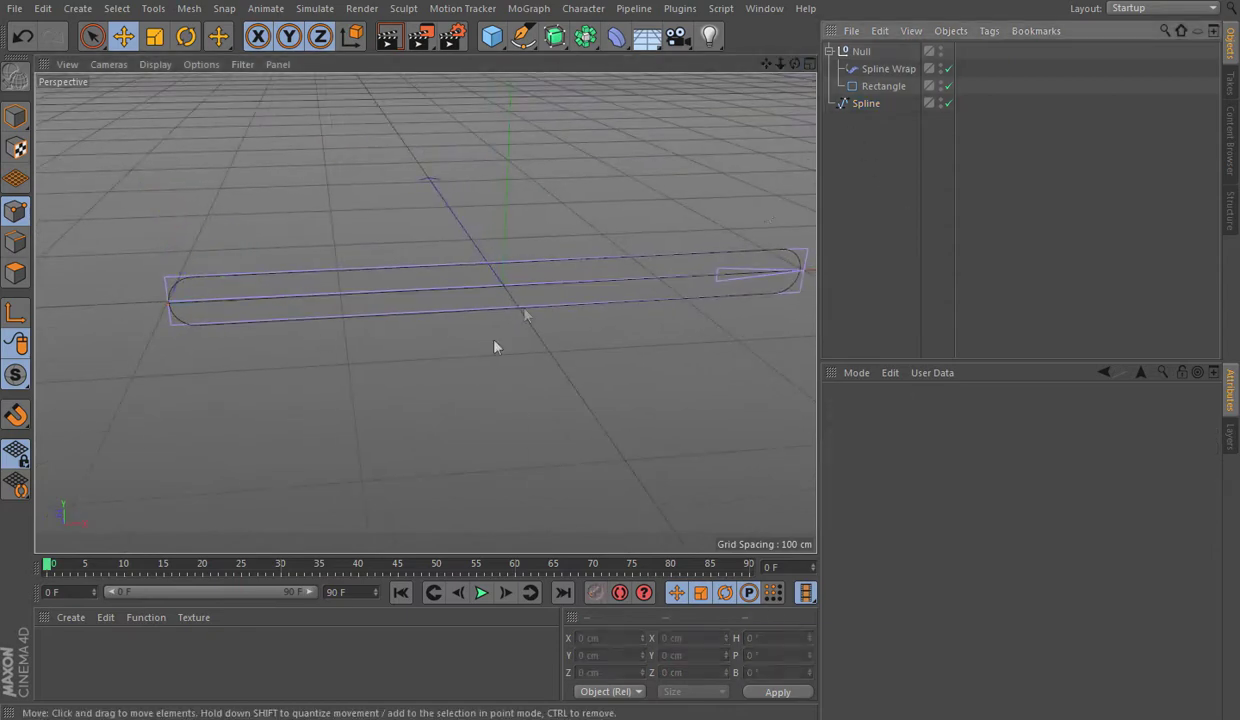
Step: Add a Cube and size it into a thin 15 × 2 × 50 cm plank
click(492, 38)
double_click(893, 466)
text(1)
key(Return)
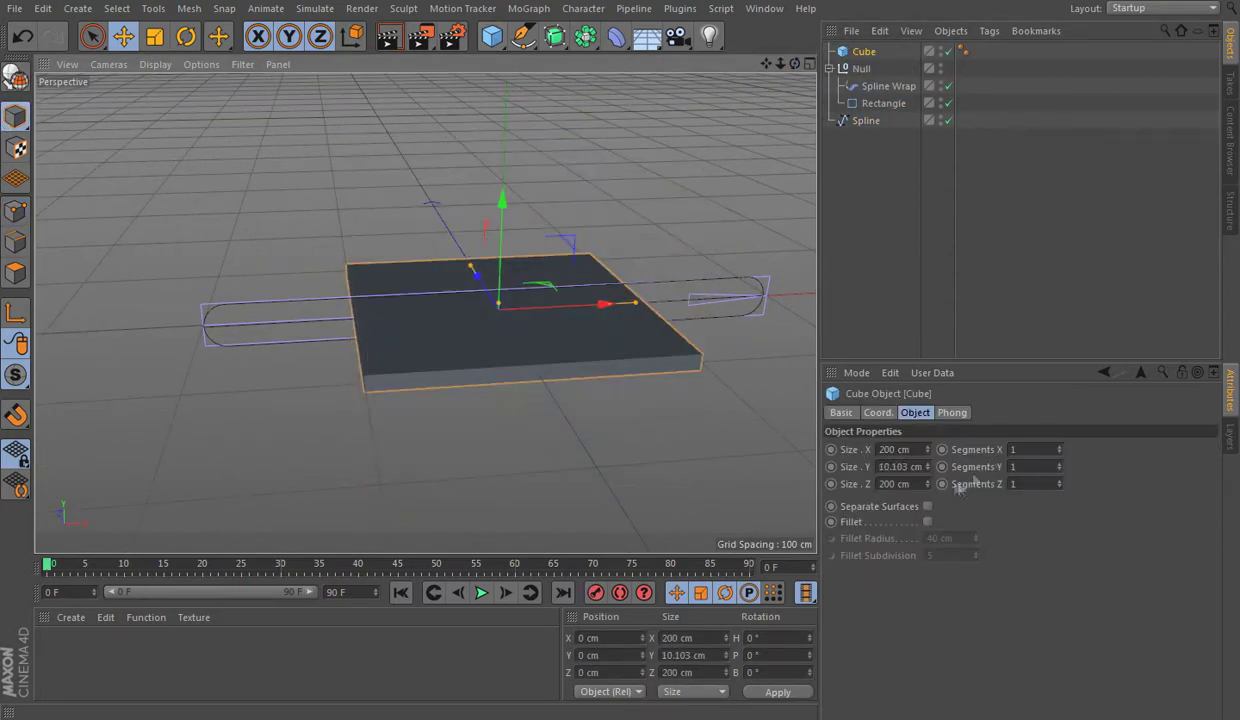
scroll(747, 429, up, 3)
drag(925, 452, 927, 518)
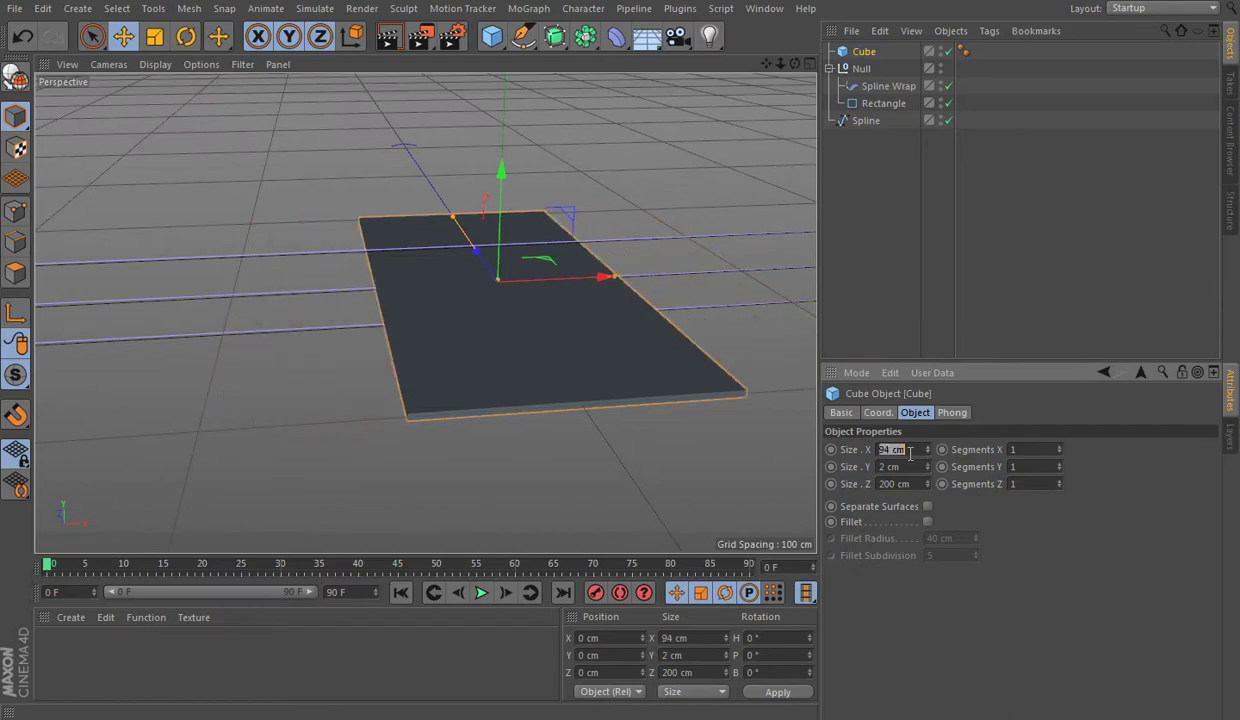
text(50)
key(Return)
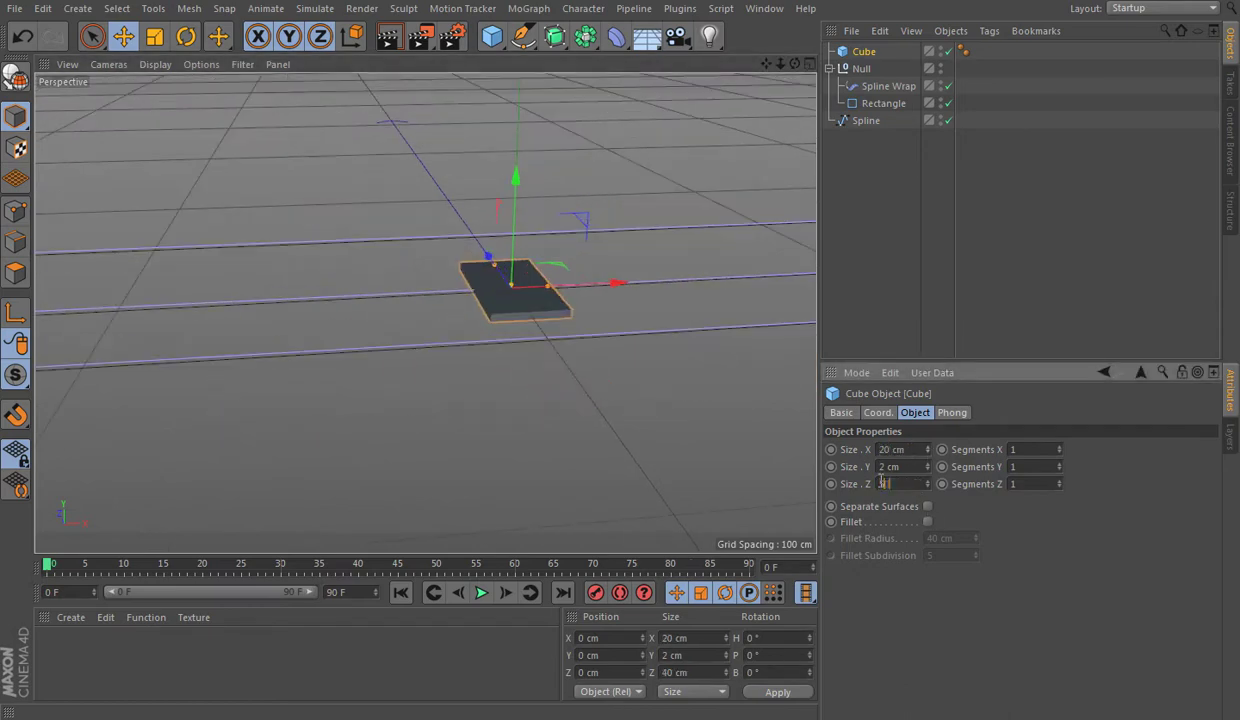
mouse_move(426, 313)
alt+mouse_down()
mouse_move(480, 300)
mouse_move(425, 313)
alt+mouse_up()
double_click(890, 449)
text(15)
key(Return)
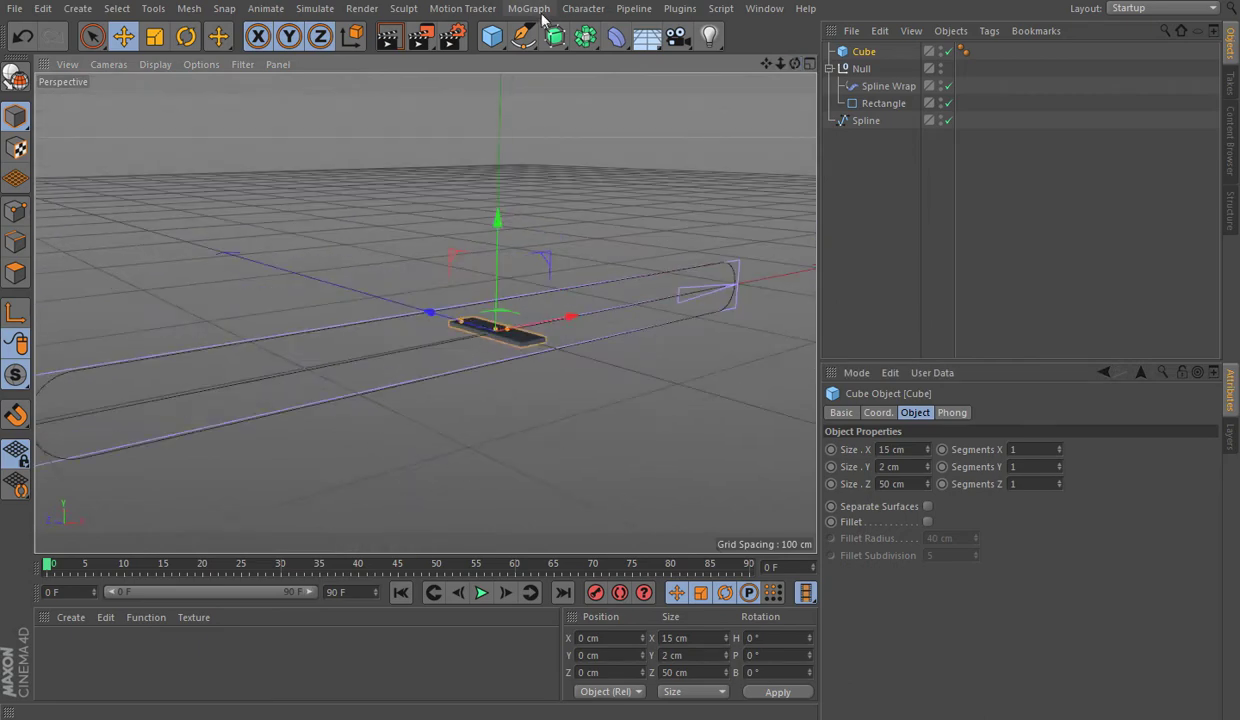
click(539, 12)
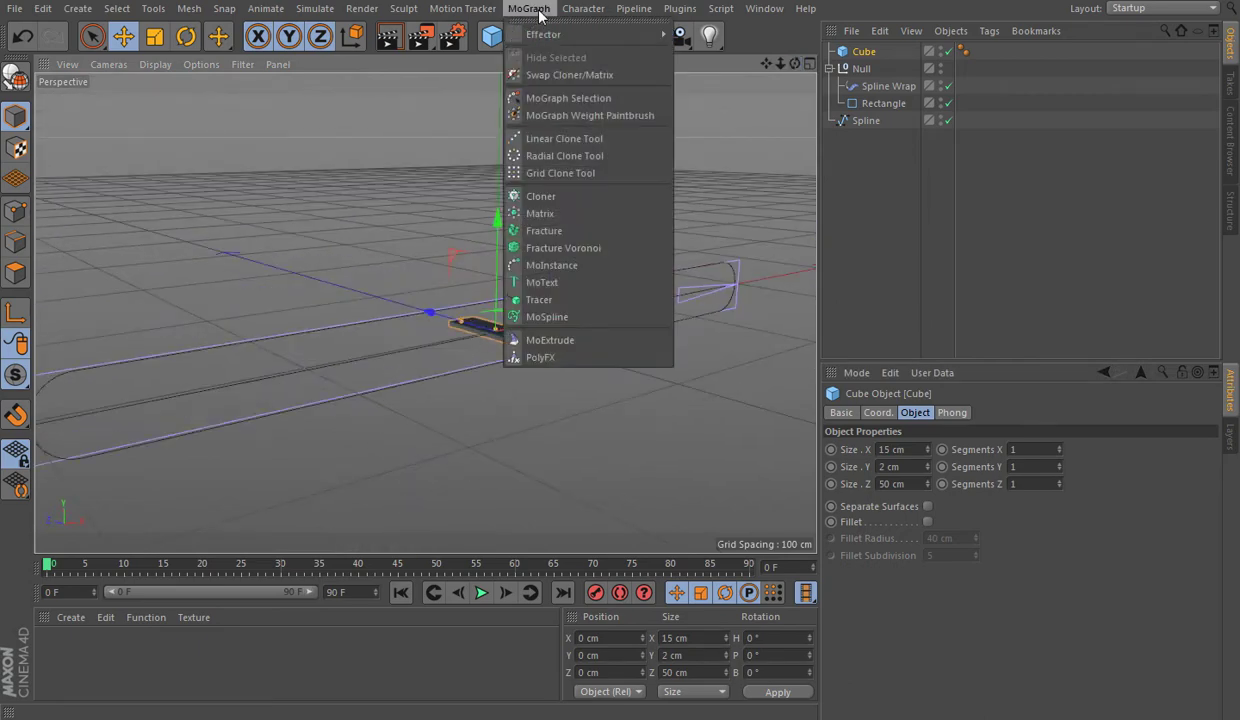
Step: Add a Cloner and make the plank Cube its child
click(541, 197)
drag(862, 69, 864, 52)
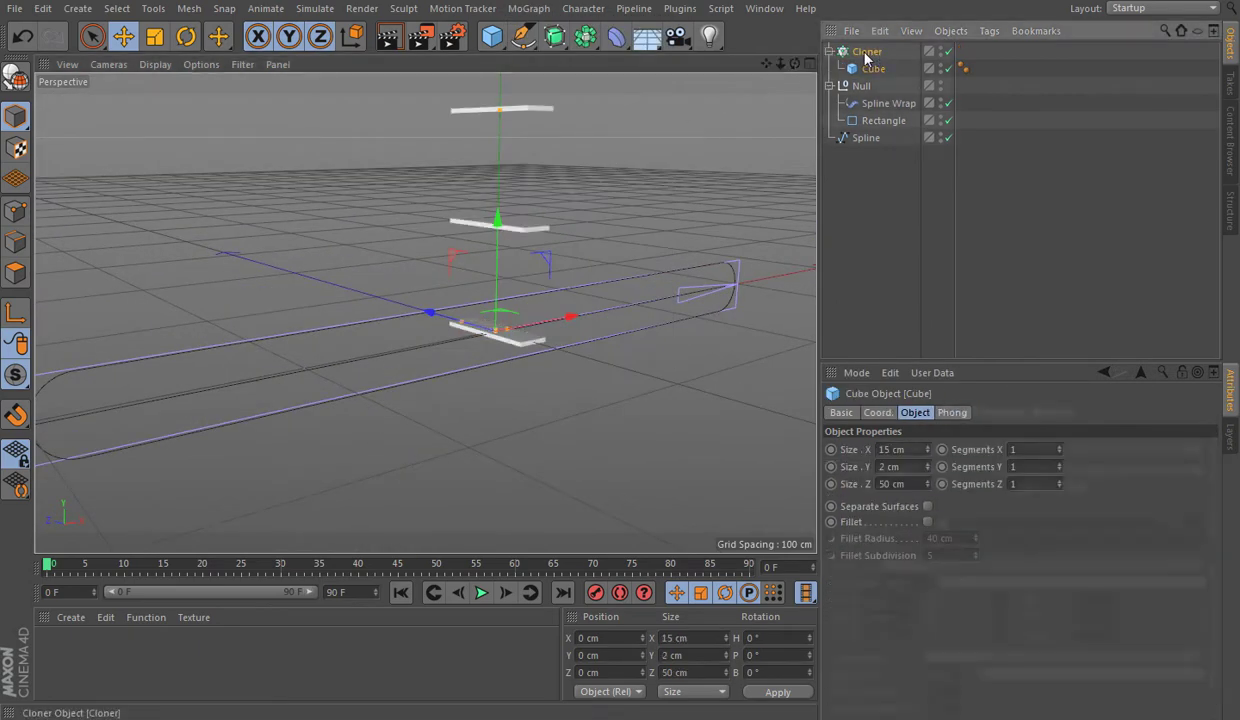
click(1050, 413)
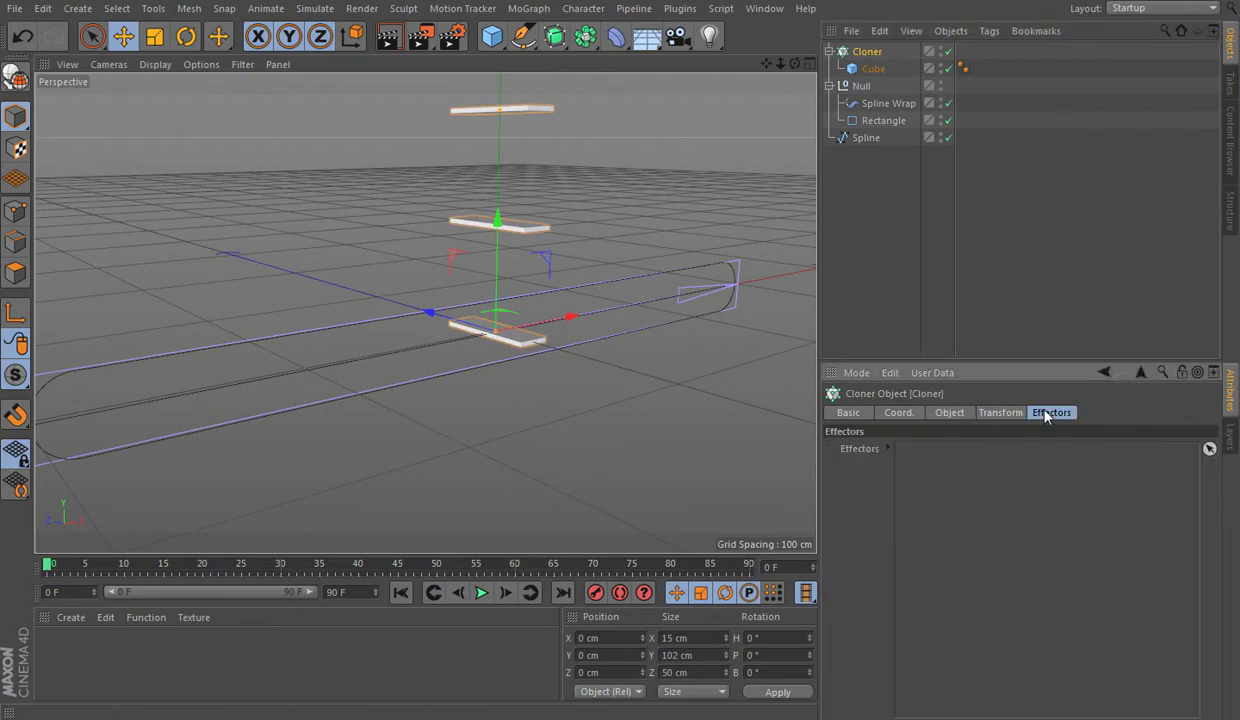
click(855, 188)
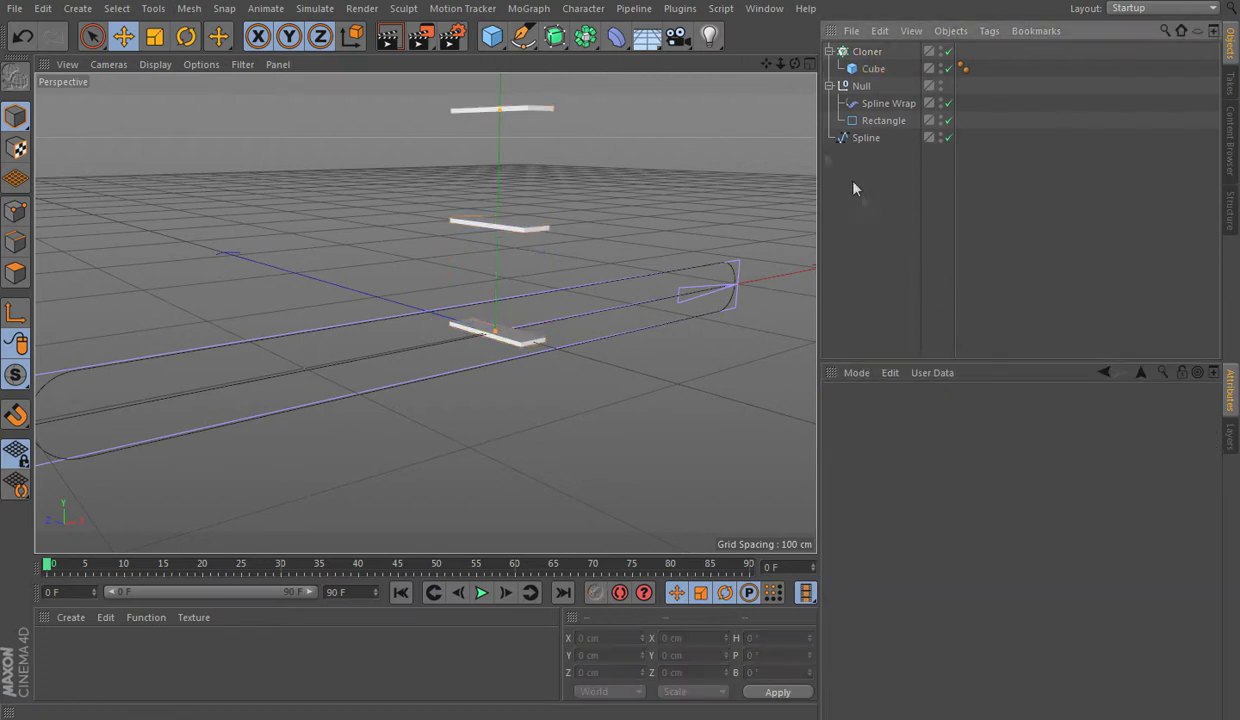
Step: Add a Spline effector to the Cloner's effectors with the Rectangle as its path
click(525, 10)
mouse_move(543, 34)
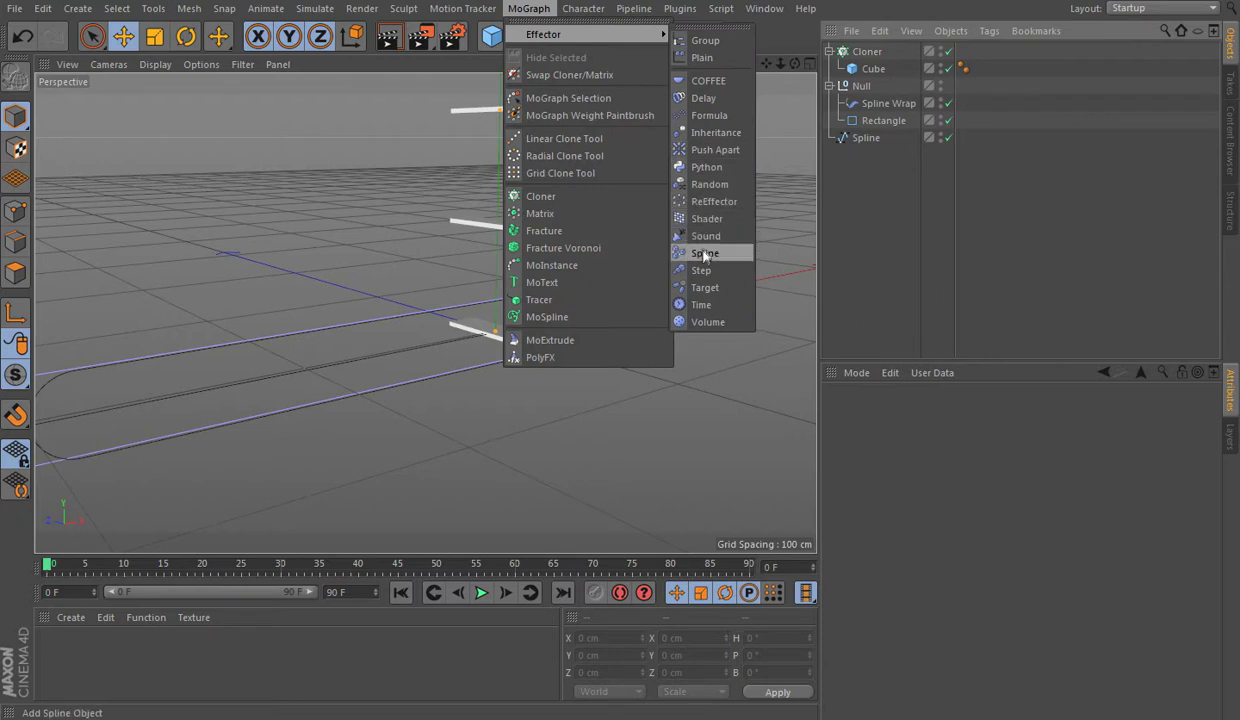
click(705, 254)
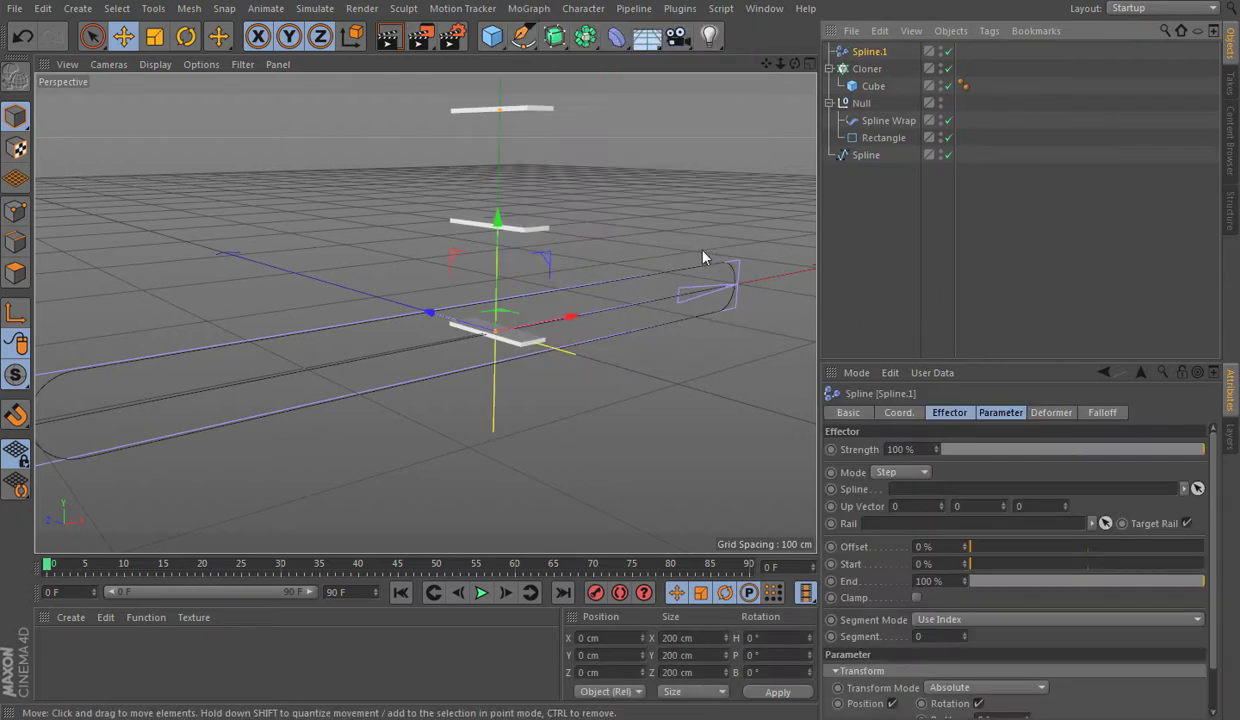
click(866, 69)
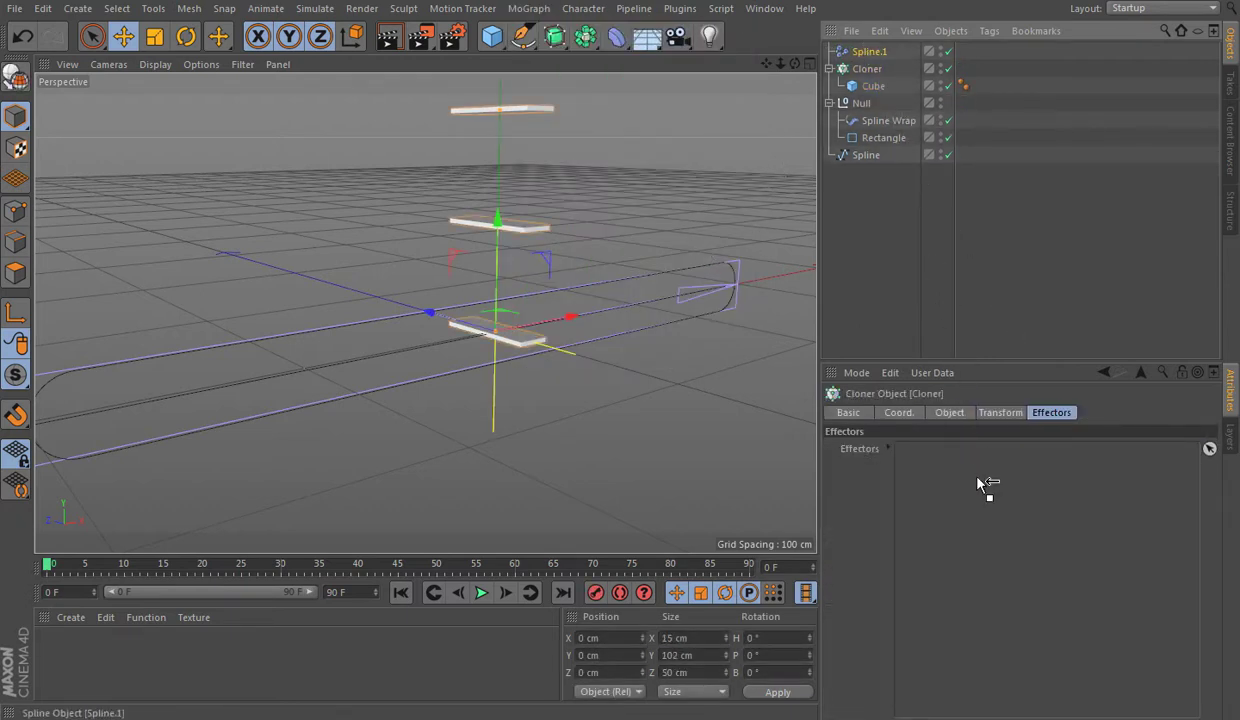
drag(978, 478, 975, 480)
click(862, 53)
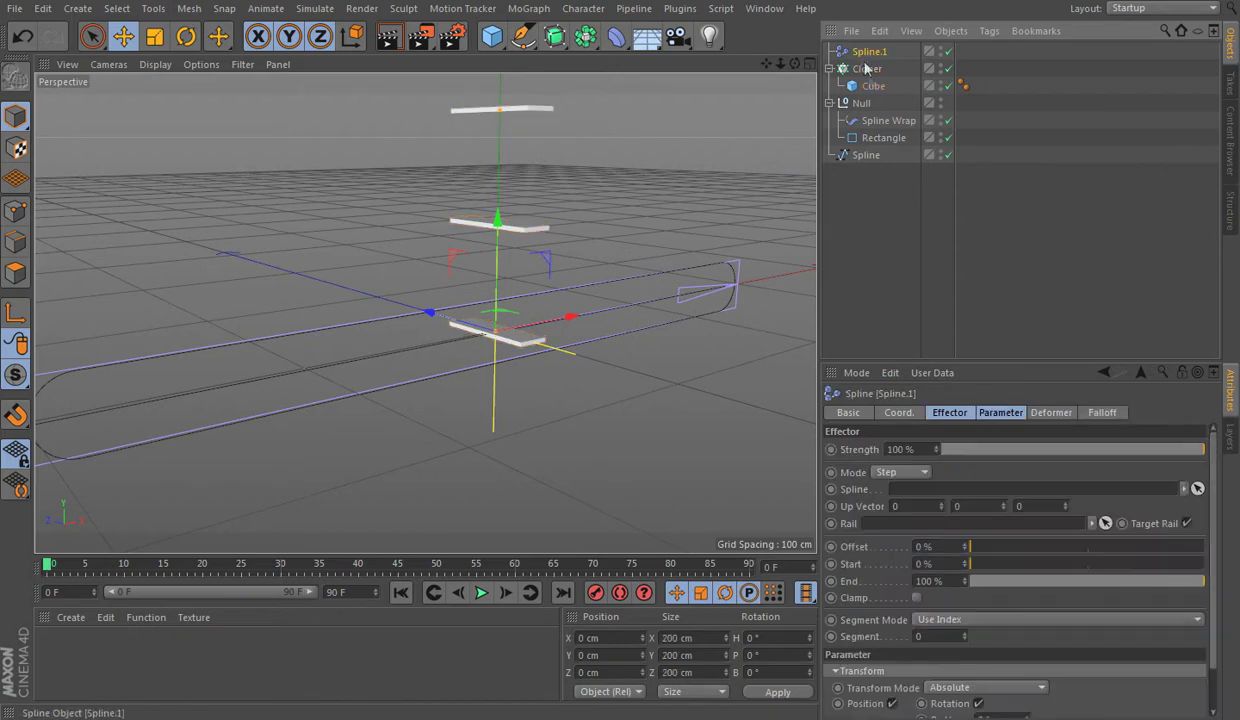
drag(870, 163, 870, 150)
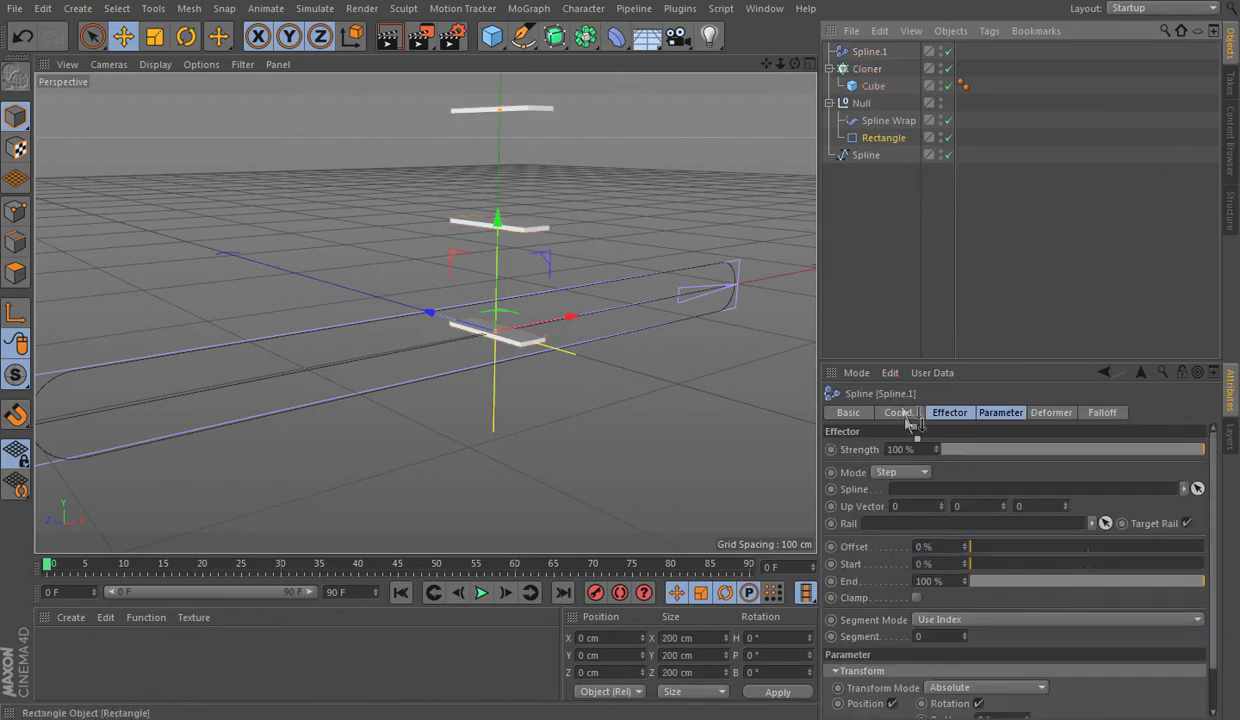
mouse_move(910, 422)
mouse_down()
mouse_move(905, 489)
mouse_move(955, 532)
mouse_move(1049, 533)
mouse_move(968, 527)
mouse_up()
click(866, 69)
click(949, 412)
Step: Show Gouraud Shading (Lines) and give the plank Cube 3 segments along Z
scroll(612, 296, down, 3)
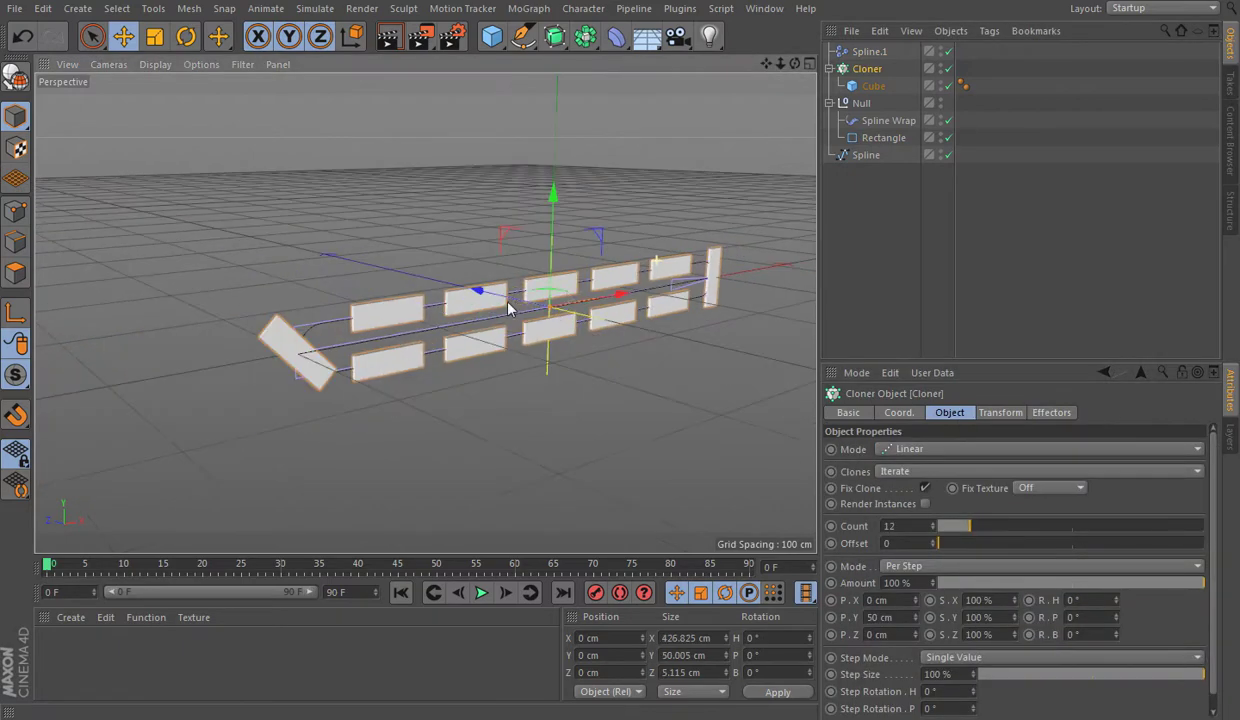
scroll(612, 296, up, 5)
click(873, 86)
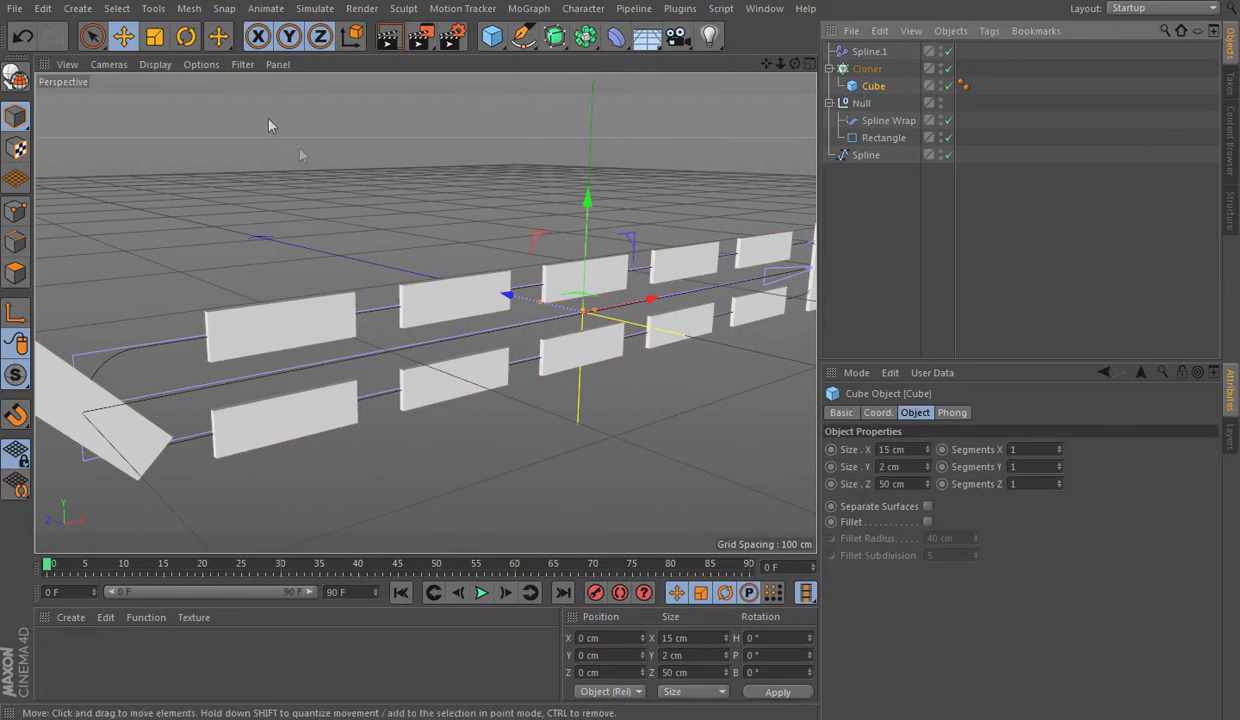
click(155, 64)
click(160, 107)
scroll(540, 300, up, 2)
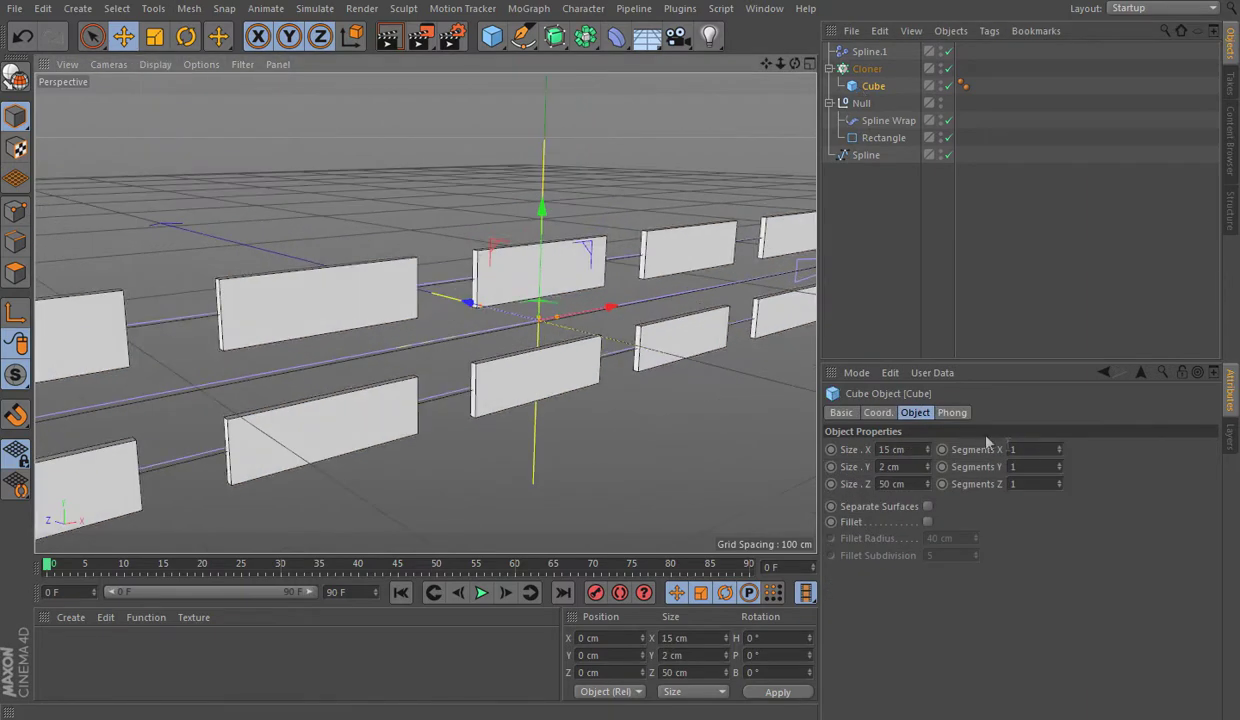
click(1059, 481)
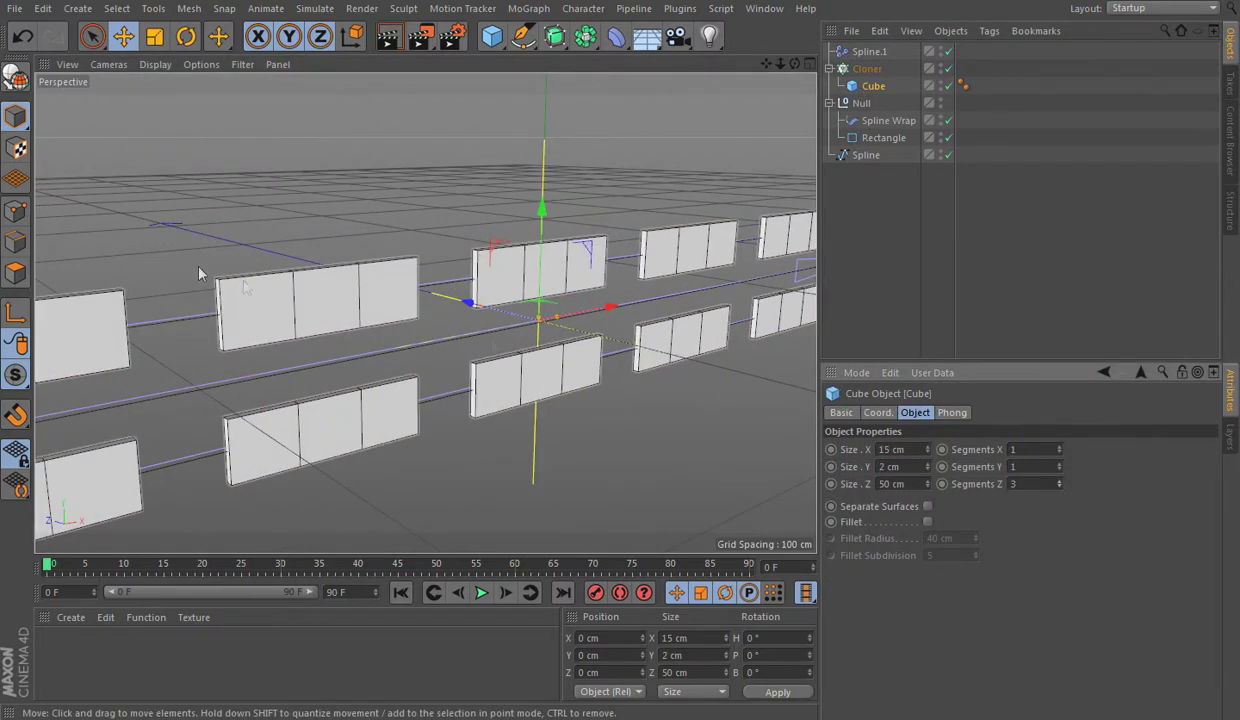
Step: Make the Cube editable and inset its middle face with Extrude Inner
click(9, 83)
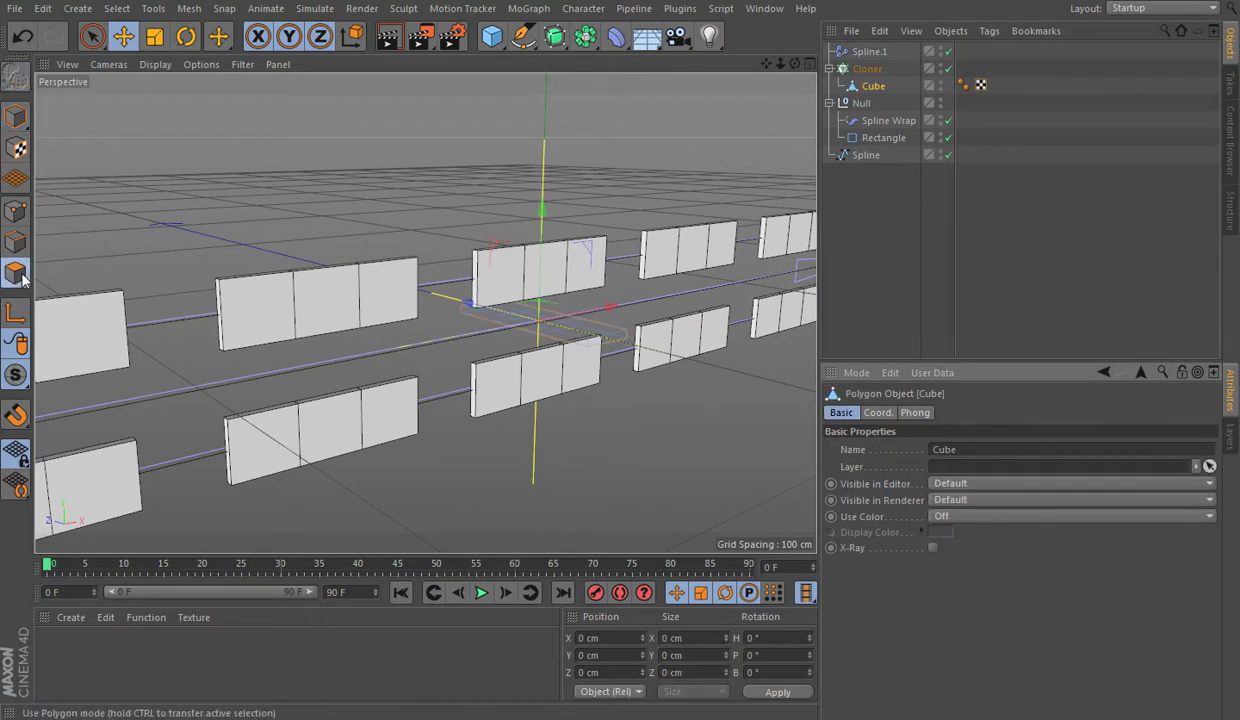
scroll(535, 344, up, 3)
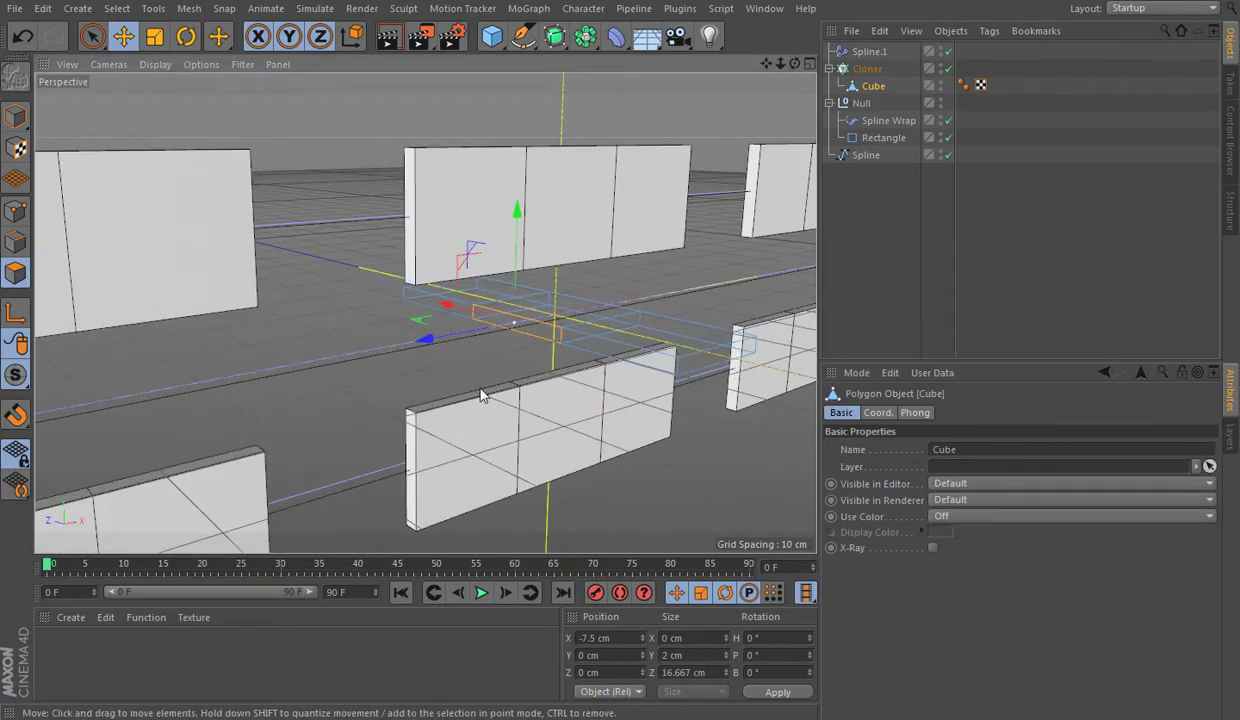
right_click(480, 395)
click(525, 366)
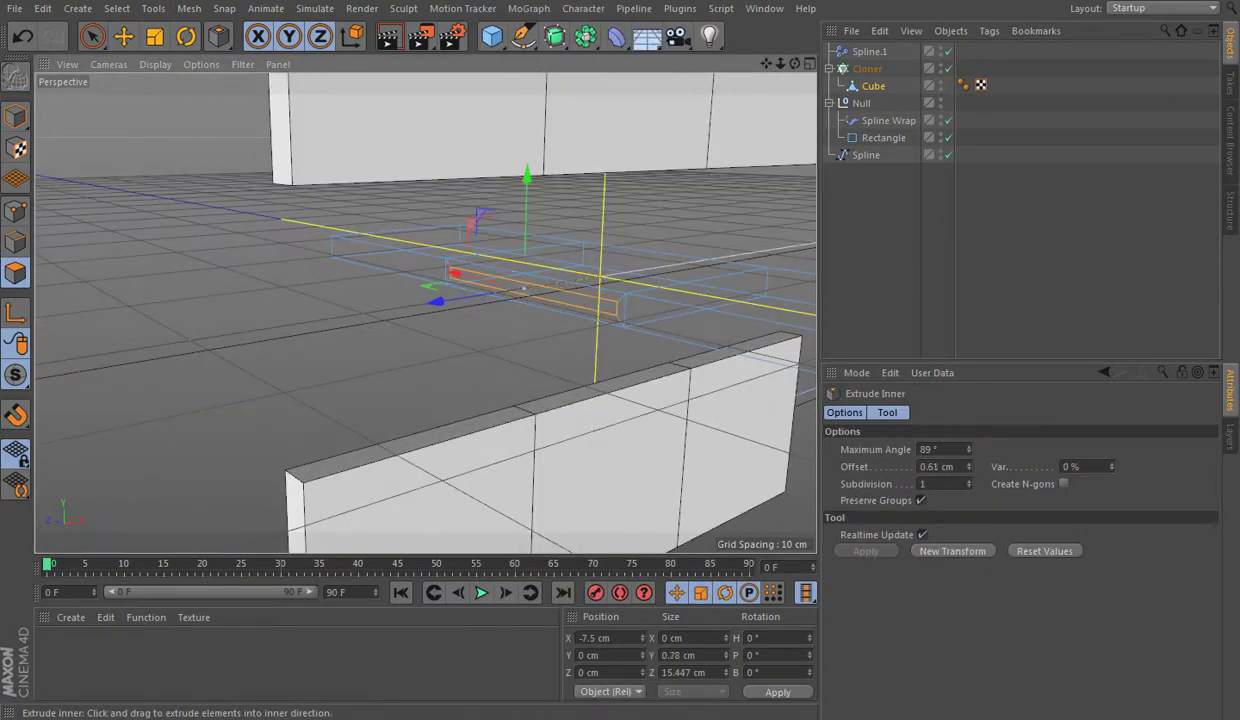
Step: Extrude the inset middle face 4.29 cm to form a small tab
right_click(505, 365)
click(541, 348)
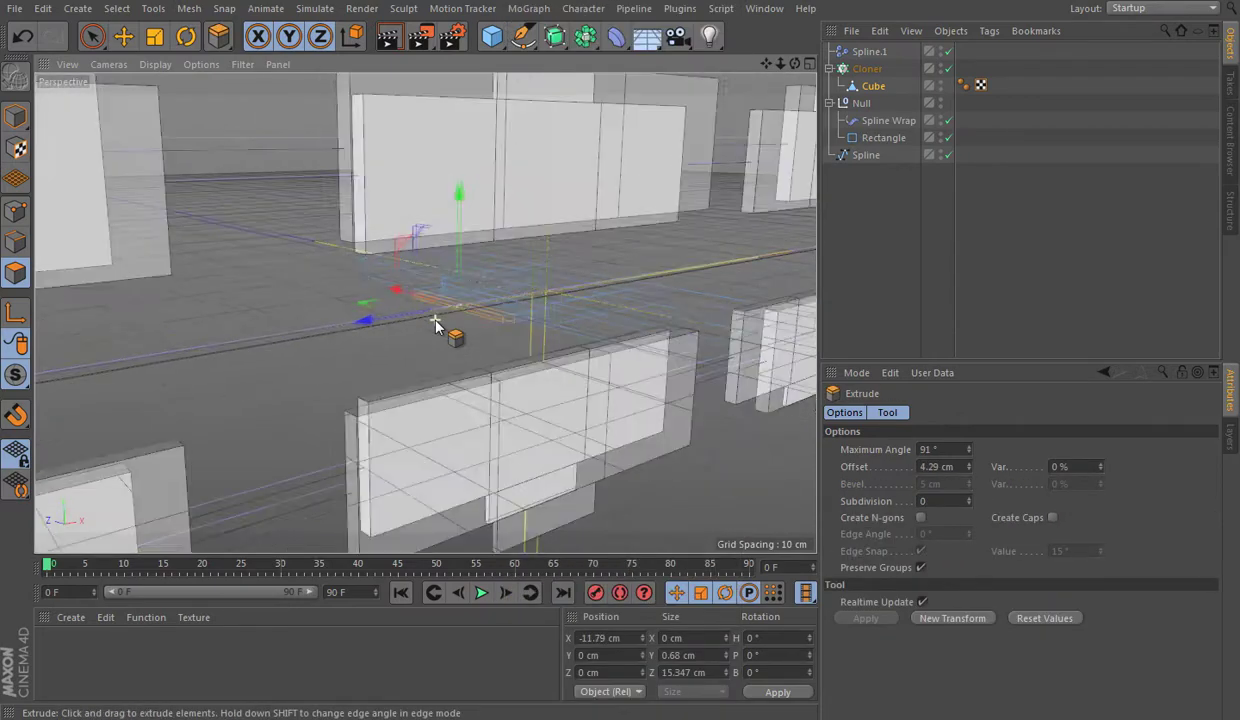
scroll(434, 324, down, 2)
scroll(553, 332, down, 2)
scroll(560, 322, down, 2)
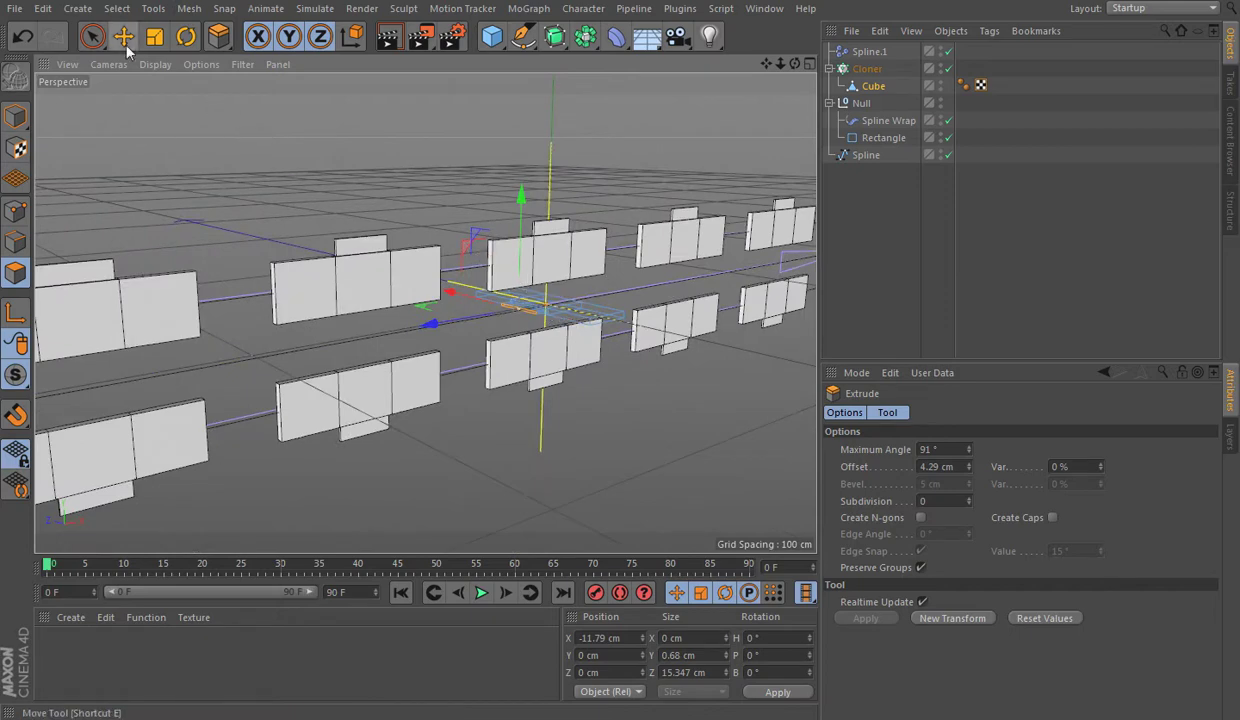
scroll(480, 312, up, 4)
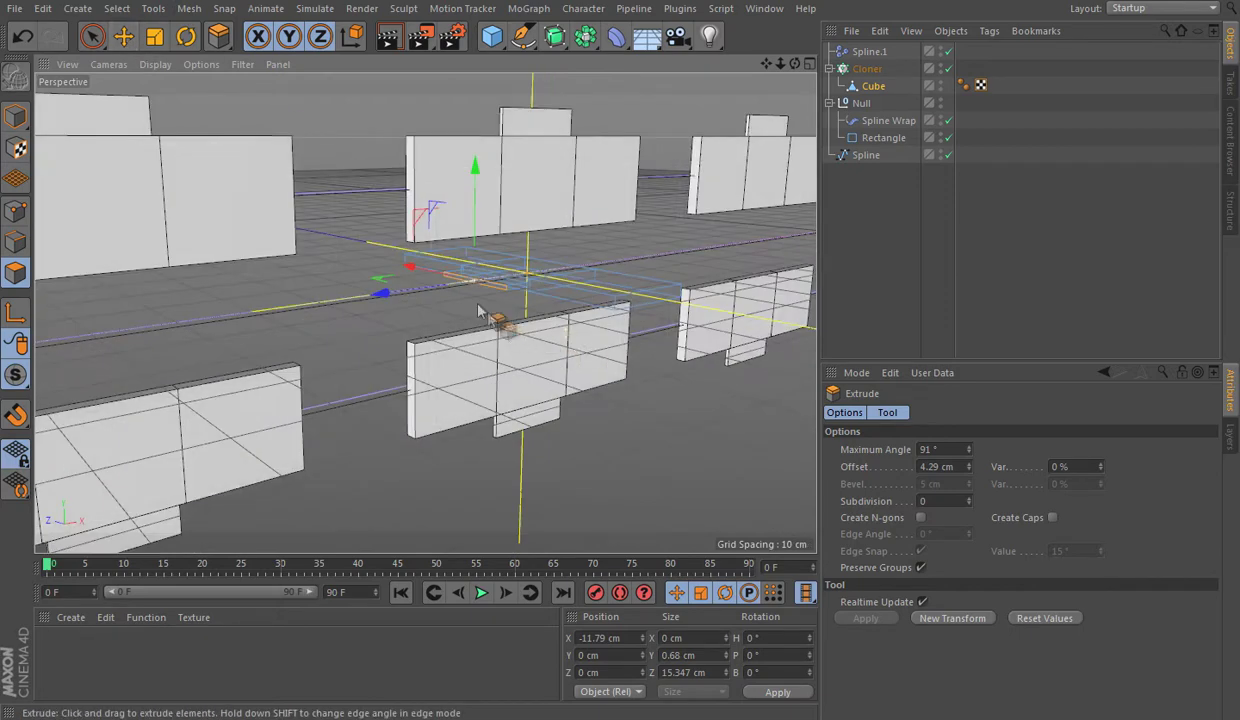
drag(427, 297, 437, 296)
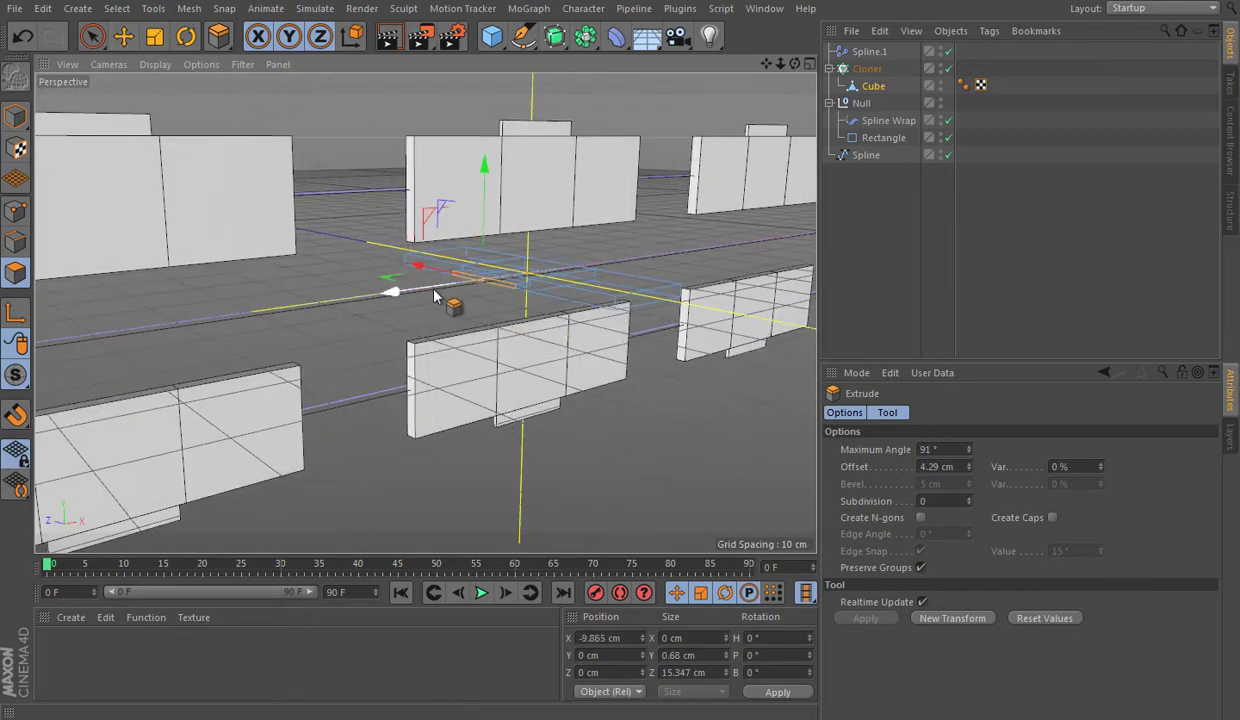
click(123, 48)
scroll(487, 282, down, 2)
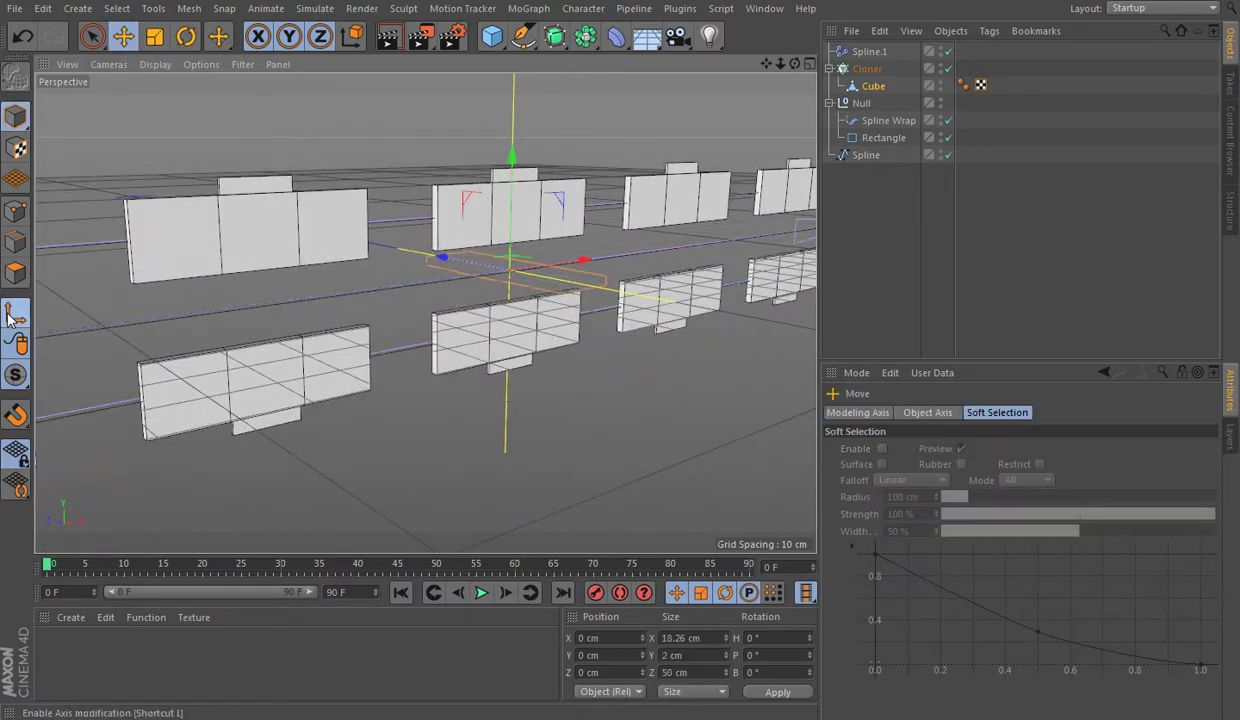
Step: Rotate the plank Cube 90° on H and 90° on B, then deselect everything
mouse_move(503, 300)
mouse_down()
mouse_move(411, 277)
mouse_move(703, 277)
mouse_up()
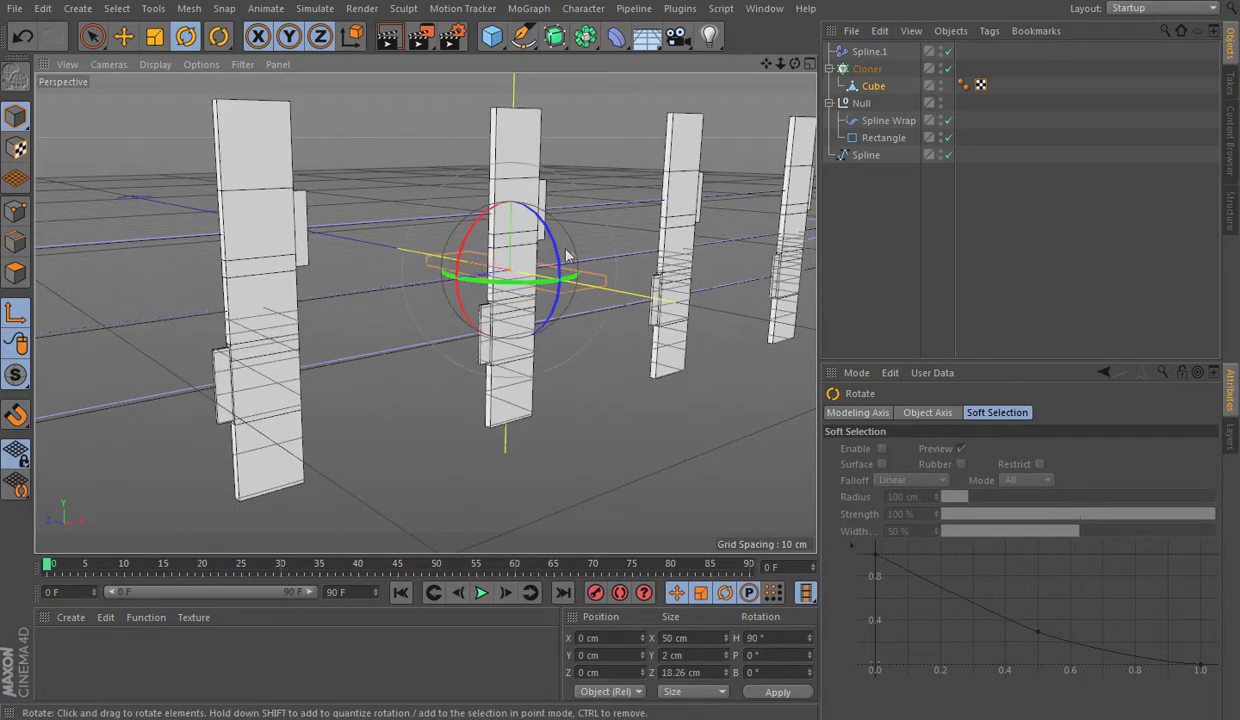
drag(566, 256, 490, 208)
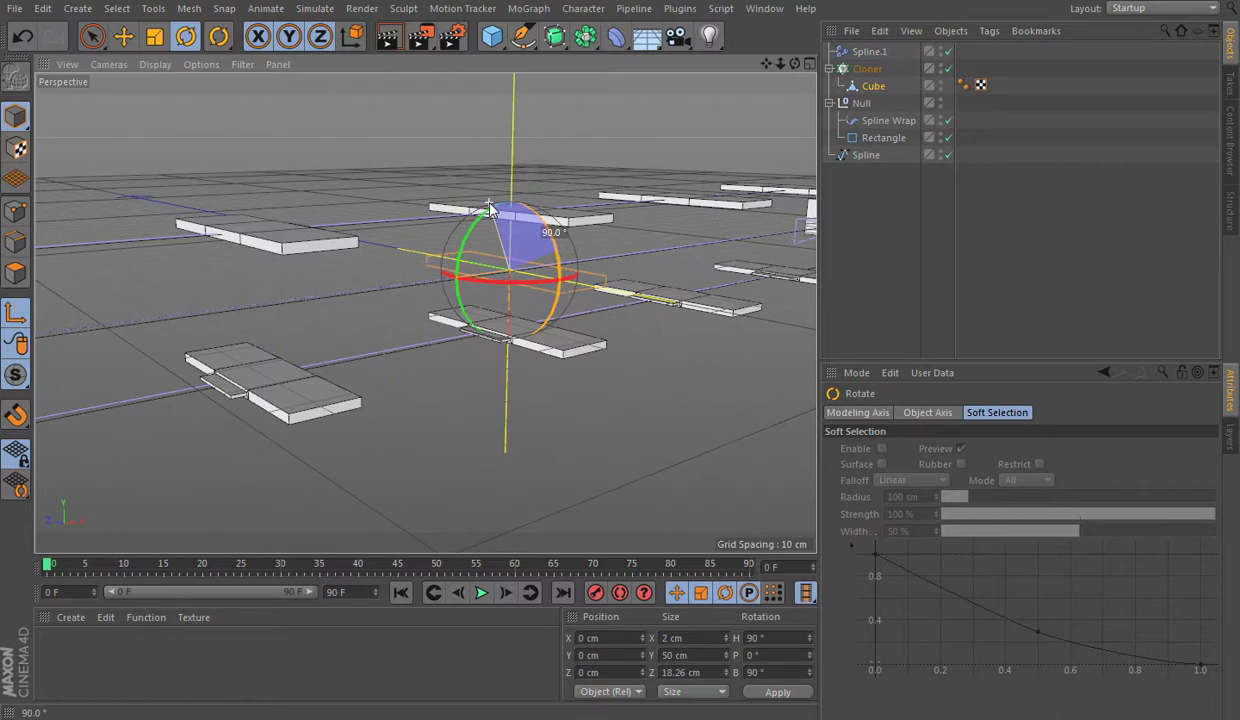
scroll(571, 395, down, 3)
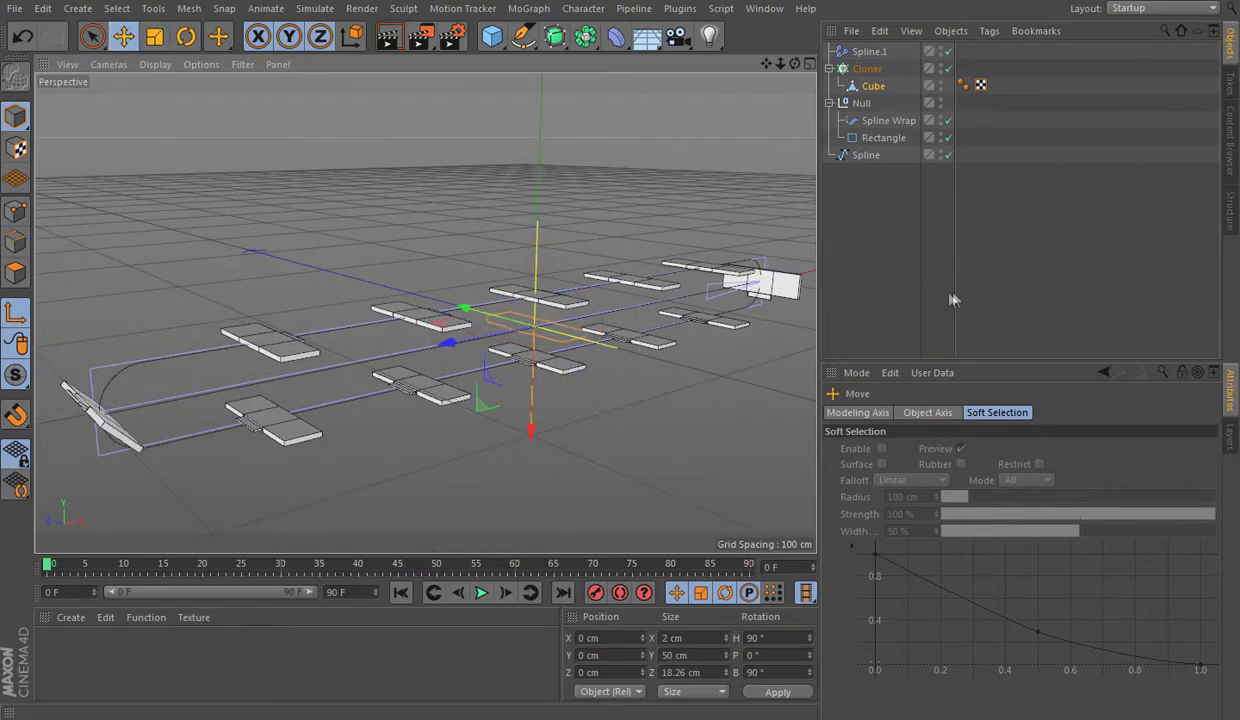
click(470, 201)
Step: Drag the Cloner's Count up, then settle it at 49 planks around the track
click(866, 70)
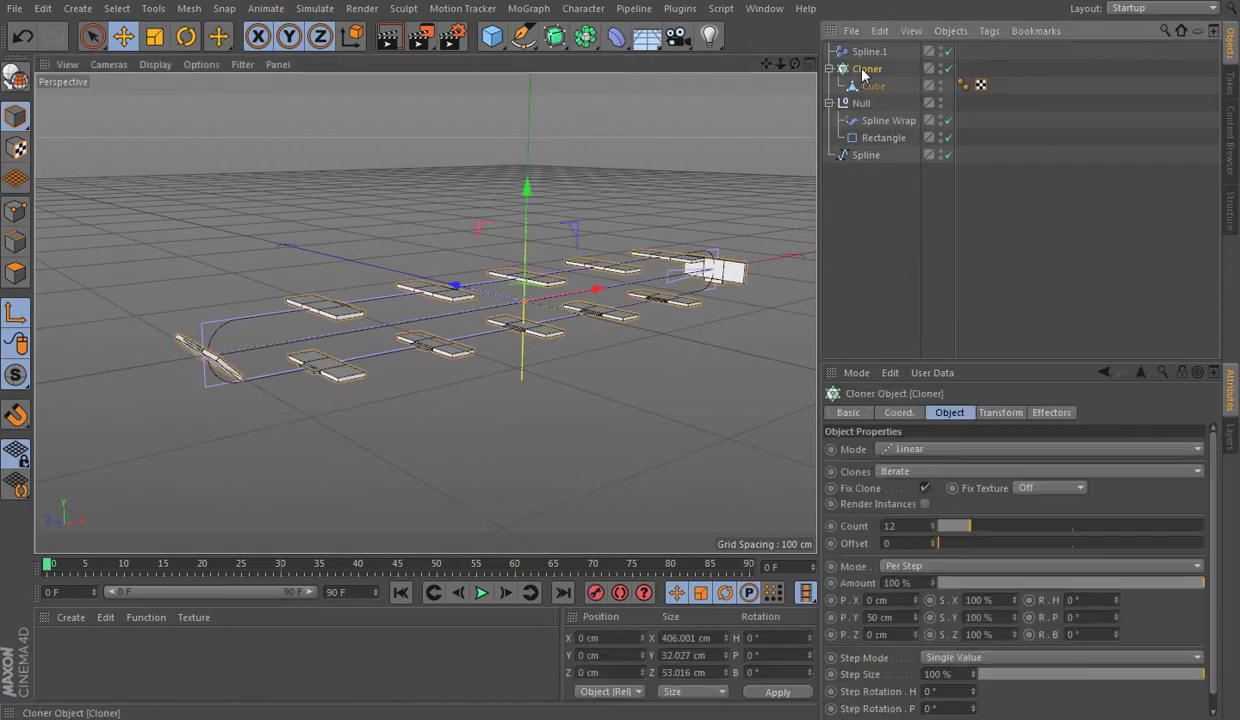
mouse_move(980, 524)
mouse_down()
mouse_move(936, 527)
mouse_move(1104, 542)
mouse_up()
scroll(410, 290, up, 3)
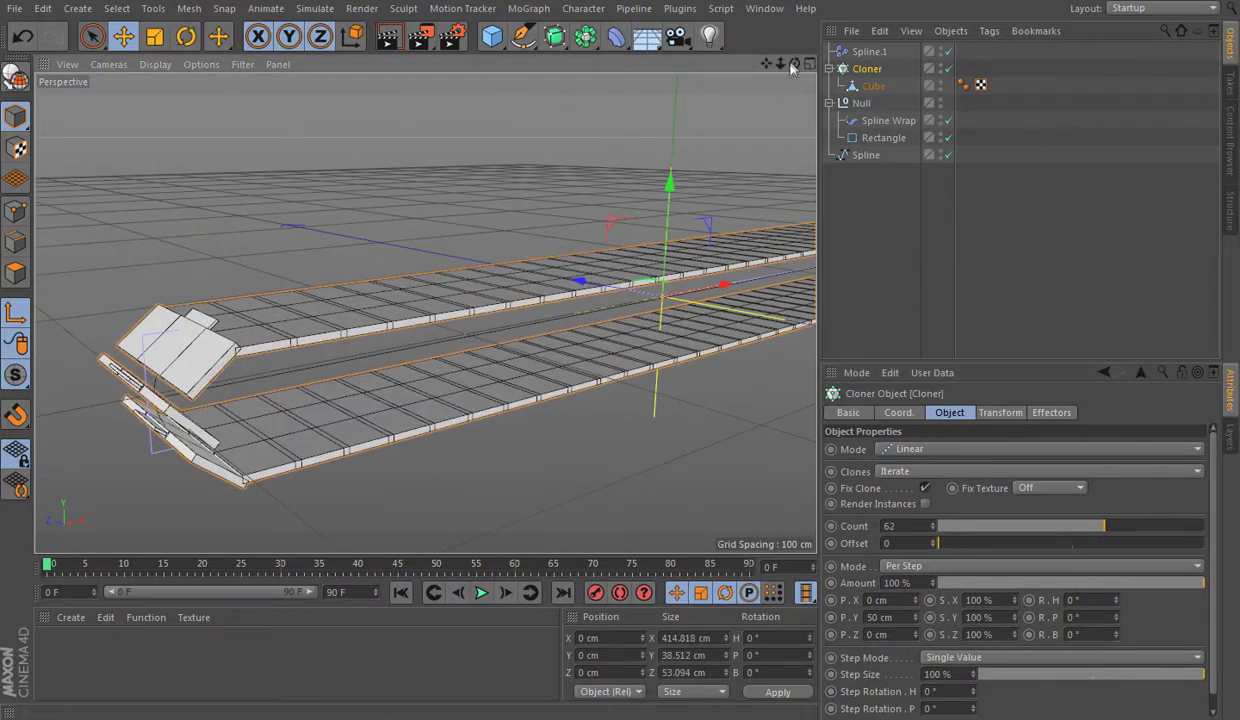
drag(792, 66, 425, 316)
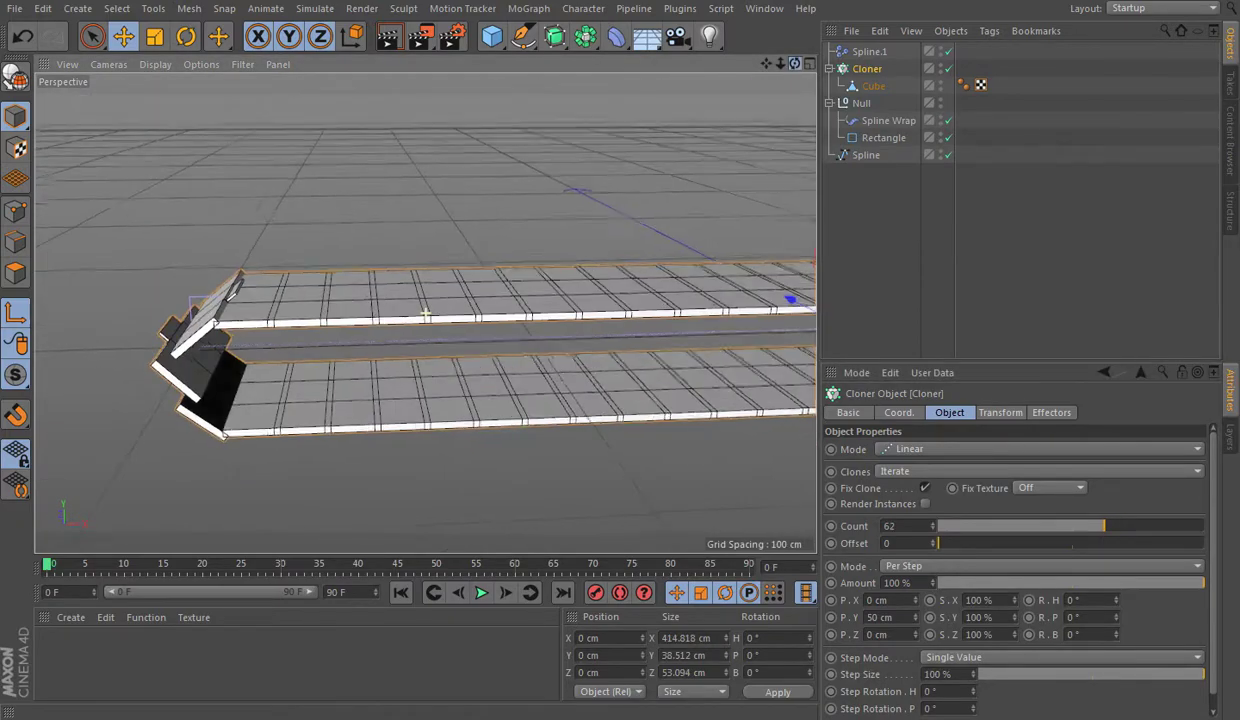
drag(425, 316, 354, 335)
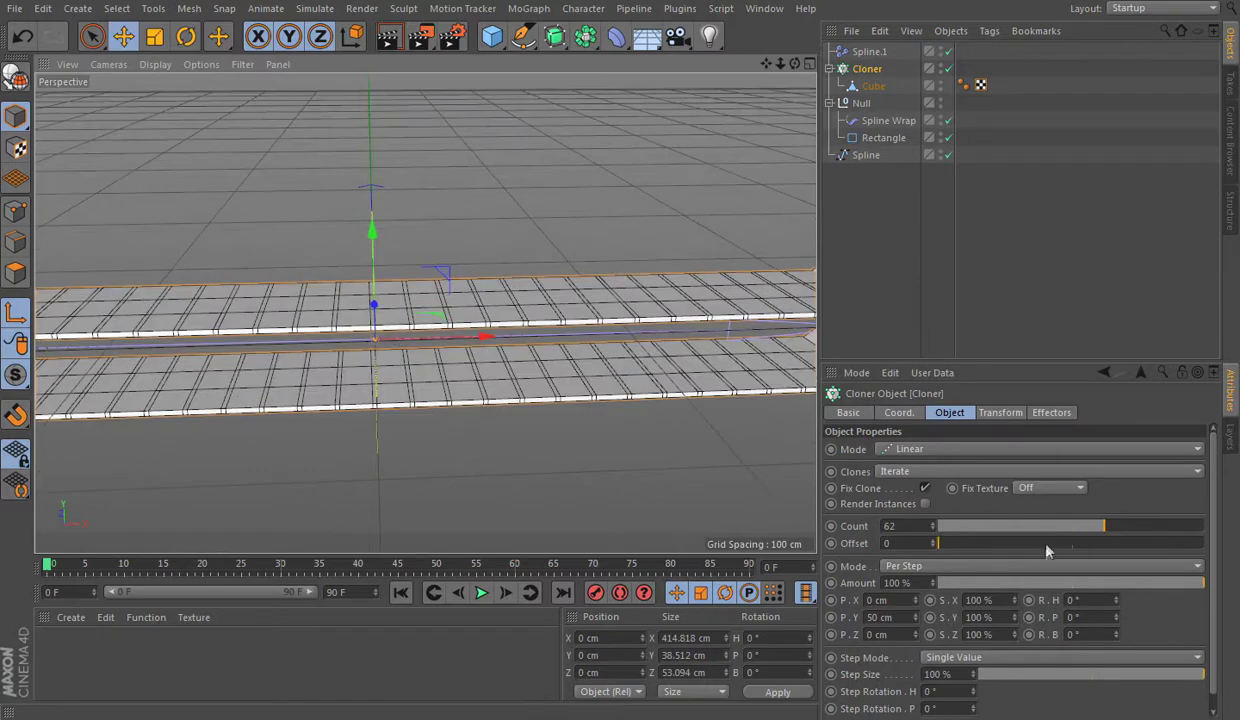
drag(1105, 530, 1070, 545)
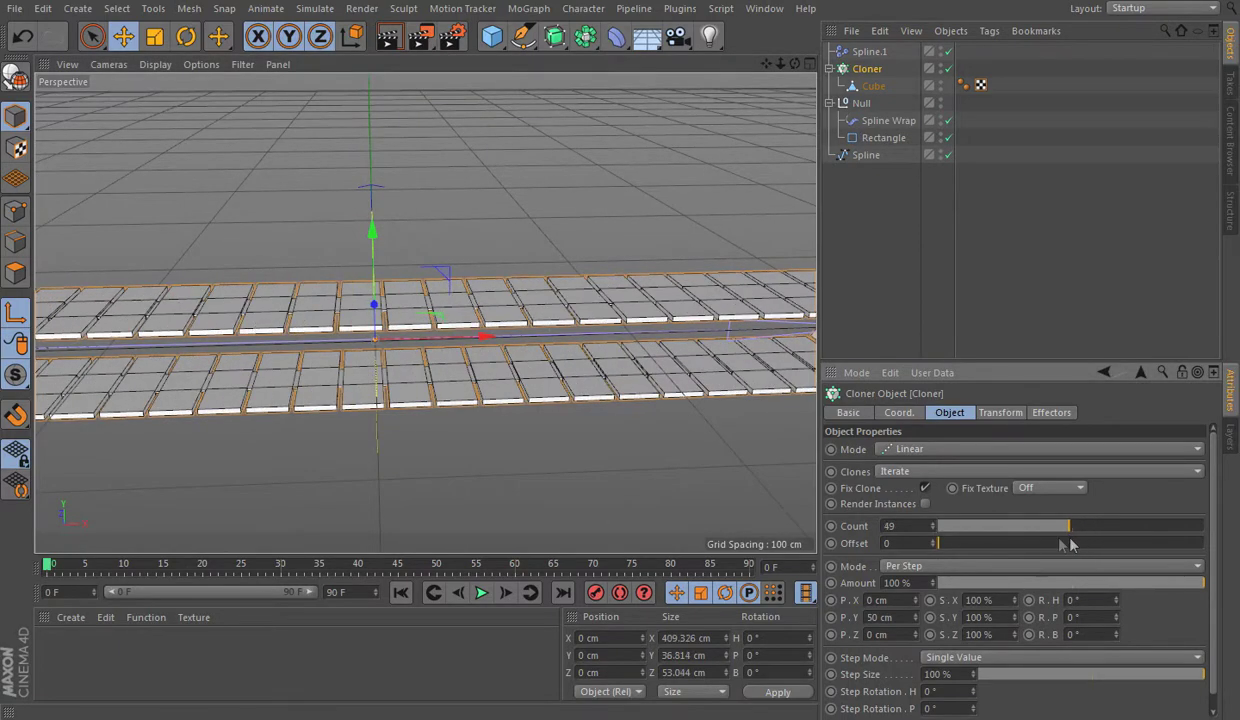
alt+drag(327, 321, 202, 327)
scroll(645, 381, down, 5)
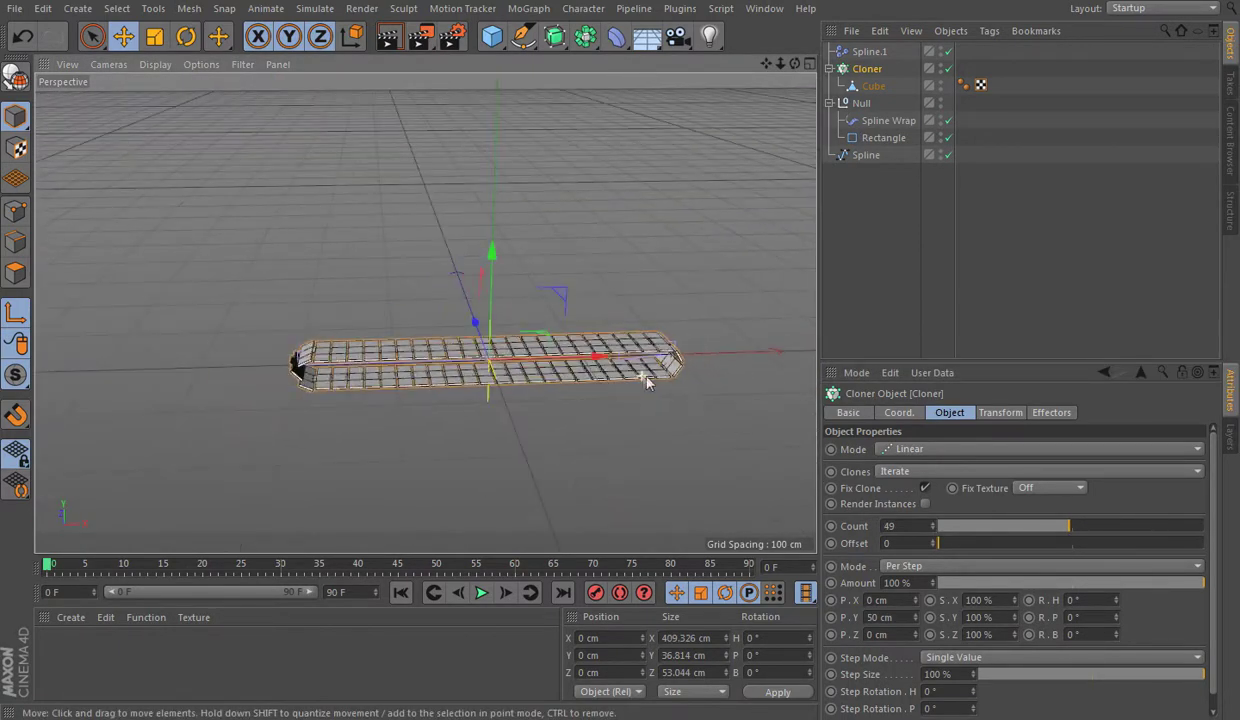
scroll(425, 367, up, 4)
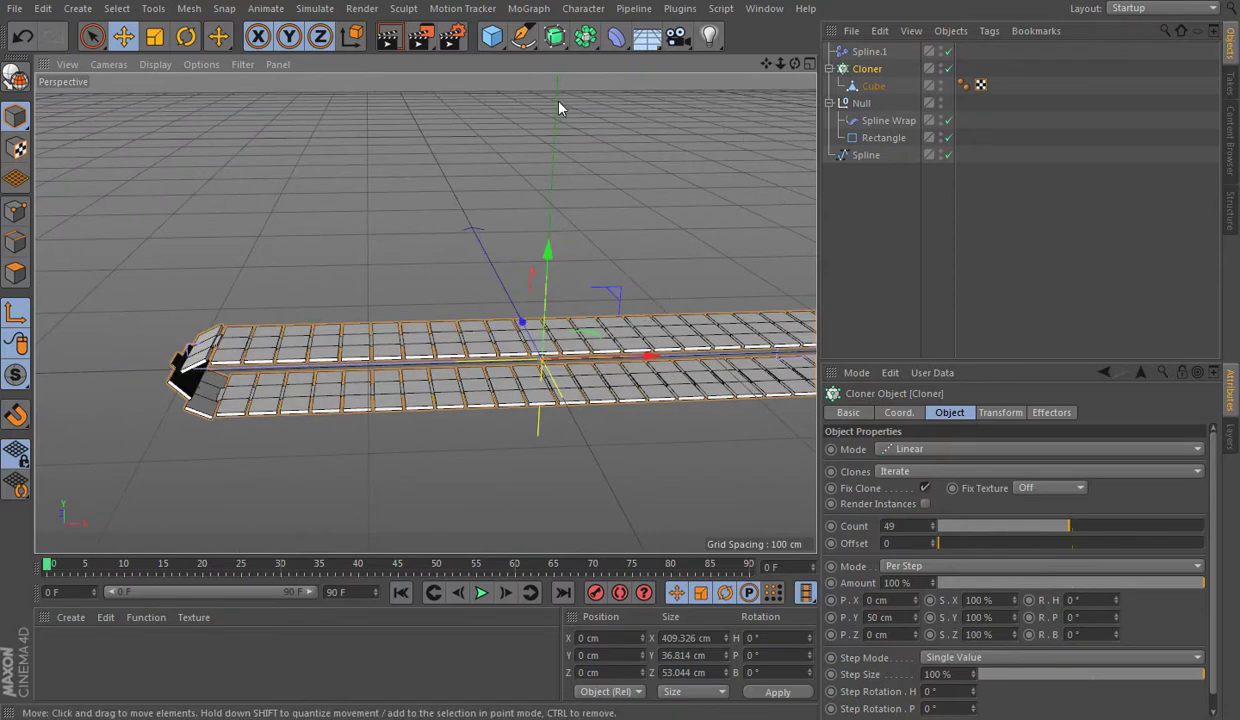
Step: Add a CMotion object from the Character menu, undoing an accidentally added Character object
click(857, 52)
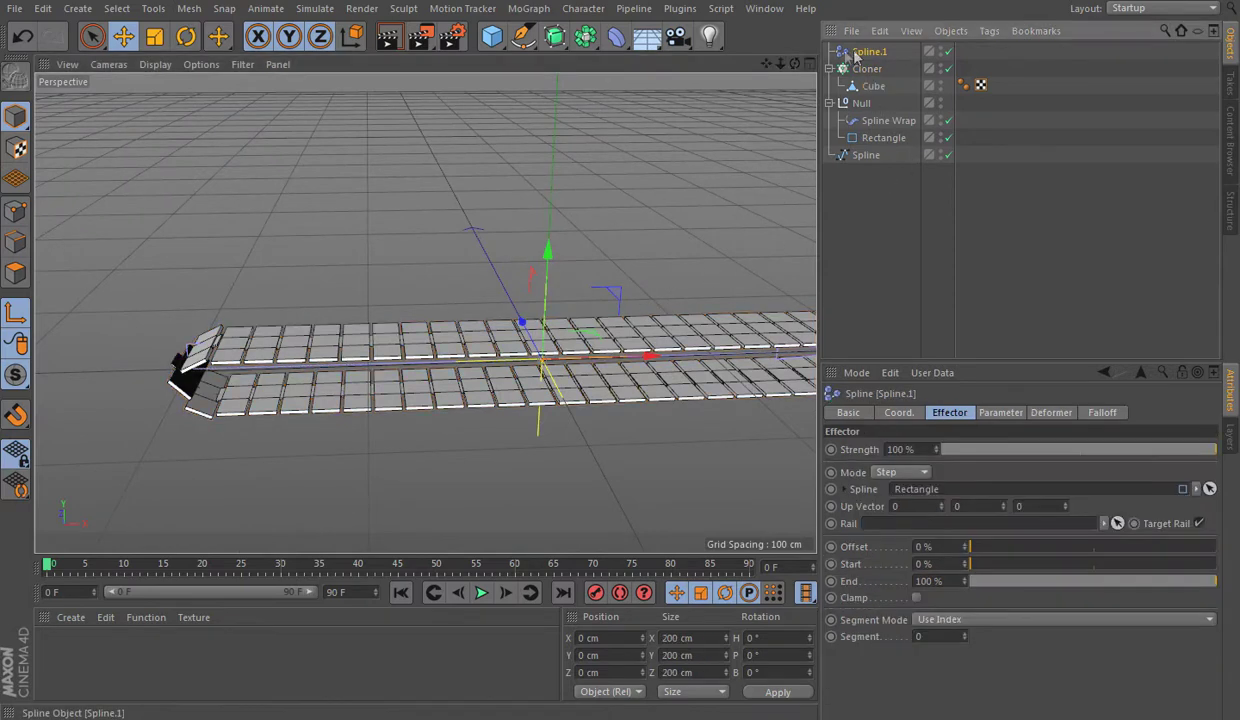
click(914, 208)
click(529, 8)
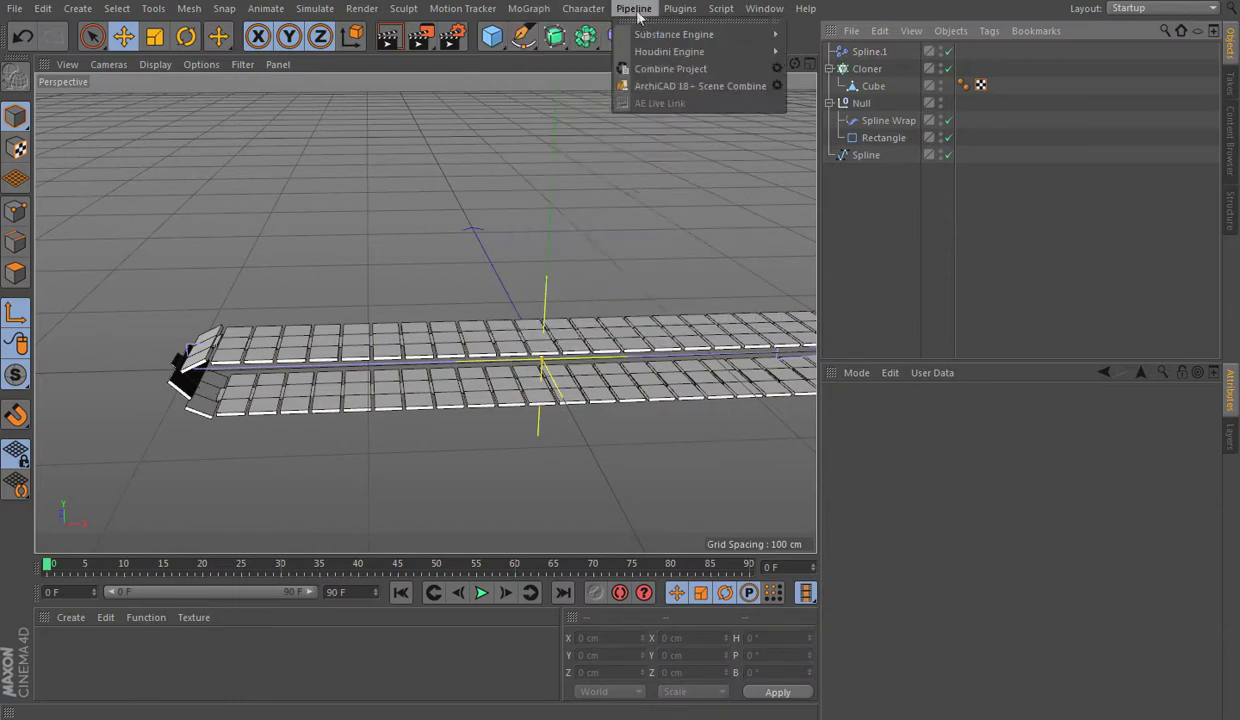
click(591, 112)
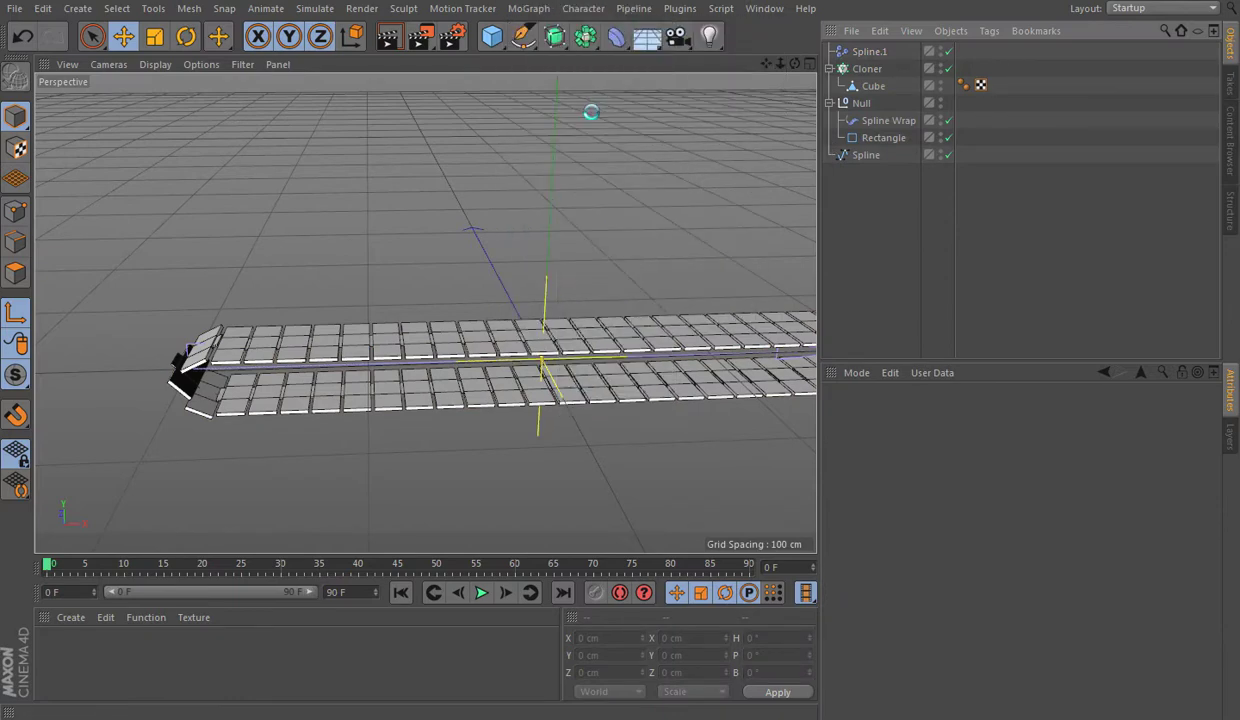
key(ctrl+z)
click(583, 8)
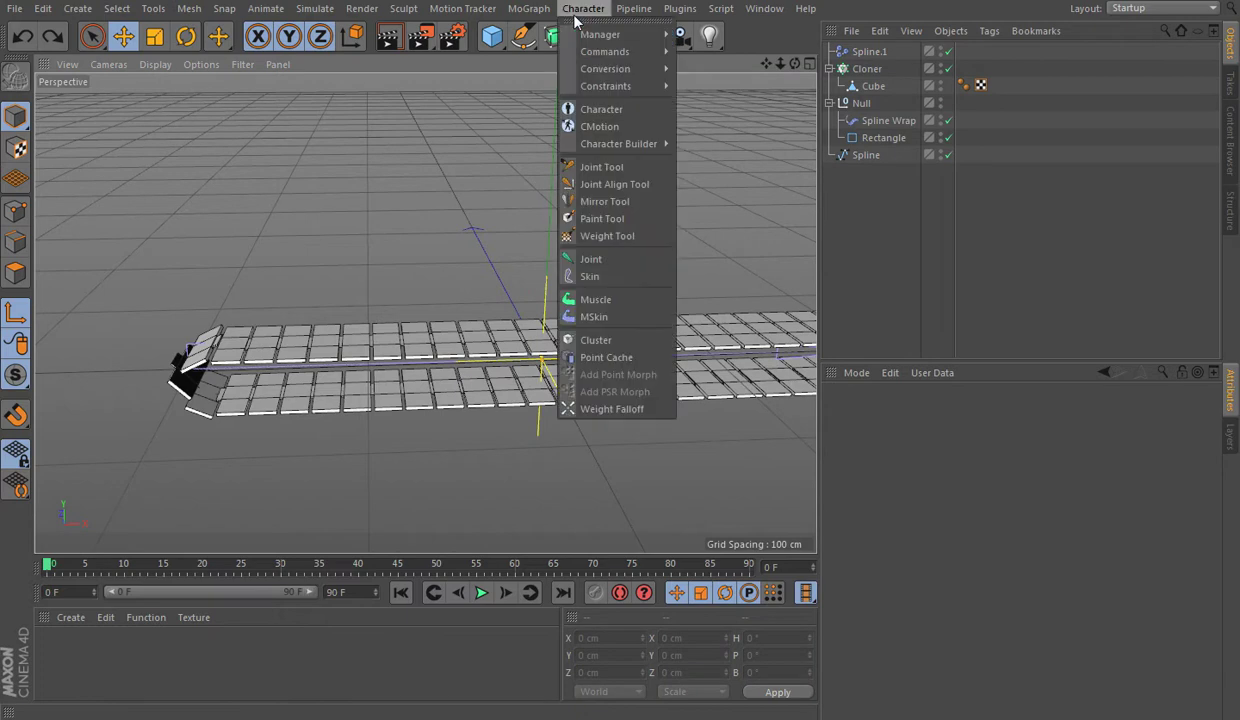
click(599, 126)
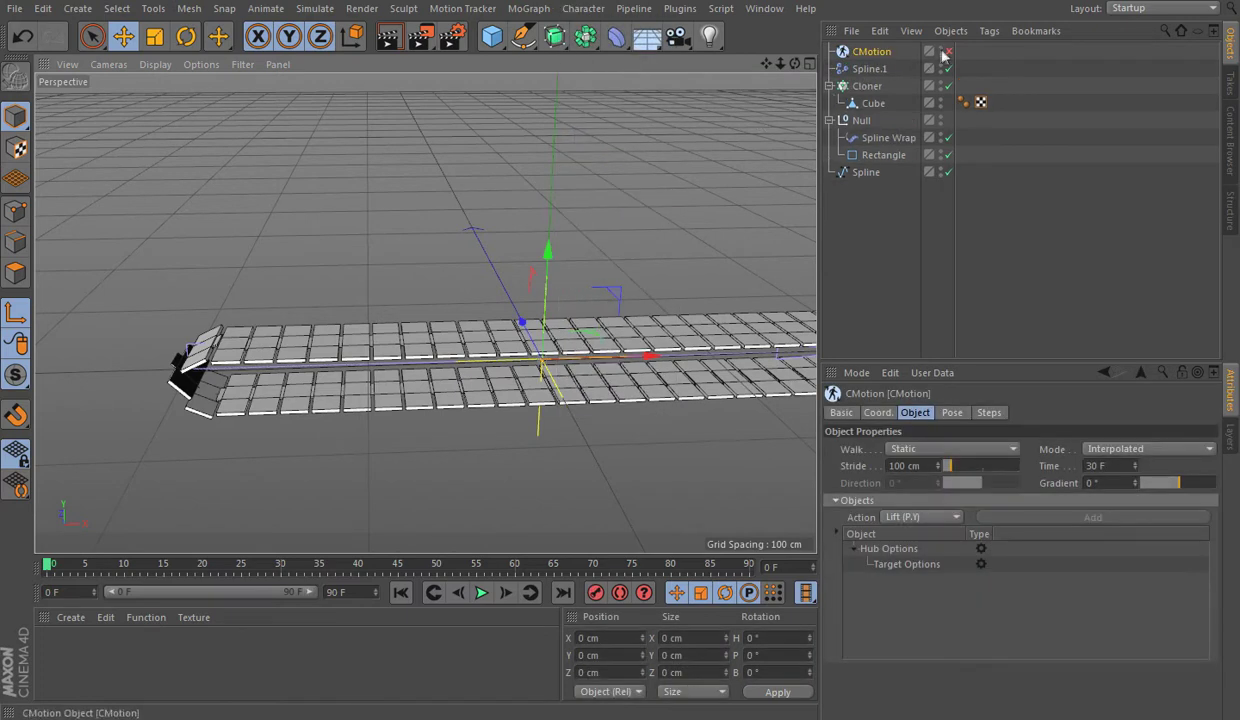
Step: Set CMotion's action for Spline.1 to Parameter, driving its Offset
click(887, 581)
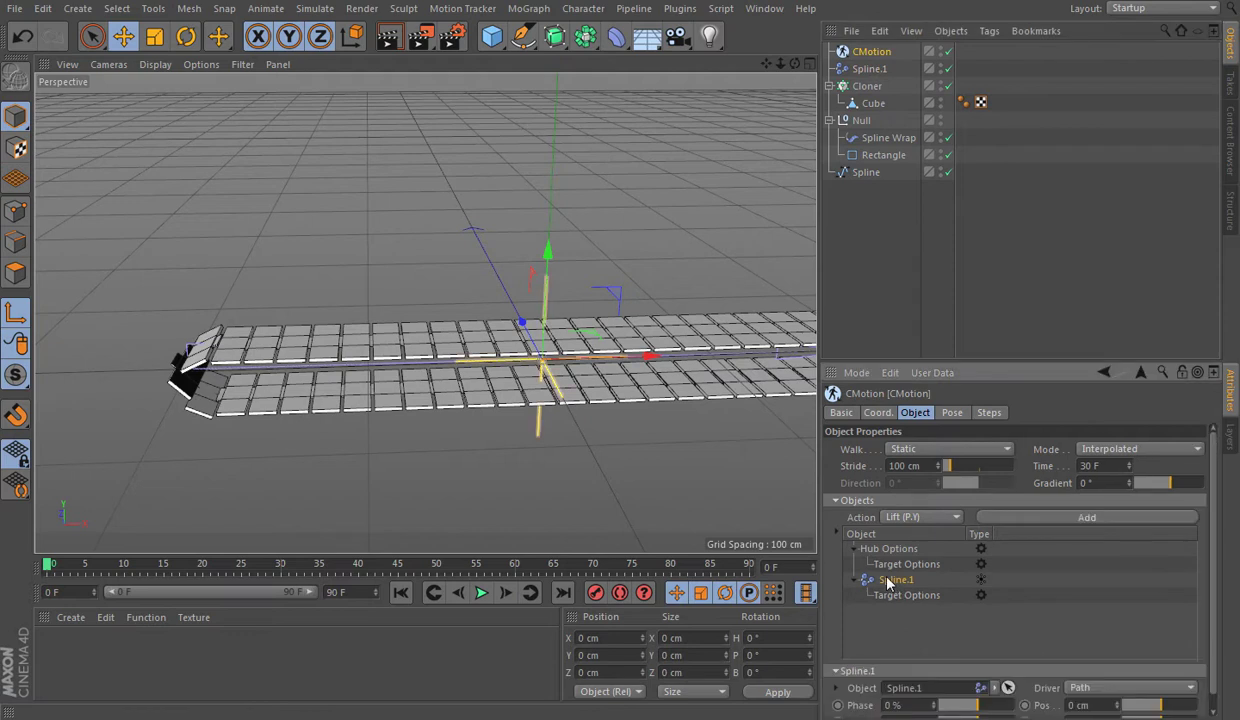
click(920, 517)
click(908, 466)
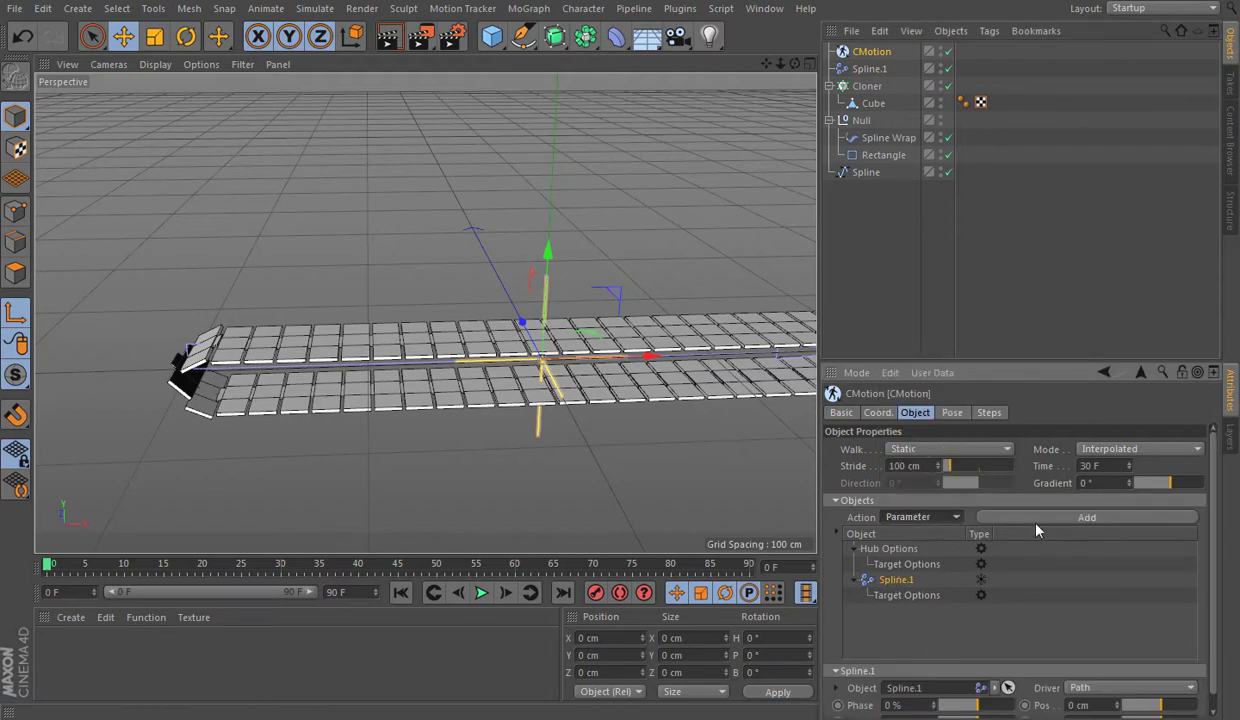
click(900, 611)
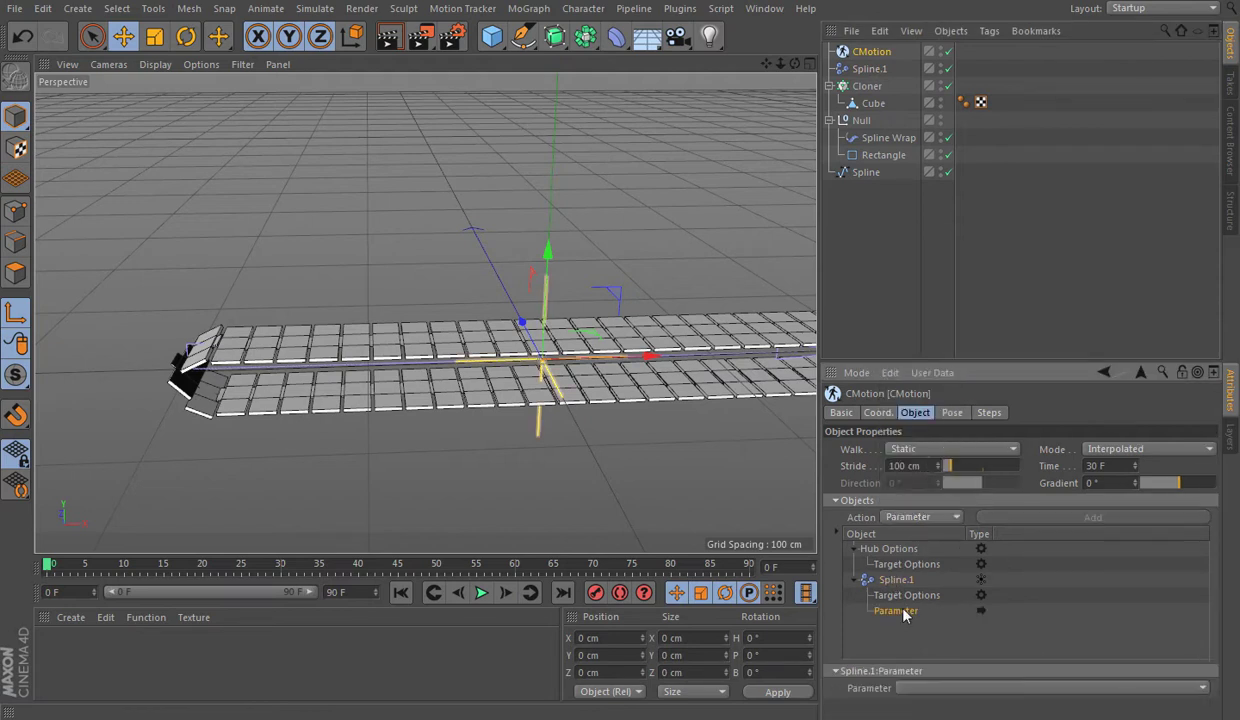
click(917, 689)
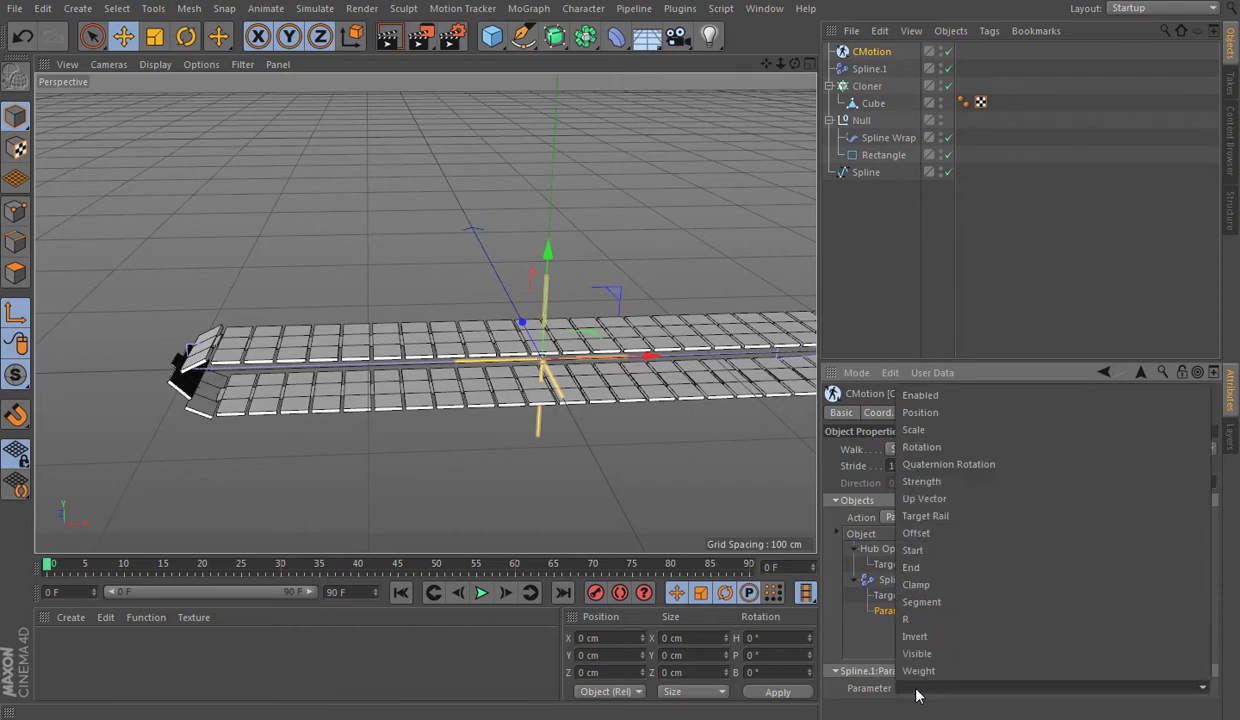
click(937, 537)
Step: Raise the Offset graph to 100% and the cycle Time to 3000 F, then preview playback
scroll(1200, 580, down, 3)
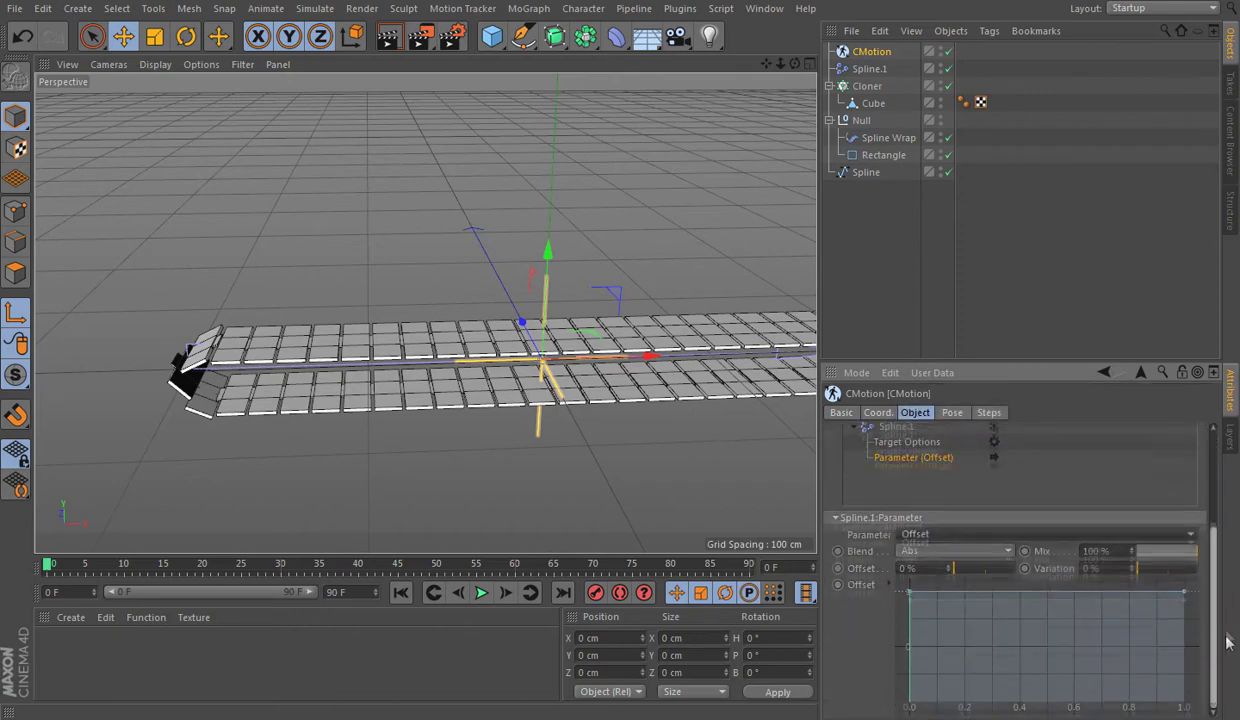
right_click(1033, 637)
click(1063, 577)
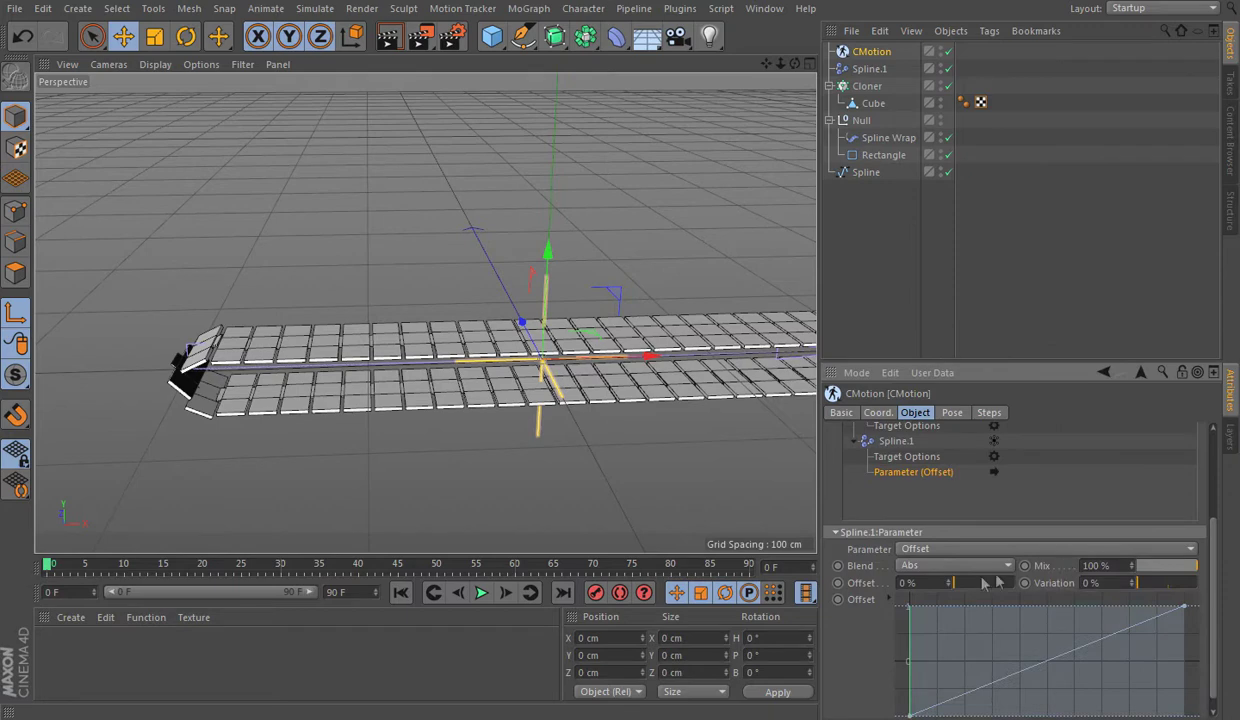
drag(985, 582, 968, 591)
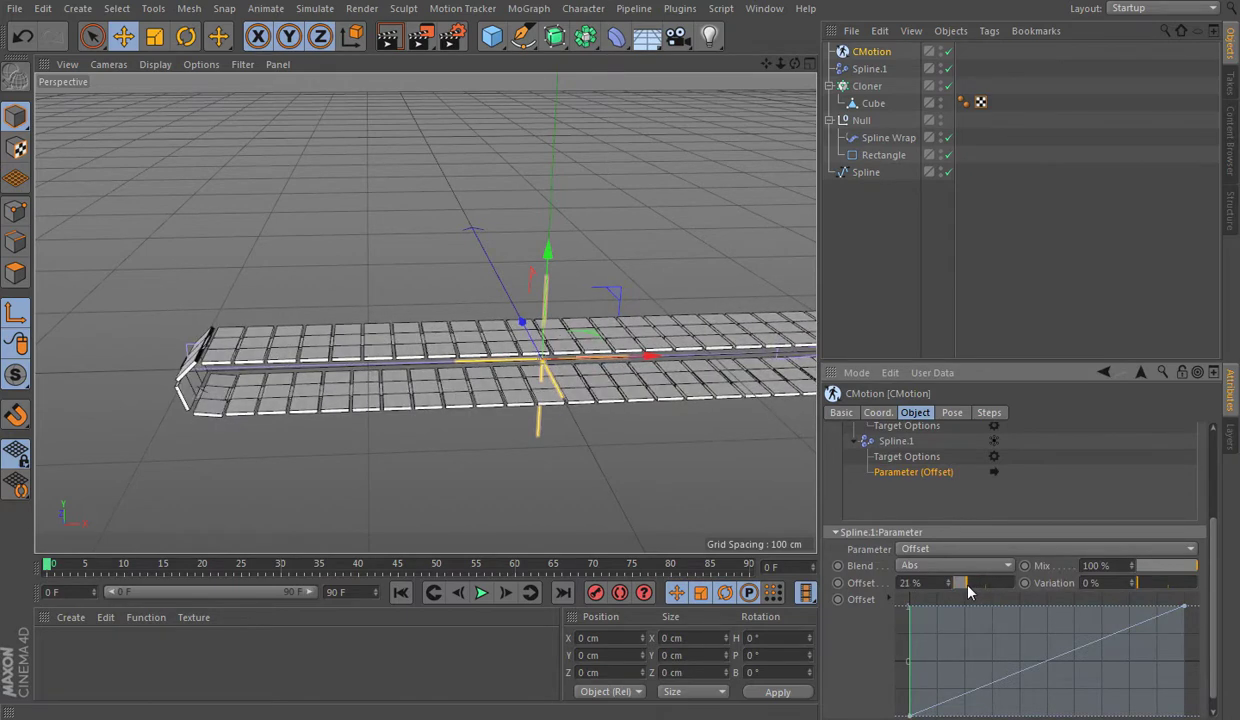
click(484, 596)
drag(960, 582, 1058, 594)
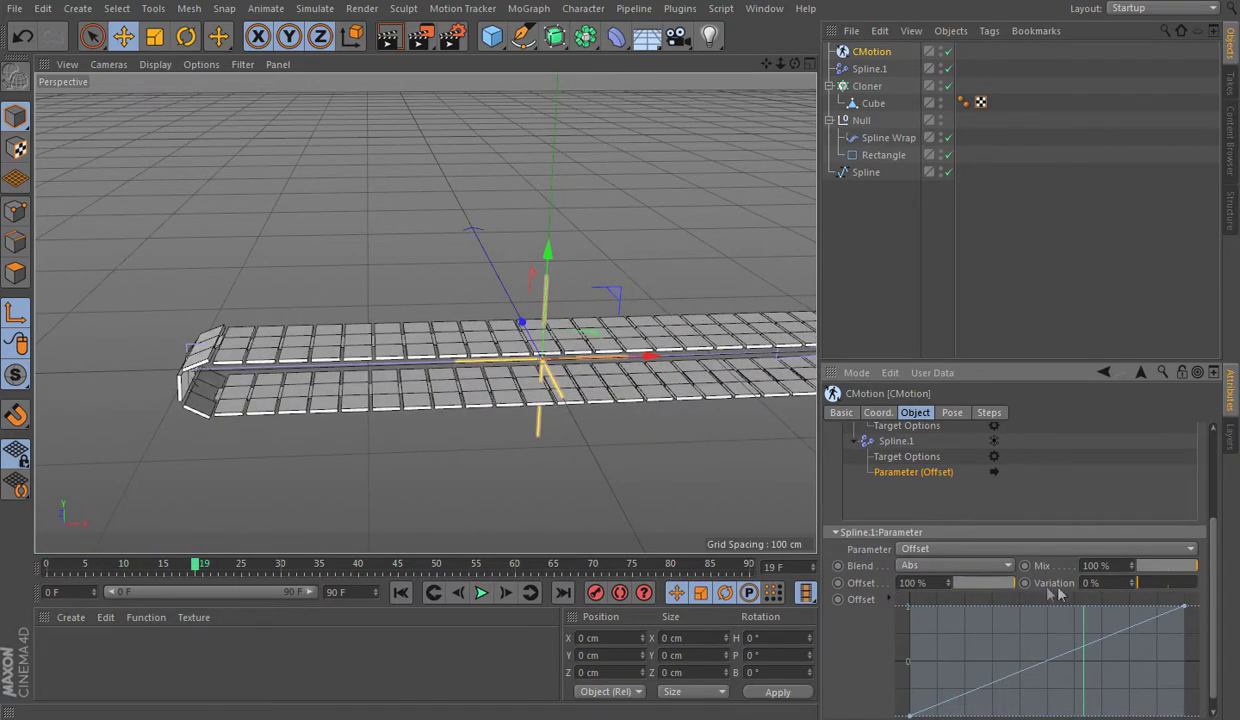
scroll(1150, 540, up, 3)
scroll(1035, 498, up, 2)
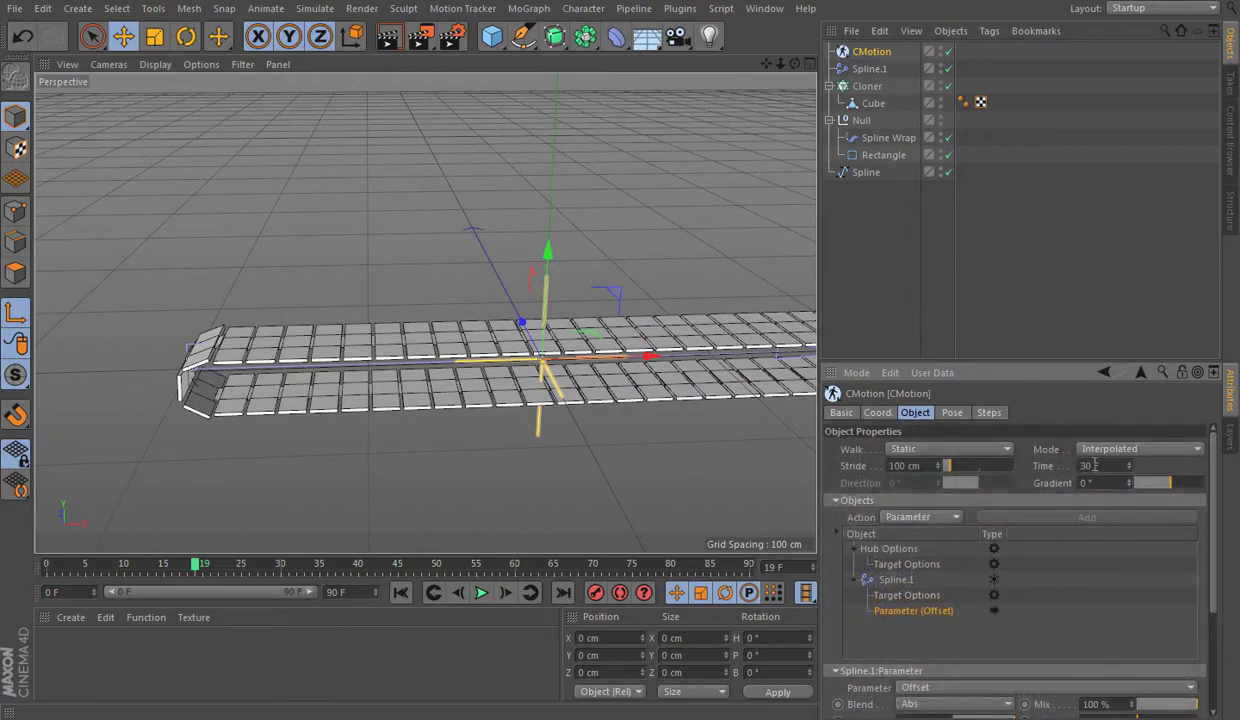
text(00)
key(Return)
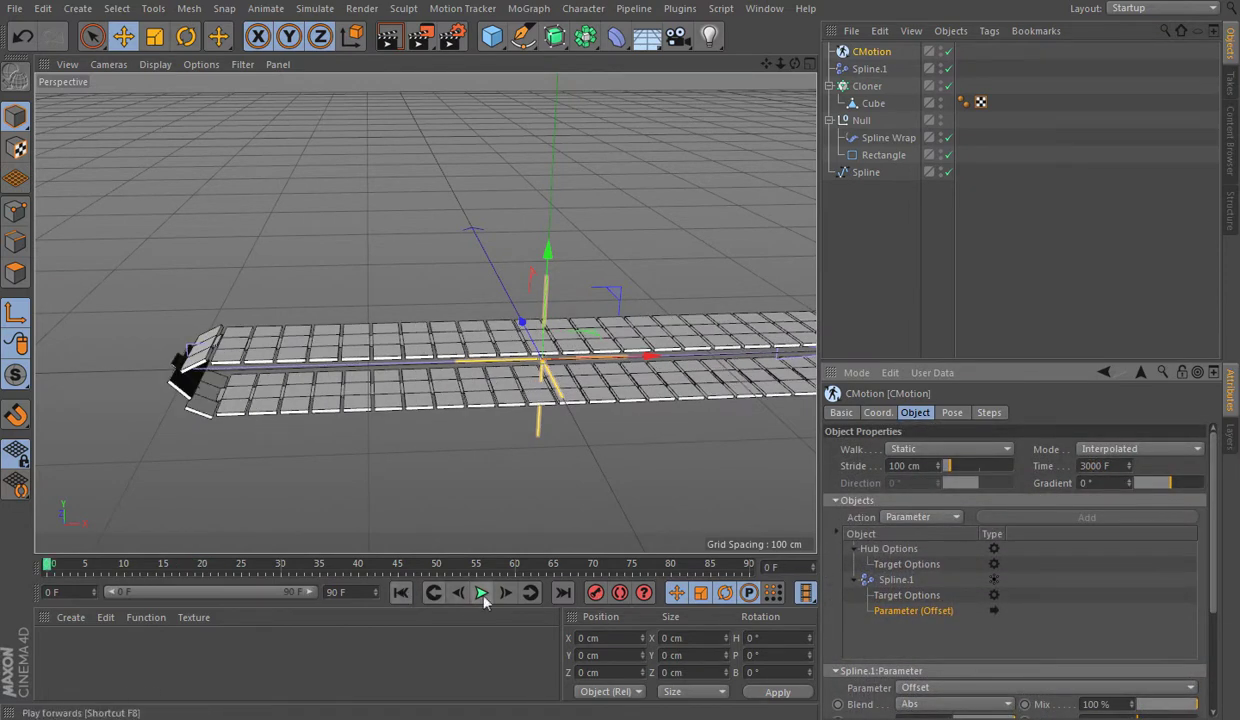
click(481, 593)
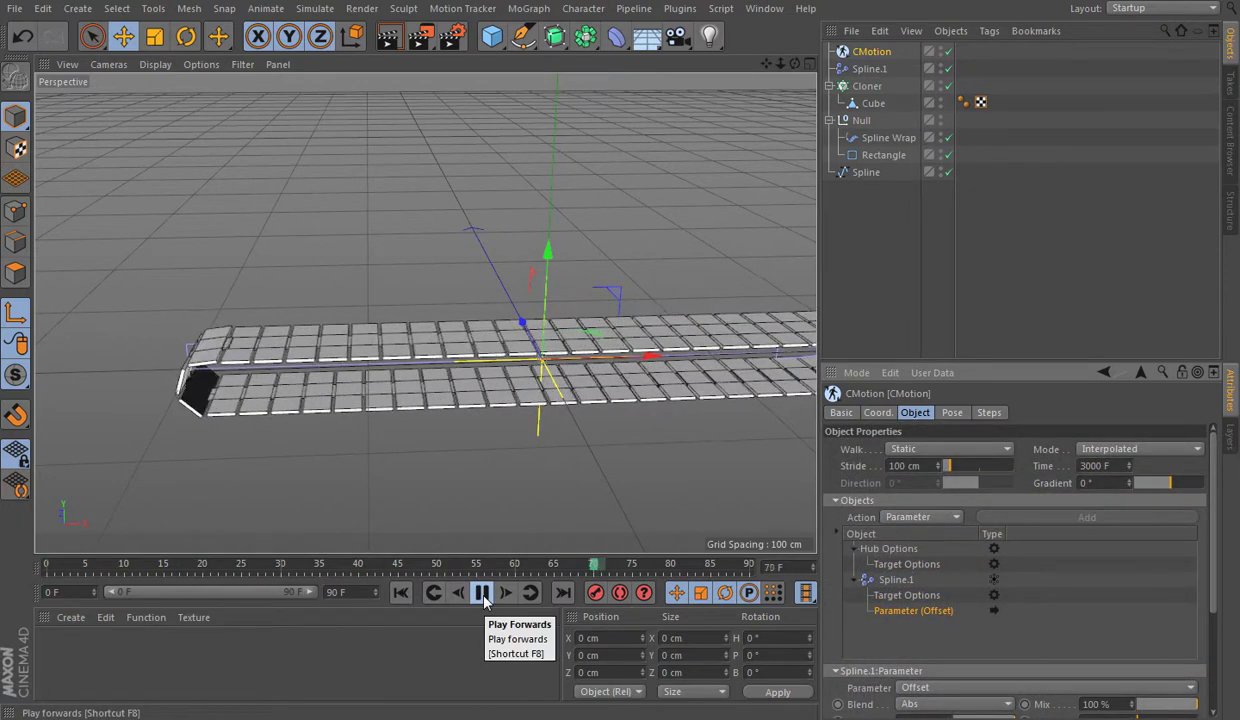
click(483, 594)
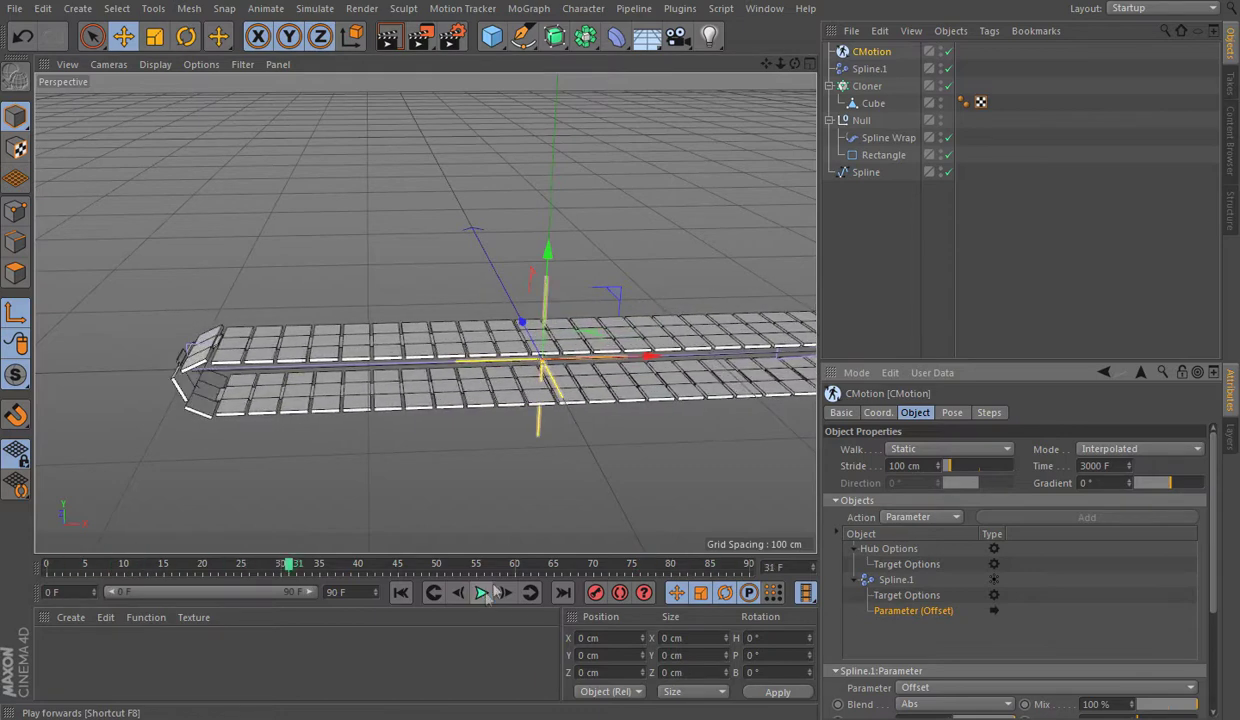
click(858, 174)
Step: Move the Spline's end and middle points to bend the plank track into an arc
click(15, 211)
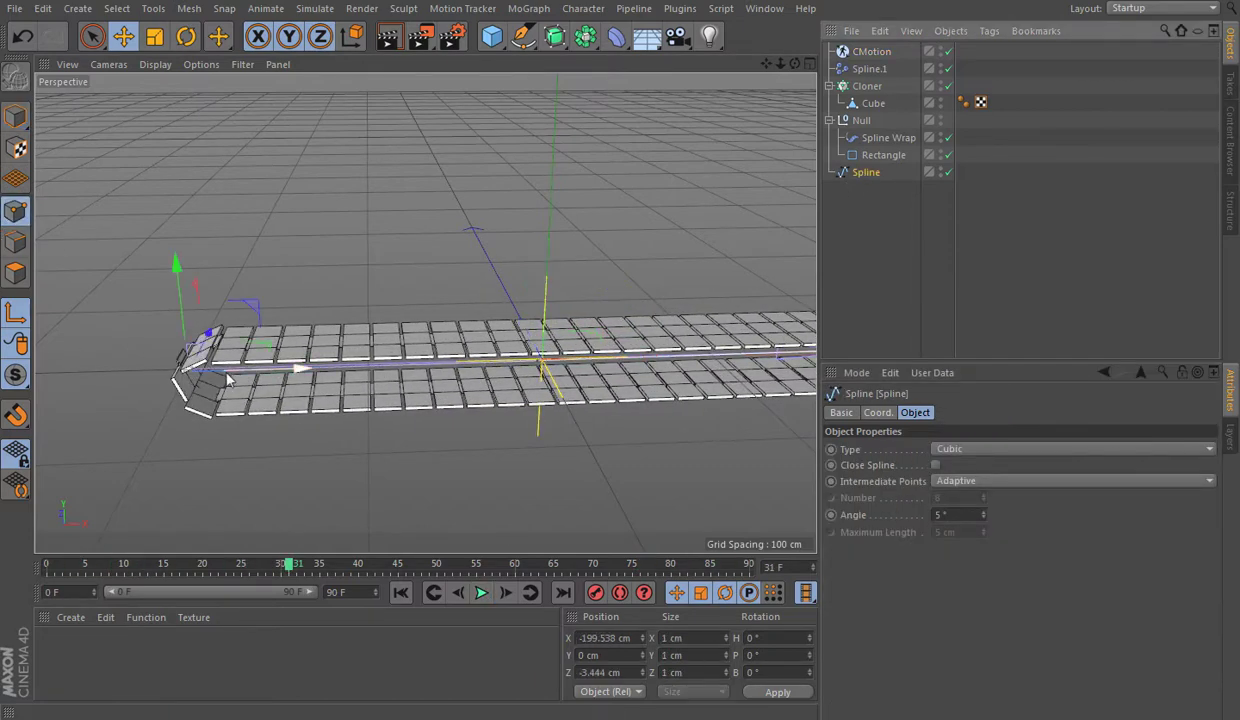
mouse_move(210, 370)
mouse_down()
mouse_move(322, 370)
mouse_move(296, 380)
mouse_move(347, 313)
mouse_move(420, 430)
mouse_move(443, 396)
mouse_up()
click(539, 366)
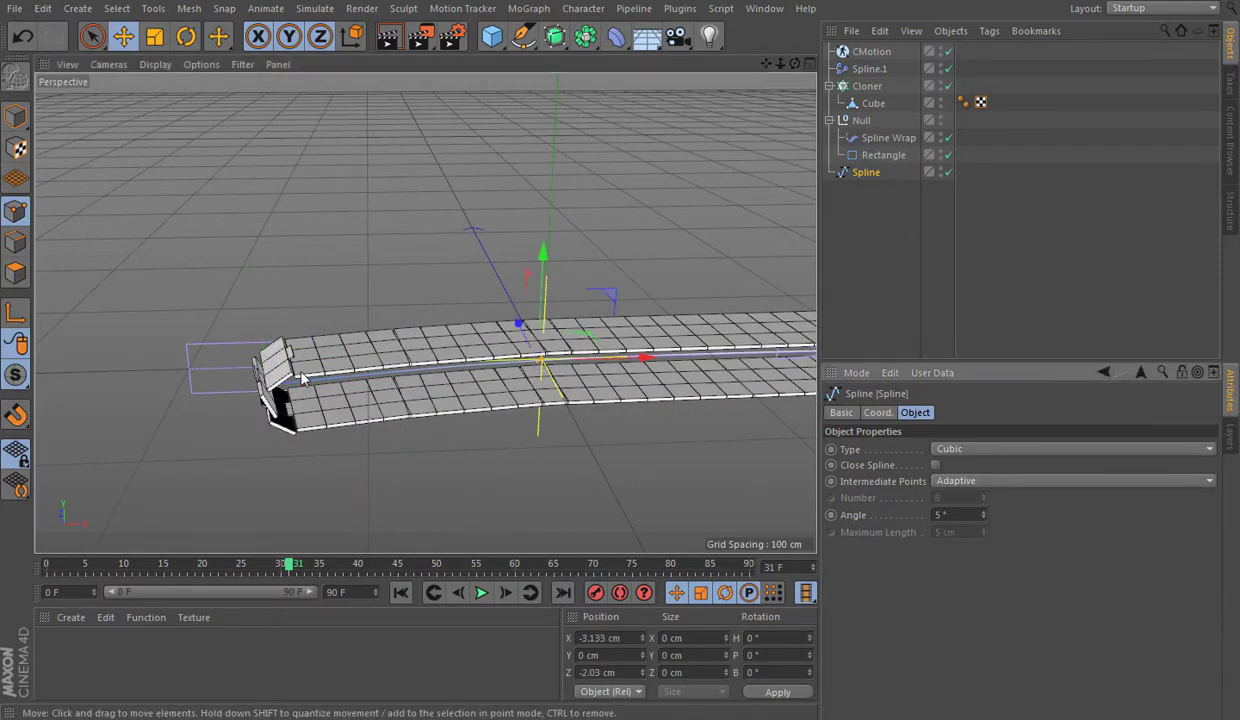
click(259, 370)
click(541, 358)
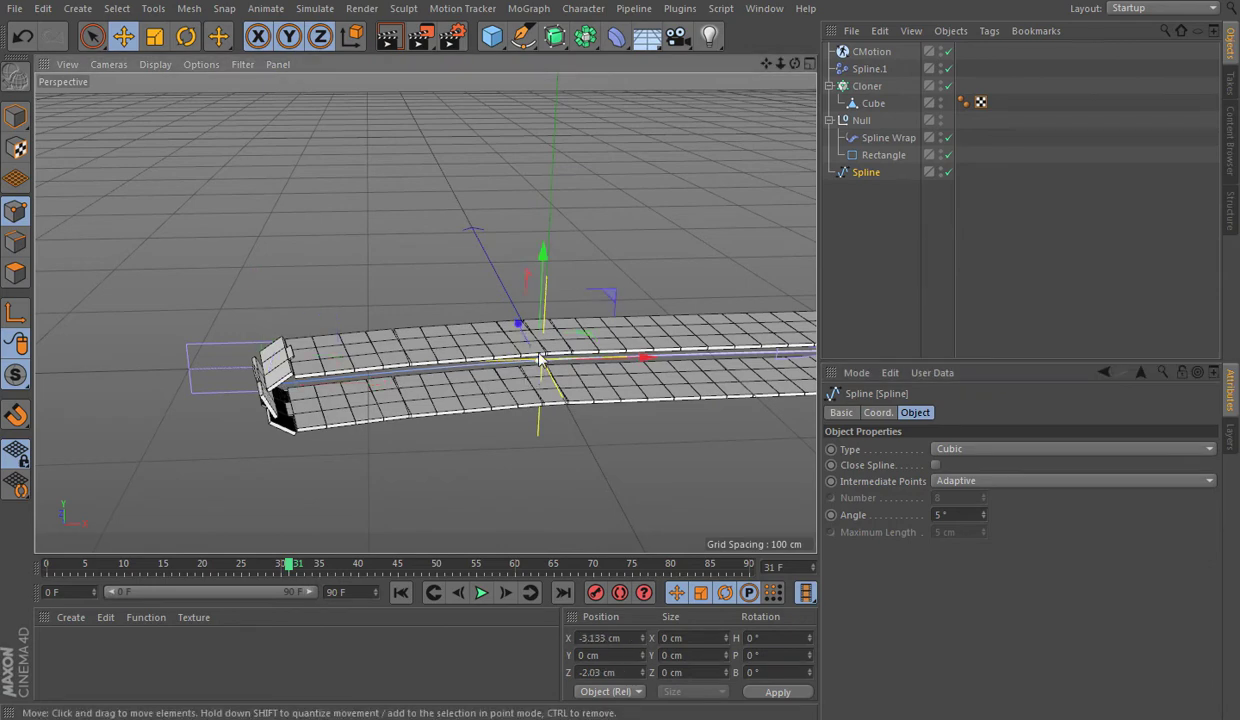
drag(518, 327, 493, 274)
click(909, 277)
alt+drag(343, 390, 172, 127)
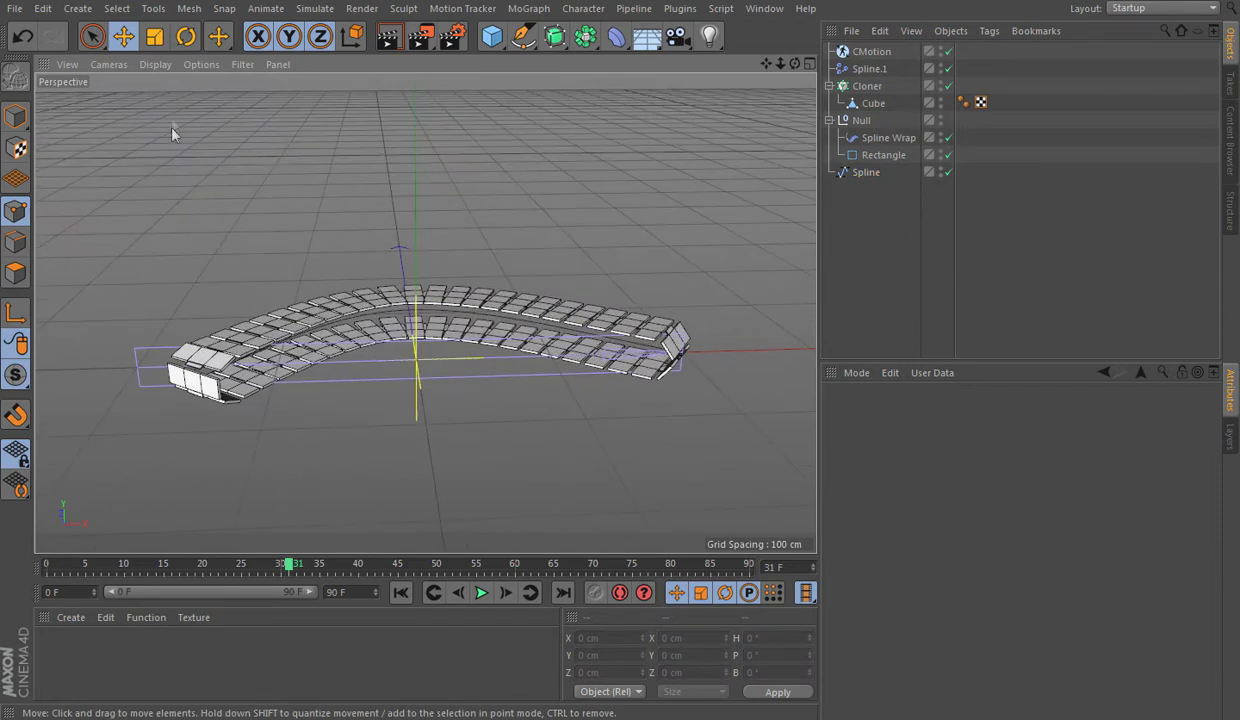
Step: Switch the viewport to Gouraud Shading and select the plank Cube
click(155, 64)
click(162, 91)
scroll(400, 330, up, 3)
scroll(400, 330, up, 3)
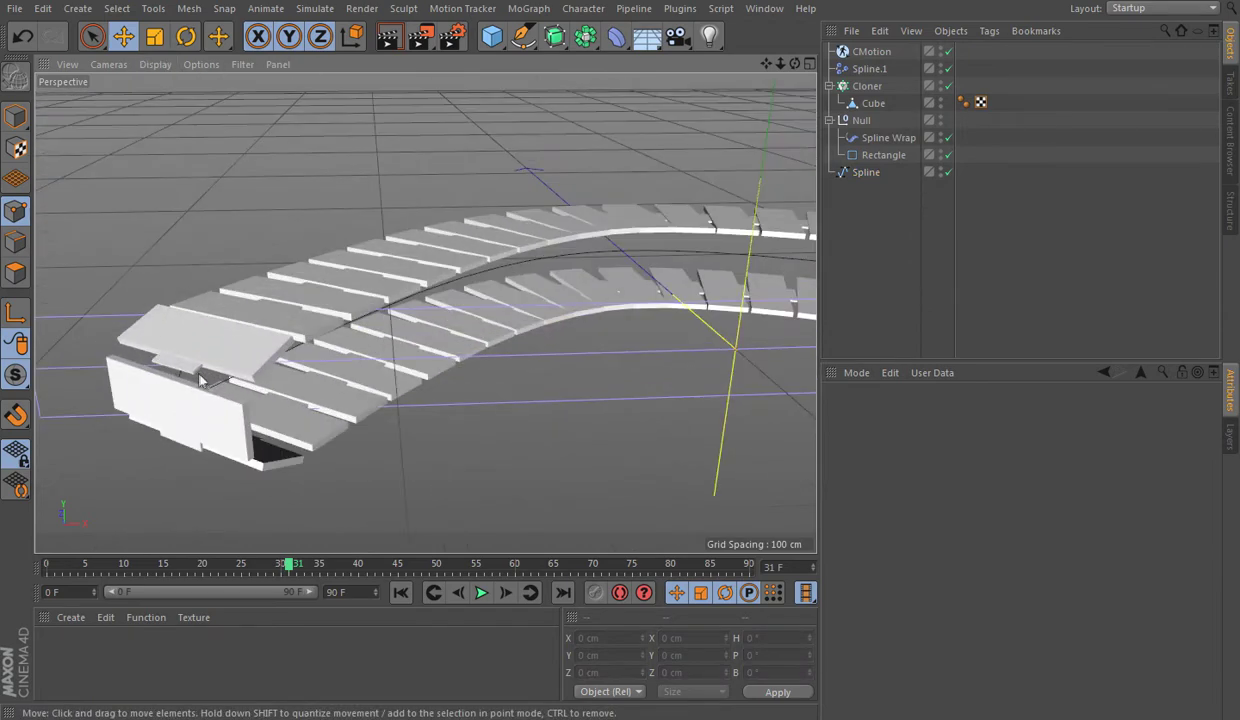
scroll(400, 330, up, 3)
click(873, 104)
Step: Resize the plank Cube by dragging one of its faces in Polygon mode
key(o)
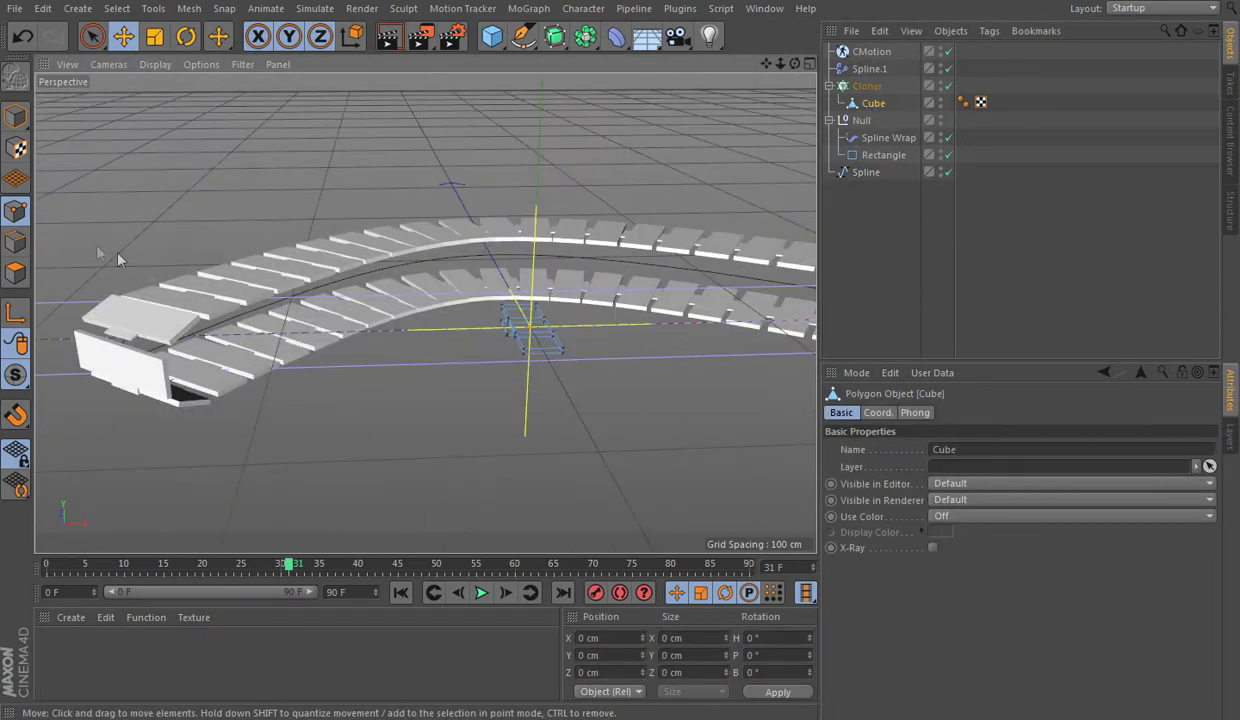
scroll(505, 360, up, 3)
click(14, 278)
click(550, 330)
mouse_move(550, 330)
alt+mouse_down()
mouse_move(604, 397)
mouse_move(596, 383)
alt+mouse_up()
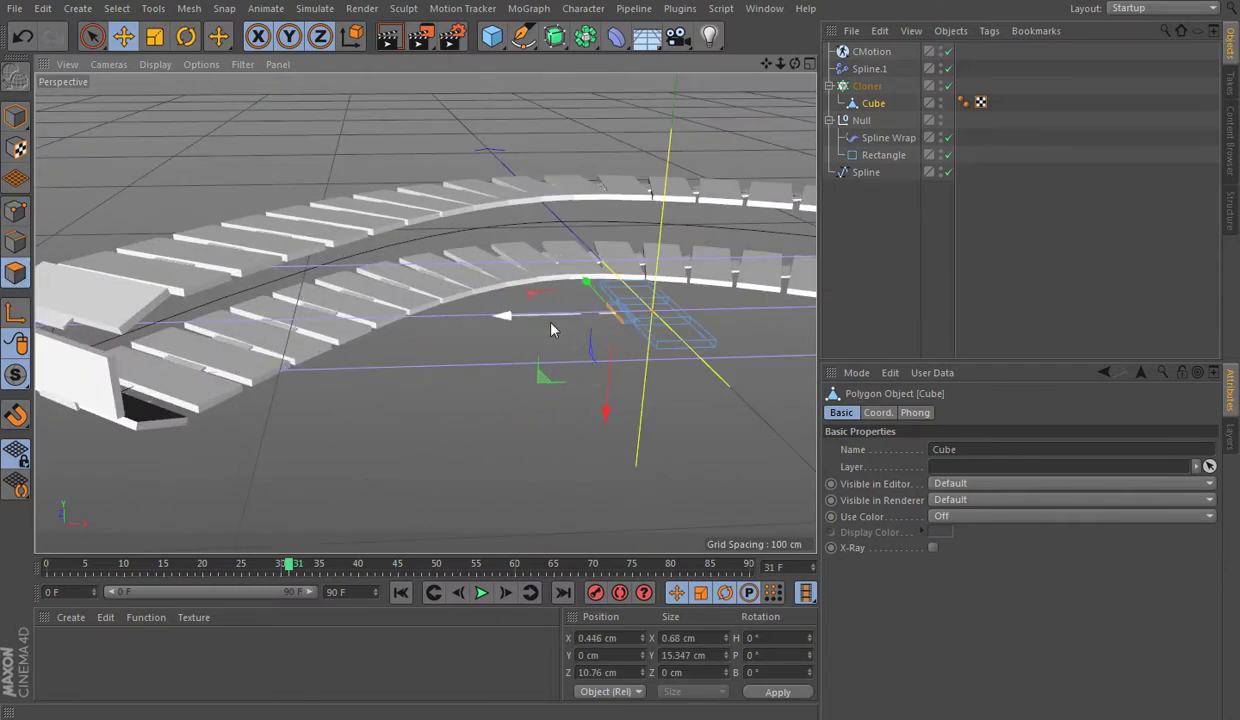
Step: Raise the Cloner count to 57 planks and shift the plank Cube about 2.6 cm along X
click(868, 86)
drag(1069, 530, 1093, 527)
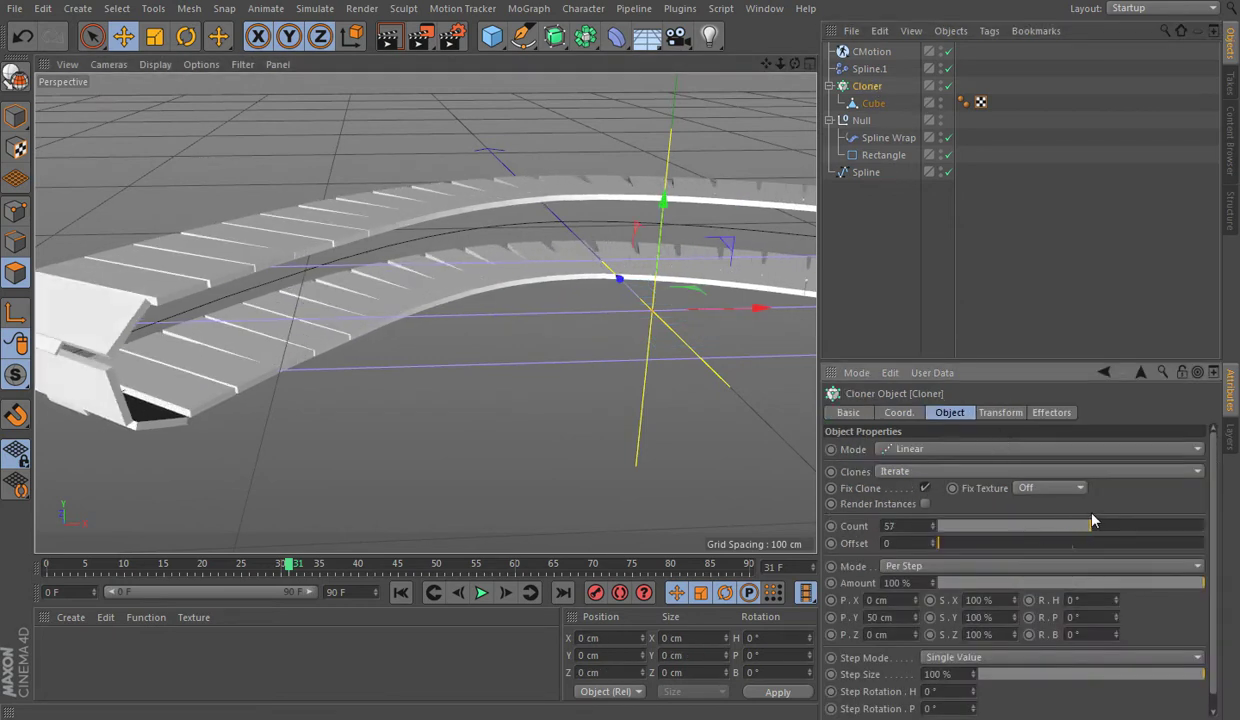
click(852, 104)
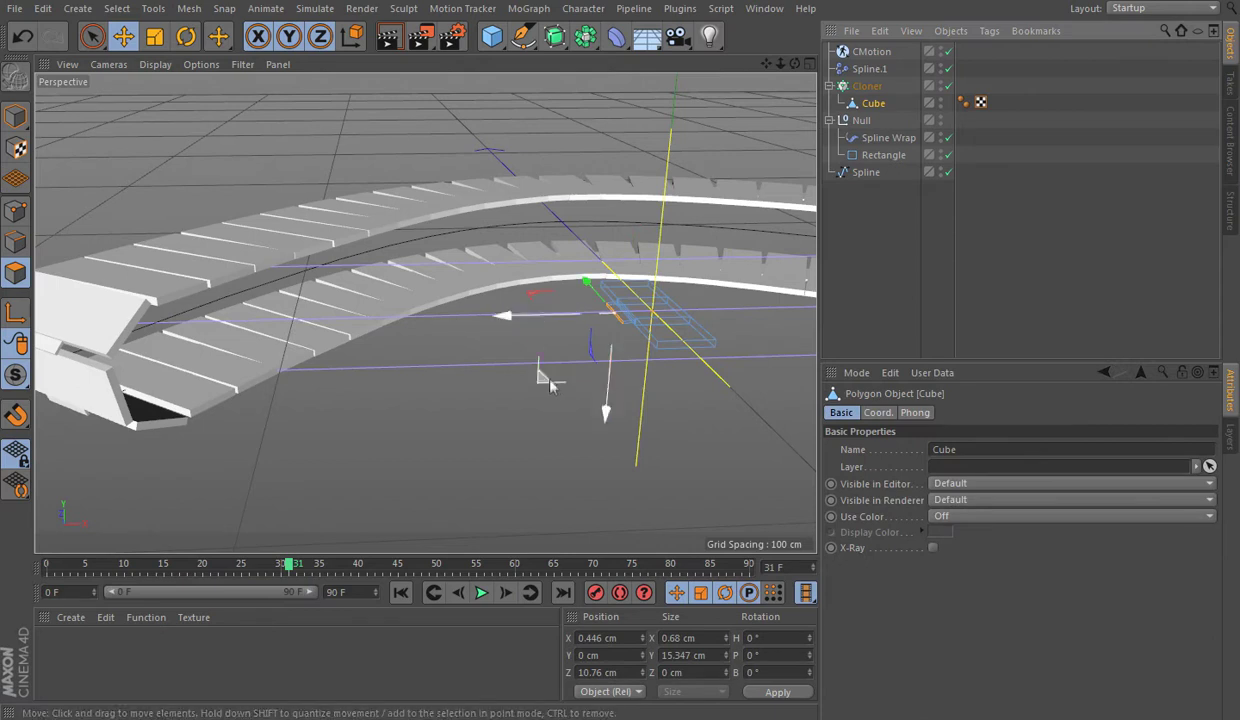
drag(549, 385, 554, 391)
Step: Straighten the track by pulling the spline's raised point down
click(912, 292)
key(h)
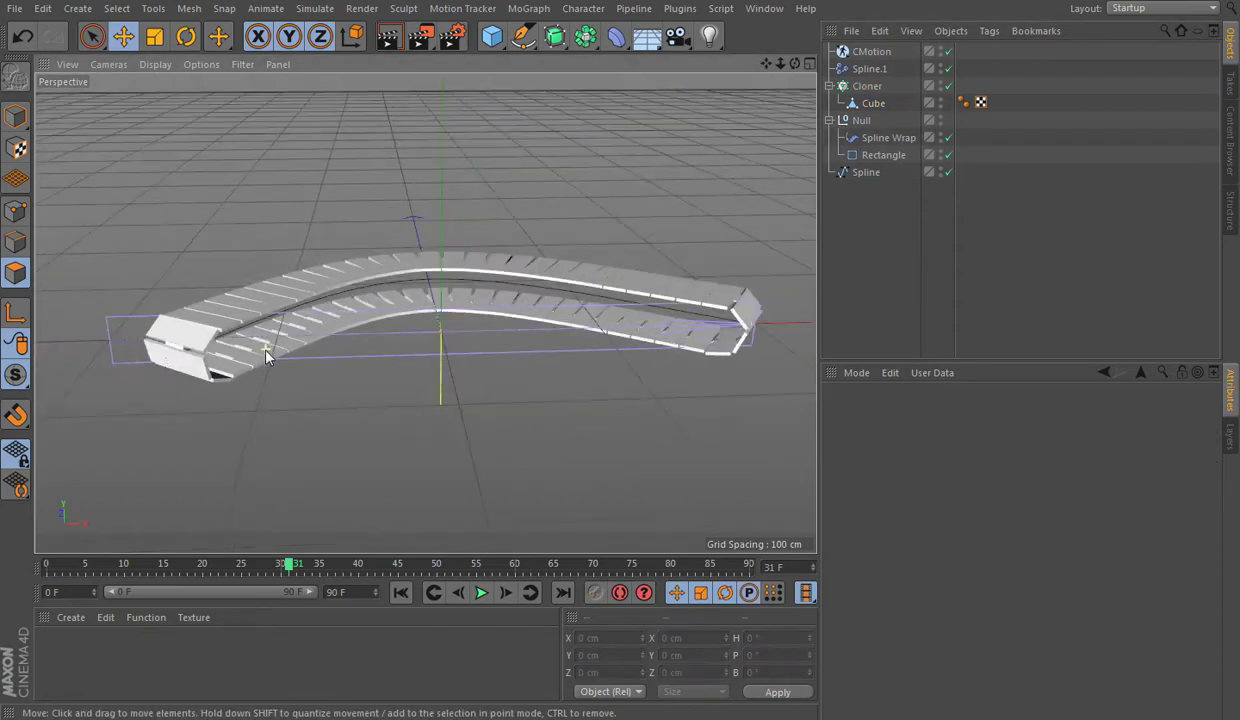
alt+drag(420, 300, 470, 310)
click(481, 593)
key(F8)
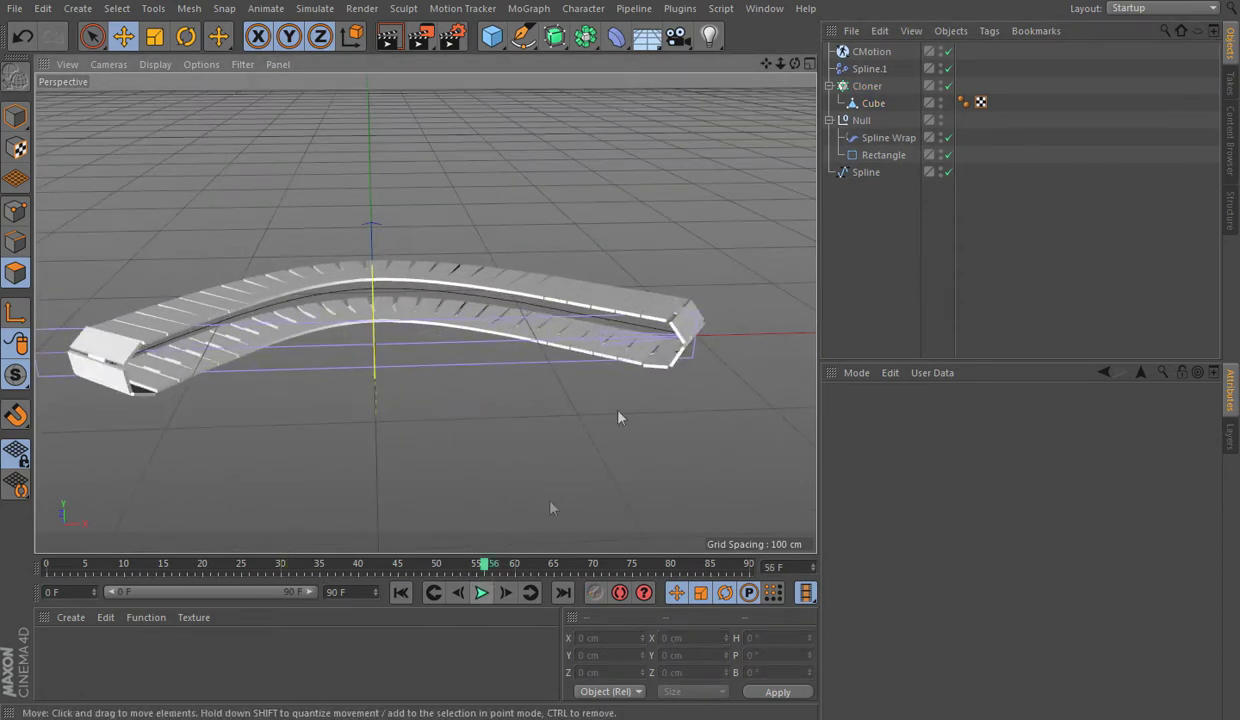
click(862, 172)
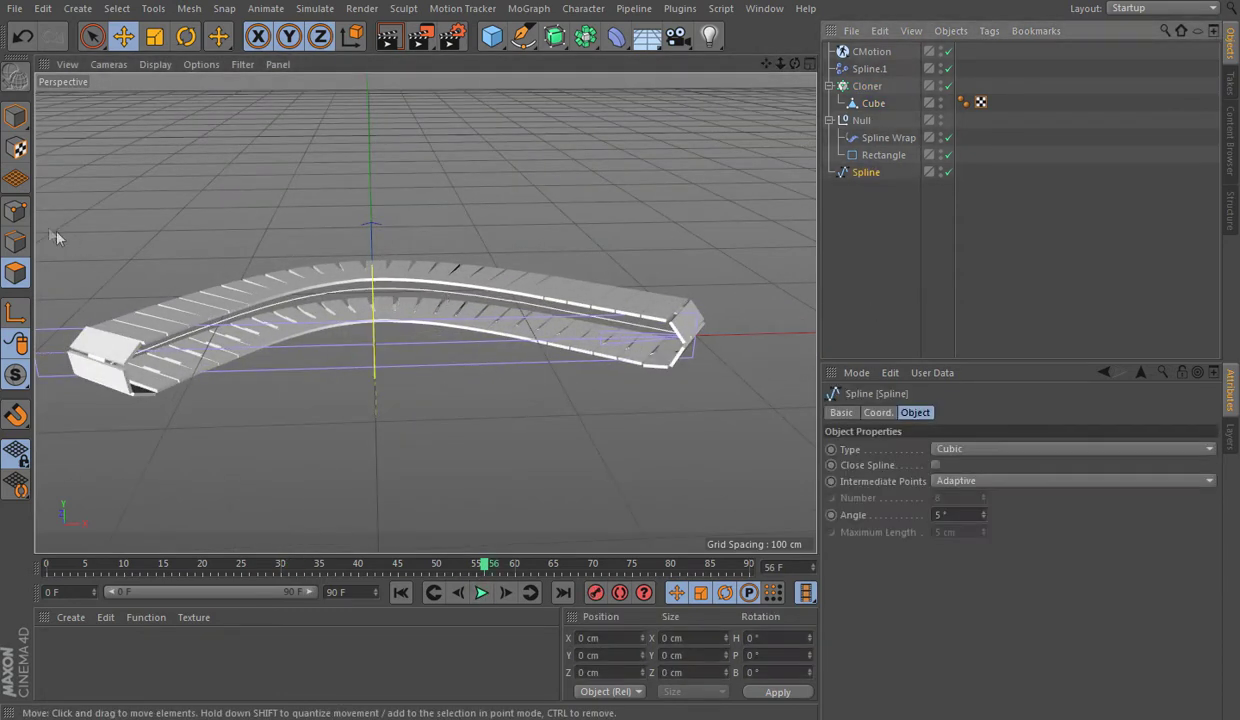
click(15, 210)
click(369, 262)
drag(373, 266, 378, 316)
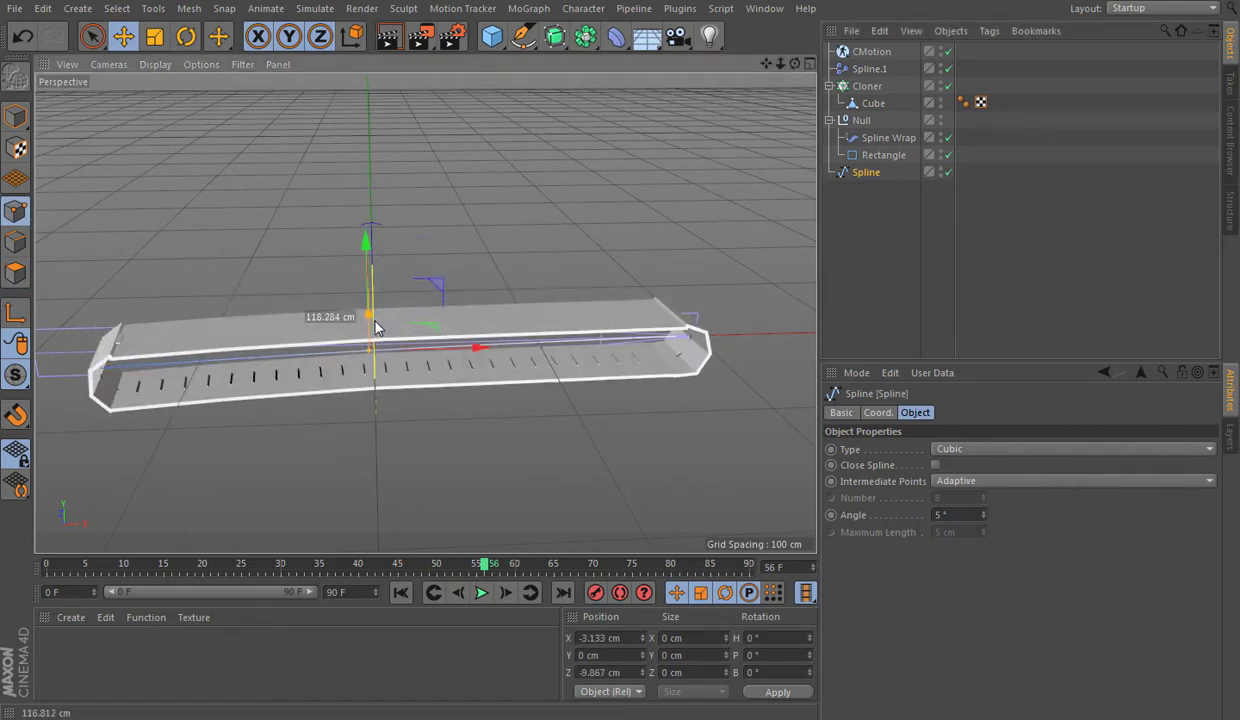
Step: Lower the plank Cloner count to 44 planks
click(867, 86)
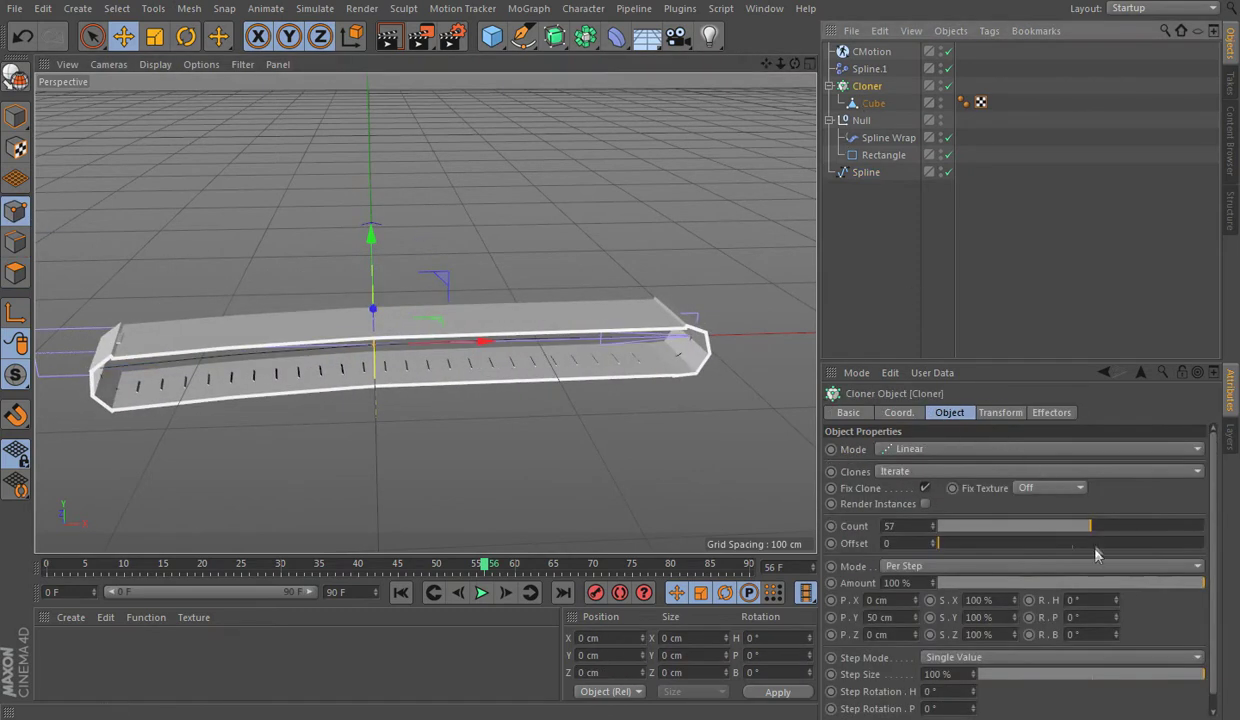
drag(1078, 527, 1060, 540)
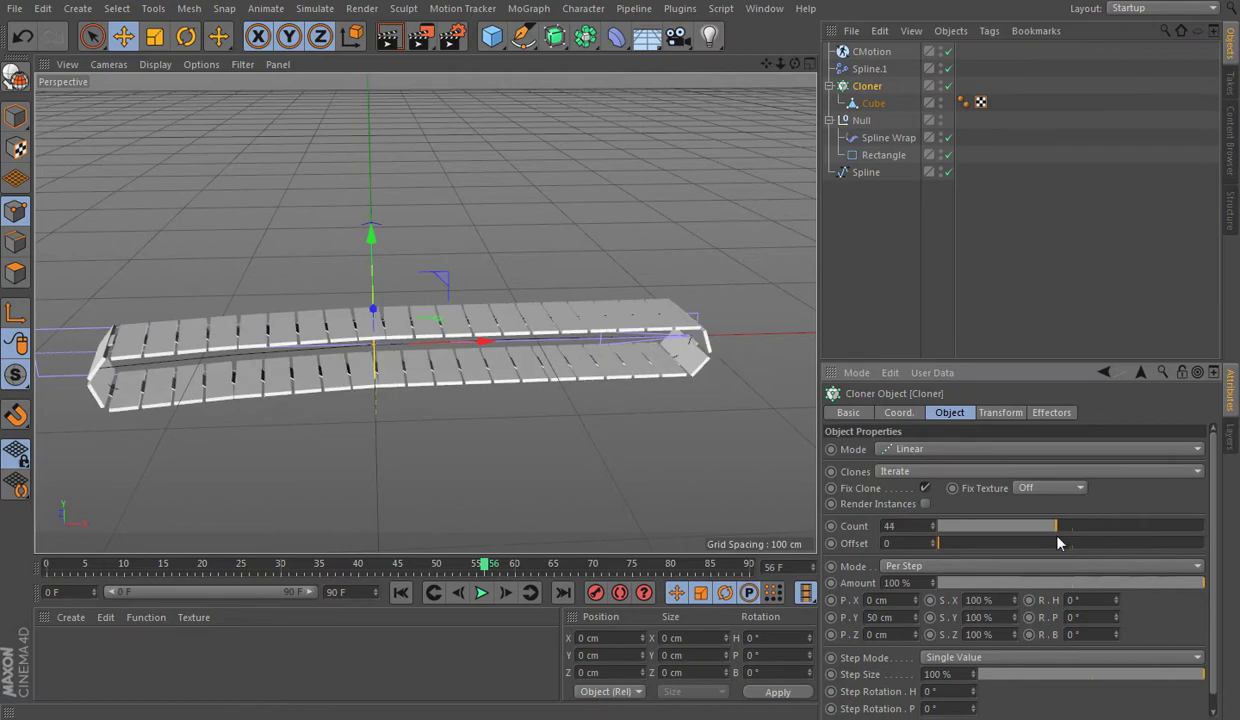
click(833, 277)
scroll(647, 236, up, 5)
mouse_move(423, 313)
alt+mouse_down()
mouse_move(651, 158)
mouse_move(412, 263)
mouse_move(420, 255)
alt+mouse_up()
Step: Add a Cylinder oriented along the +X axis
drag(489, 47, 830, 55)
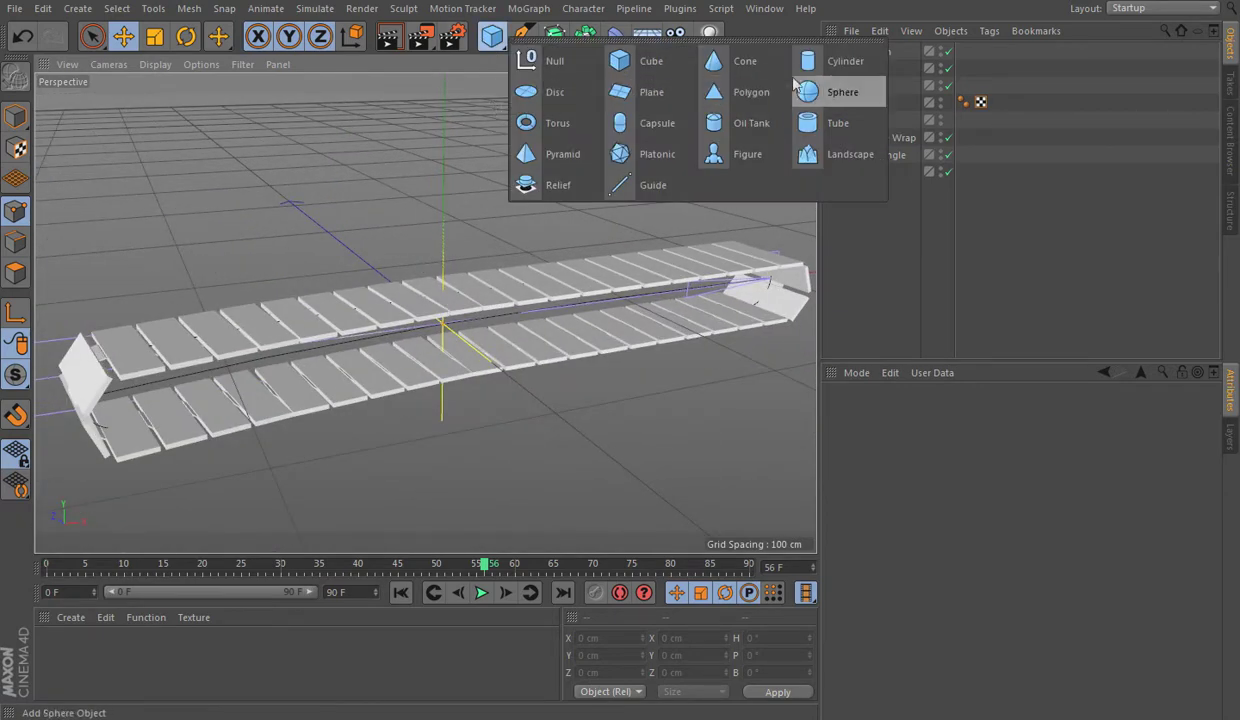
click(425, 135)
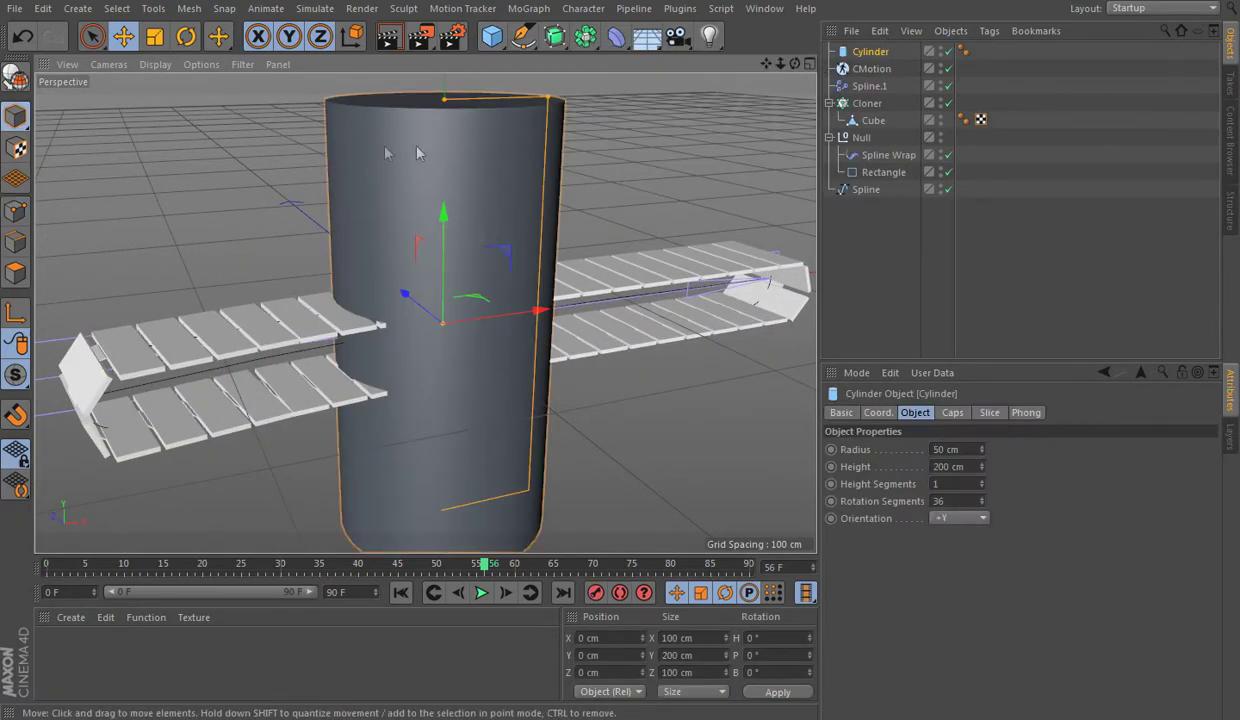
click(966, 518)
click(963, 530)
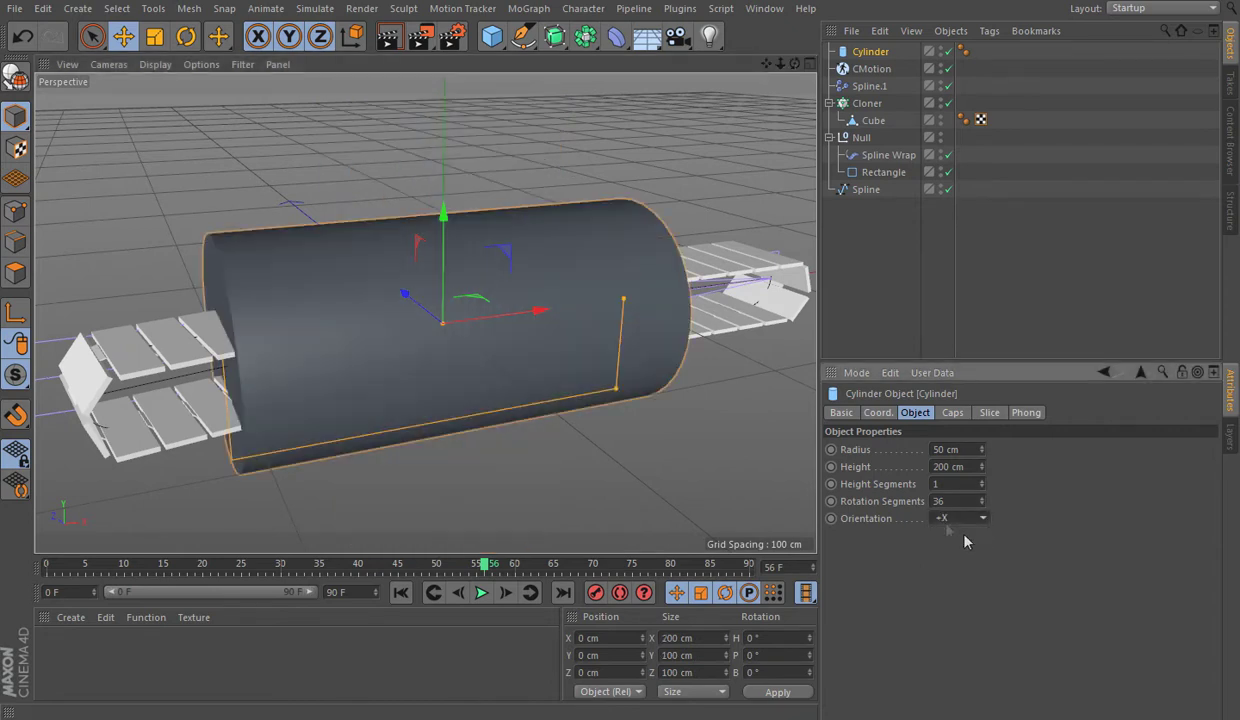
Step: Set the cylinder's radius to 14 cm and its height to 55 cm
drag(628, 396, 621, 340)
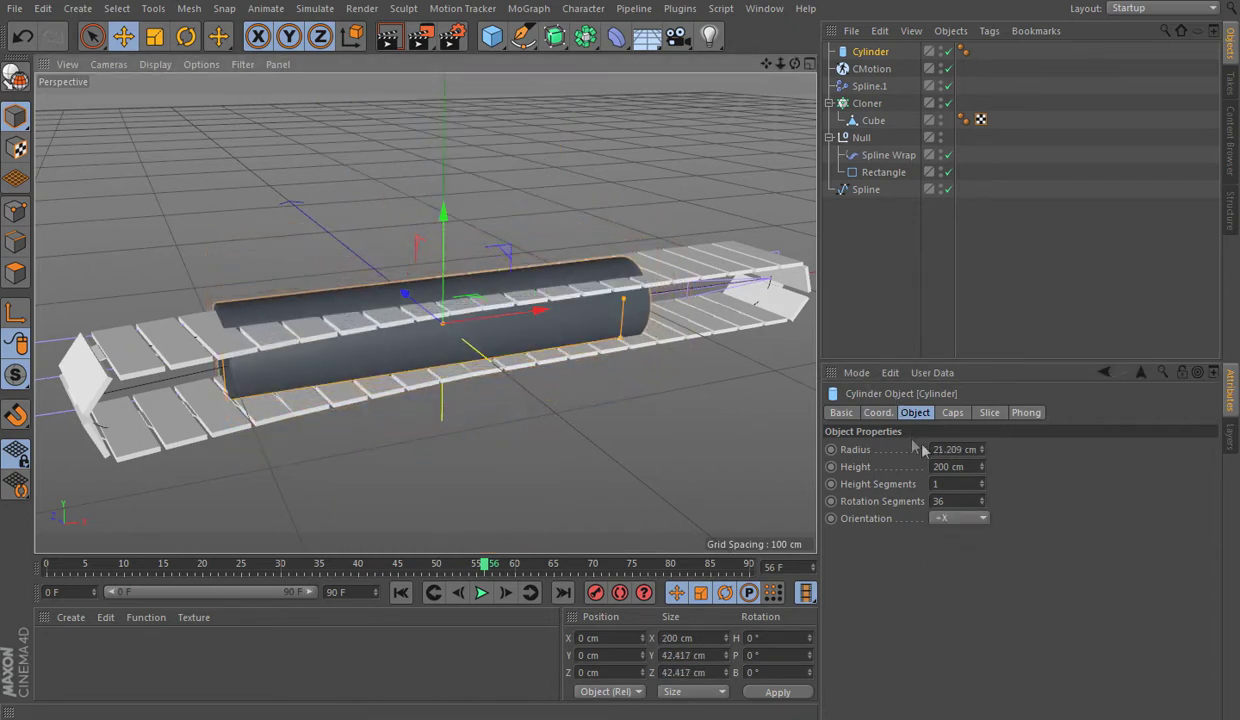
click(955, 450)
text(4)
key(Return)
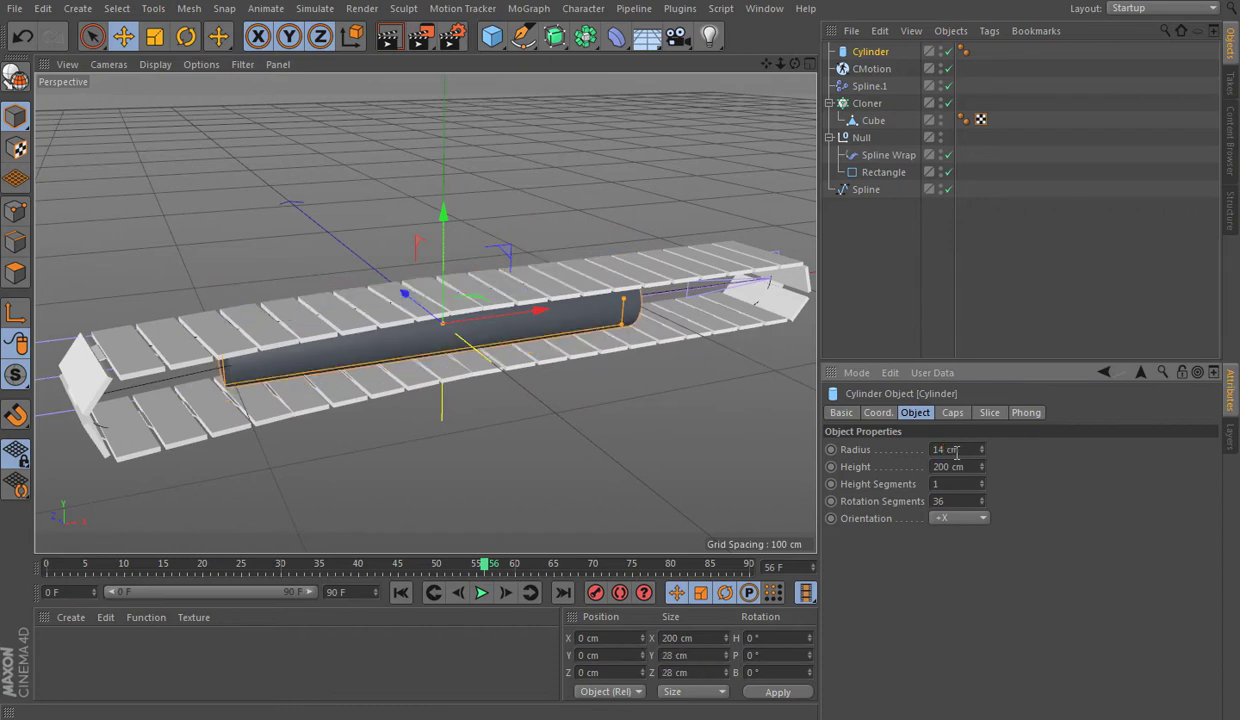
text(50)
key(Return)
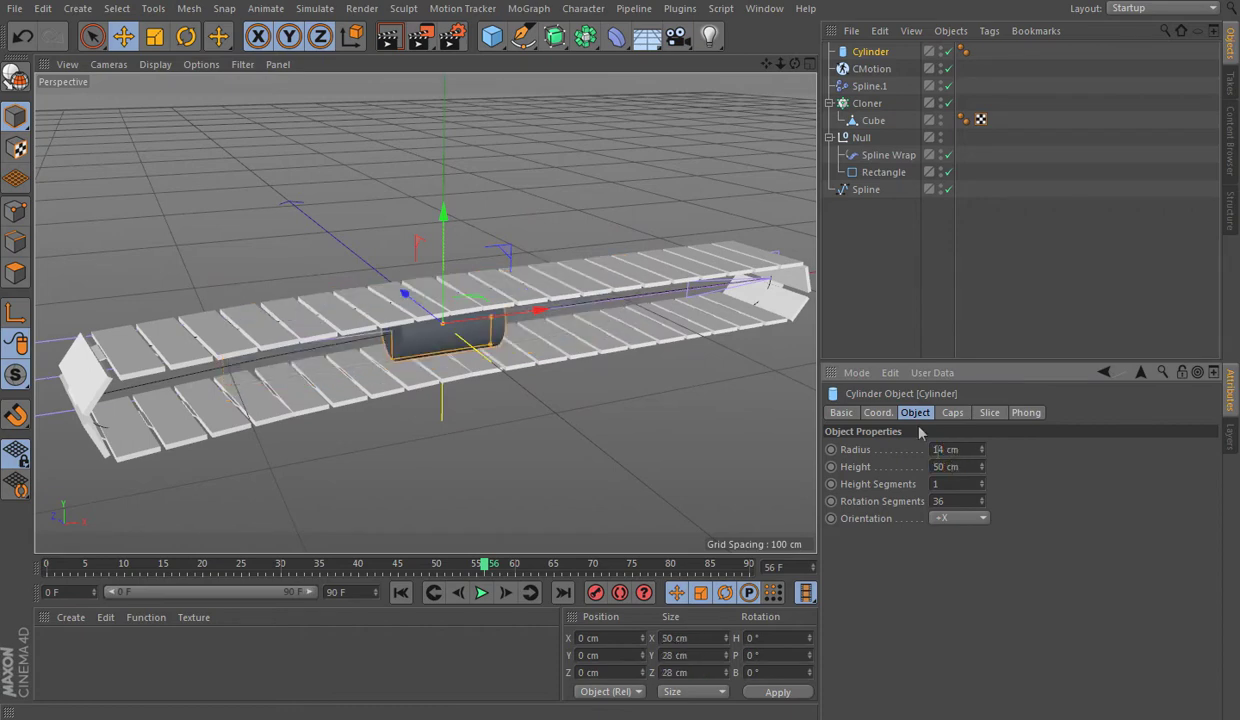
mouse_move(795, 63)
mouse_down()
mouse_move(740, 80)
mouse_move(957, 467)
mouse_up()
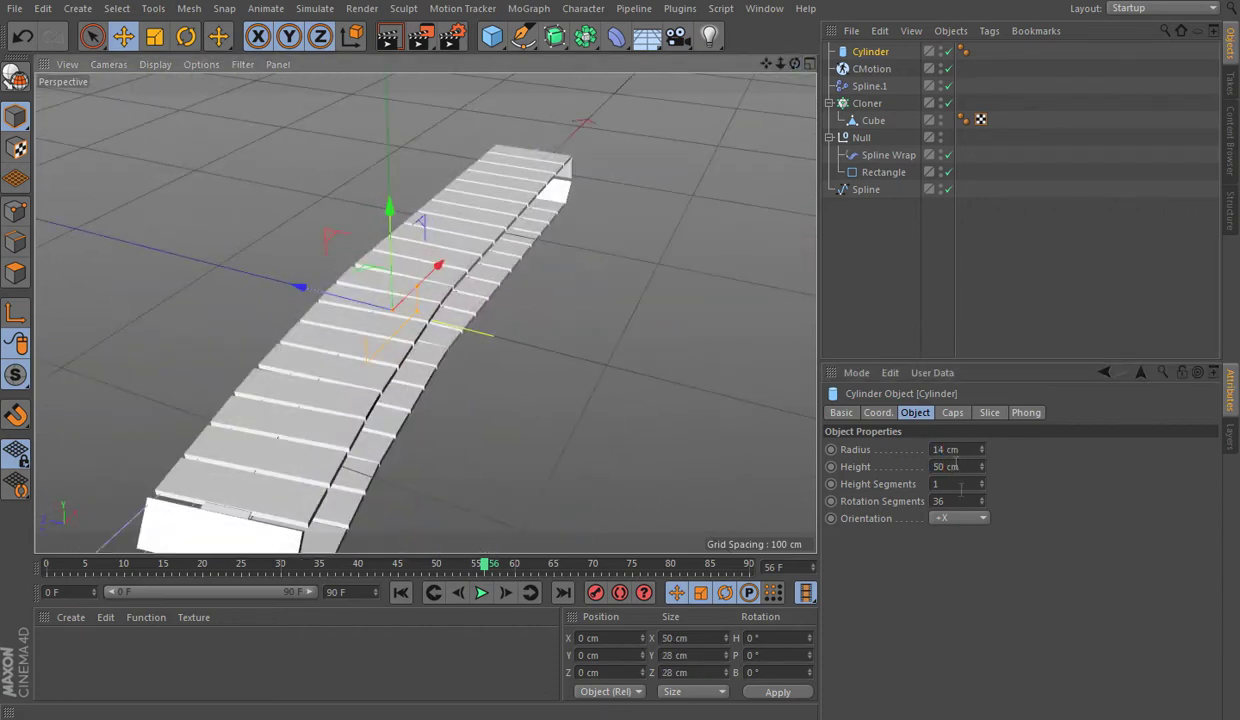
click(952, 467)
text(55)
drag(781, 63, 831, 88)
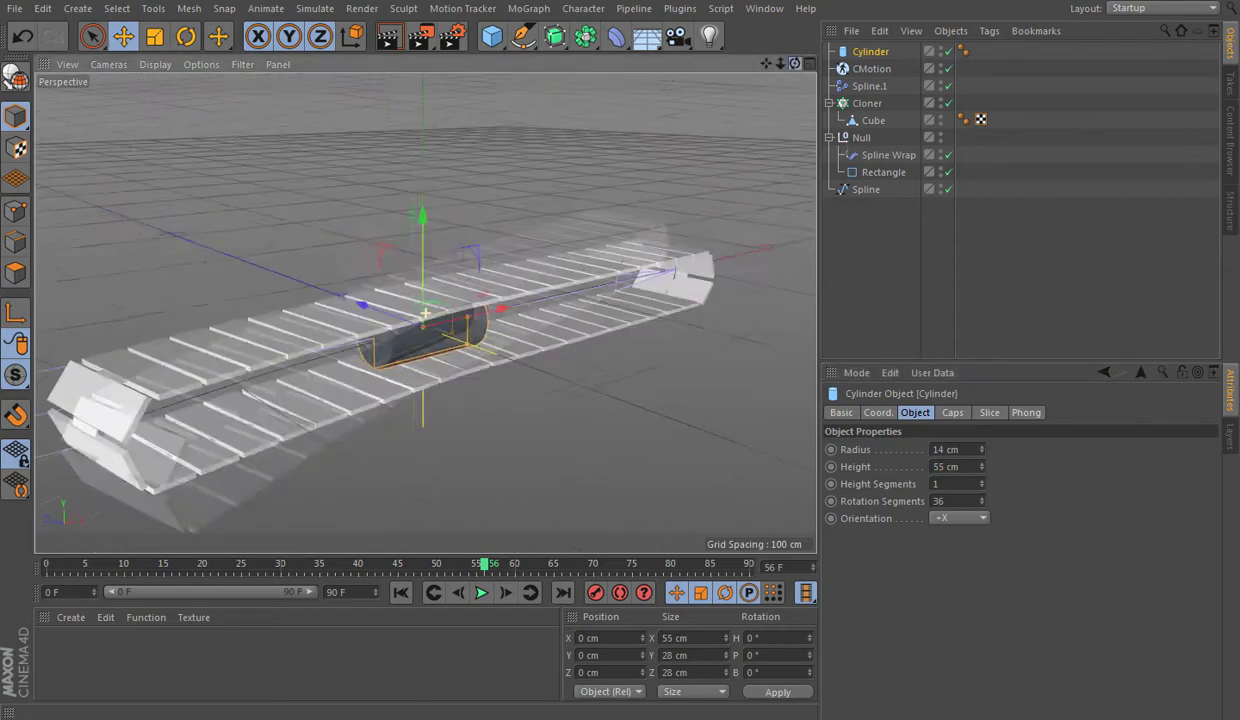
click(530, 12)
Step: Put the Cylinder under a new Cloner.1 in Object mode using the Spline as path
click(550, 193)
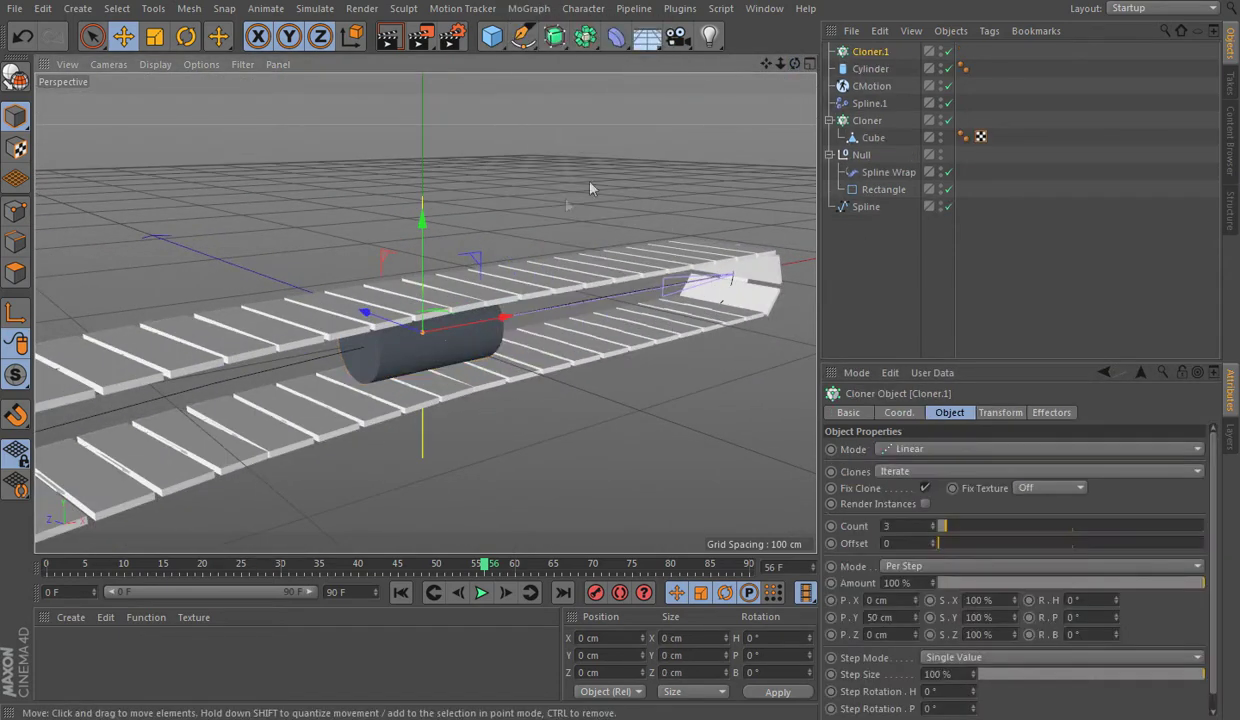
drag(857, 73, 862, 58)
click(864, 52)
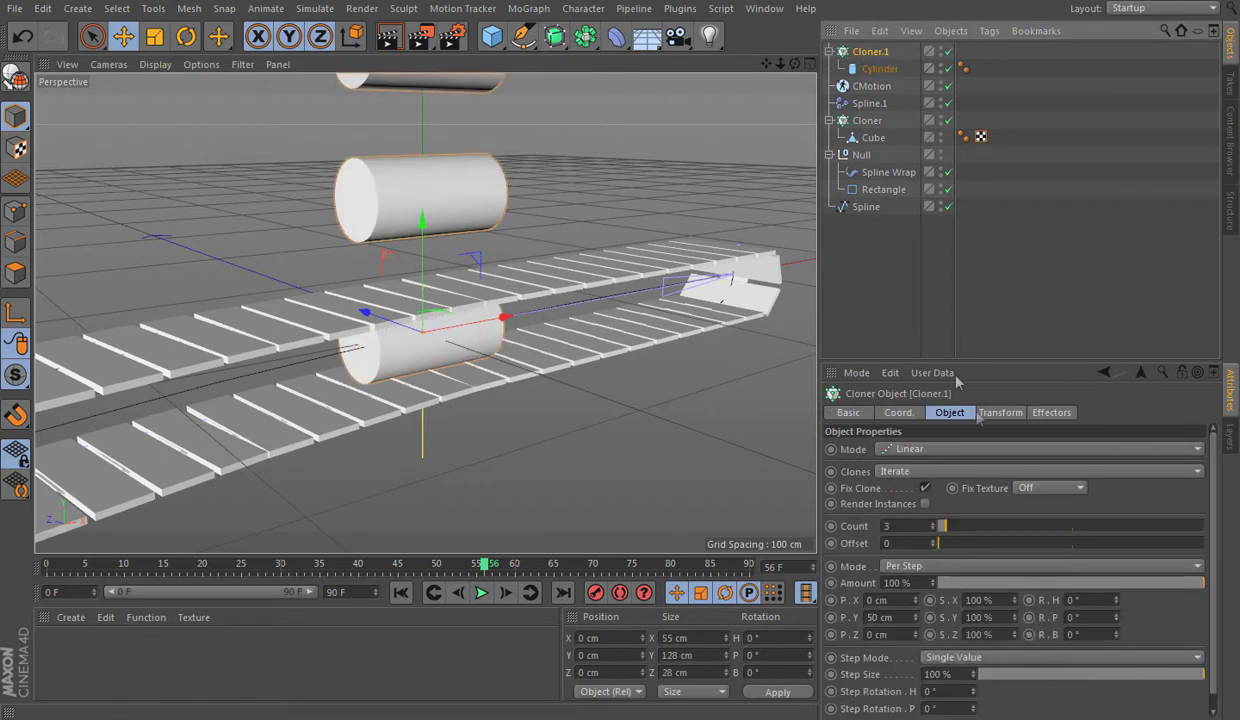
click(1053, 413)
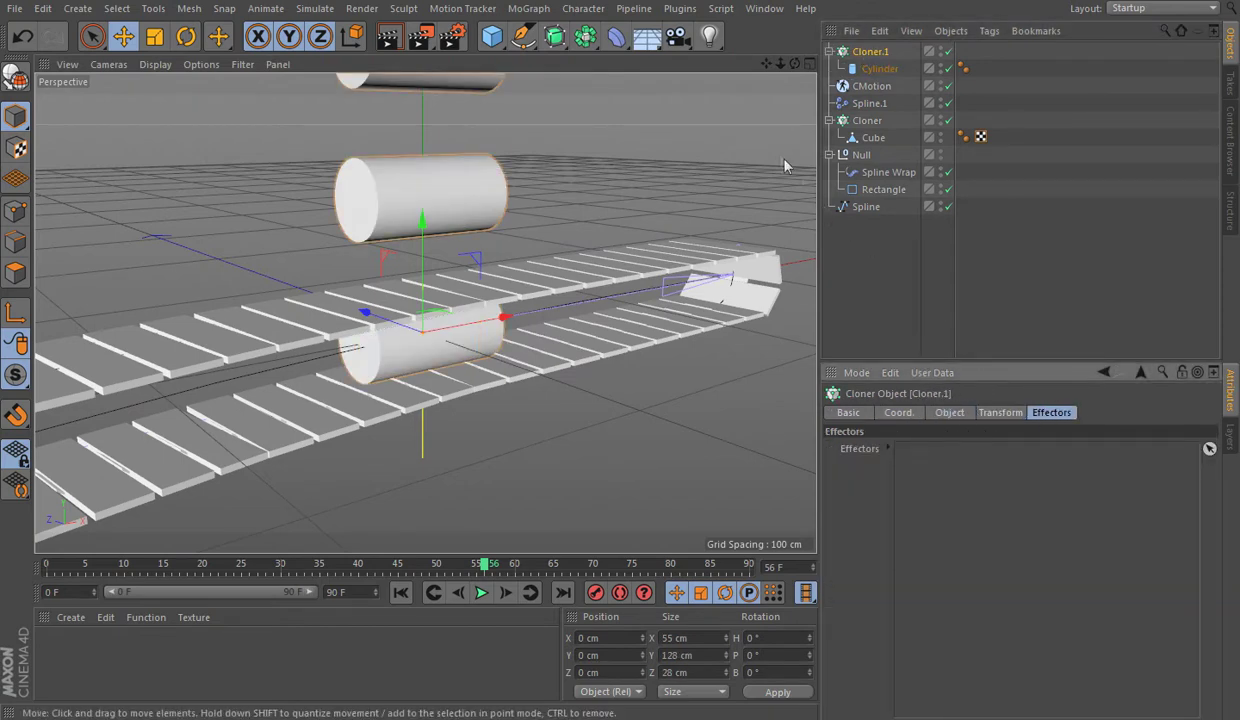
click(950, 413)
click(902, 449)
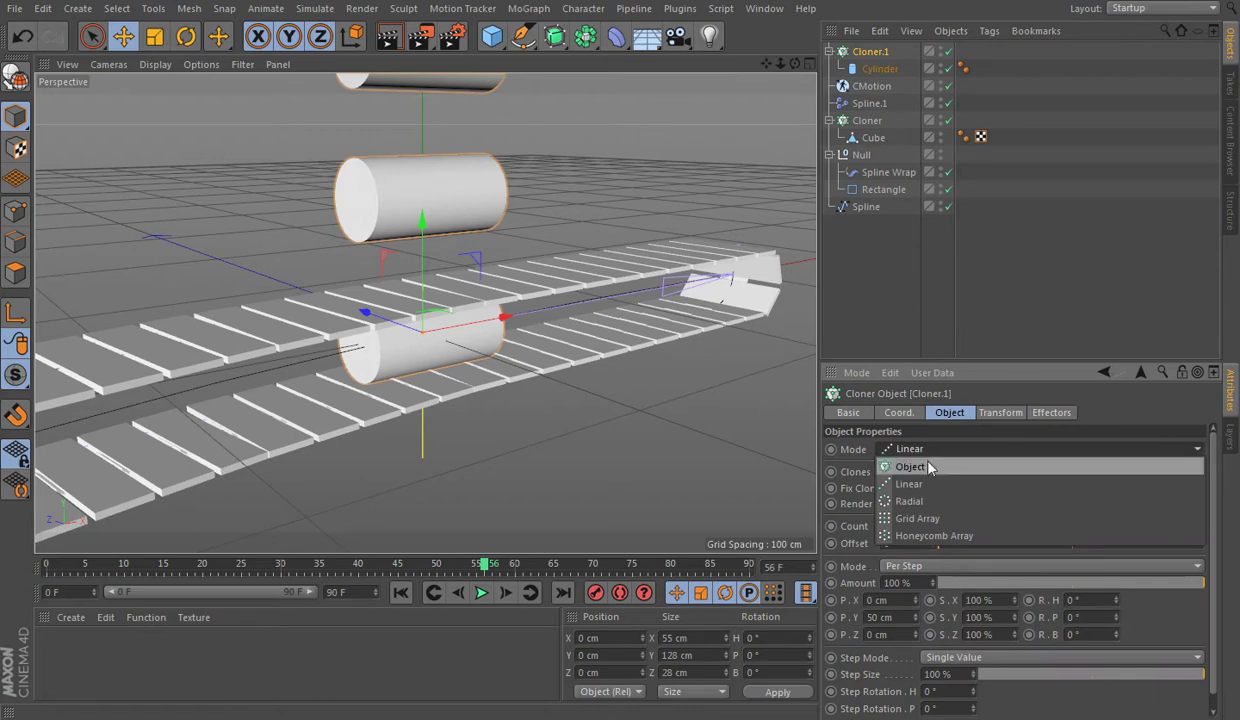
click(920, 462)
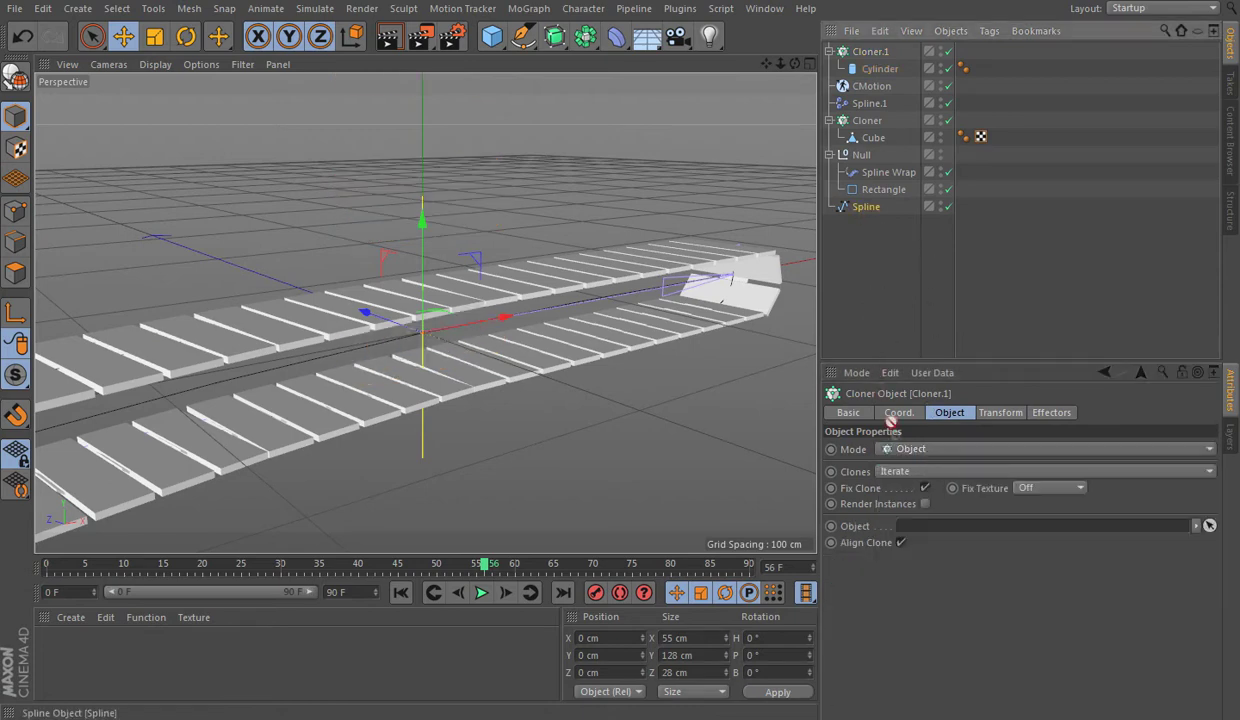
drag(864, 212, 920, 527)
Step: Switch distribution to Step with 81 cm spacing and a 4% offset
key(h)
scroll(538, 311, up, 2)
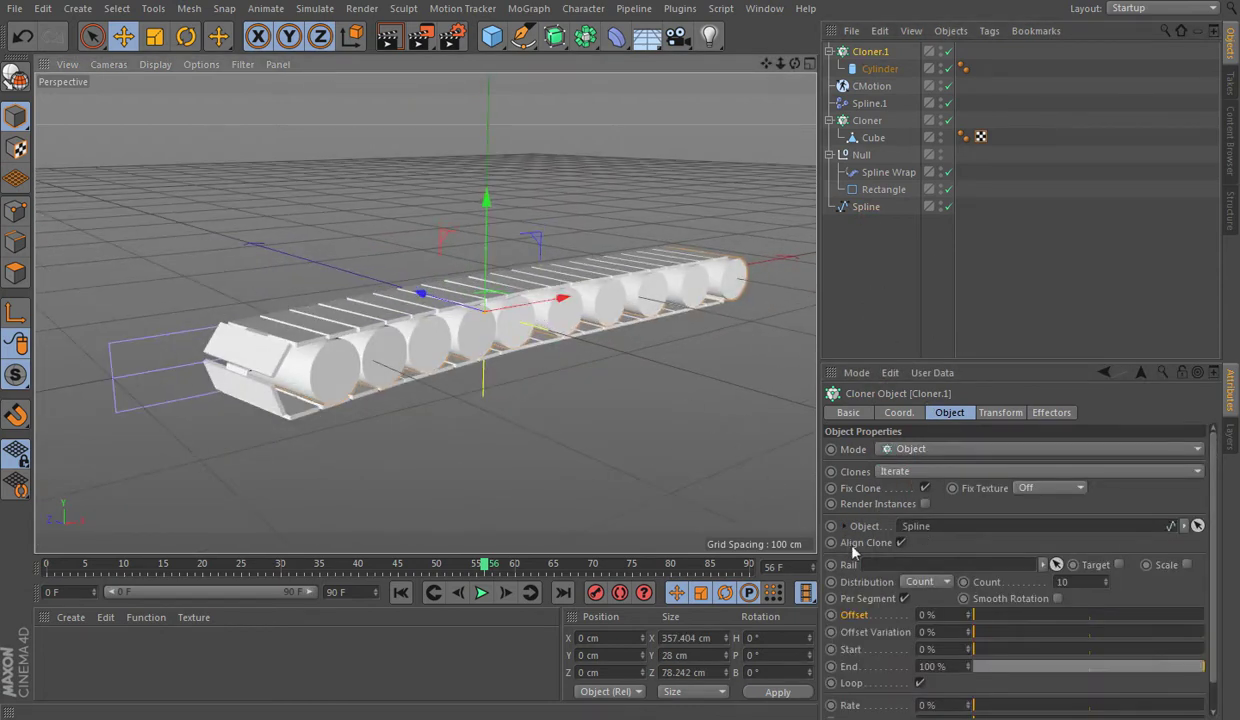
click(915, 586)
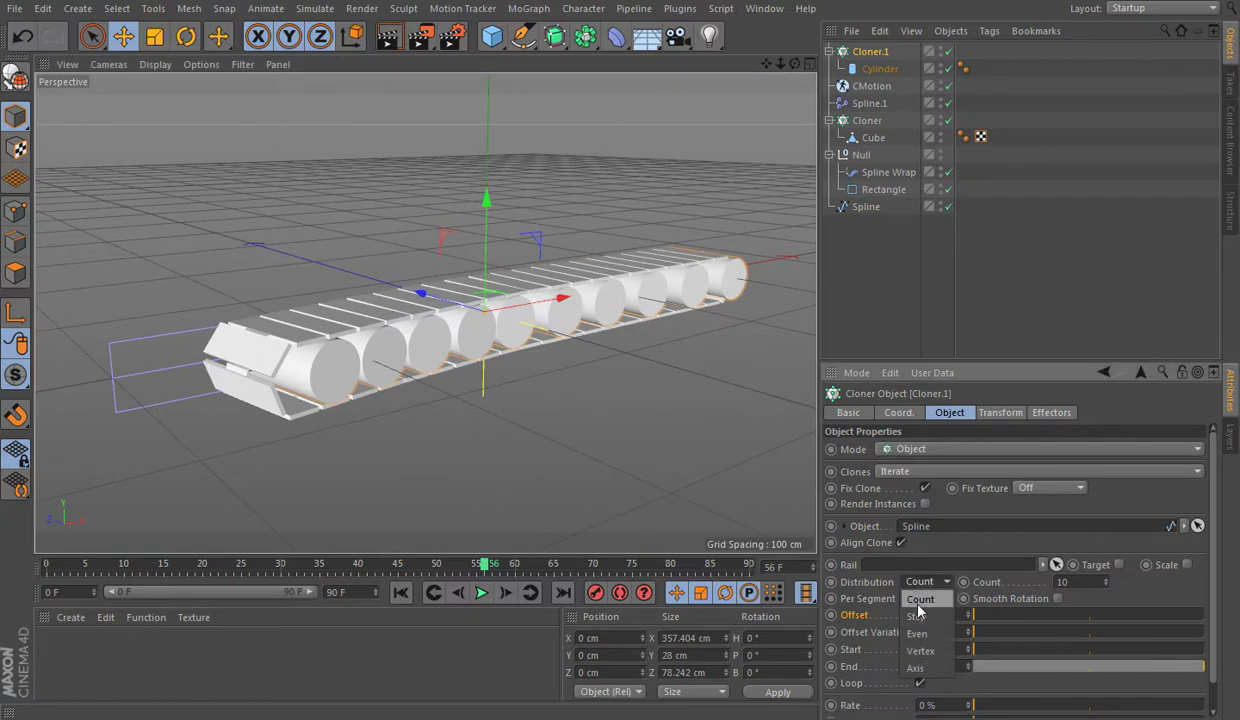
click(917, 616)
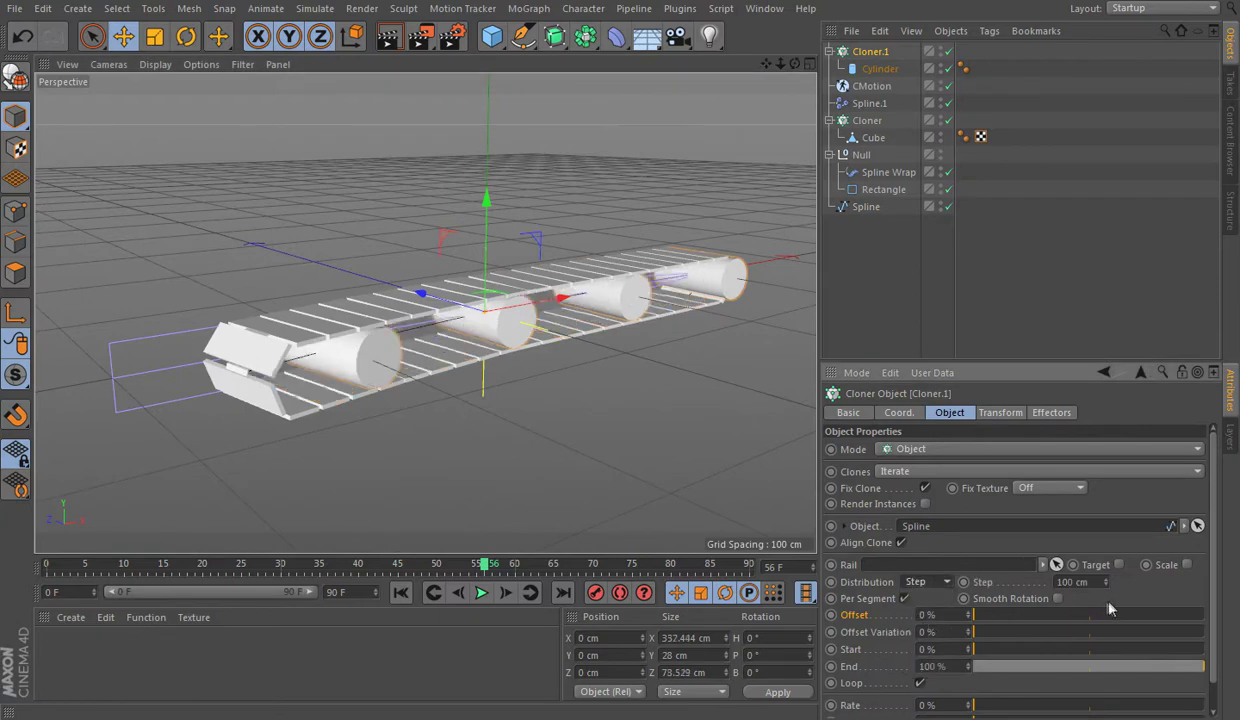
mouse_move(1105, 581)
mouse_down()
mouse_move(794, 67)
mouse_move(672, 316)
mouse_up()
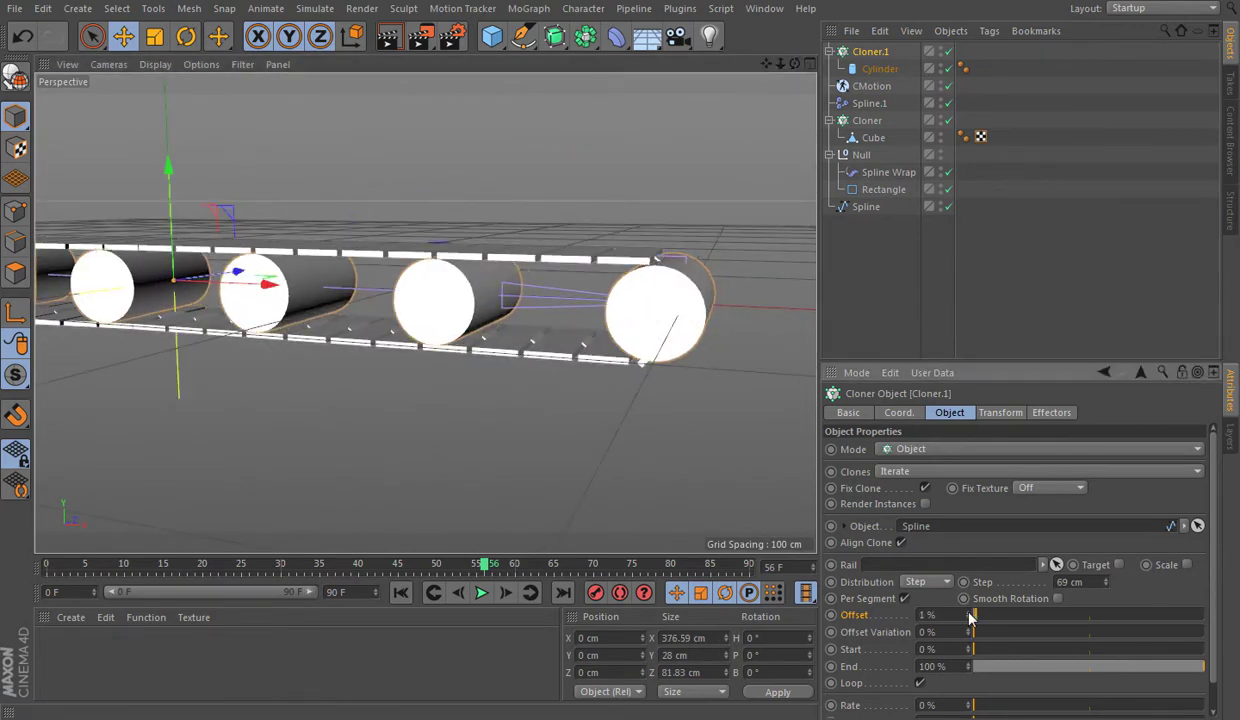
drag(967, 624, 964, 627)
mouse_move(1105, 581)
mouse_down()
mouse_move(1105, 595)
mouse_move(1104, 566)
mouse_move(1105, 579)
mouse_up()
drag(795, 63, 700, 95)
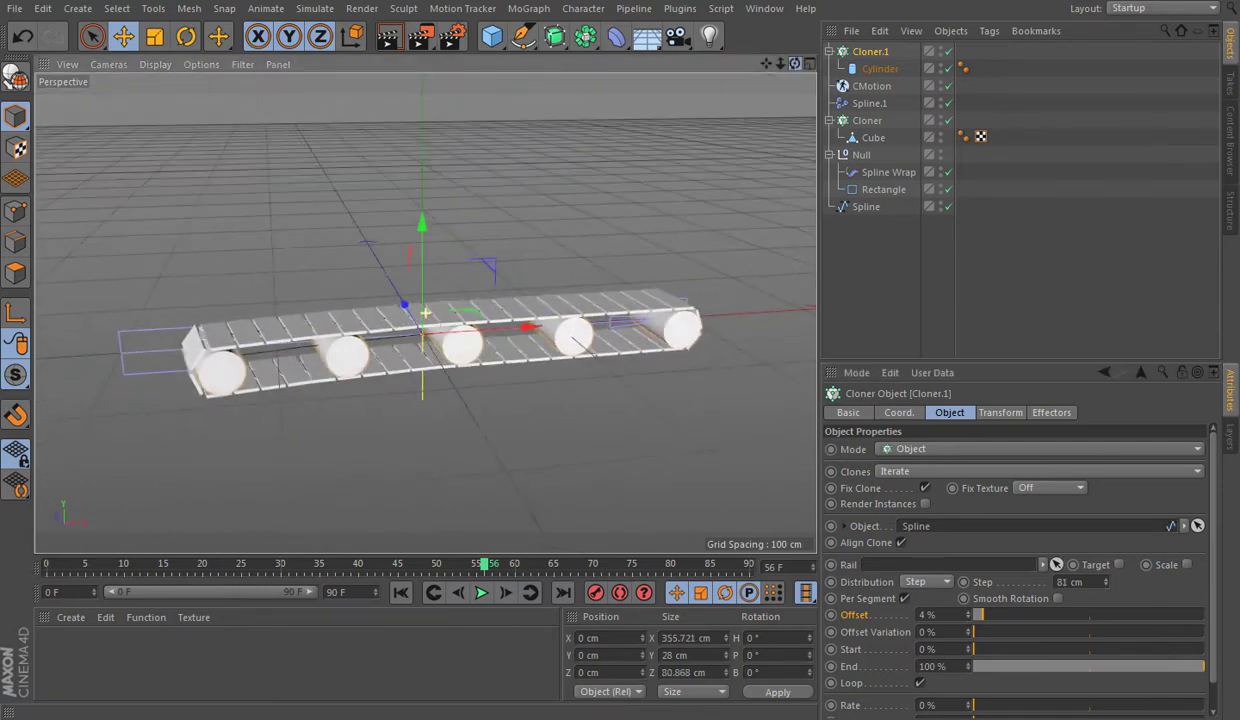
scroll(634, 337, up, 4)
scroll(634, 337, up, 2)
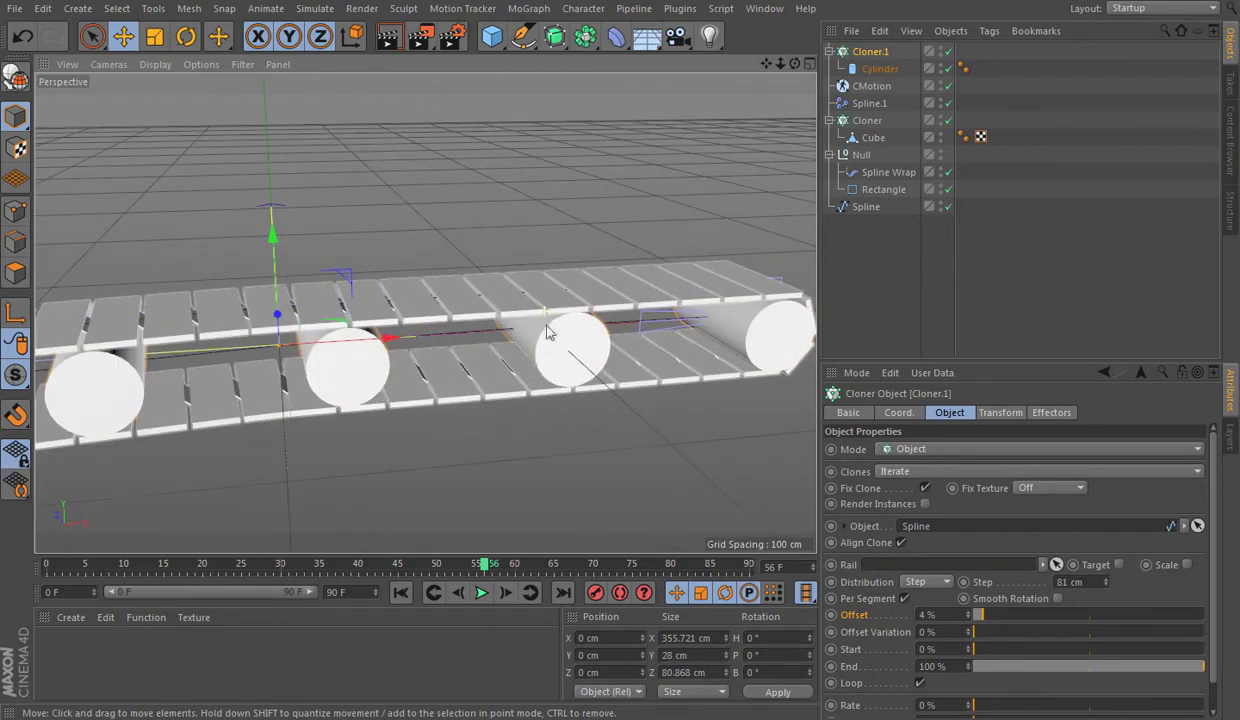
click(915, 240)
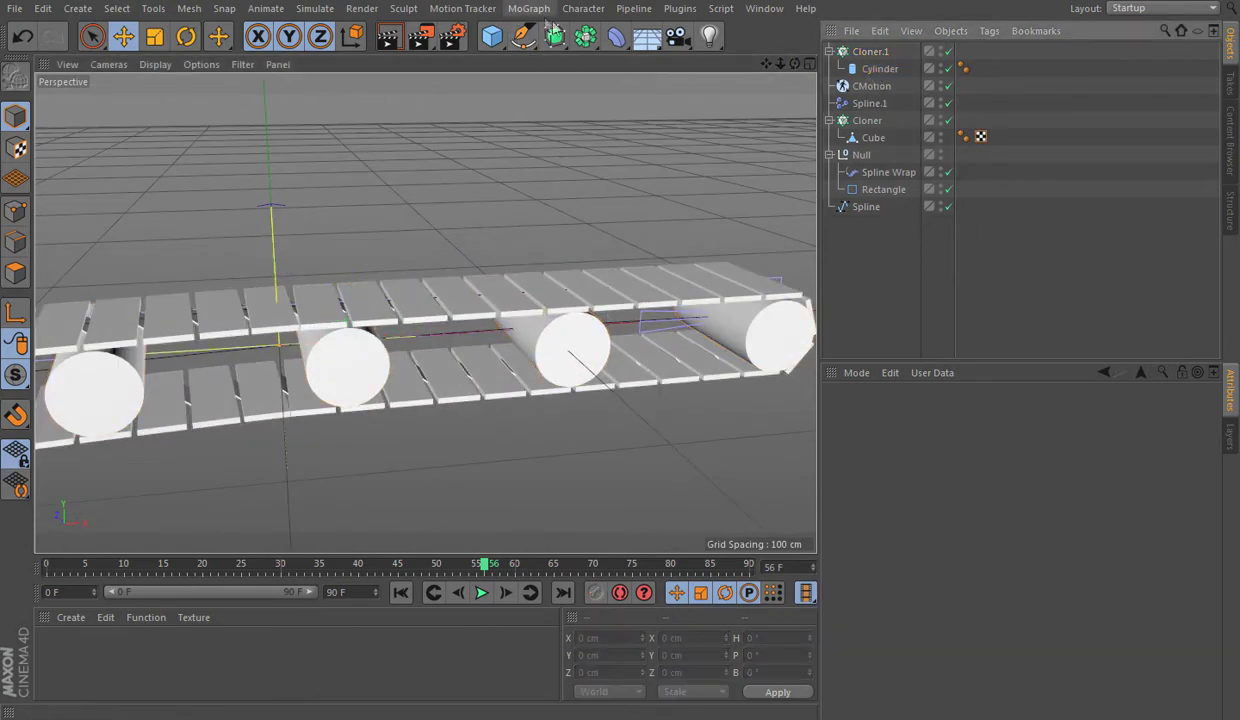
Step: Add a Time effector and link it into Cloner.1's Effectors list
click(862, 51)
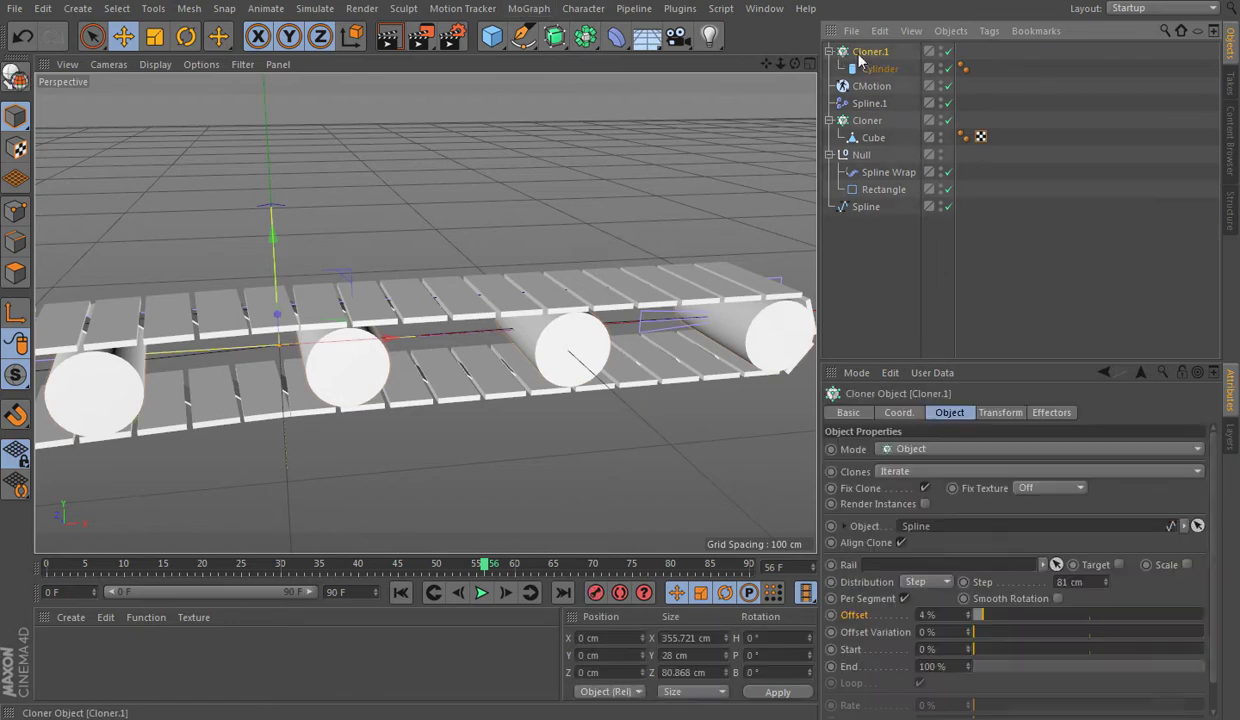
click(908, 238)
click(528, 8)
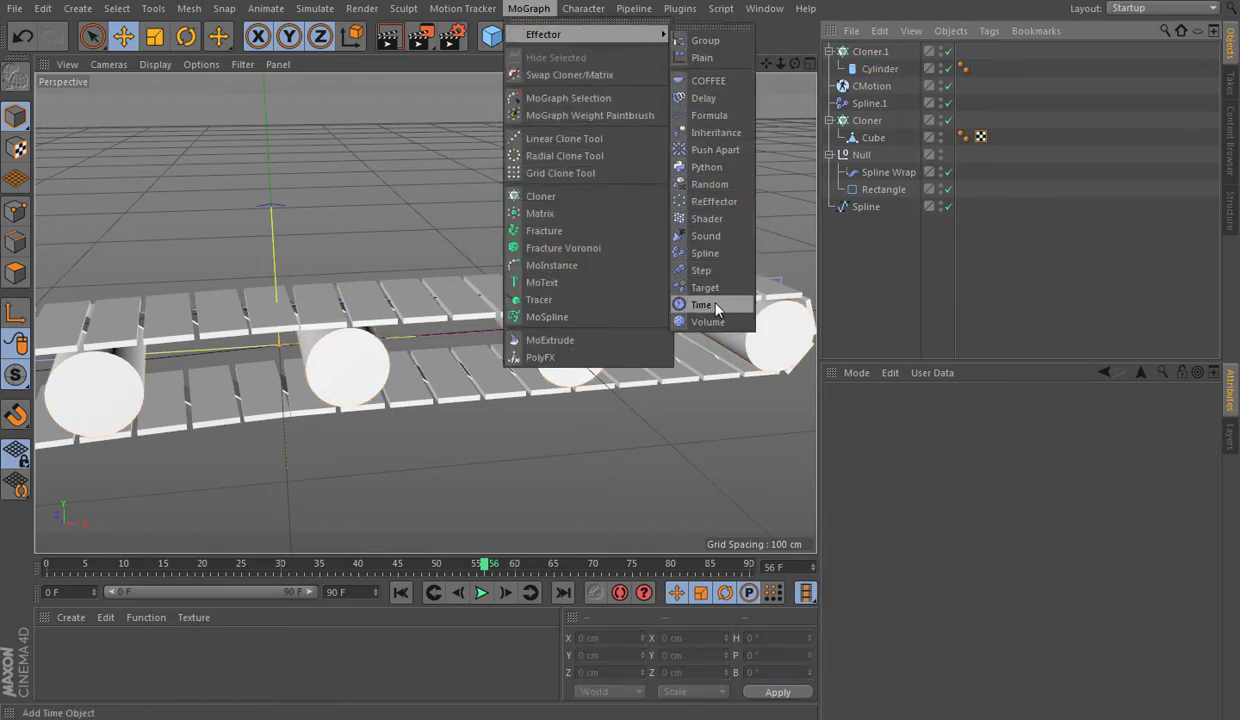
click(716, 307)
click(870, 68)
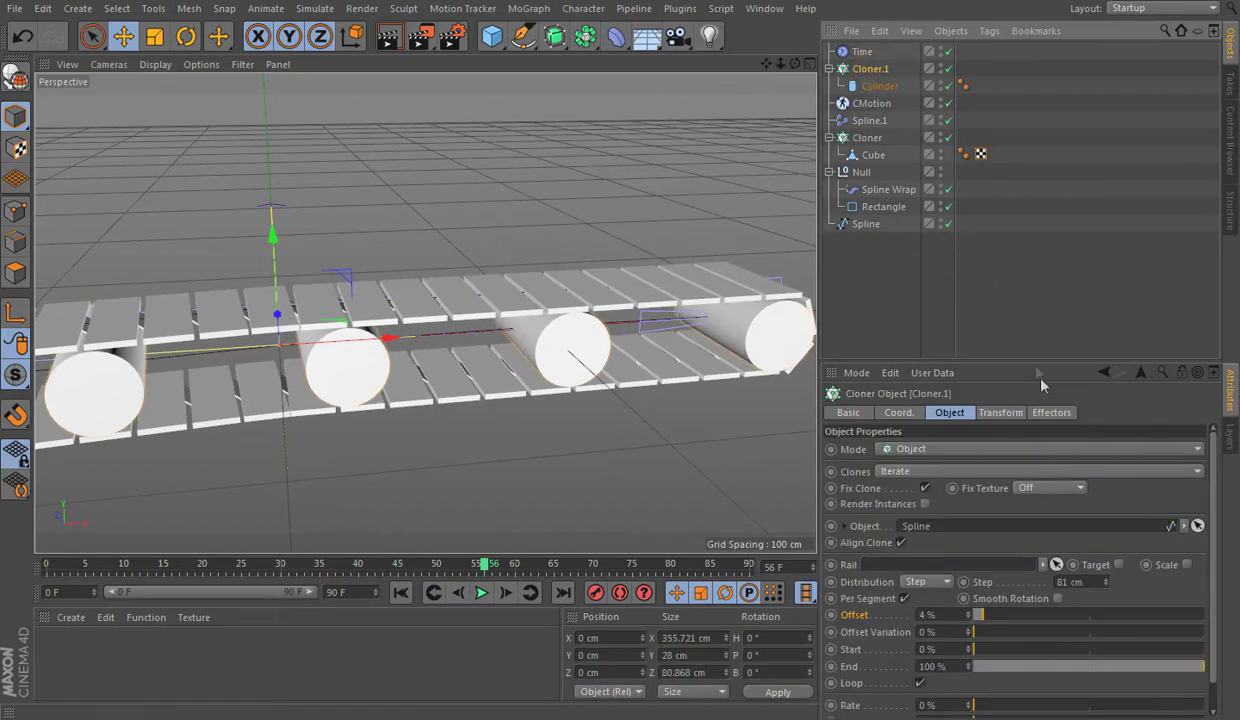
click(1052, 413)
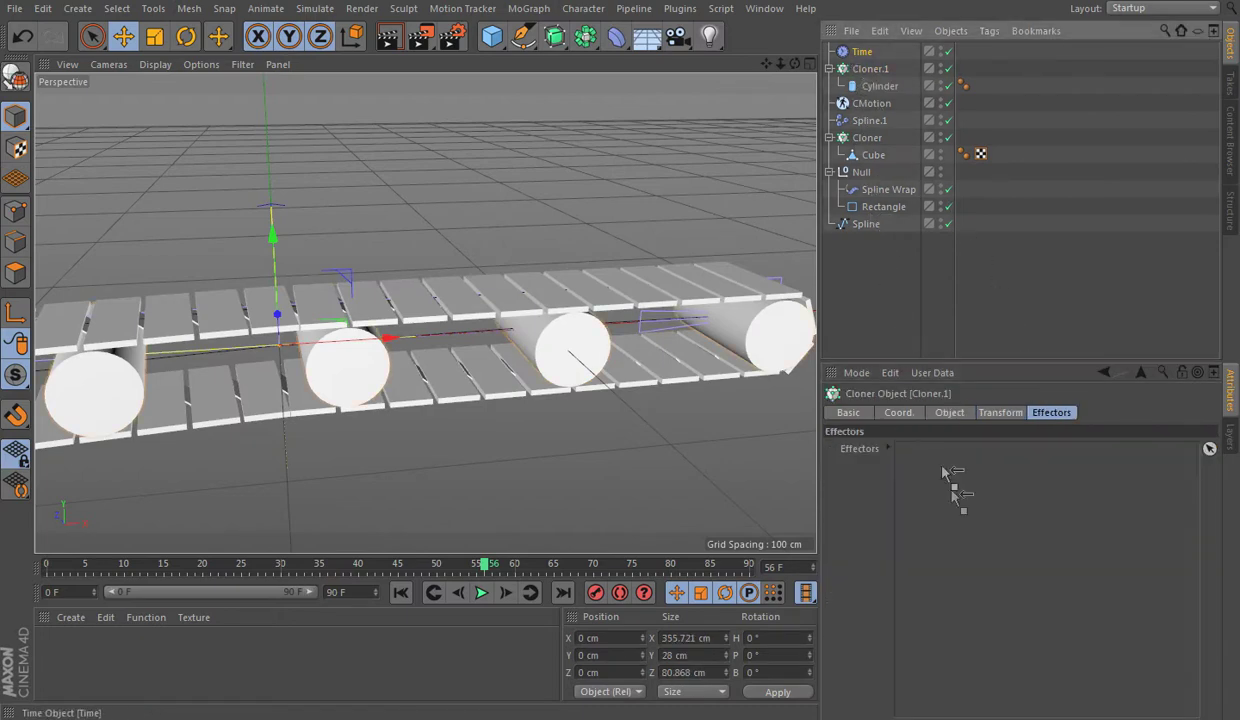
drag(943, 468, 940, 490)
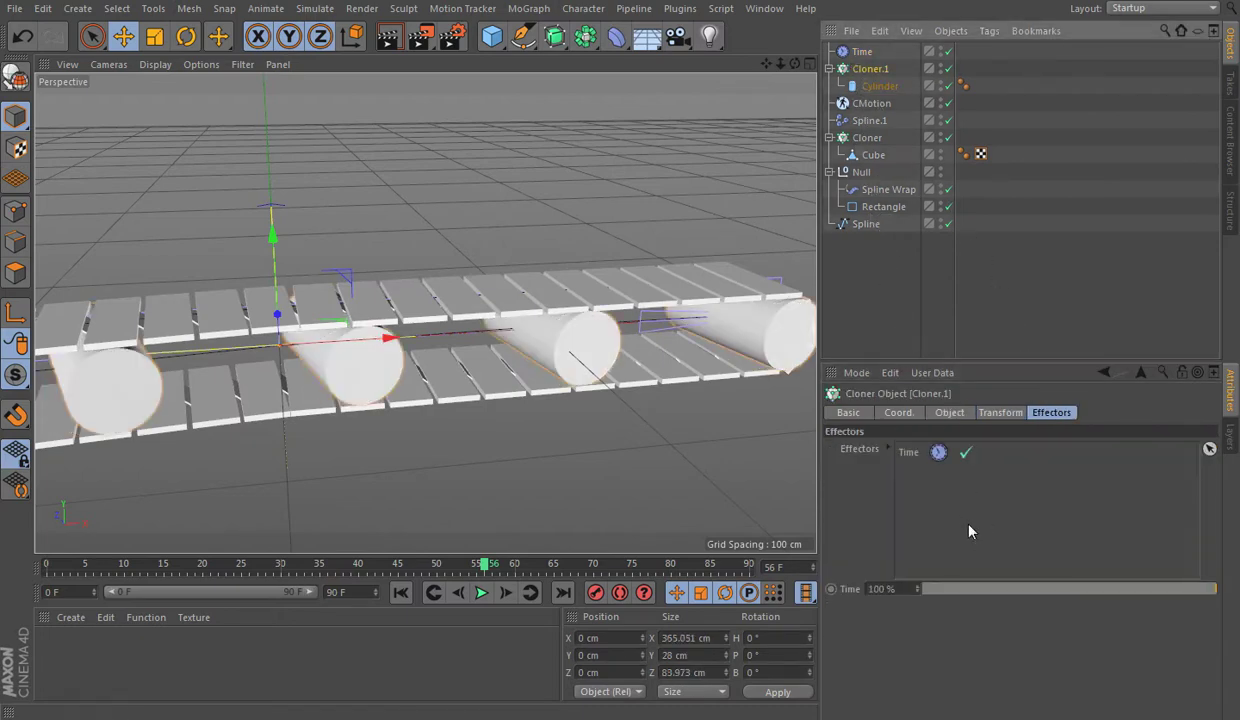
Step: Set the Time effector's heading rotation to 0°, keeping pitch at 90°, and preview playback
click(861, 51)
mouse_move(560, 215)
alt+mouse_down()
mouse_move(648, 213)
mouse_move(600, 230)
alt+mouse_up()
click(481, 593)
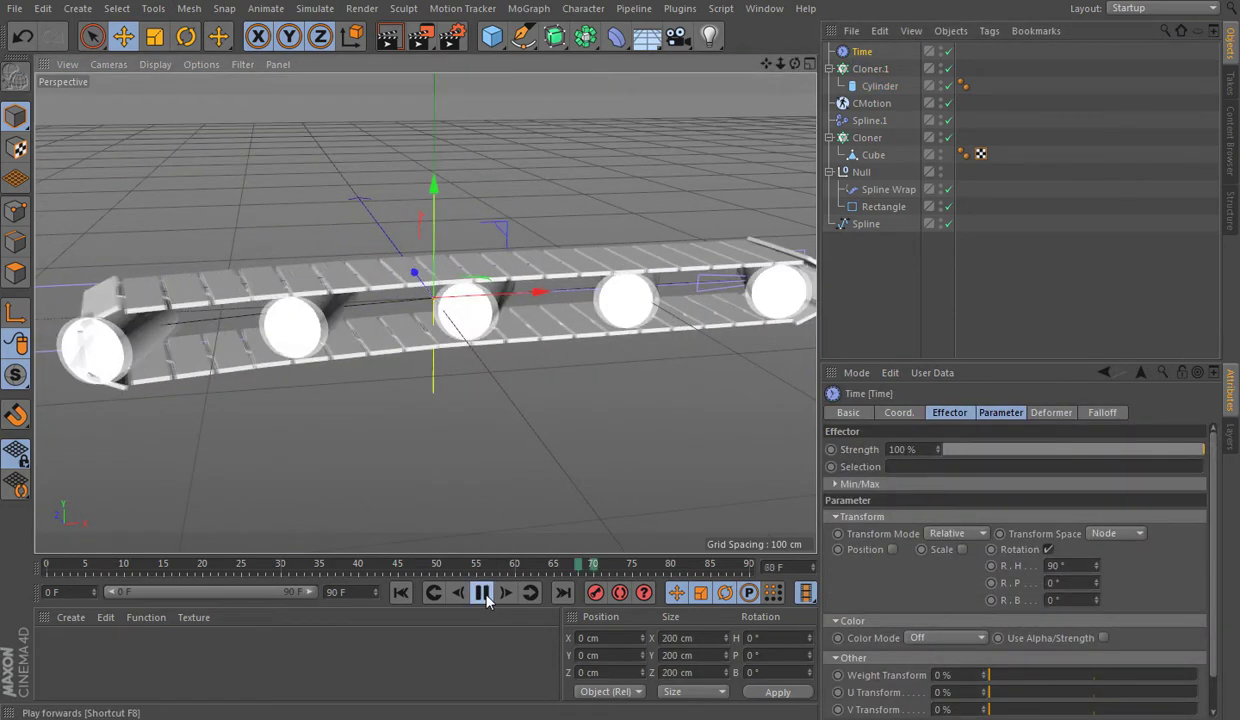
click(481, 593)
click(1077, 565)
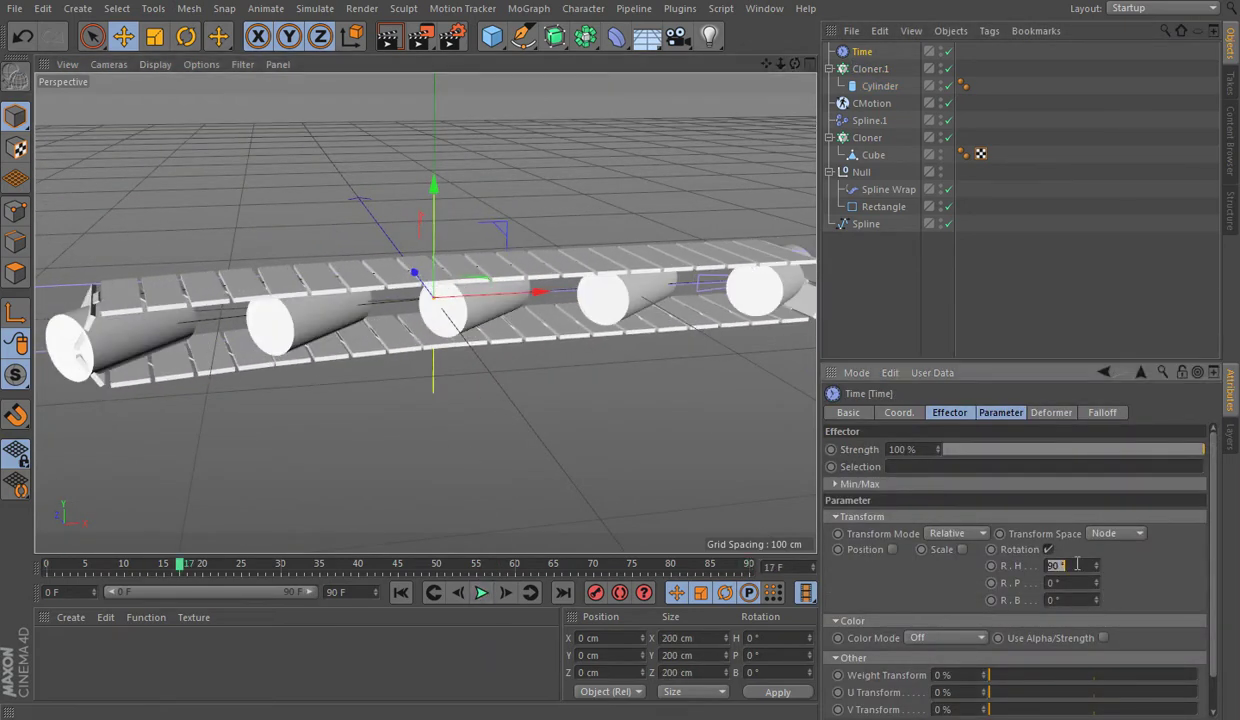
text(0)
key(Return)
text(90)
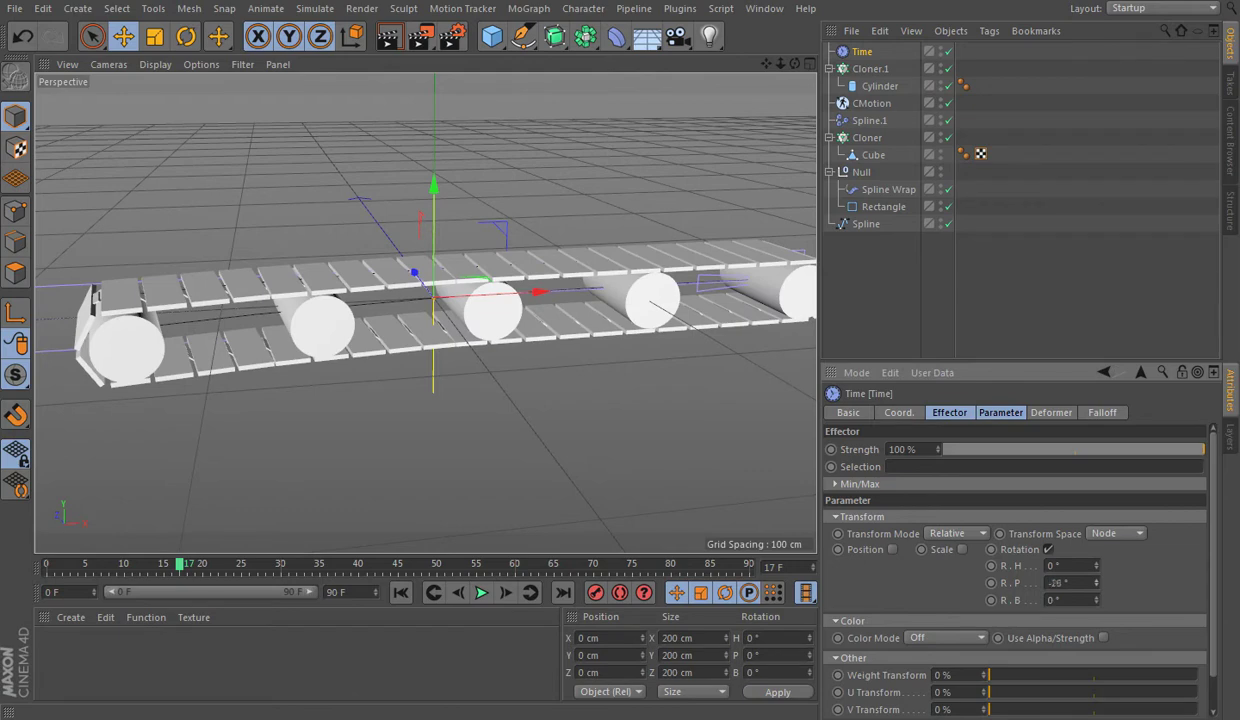
click(481, 593)
click(481, 593)
Step: Wrap Cloner.1 in an Atom Array with 1 cm cylinder and sphere radii
alt+drag(318, 324, 343, 353)
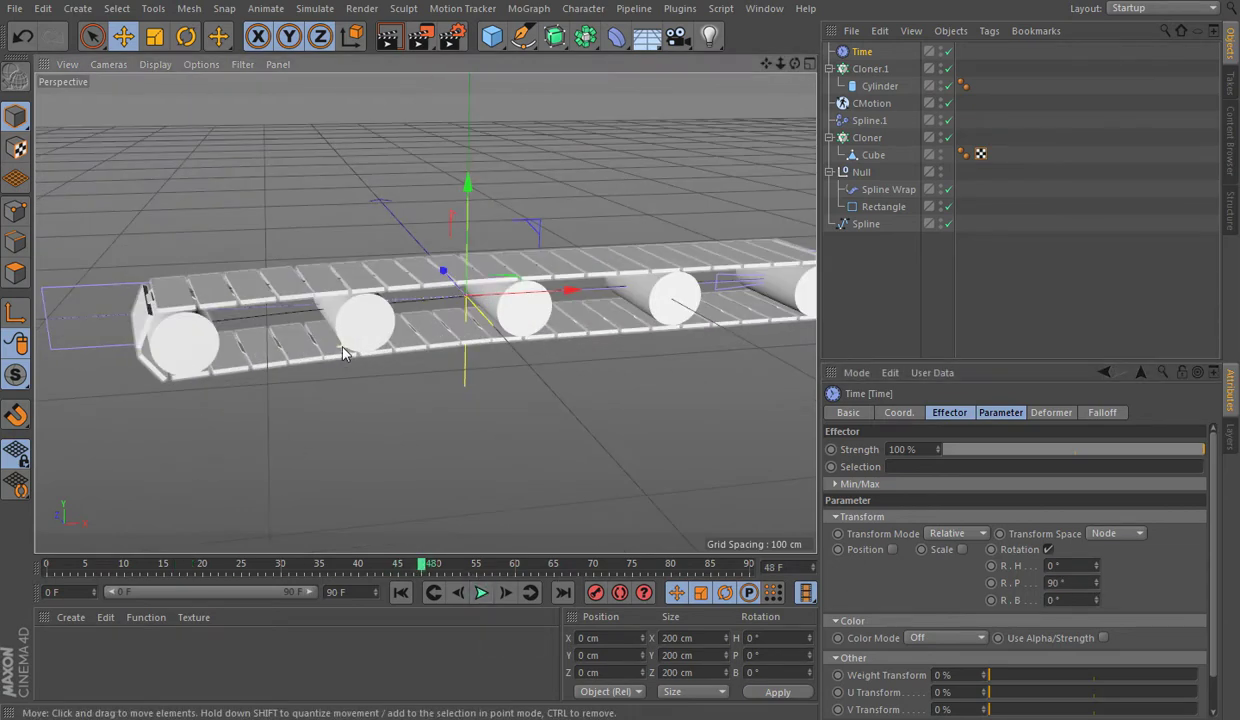
drag(586, 36, 779, 73)
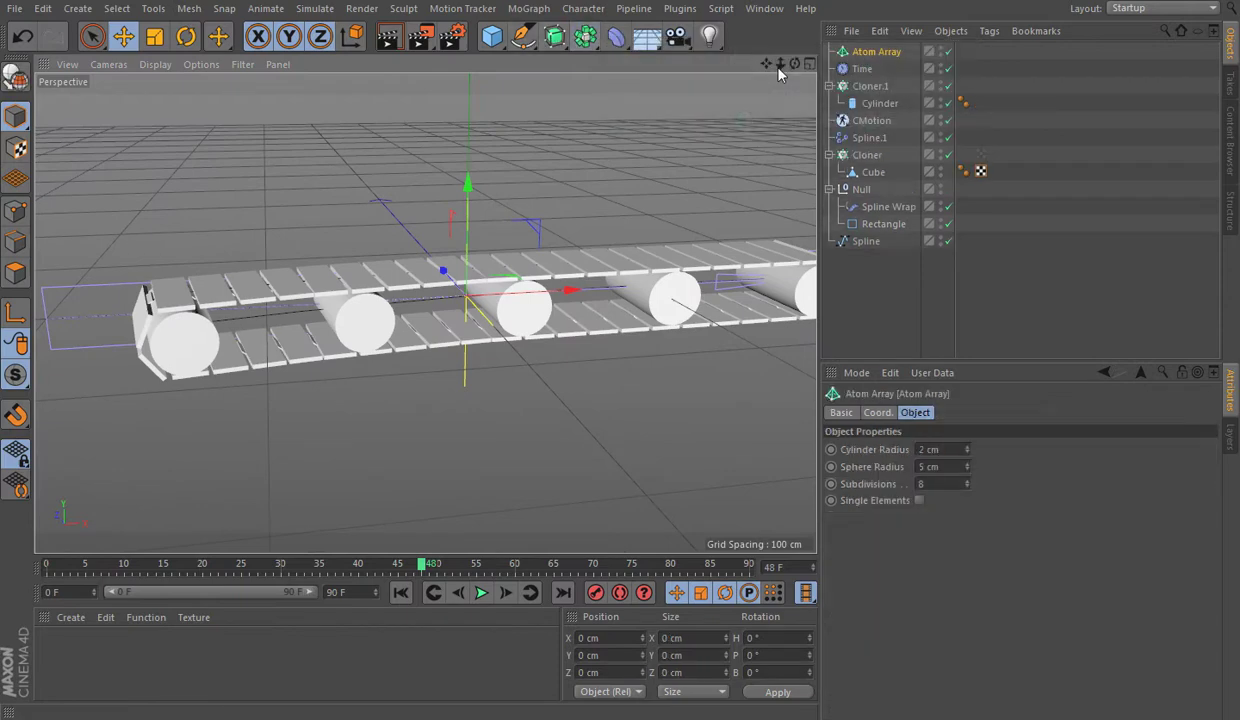
drag(873, 92, 876, 54)
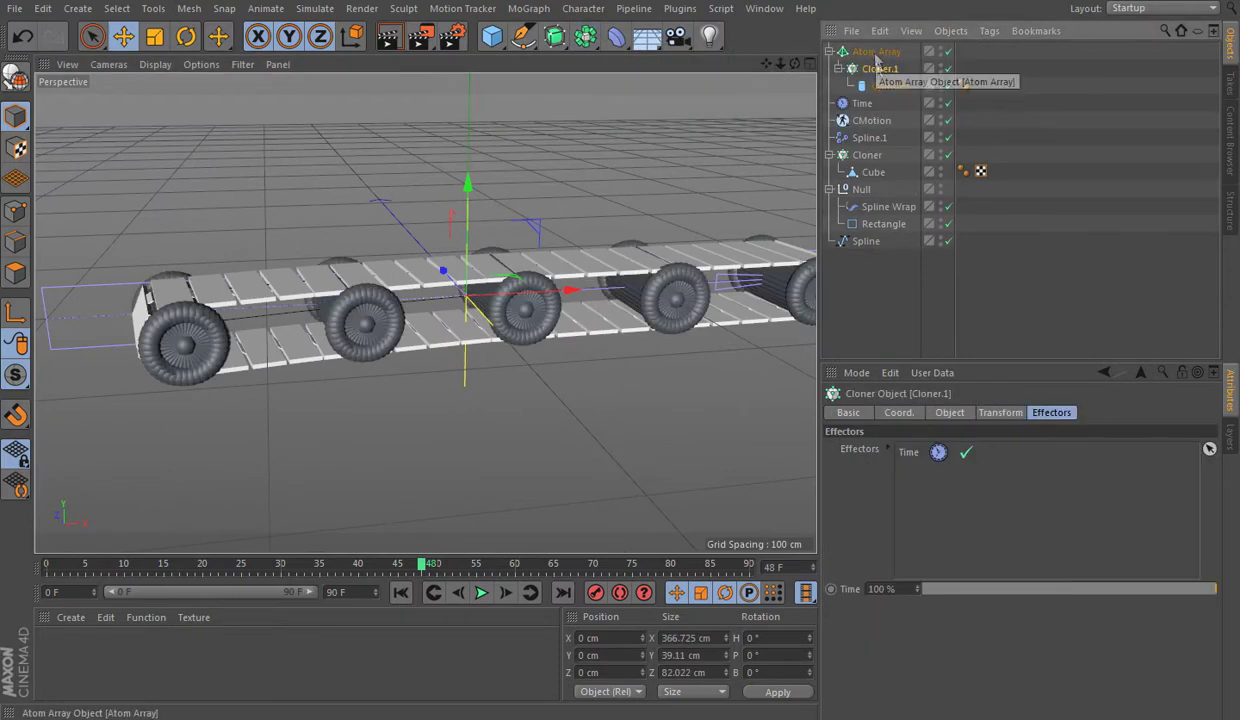
click(876, 51)
text(1)
key(Return)
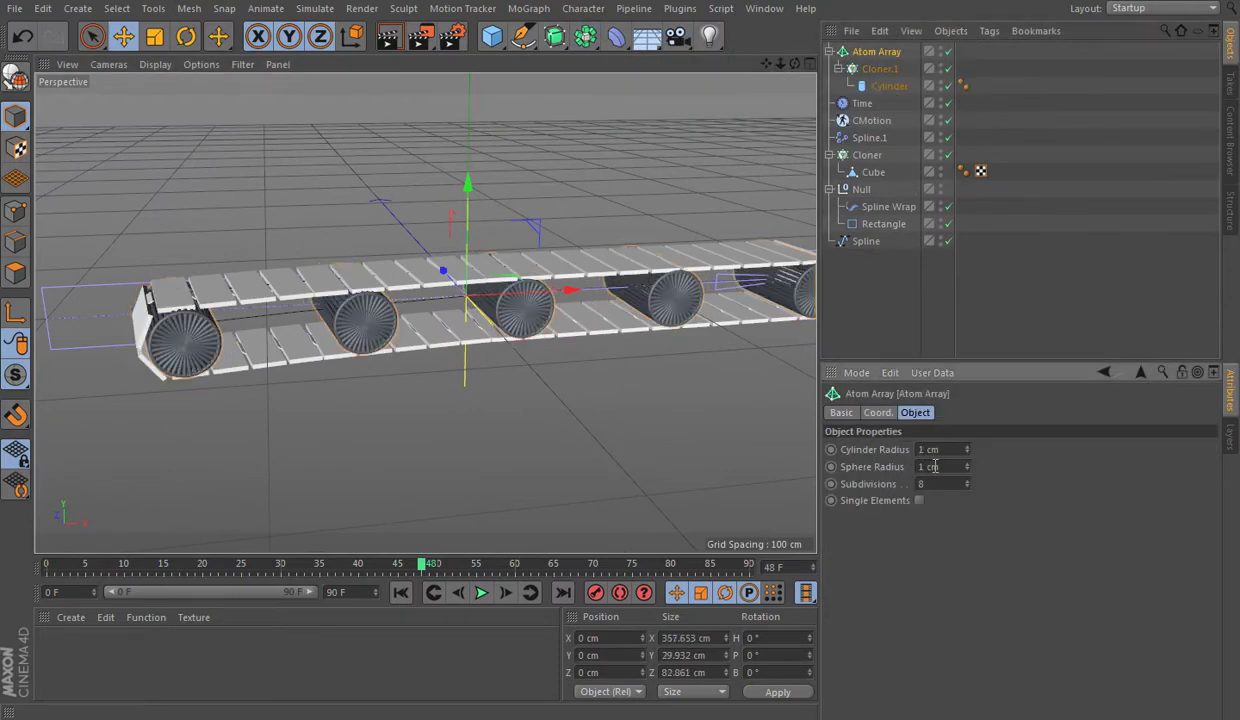
Step: Reduce the Cylinder's rotation segments to 14
click(880, 69)
click(889, 86)
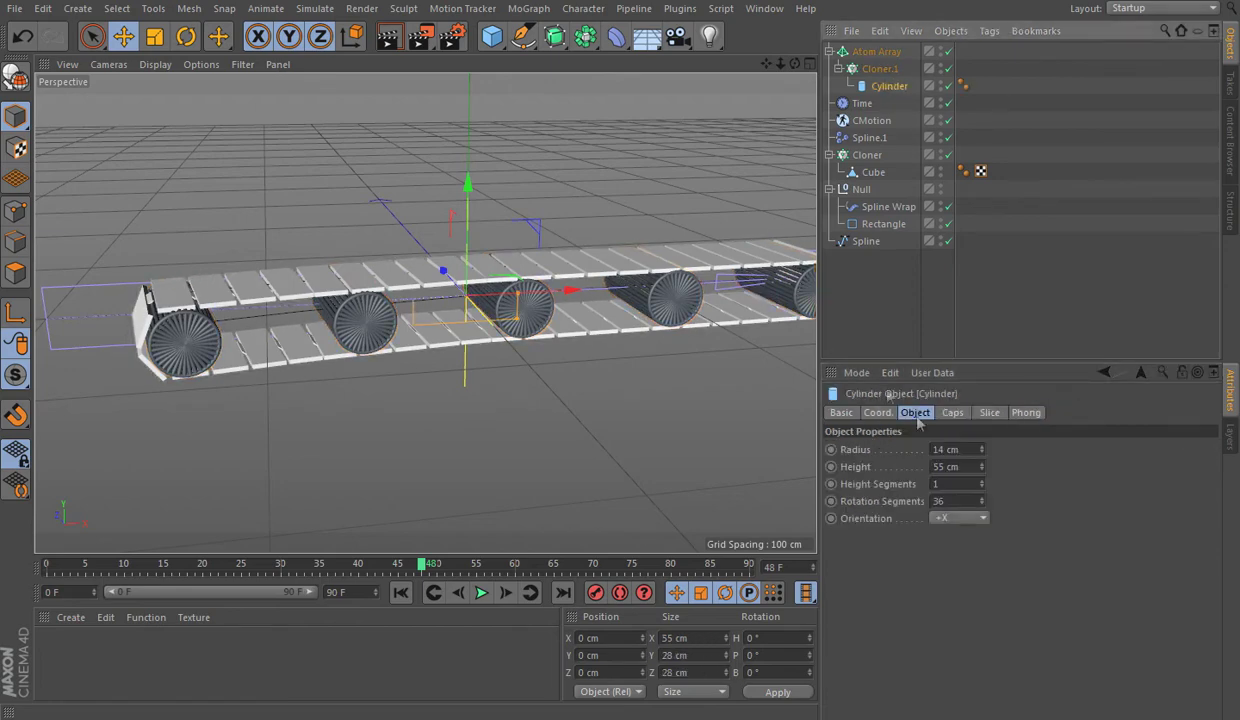
drag(979, 502, 983, 514)
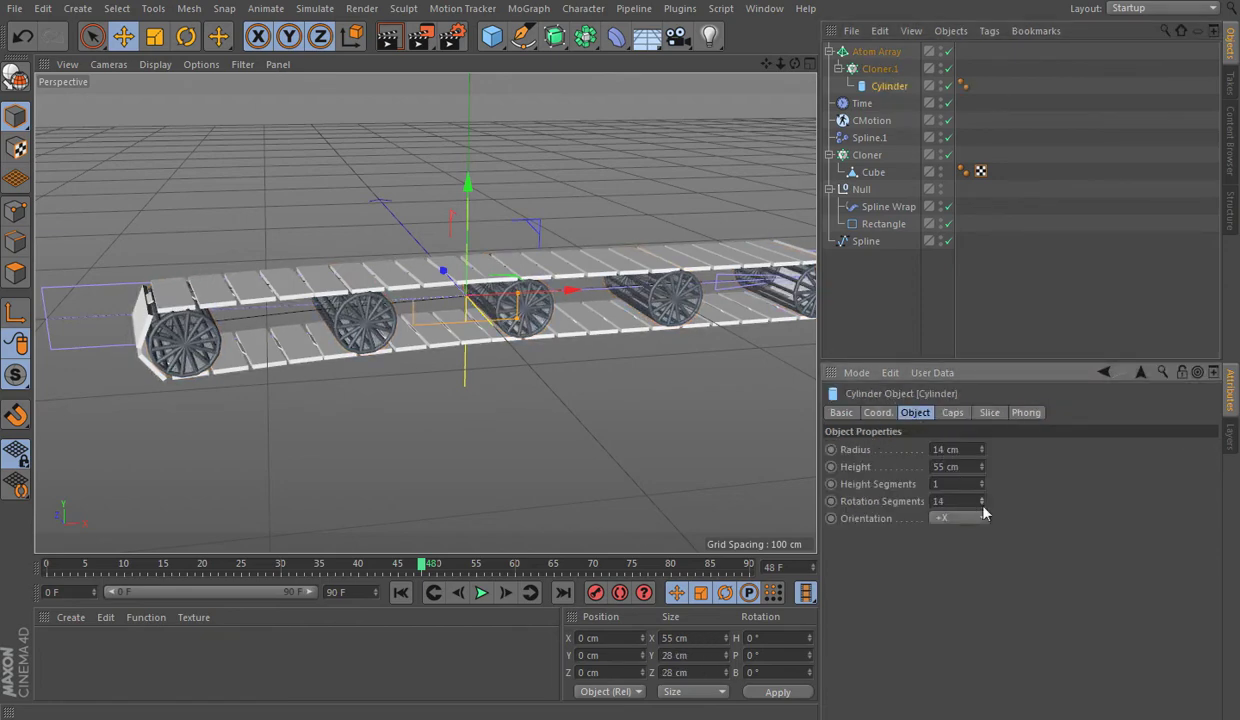
scroll(645, 378, up, 2)
Step: Change the Time effector's pitch rotation from 90° to -90° and check the reversed spin in playback
click(862, 103)
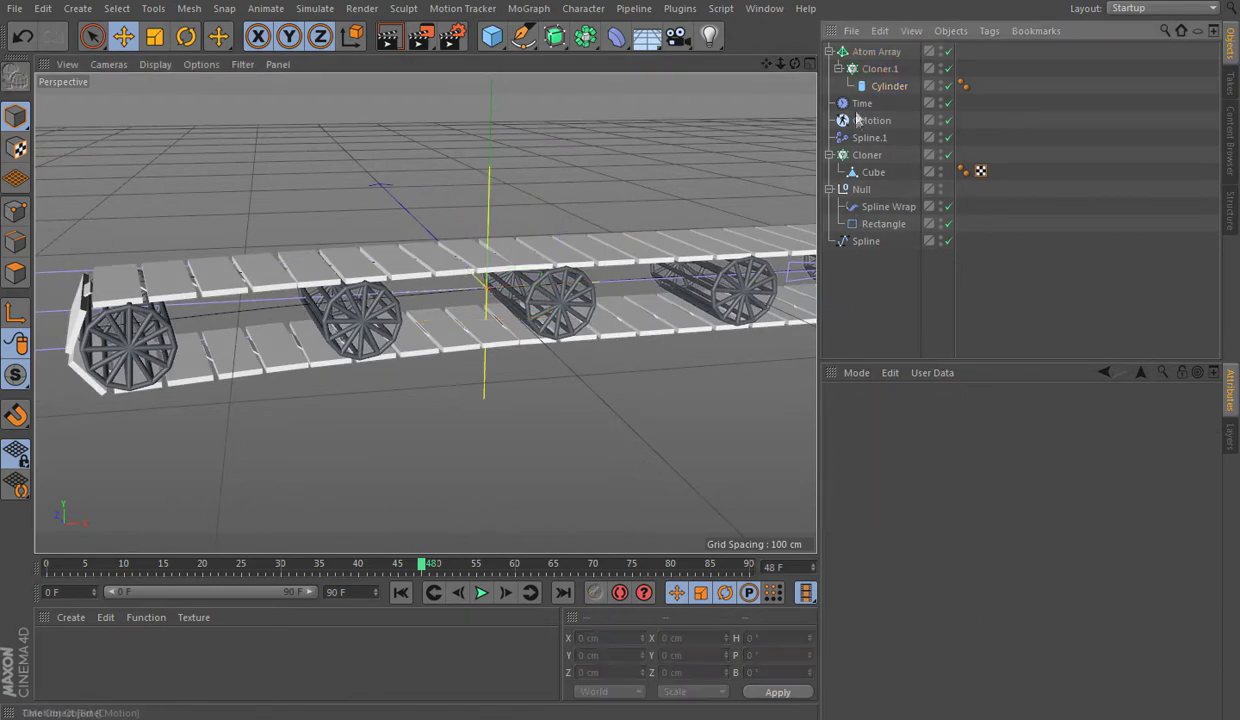
click(480, 593)
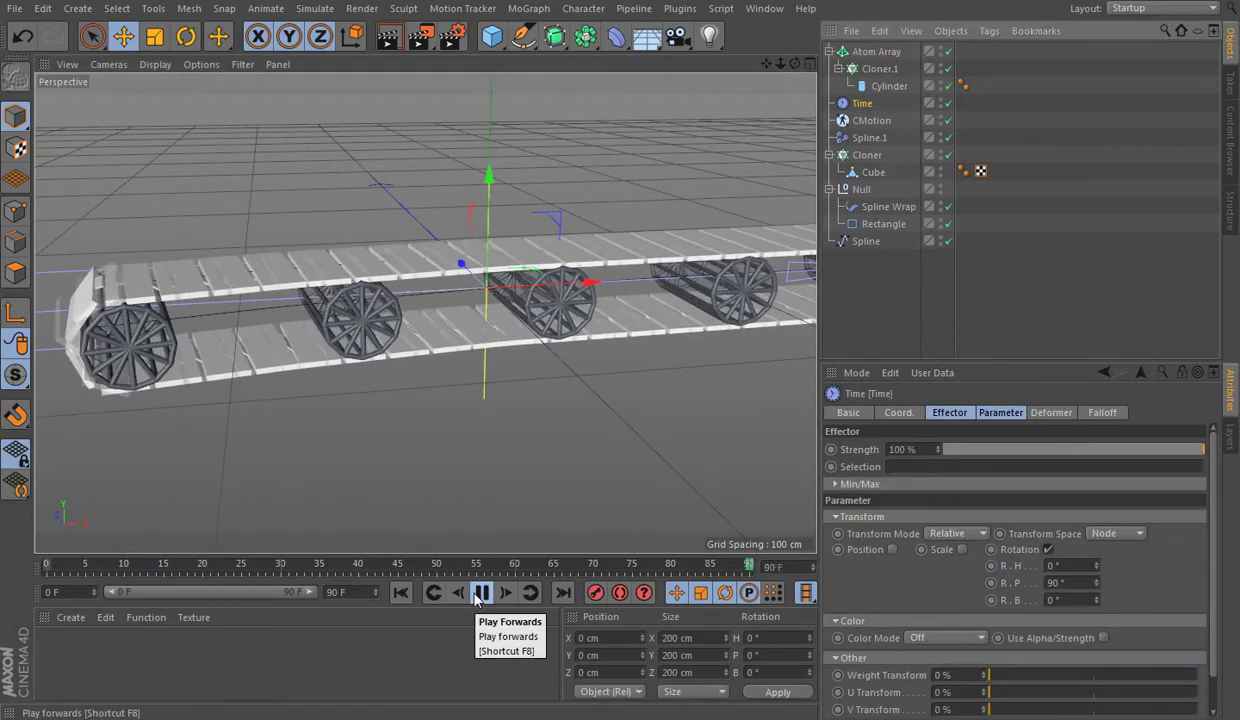
click(480, 593)
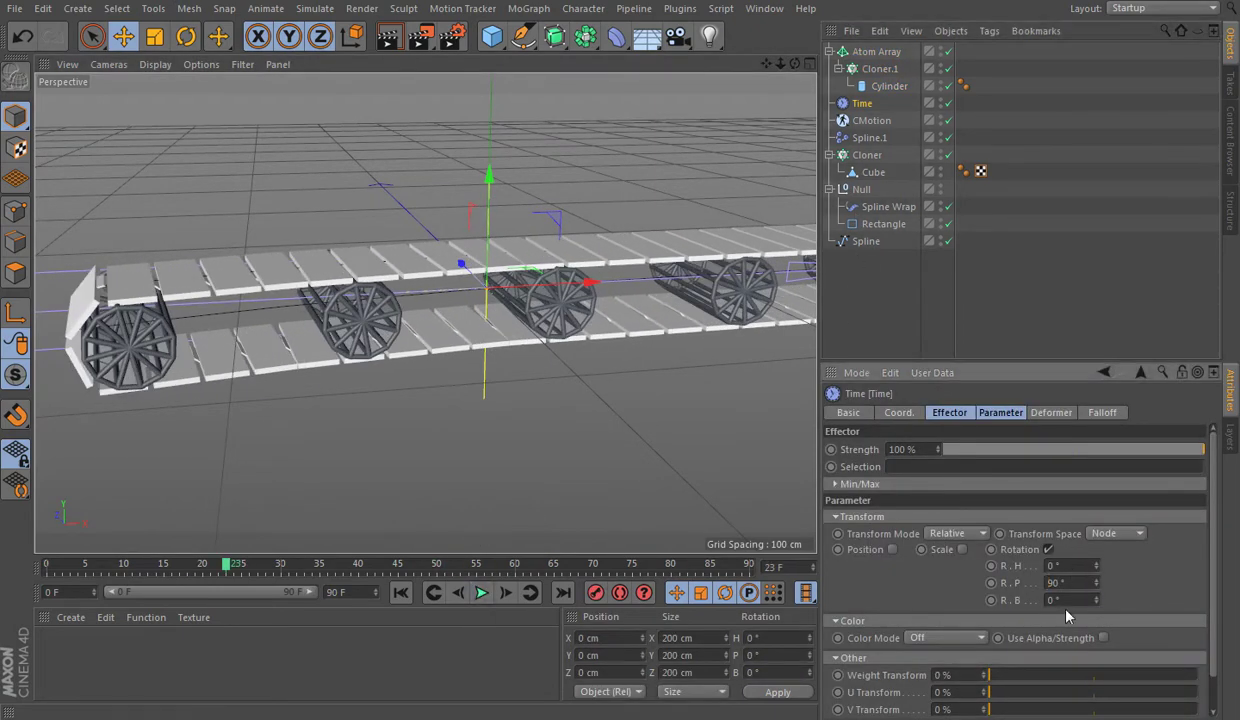
text(-)
key(Return)
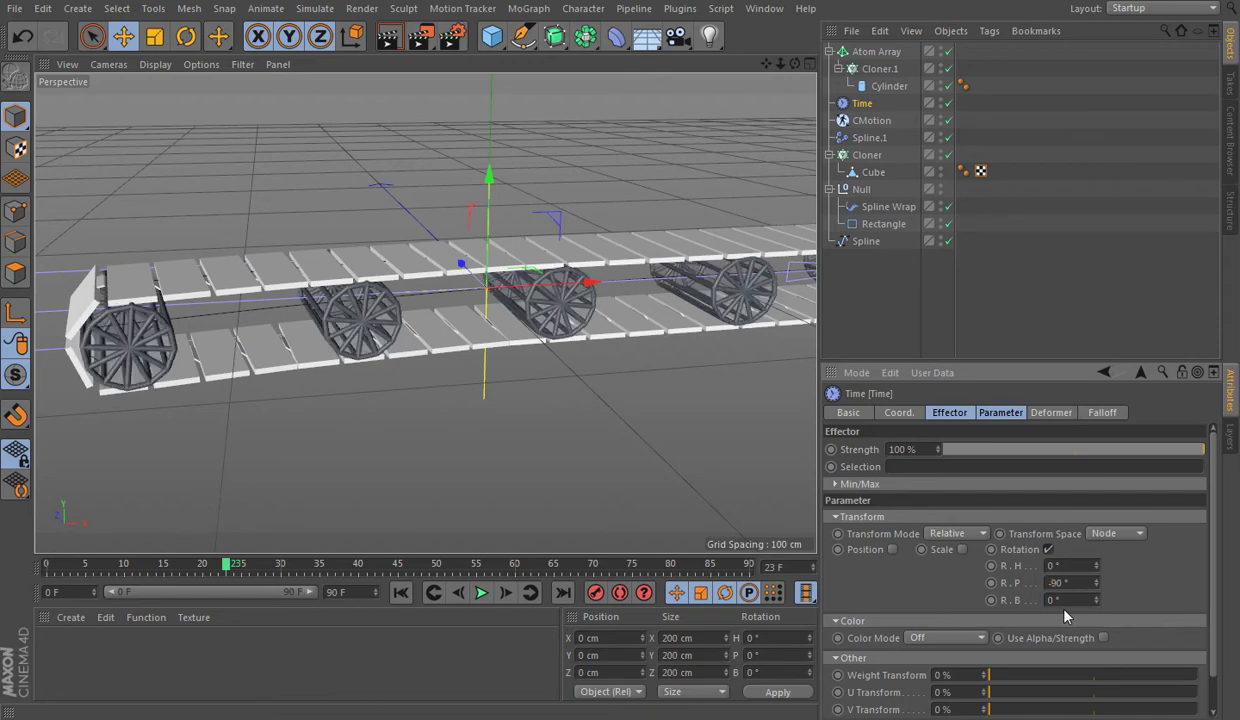
click(480, 593)
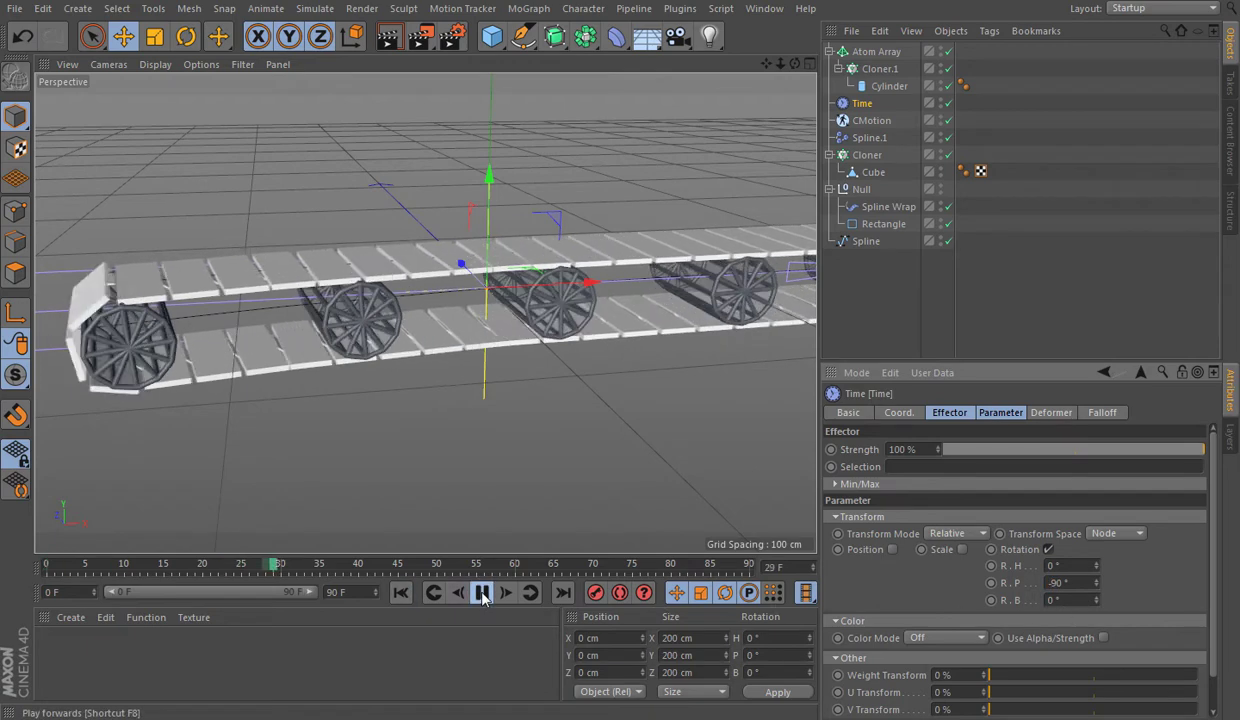
scroll(249, 426, down, 3)
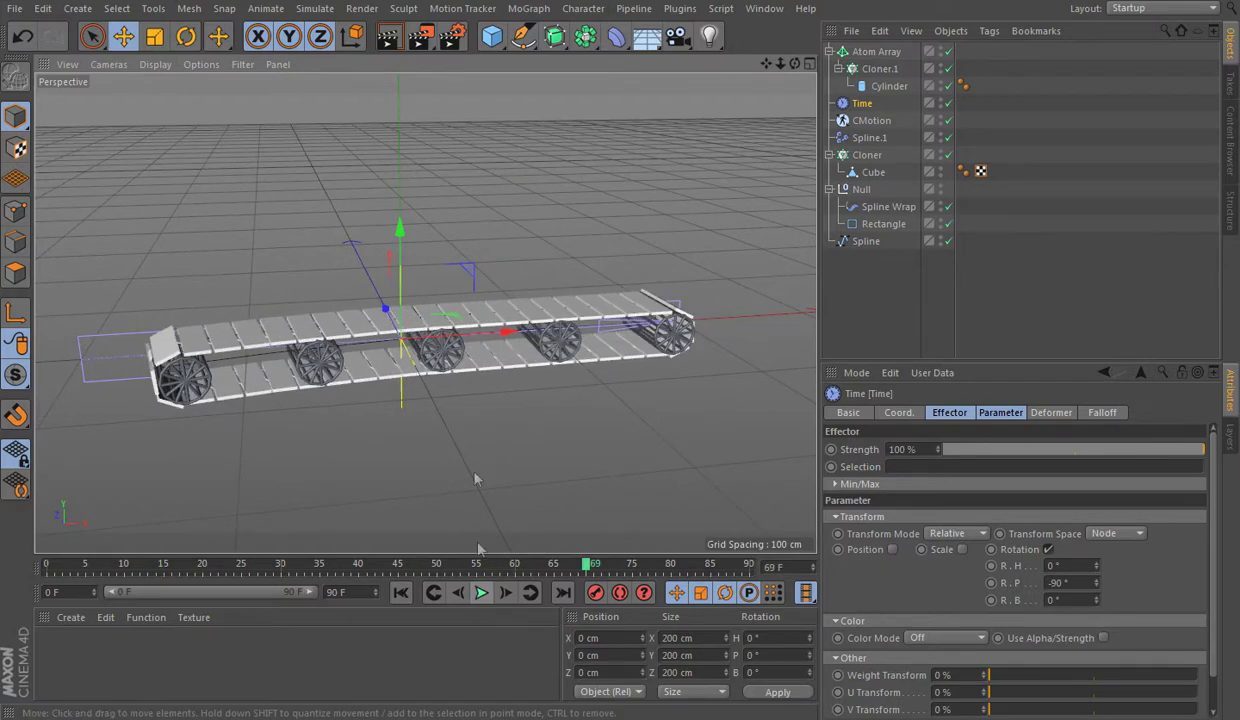
scroll(404, 463, up, 3)
key(F8)
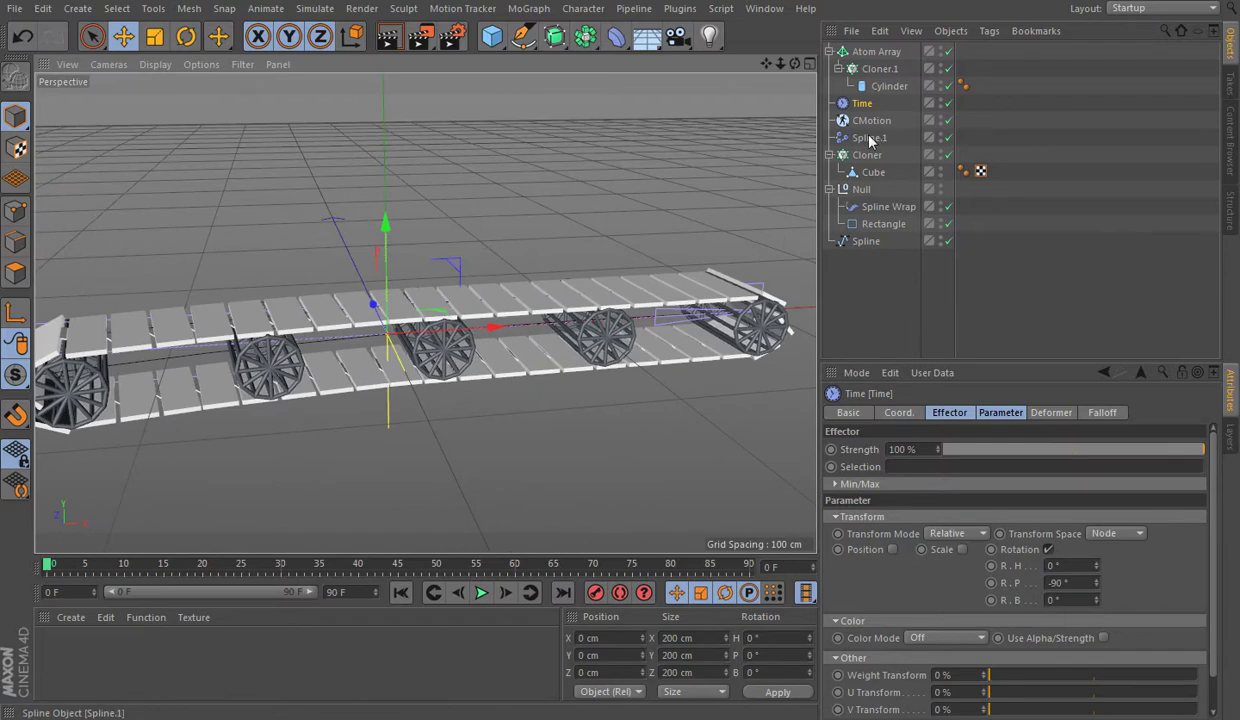
scroll(400, 320, up, 2)
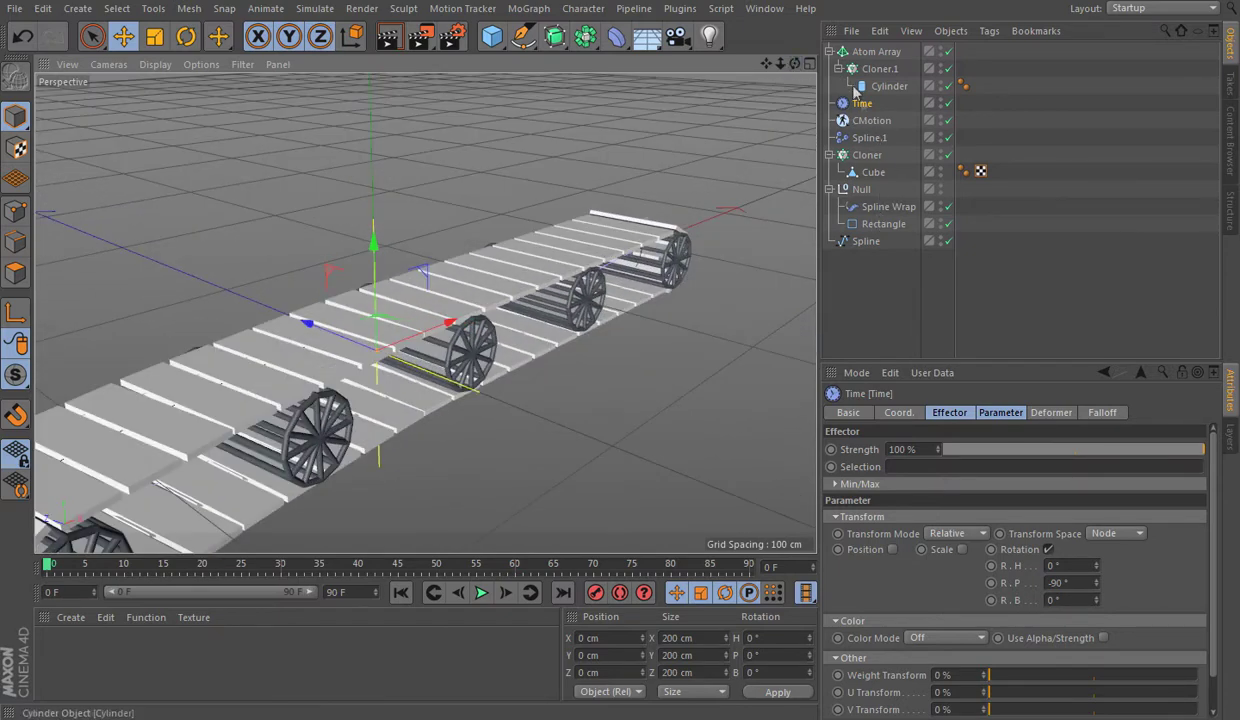
Step: Add a new Cube and flatten it into a 2 cm high, 65 cm deep plate
click(900, 285)
click(529, 9)
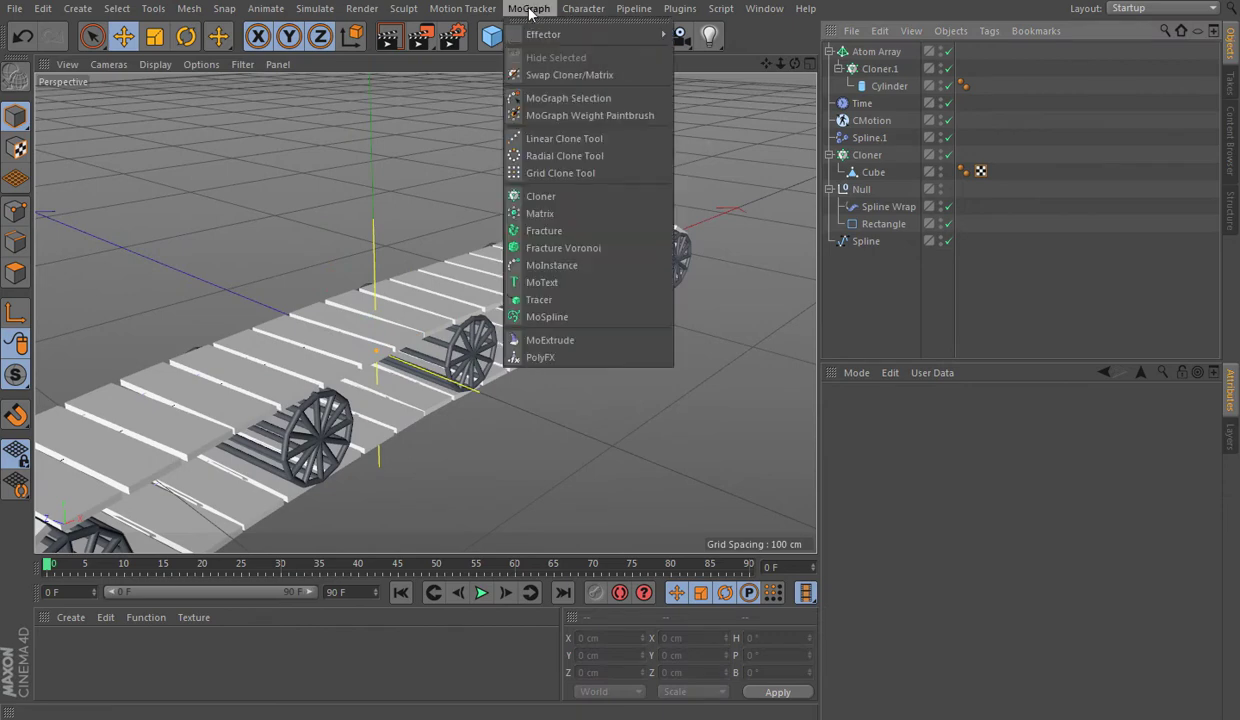
click(491, 36)
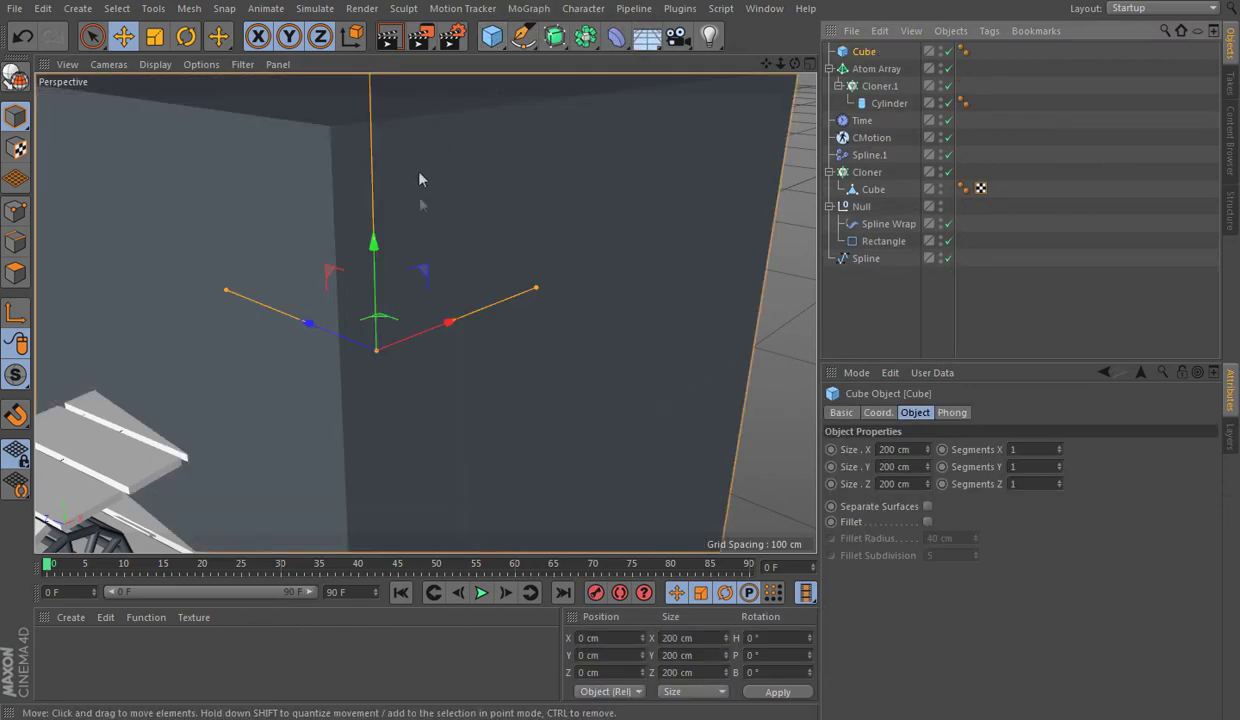
scroll(405, 166, down, 5)
drag(407, 152, 387, 297)
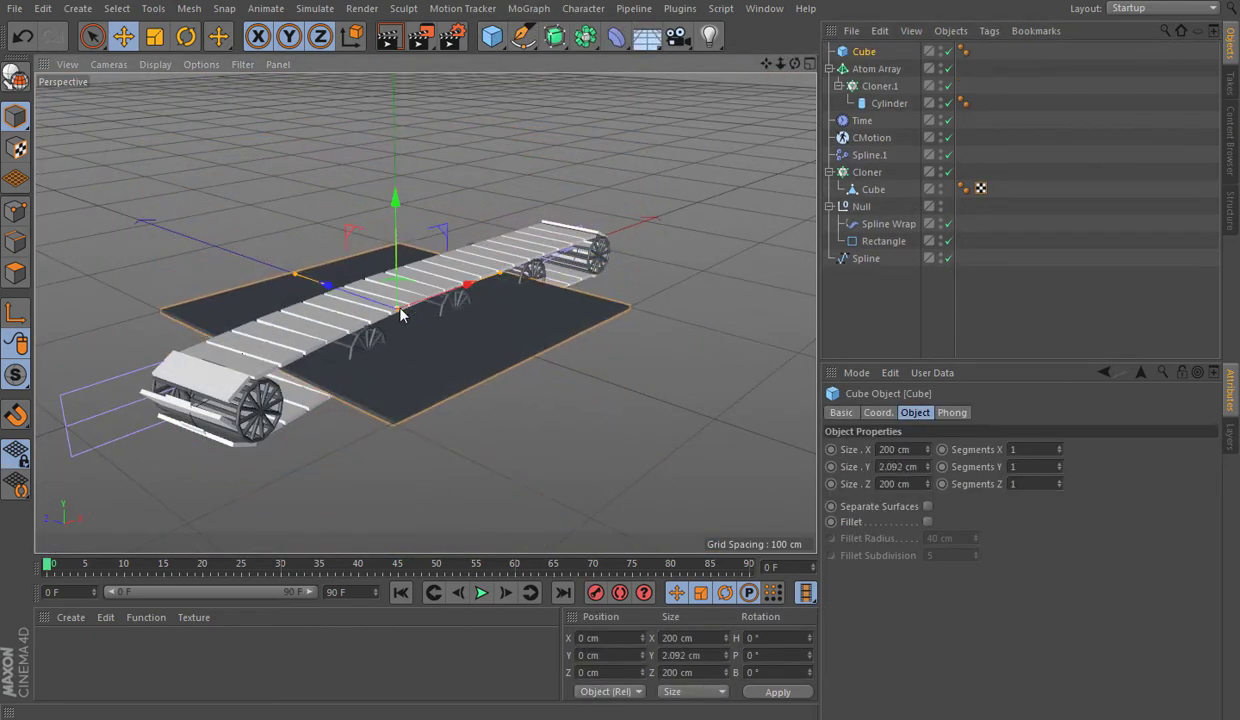
drag(309, 281, 337, 297)
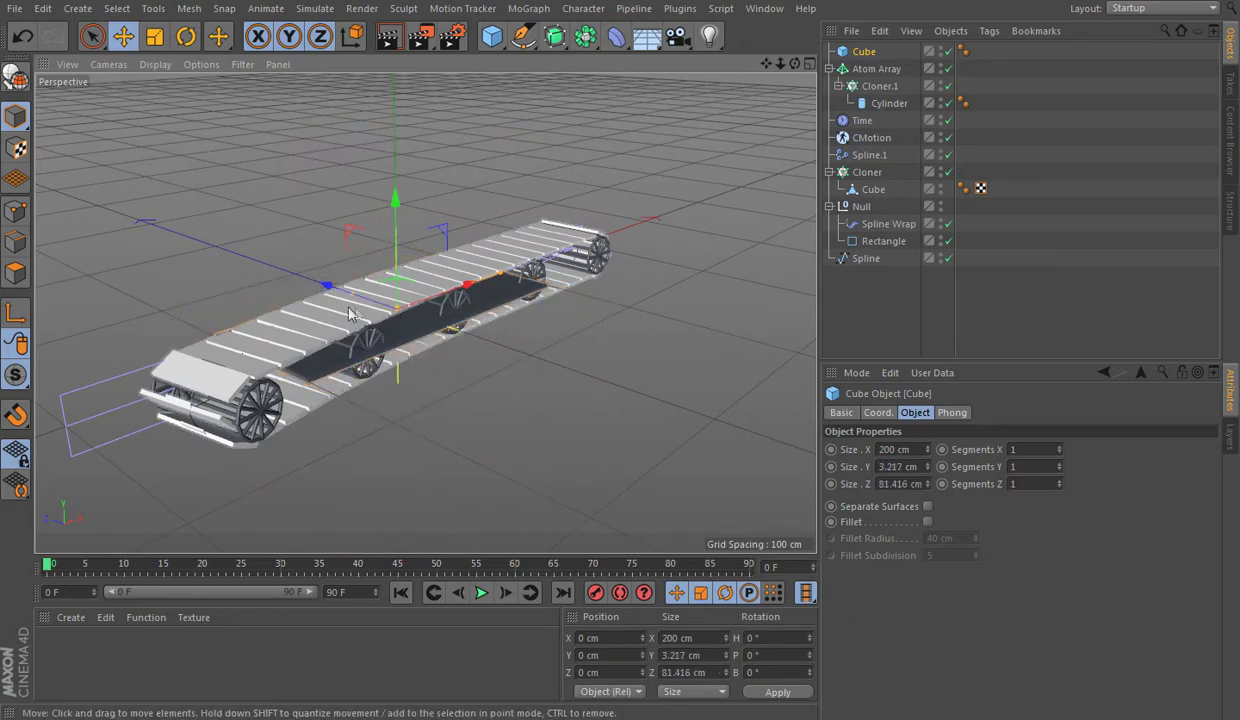
scroll(337, 297, up, 5)
double_click(900, 467)
text(2)
key(Return)
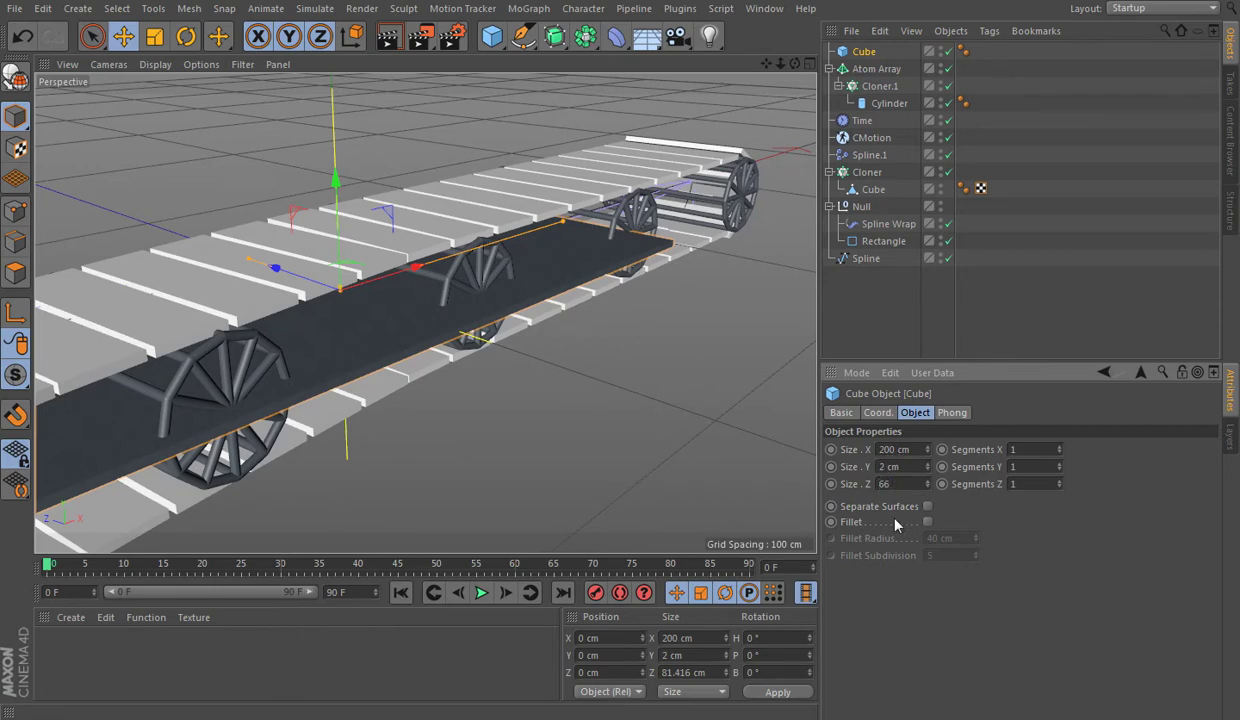
key(Return)
Step: Set the plate's width to 40 cm
drag(766, 64, 425, 313)
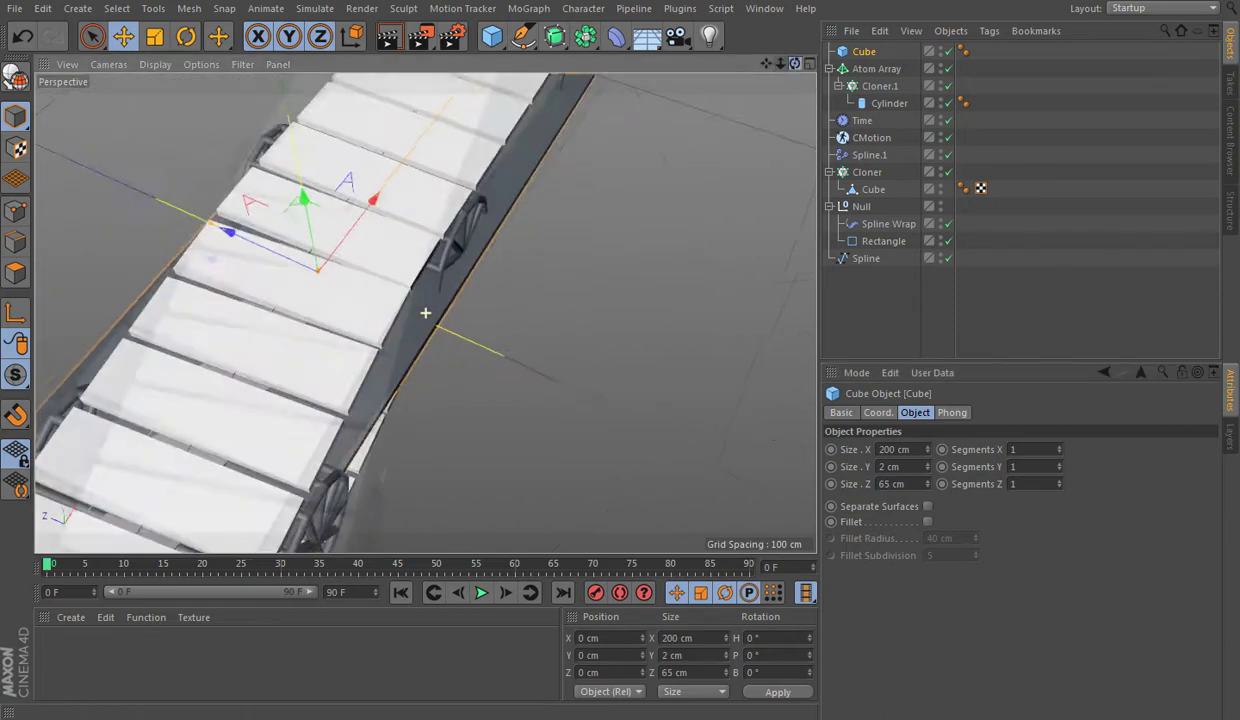
drag(795, 64, 790, 72)
drag(926, 452, 860, 452)
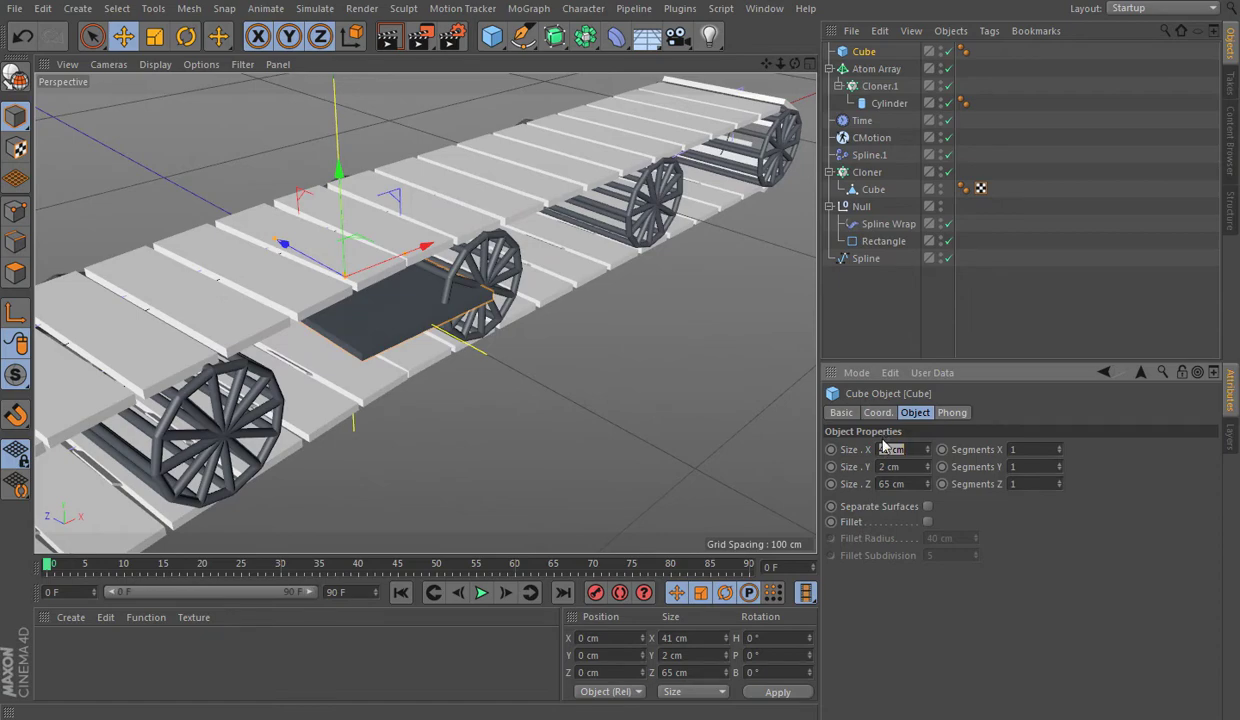
text(40)
key(Return)
Step: Raise the plate about 18.9 cm above the track and show polygon edges in shaded view
mouse_move(795, 64)
mouse_down()
mouse_move(425, 313)
mouse_move(478, 300)
mouse_move(484, 232)
mouse_up()
click(155, 64)
click(244, 140)
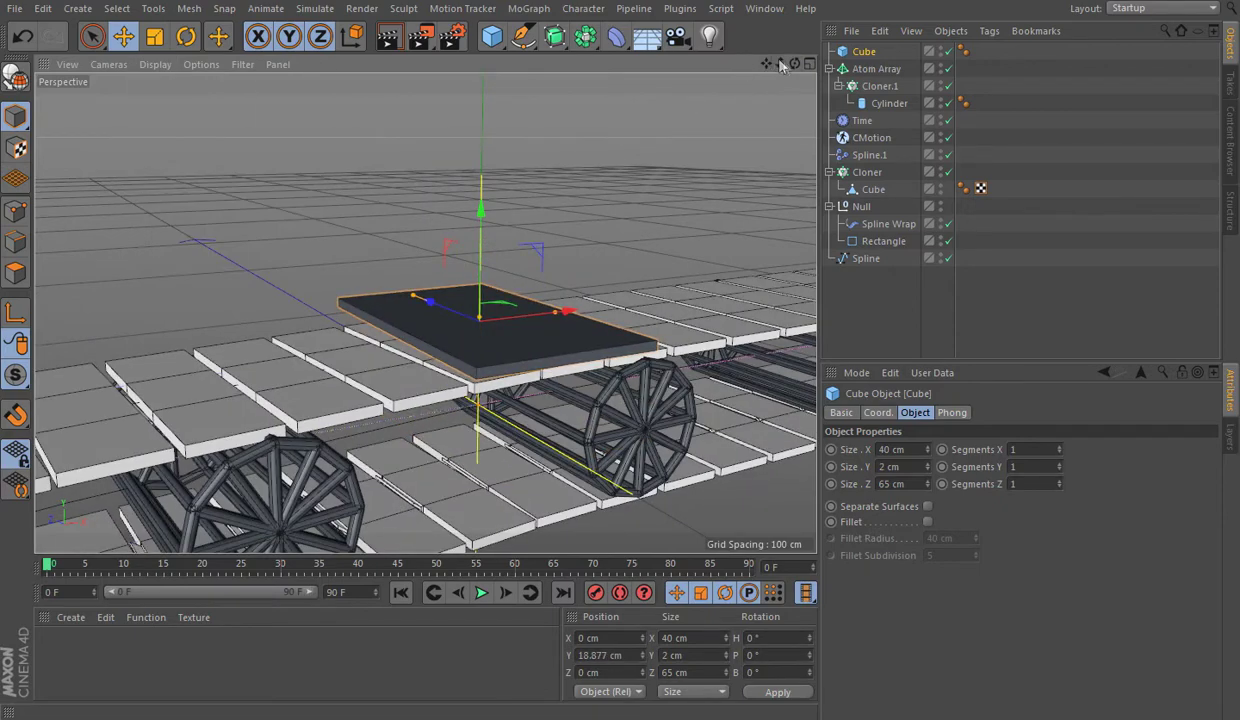
drag(780, 66, 1075, 462)
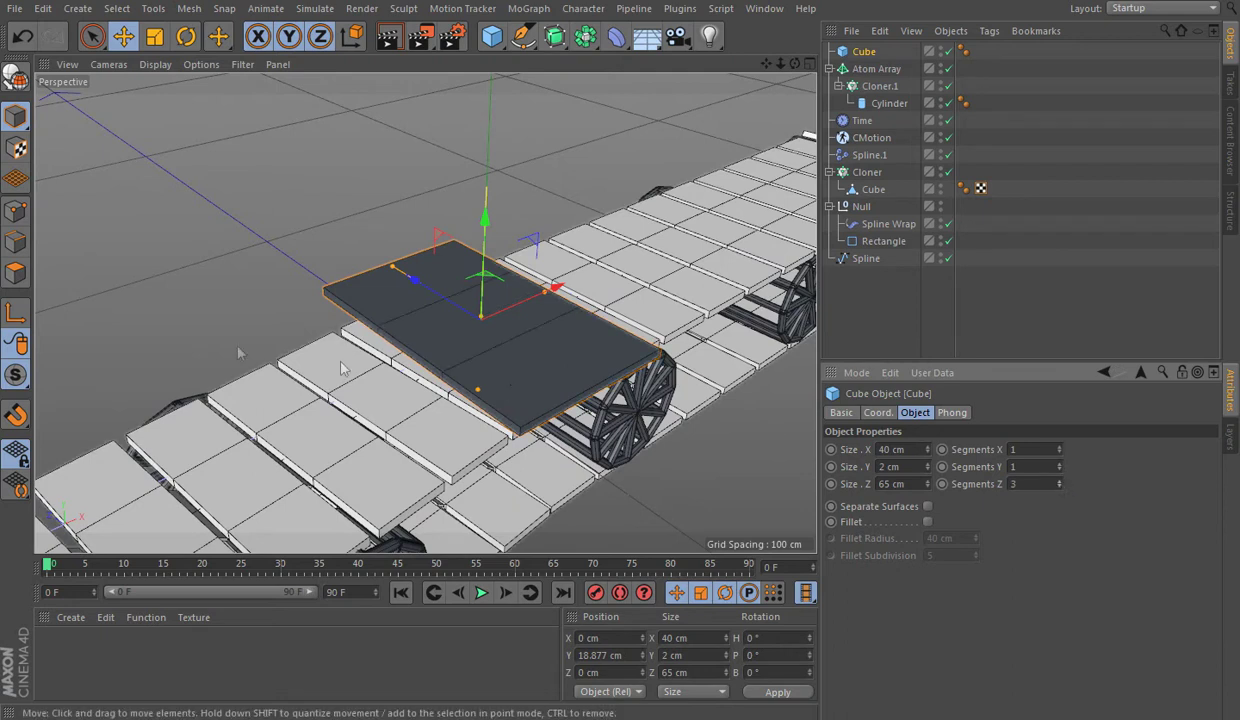
Step: Make the plate editable and scale its top face up to about 265%
click(18, 80)
click(15, 273)
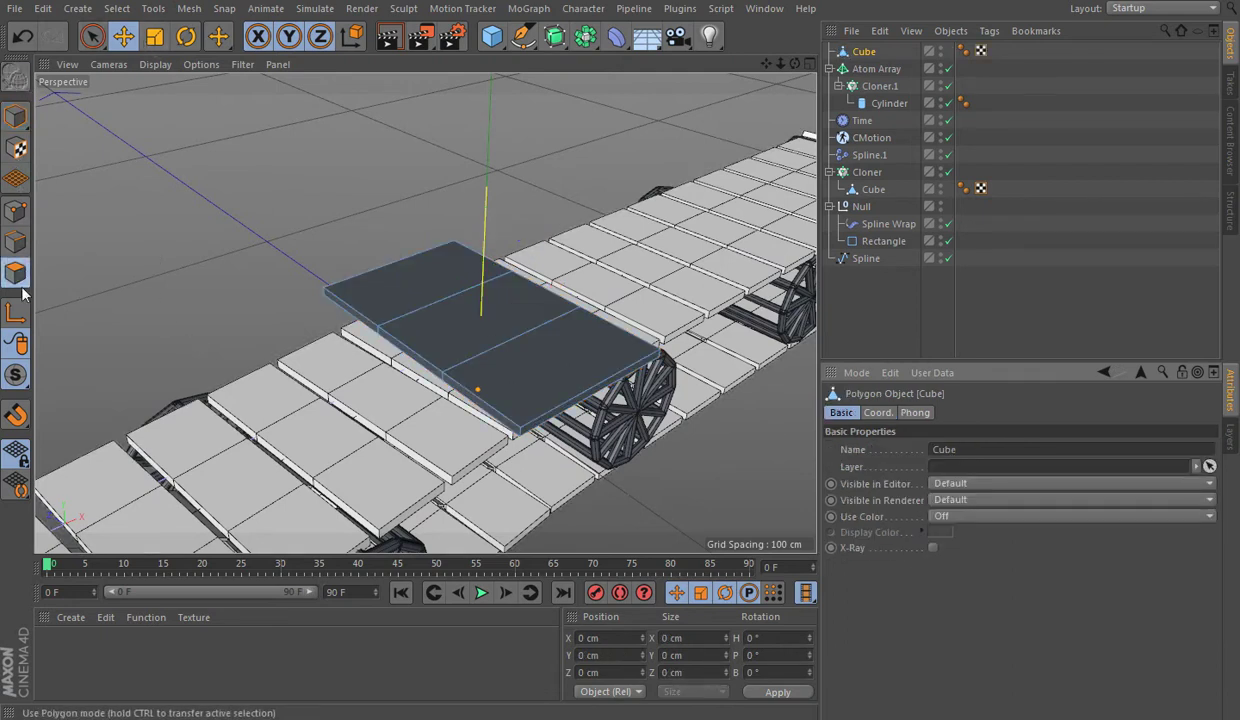
click(436, 297)
click(150, 42)
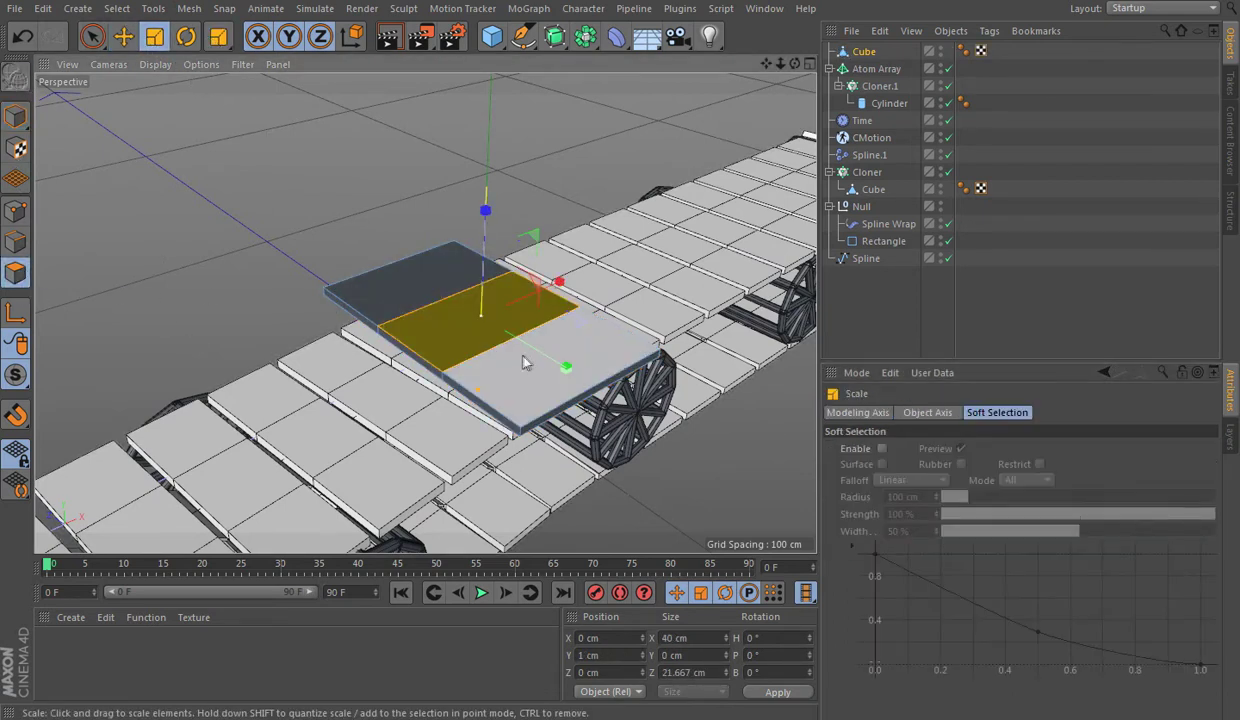
drag(526, 360, 650, 425)
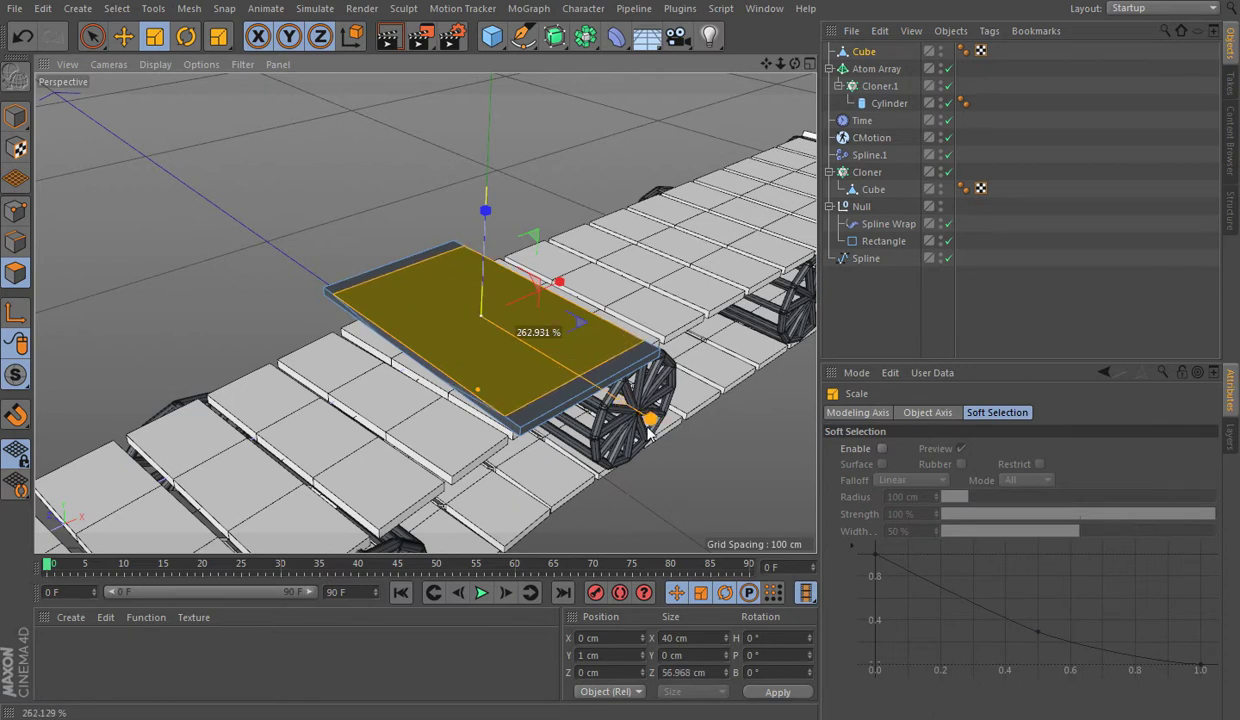
Step: Select both thin side faces and extrude them outward by 6.6 cm
click(122, 37)
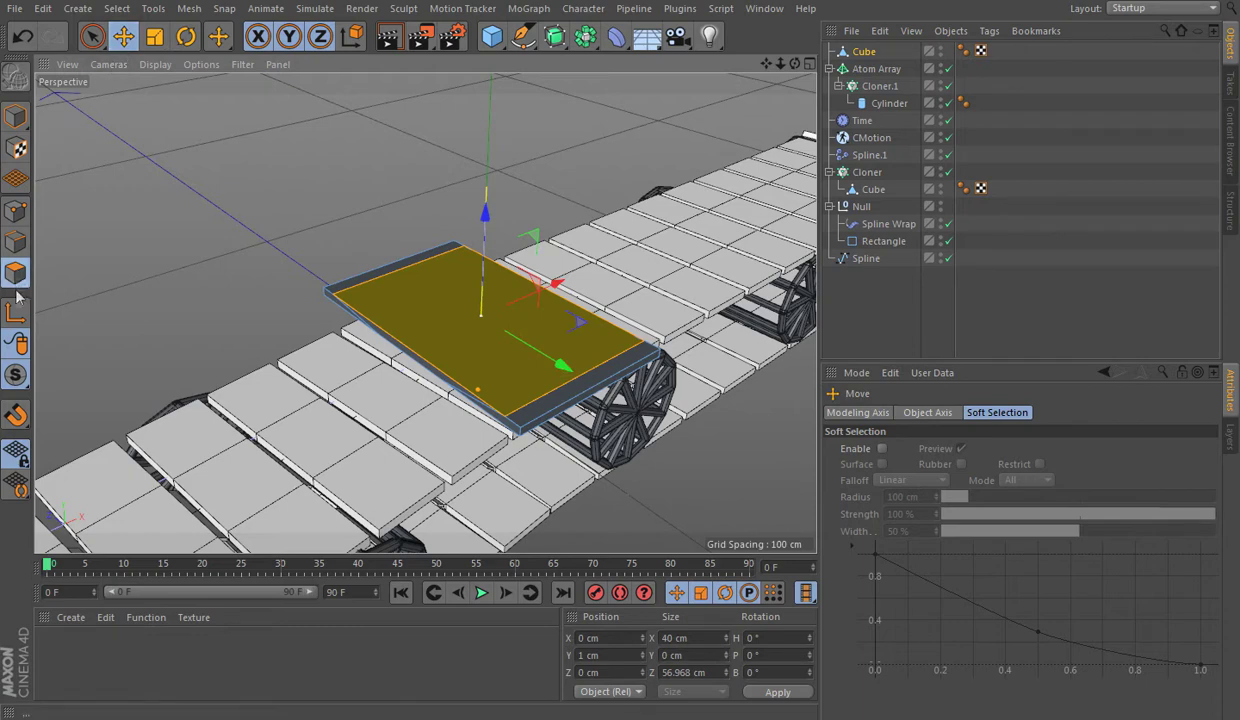
click(392, 265)
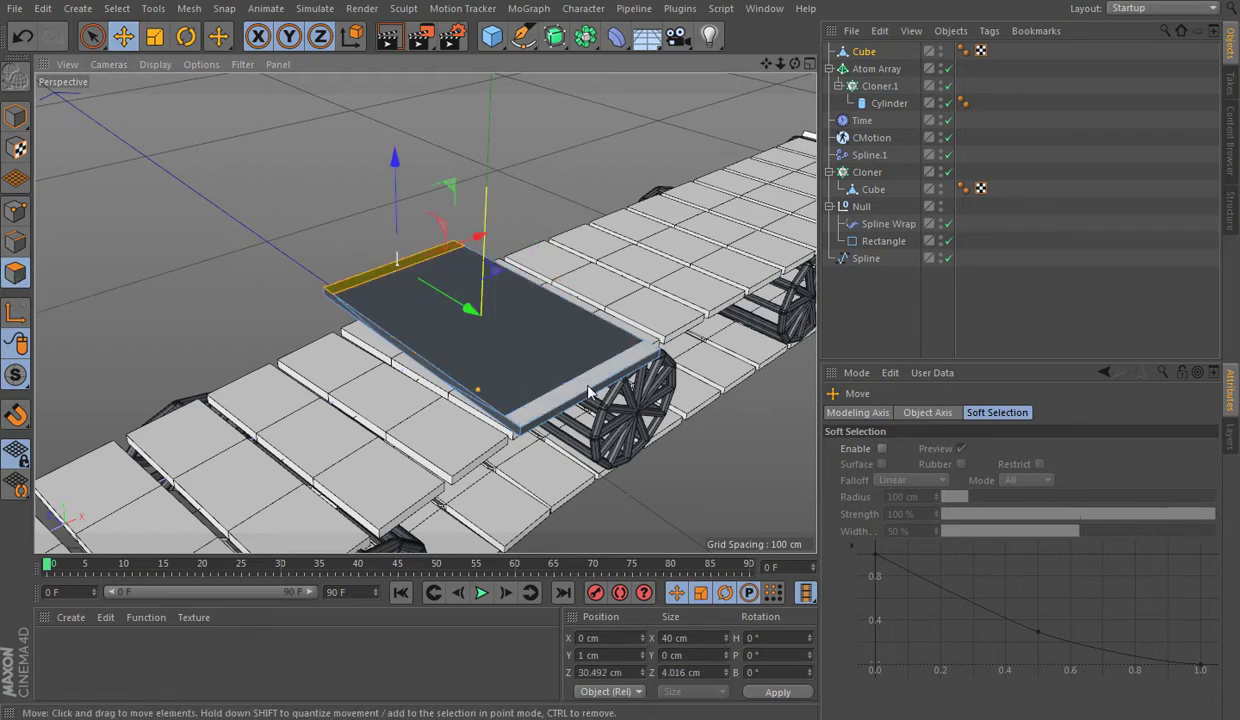
shift+click(589, 390)
right_click(136, 232)
click(199, 349)
drag(199, 349, 230, 350)
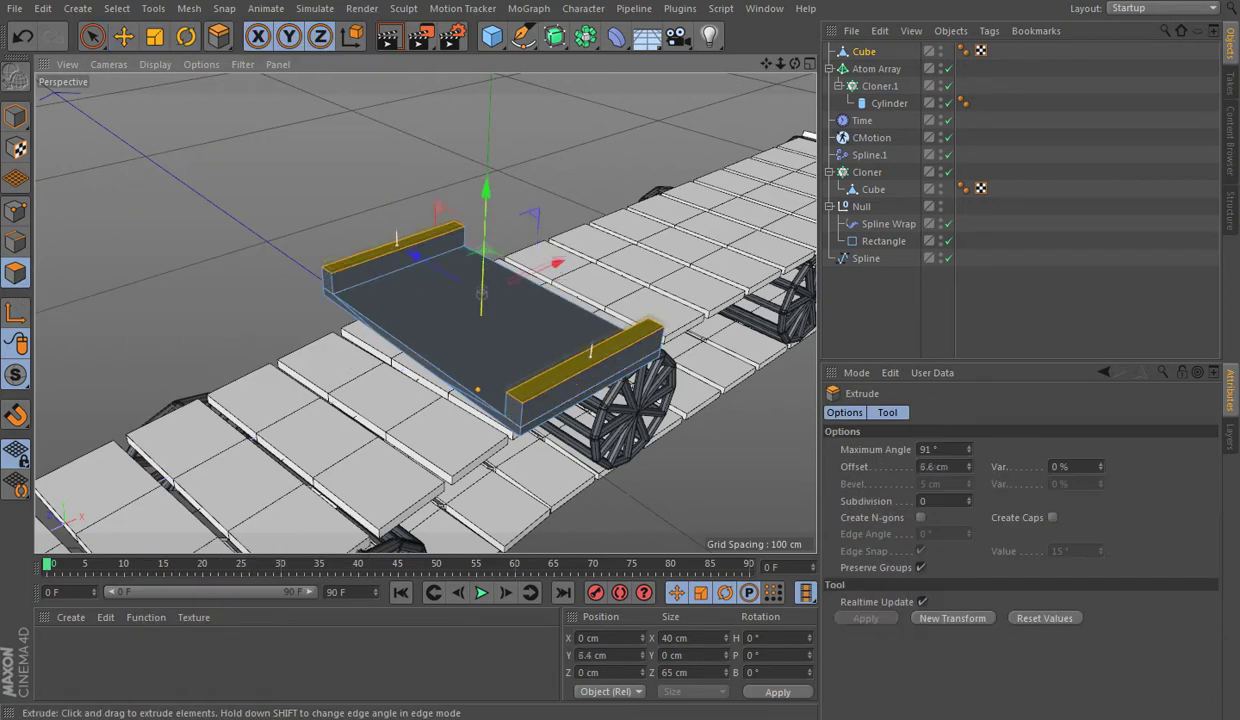
Step: Shrink the side faces to about half width and extrude them upward into tall posts
click(154, 37)
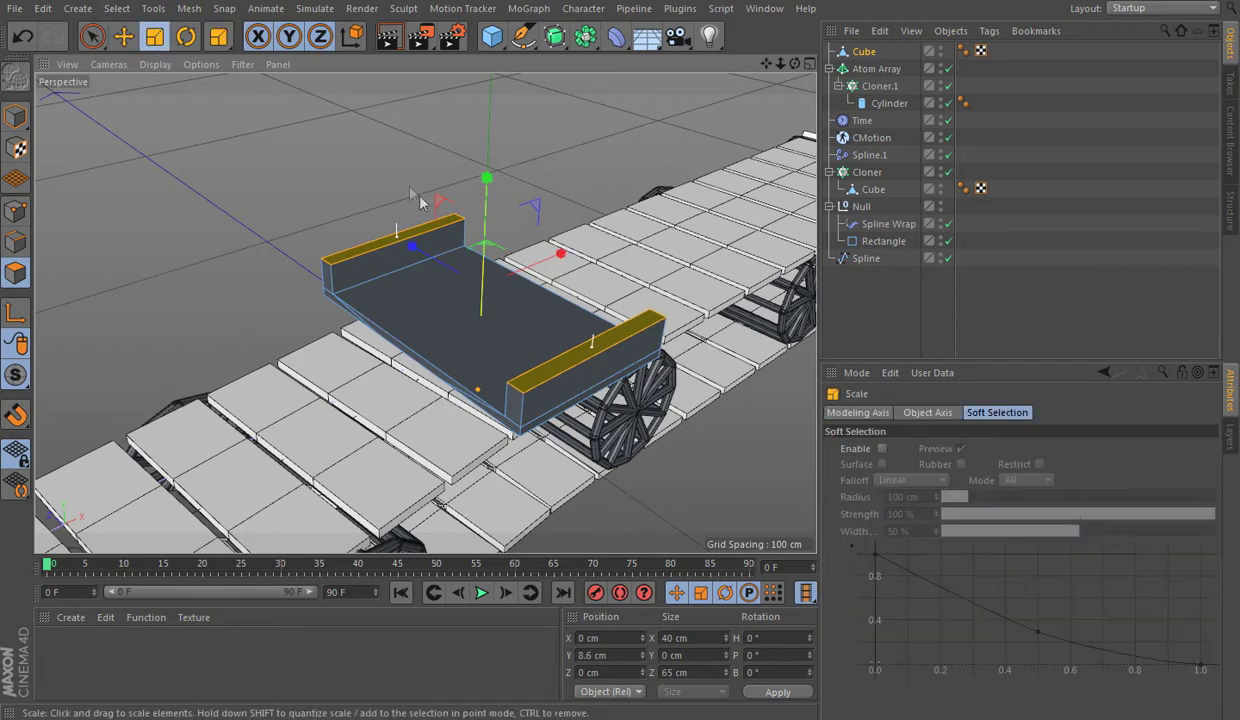
drag(561, 254, 522, 275)
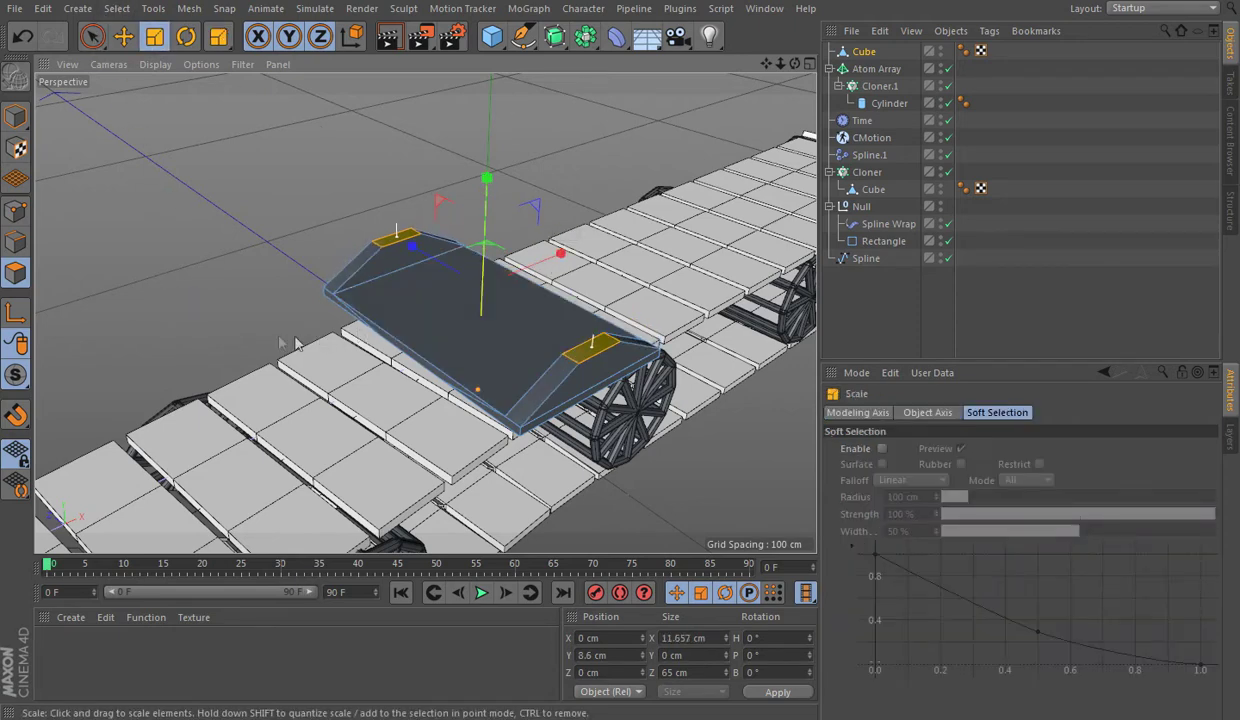
right_click(222, 320)
click(240, 338)
drag(240, 338, 330, 338)
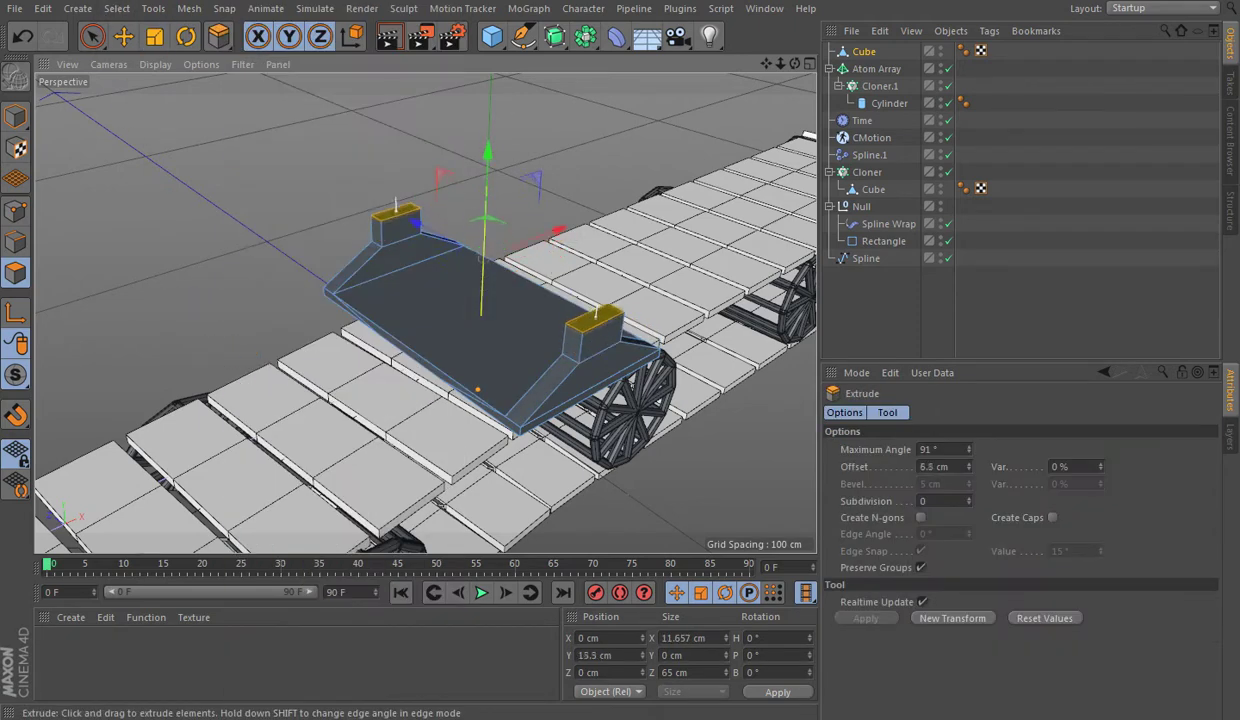
click(124, 36)
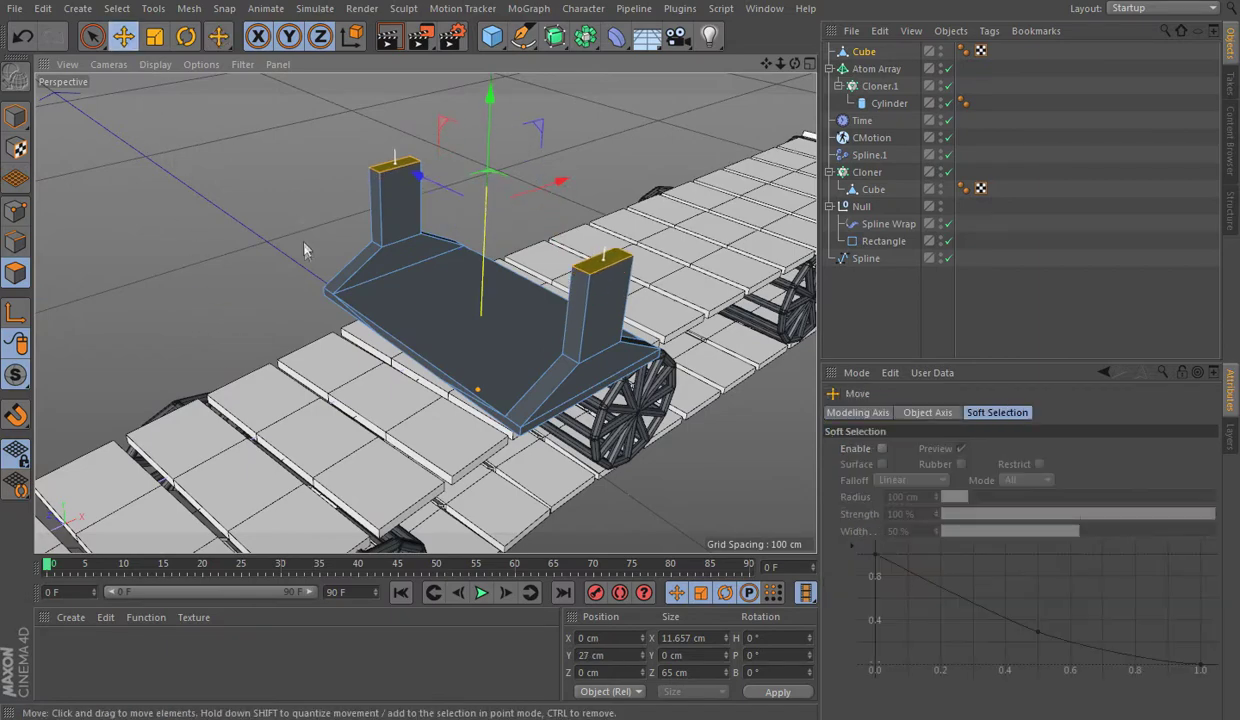
mouse_move(300, 240)
alt+mouse_down()
mouse_move(425, 313)
mouse_move(252, 197)
alt+mouse_up()
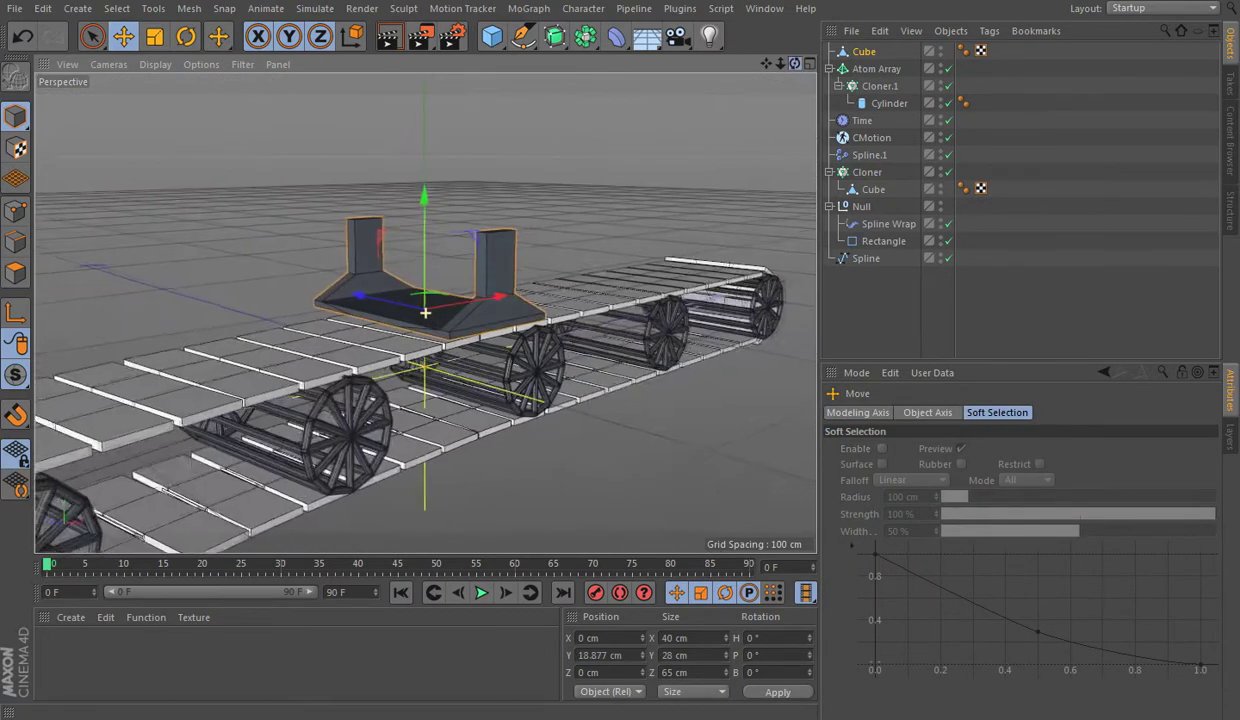
Step: Drag the support down and set its Position Y to 0 cm
drag(420, 212, 430, 400)
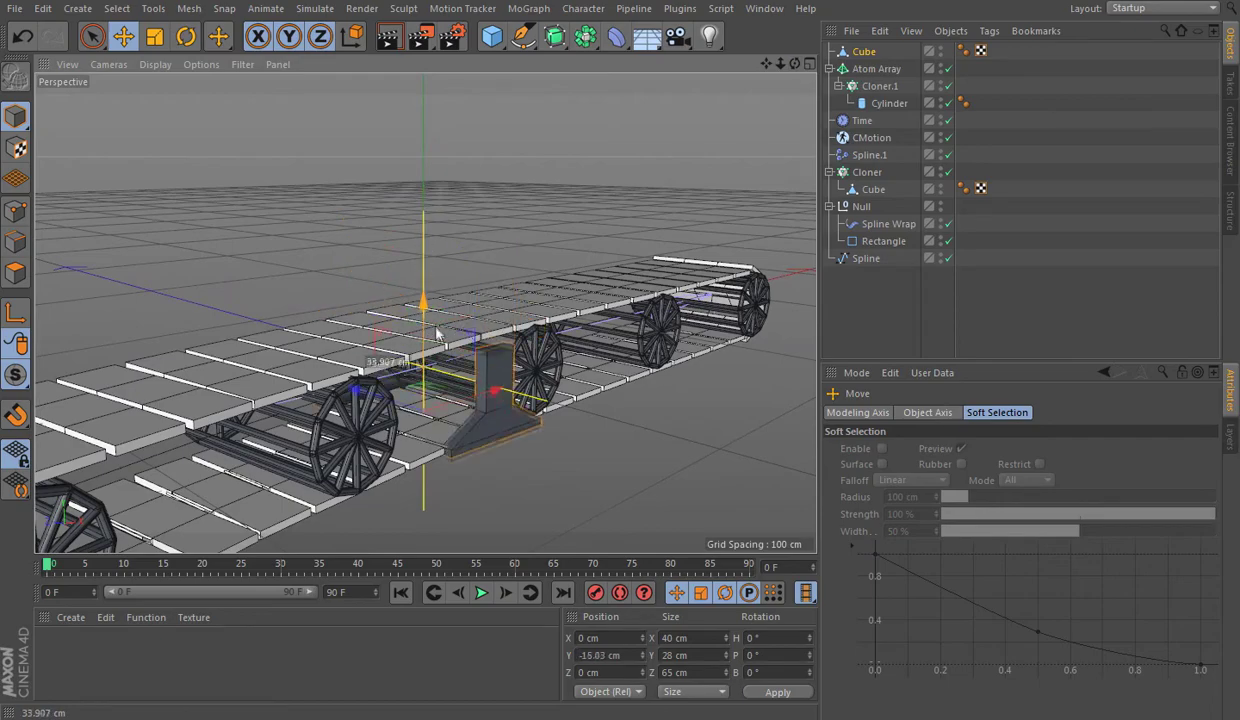
key(o)
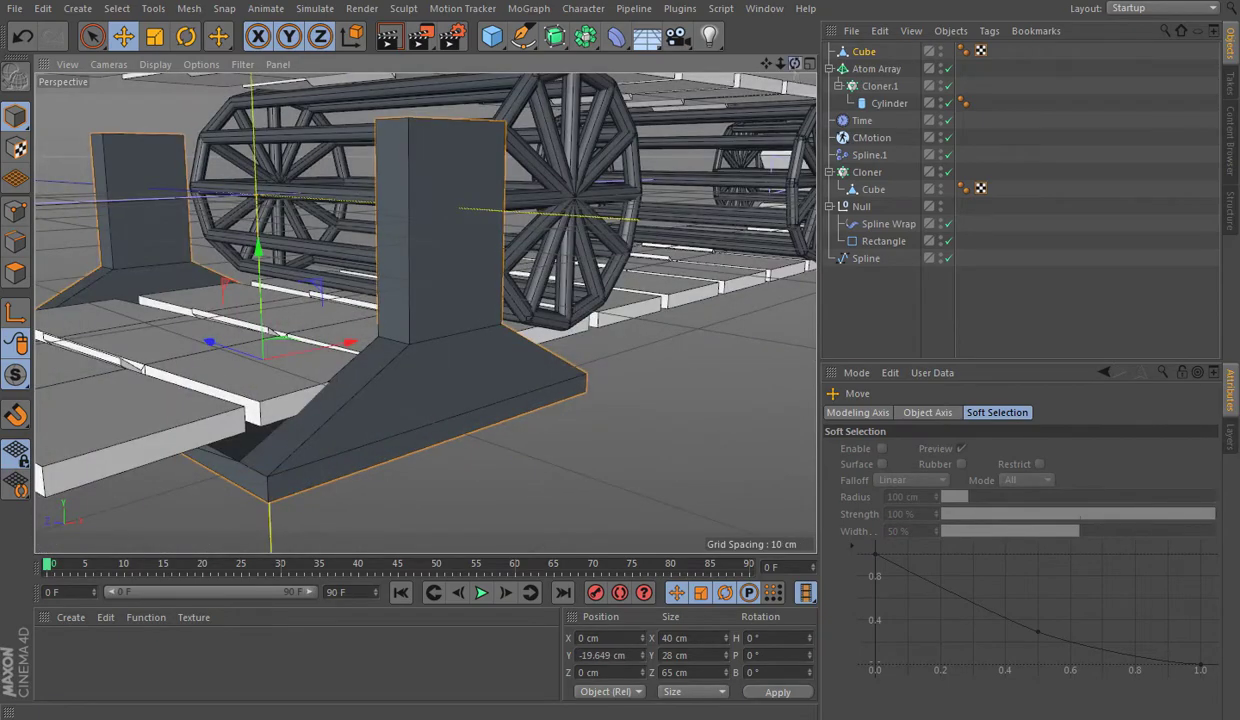
mouse_move(757, 185)
alt+mouse_down()
mouse_move(425, 313)
mouse_move(622, 383)
mouse_move(797, 67)
alt+mouse_up()
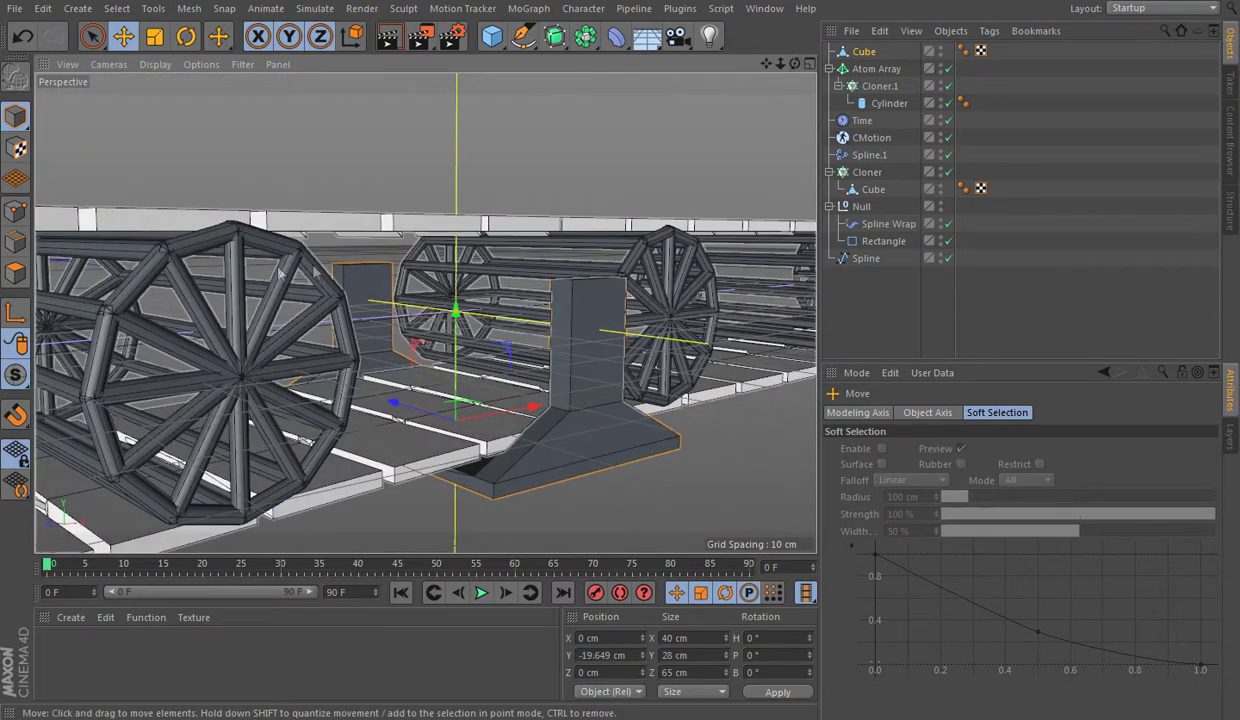
double_click(617, 655)
text(0)
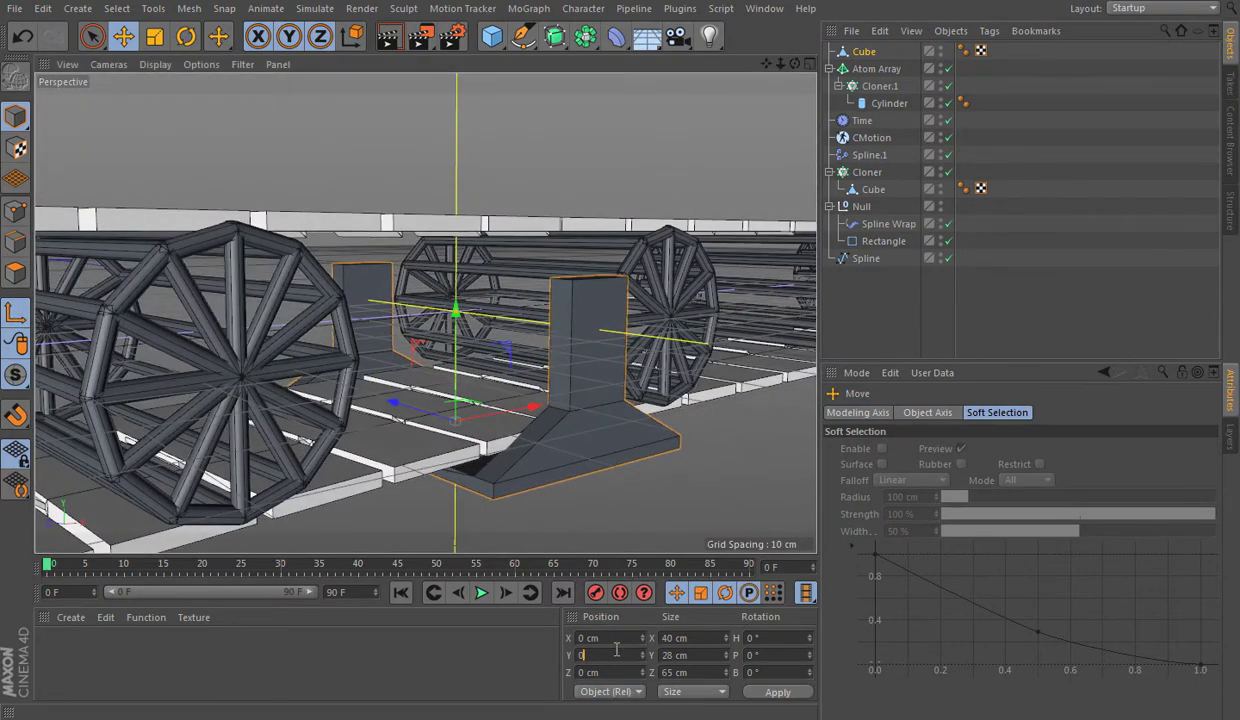
scroll(420, 320, down, 5)
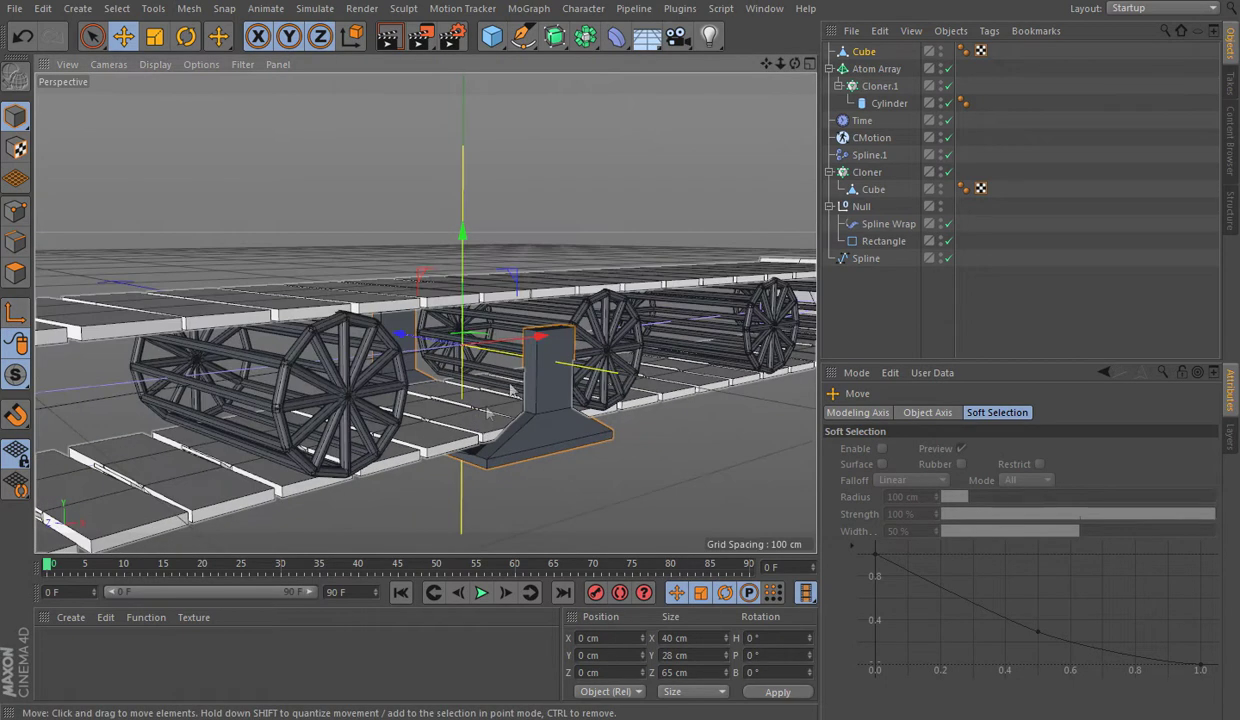
Step: Add a Cloner holding the support Cube, set to Object mode with the Spline as its object
click(528, 8)
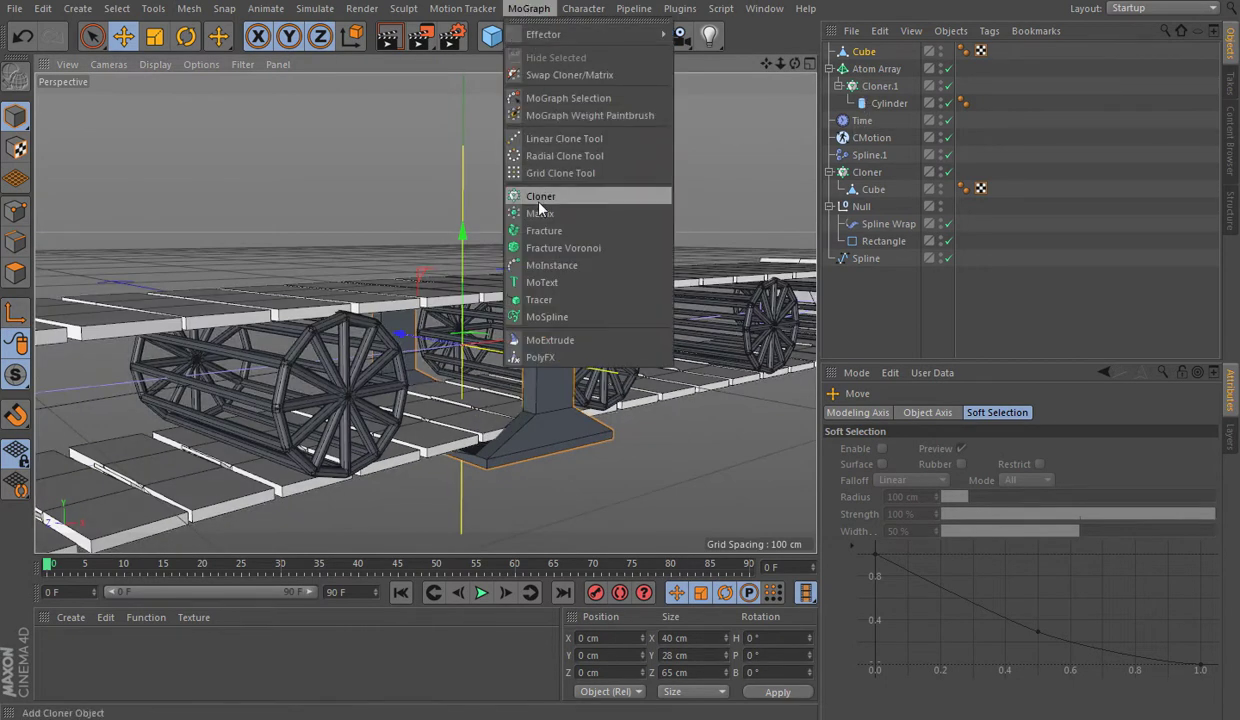
click(525, 194)
drag(864, 68, 870, 51)
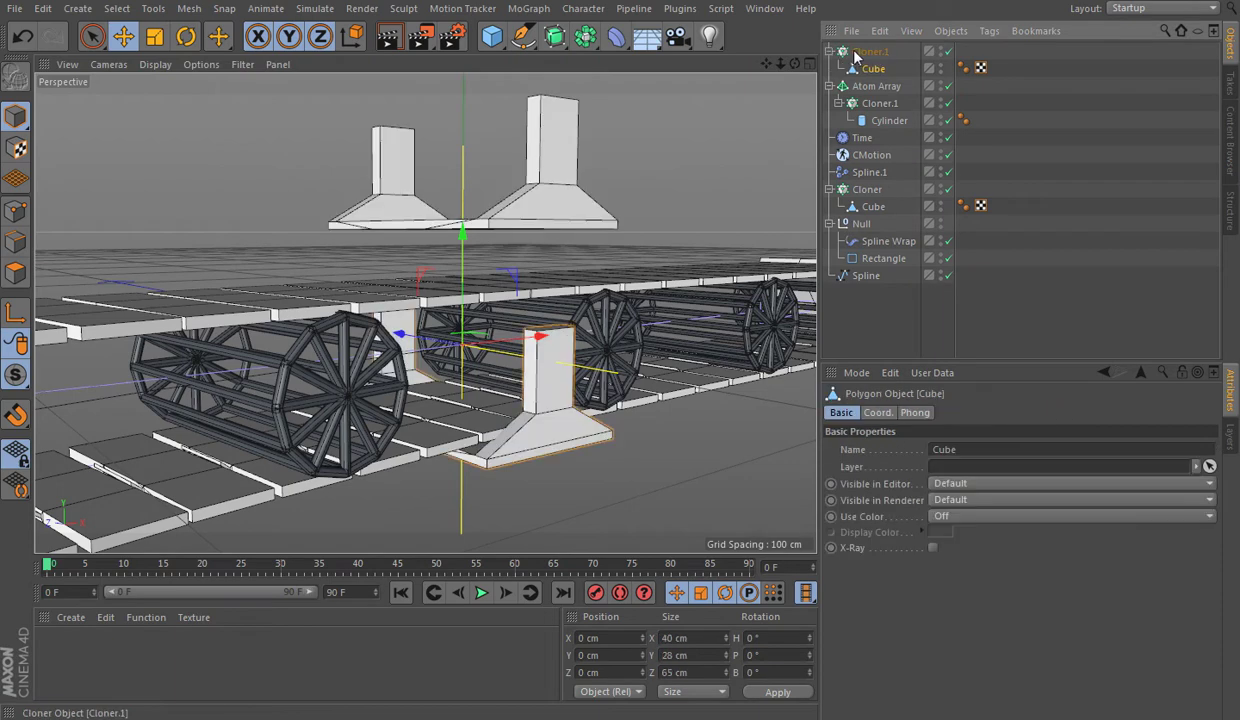
click(949, 412)
click(920, 448)
click(935, 452)
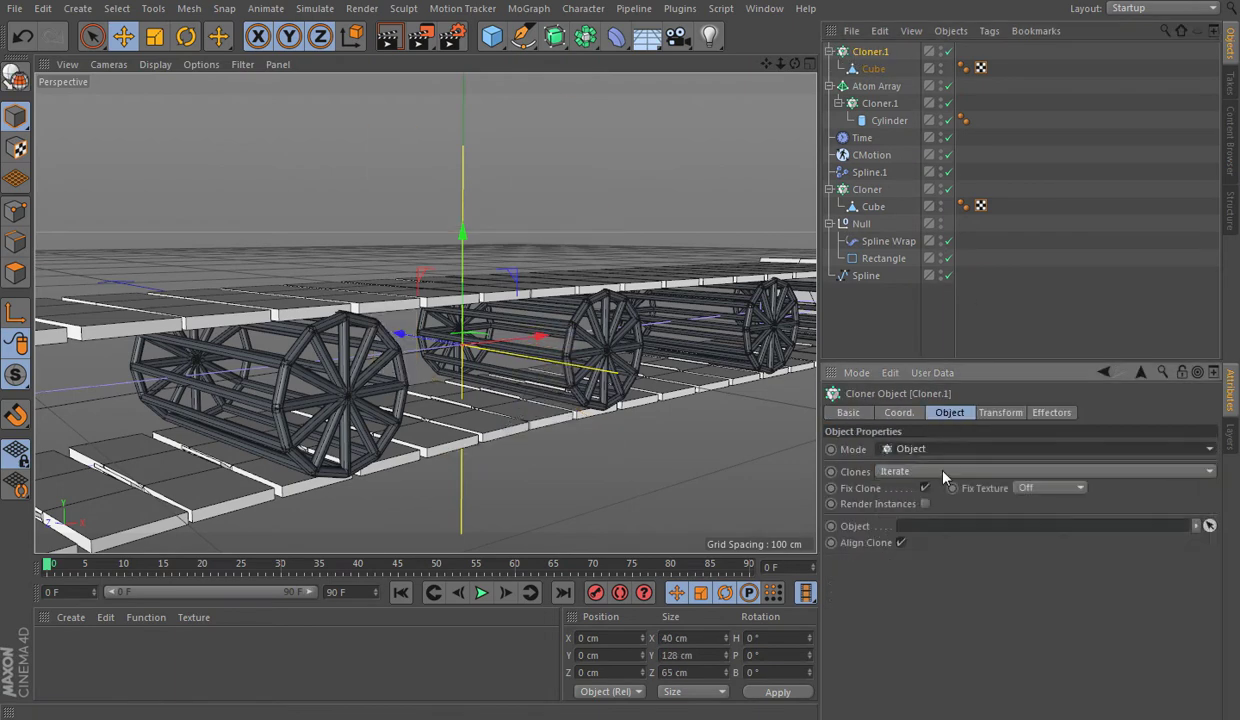
drag(866, 275, 886, 432)
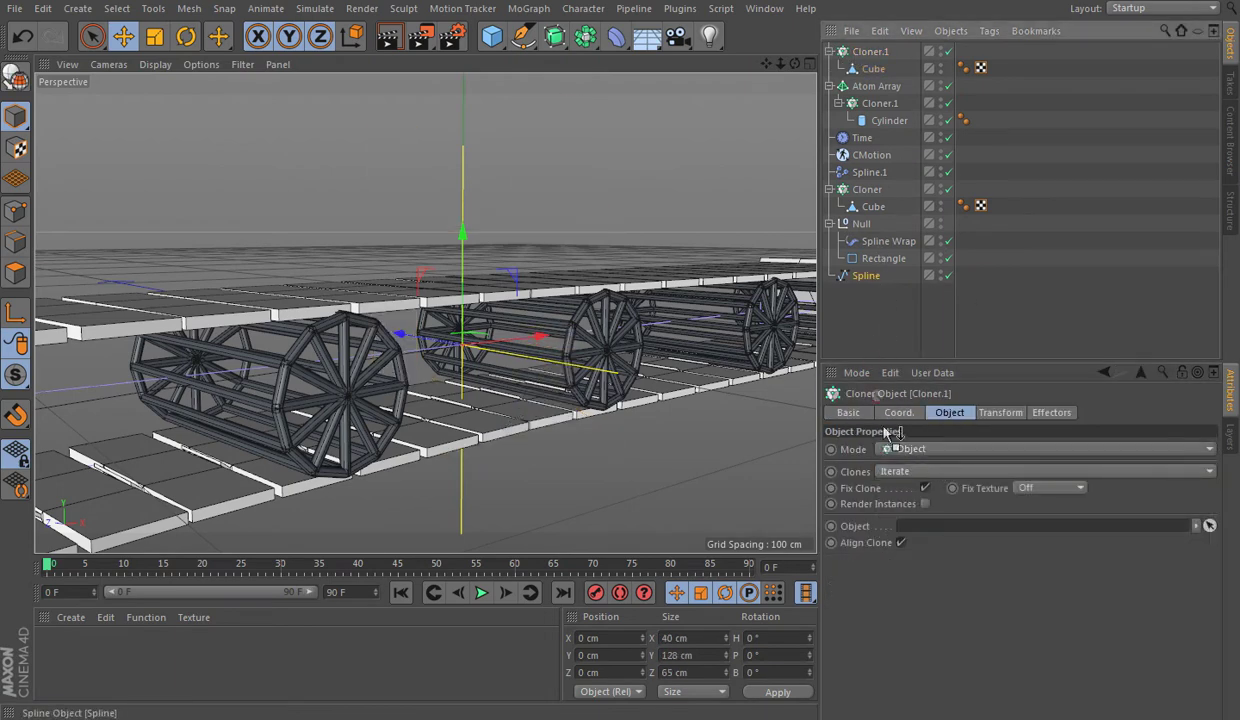
drag(912, 527, 912, 527)
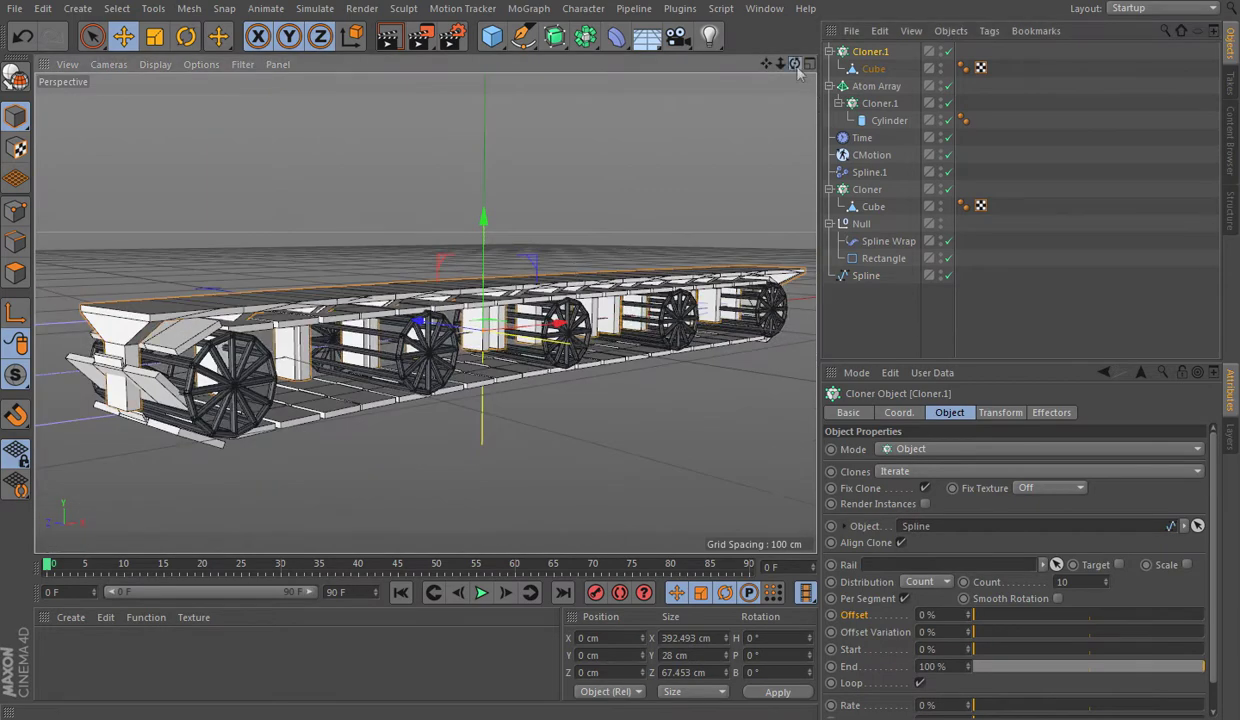
Step: Distribute the support clones by Step every 81 cm with a 4% offset
drag(794, 63, 760, 90)
click(937, 582)
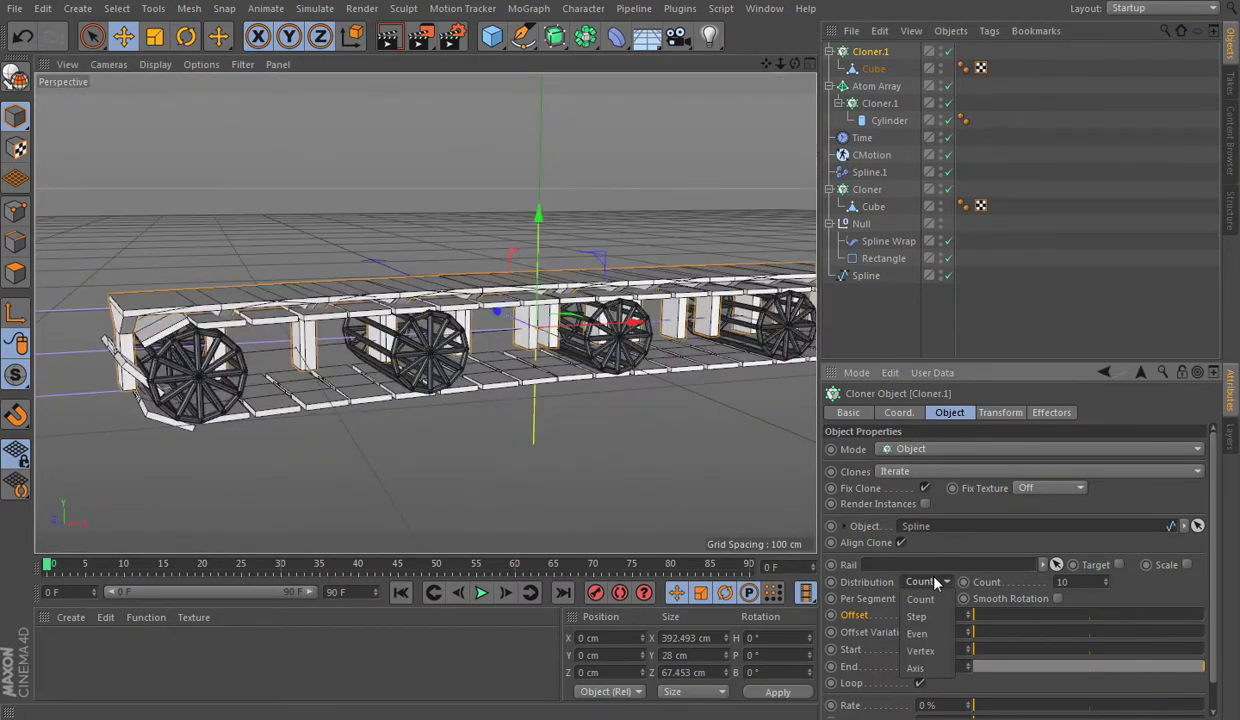
click(917, 616)
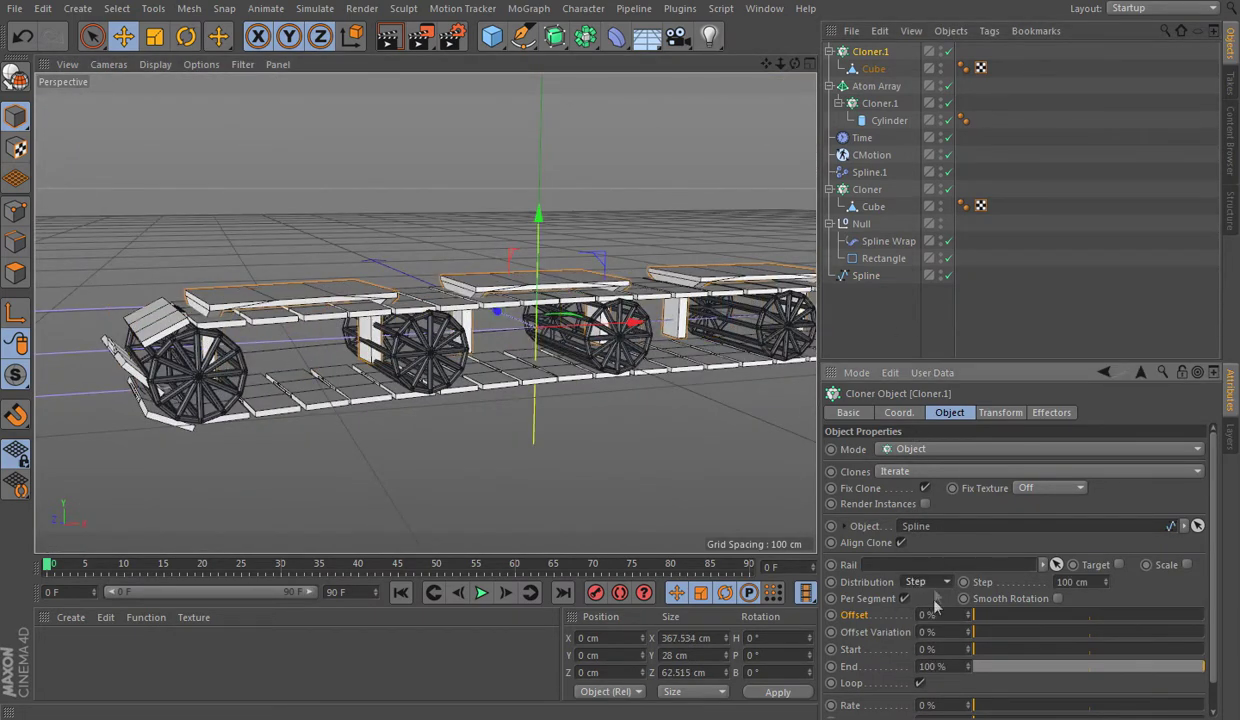
click(875, 104)
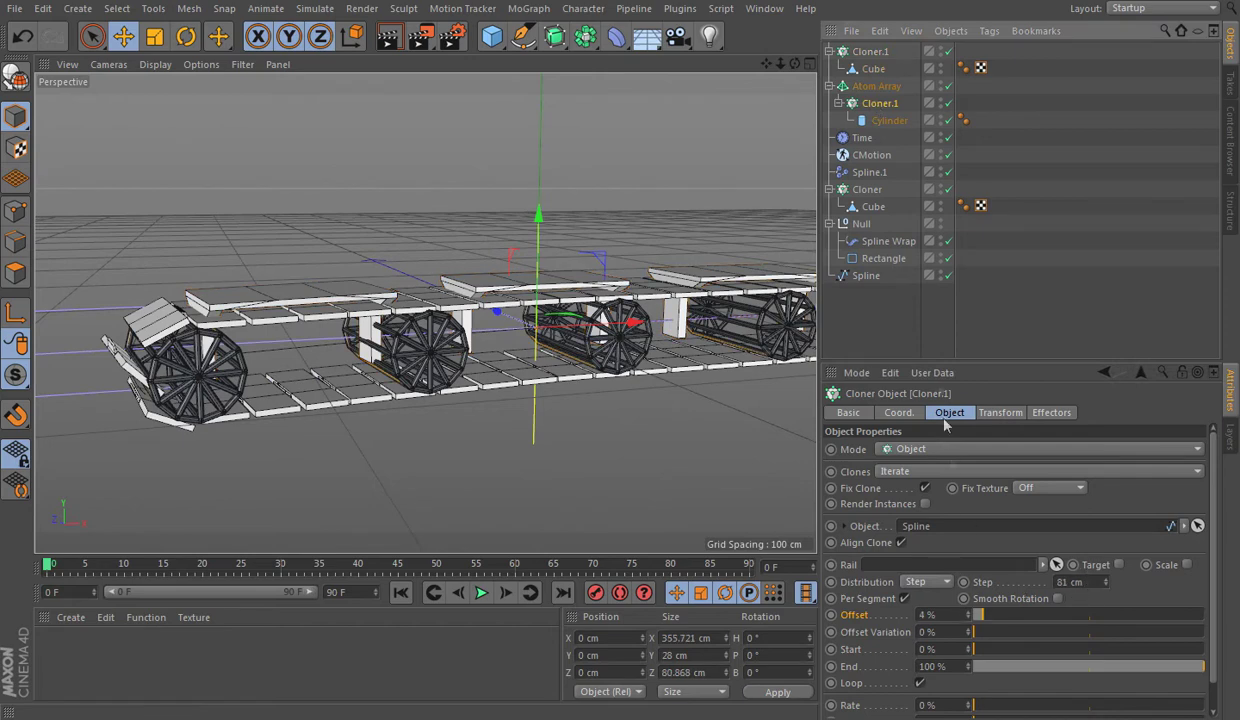
key(ctrl+z)
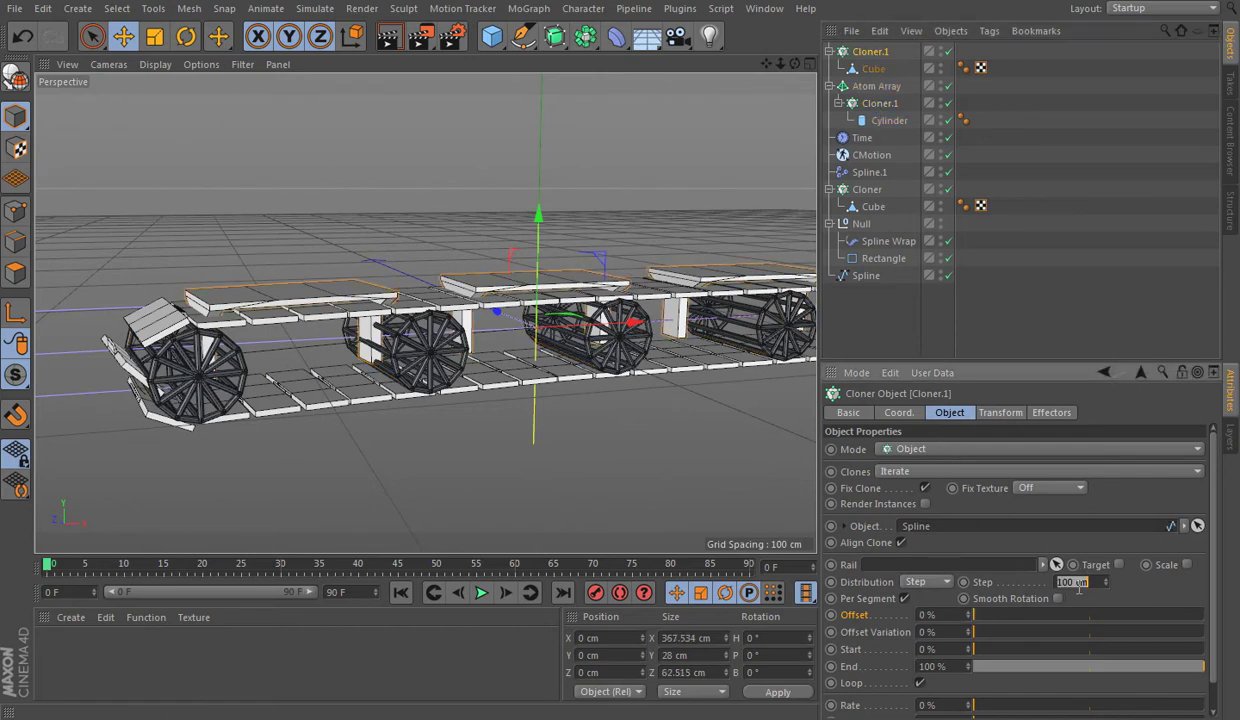
text(4)
key(Return)
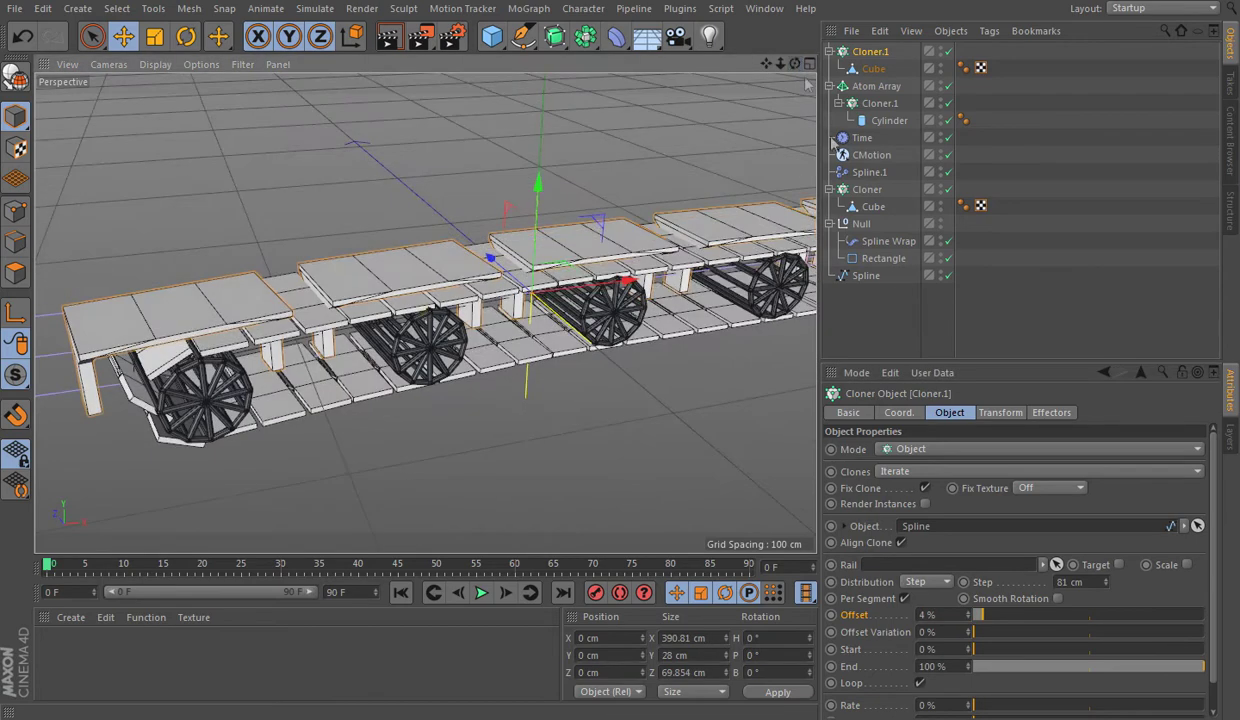
Step: Rotate the support Cube 90° in heading and 180° in pitch so the supports stand flipped
click(872, 69)
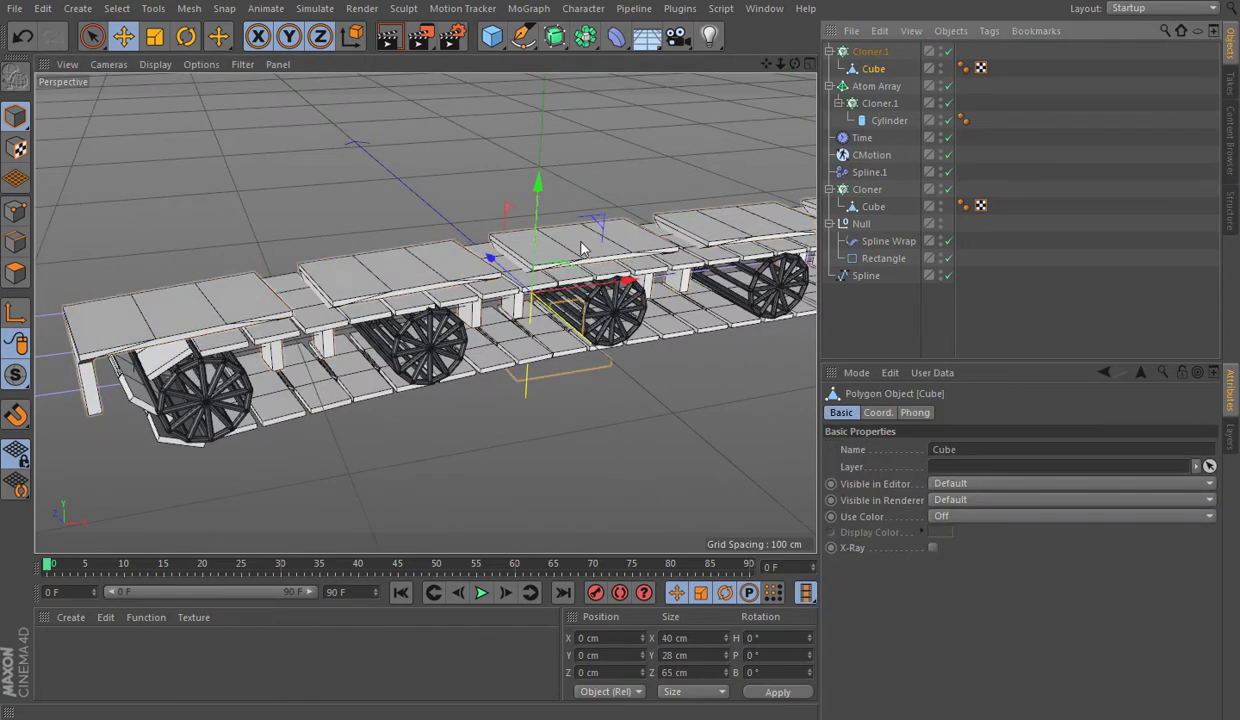
click(186, 36)
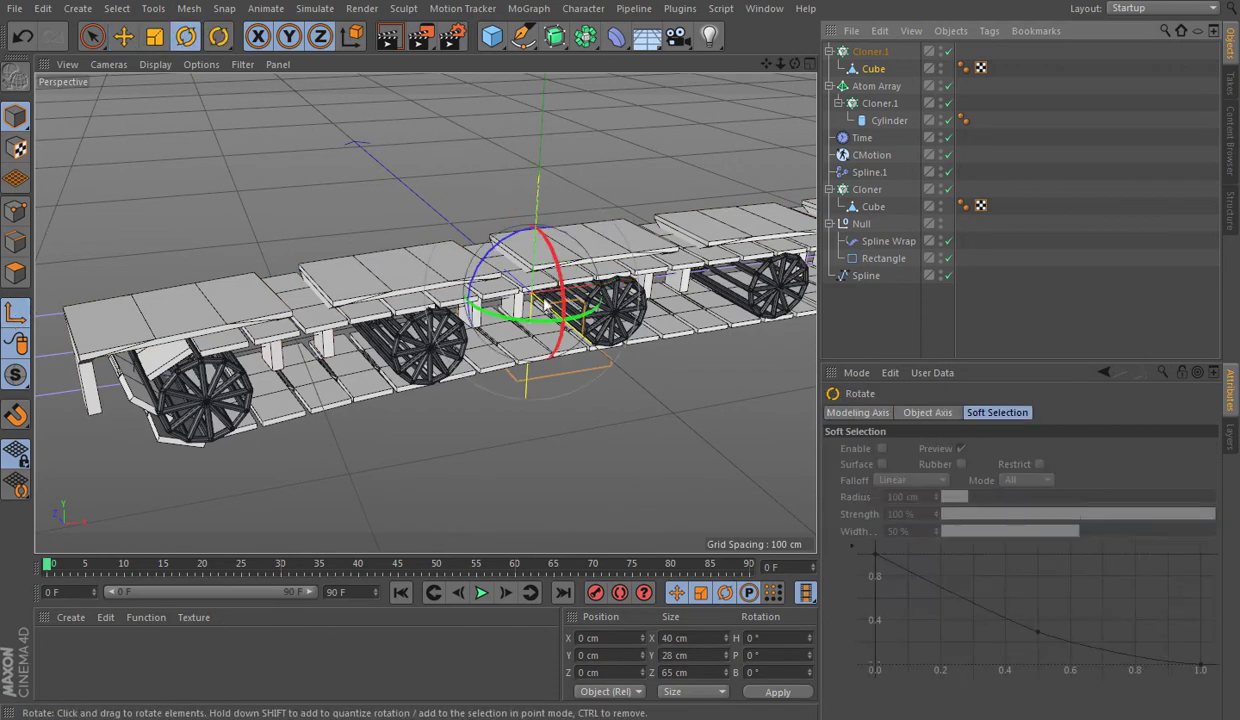
mouse_move(585, 312)
mouse_down()
mouse_move(478, 311)
mouse_move(641, 303)
mouse_up()
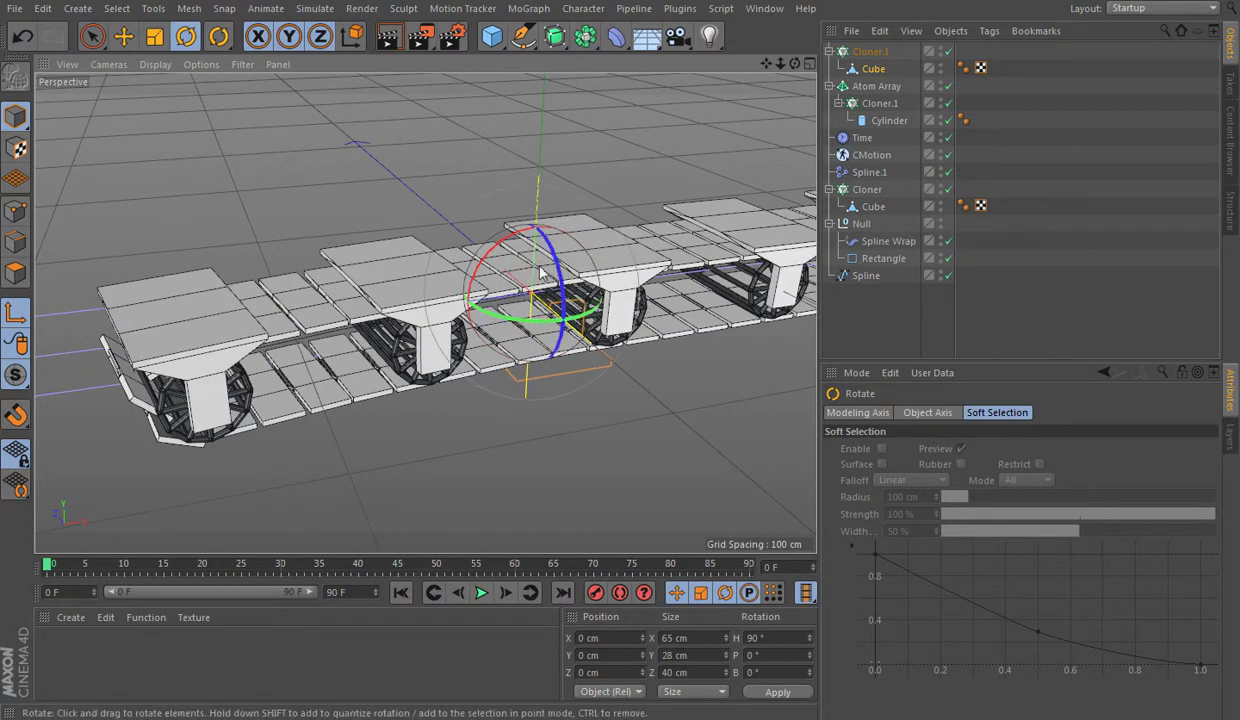
mouse_move(486, 249)
mouse_down()
mouse_move(472, 296)
mouse_move(567, 337)
mouse_up()
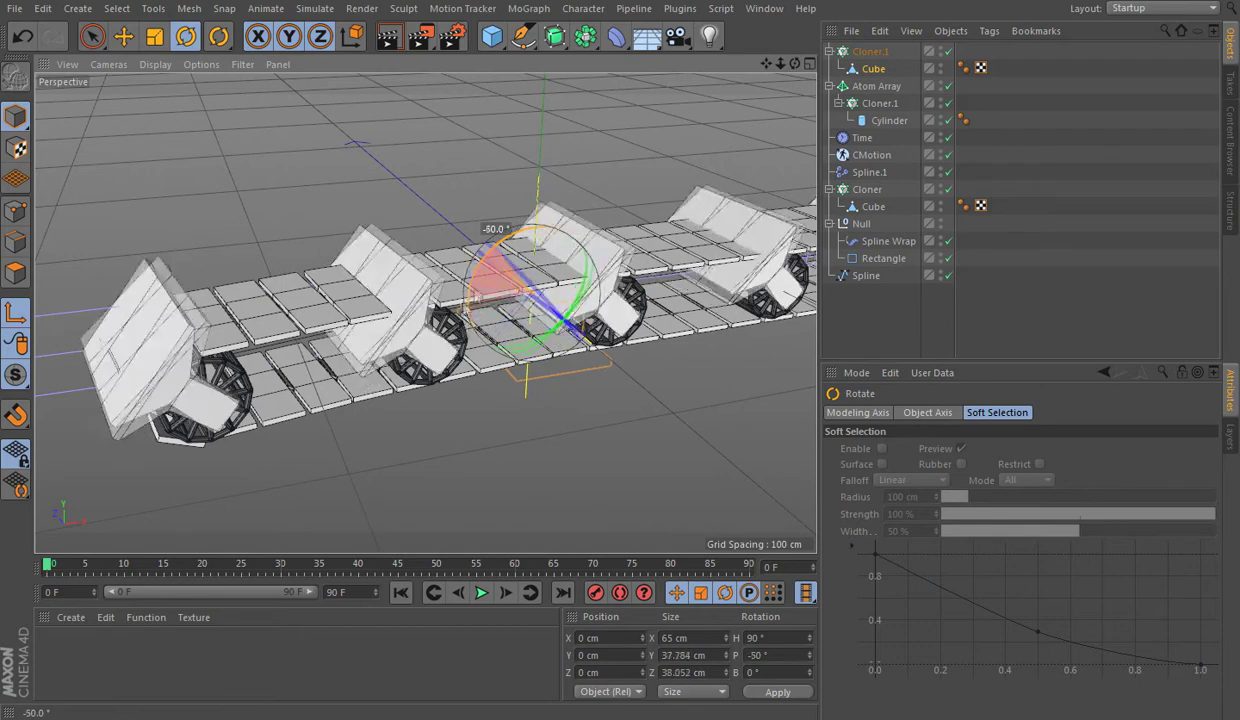
click(124, 36)
Step: Switch the viewport to Gouraud Shading and preview the plank conveyor animation
click(155, 64)
click(172, 88)
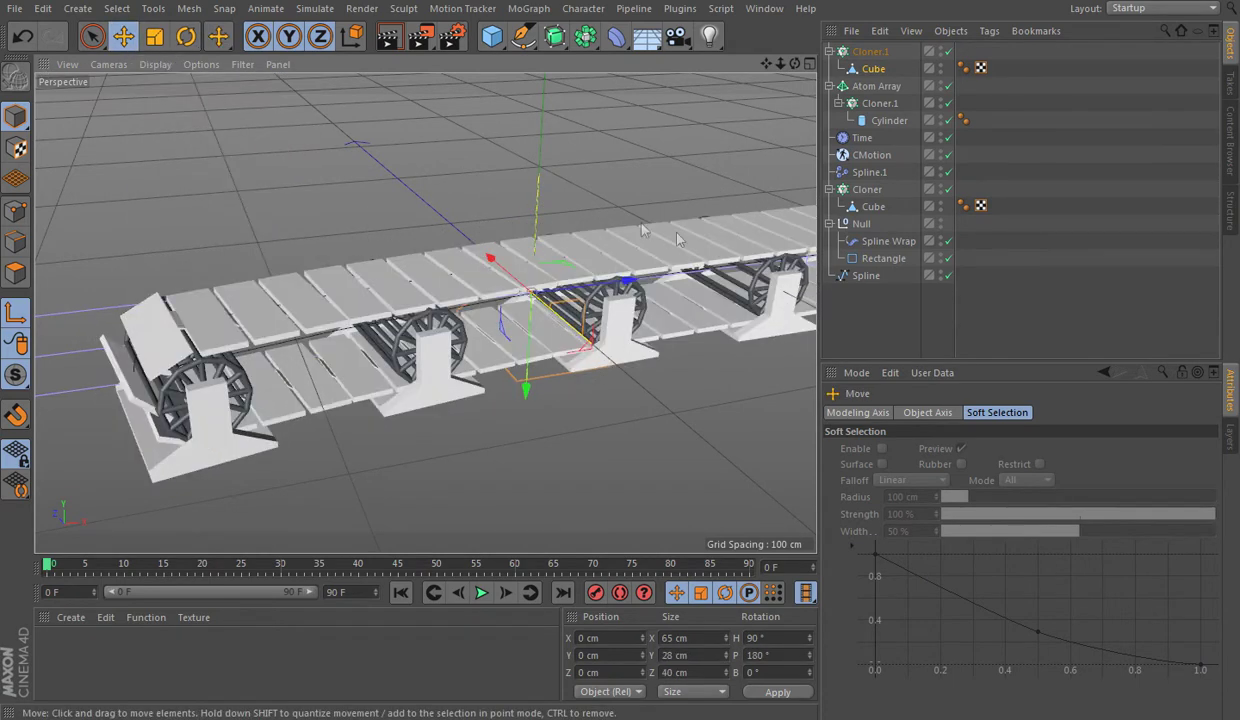
alt+drag(735, 183, 494, 336)
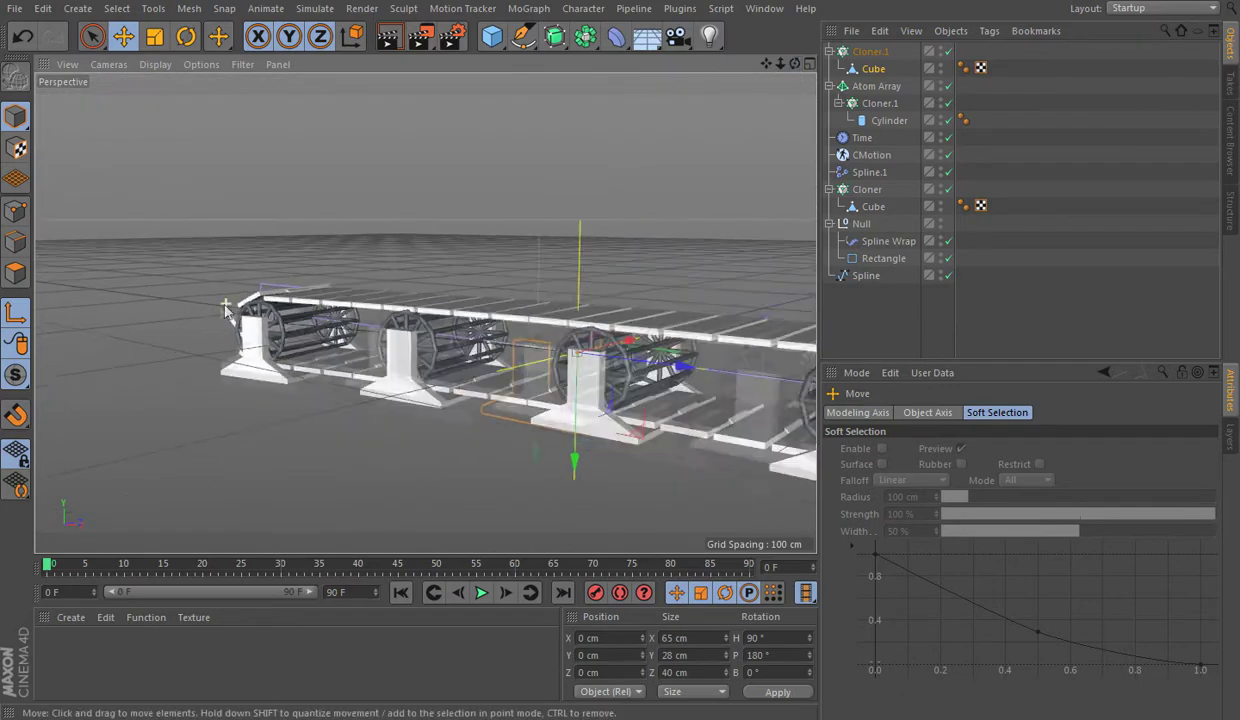
click(481, 592)
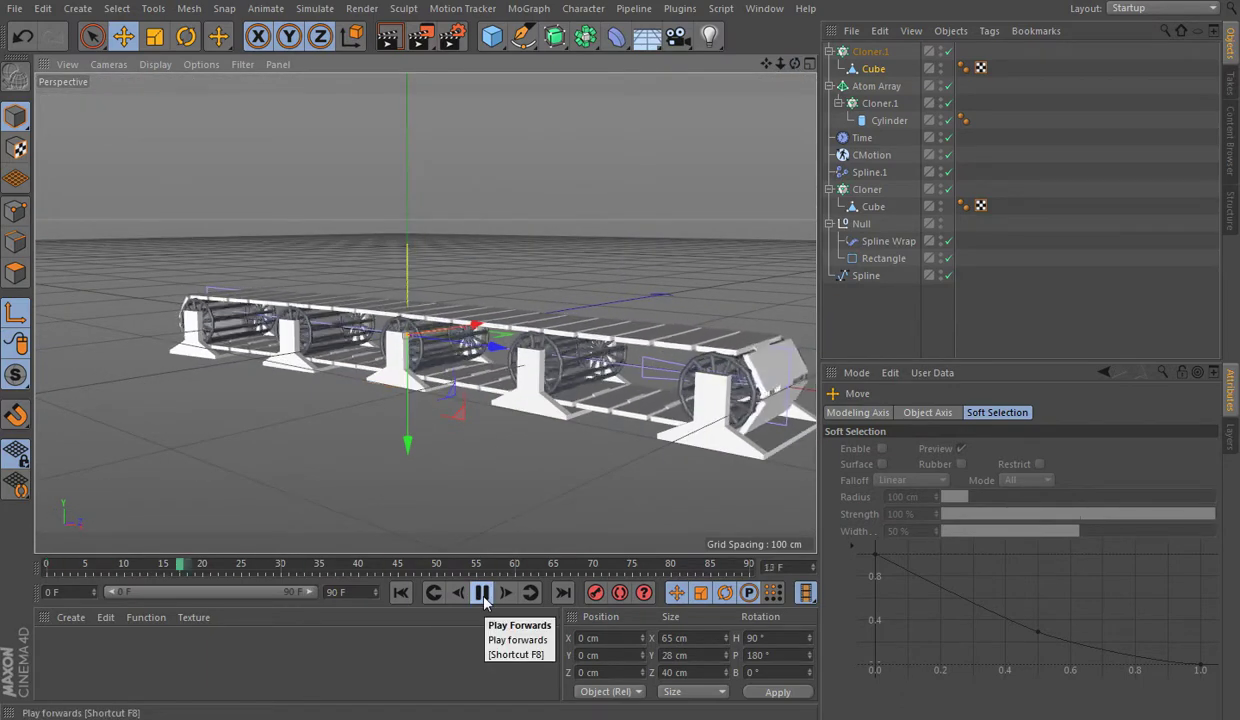
click(482, 593)
mouse_move(460, 330)
alt+mouse_down()
mouse_move(349, 336)
mouse_move(445, 297)
alt+mouse_up()
scroll(349, 336, up, 5)
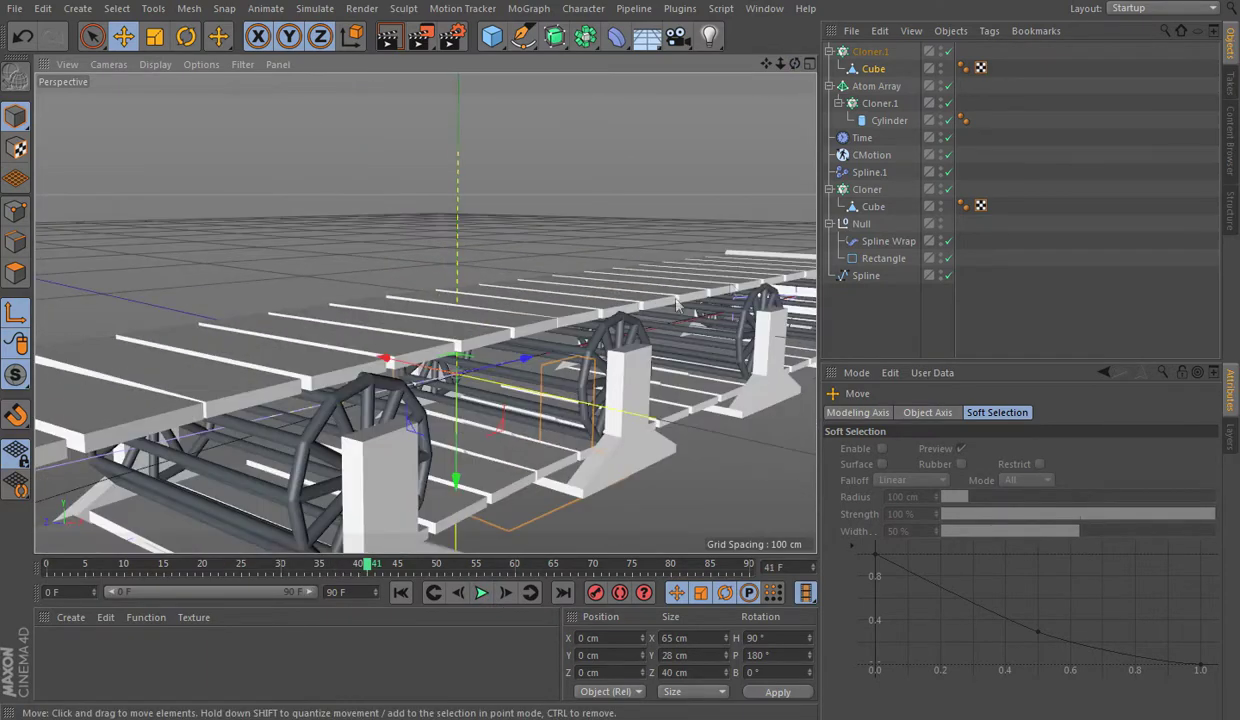
Step: Add a Random effector and link it in the plank Cloner's Effectors list
click(912, 312)
click(528, 8)
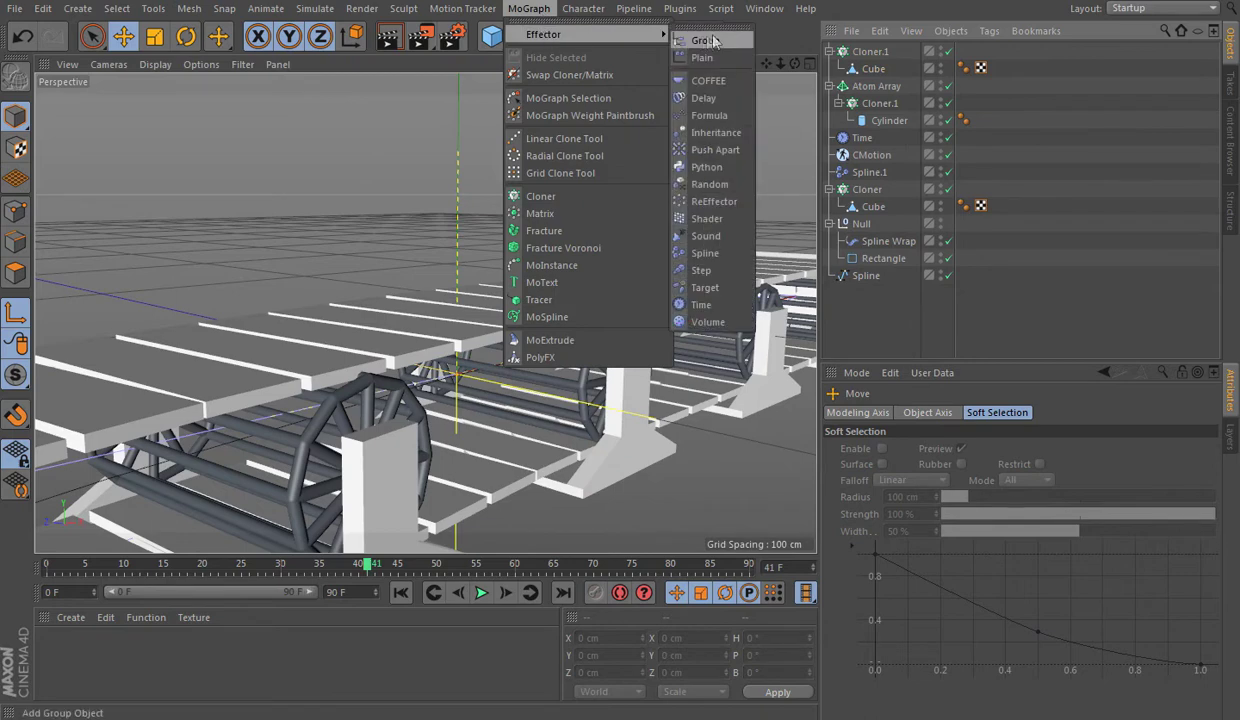
click(721, 184)
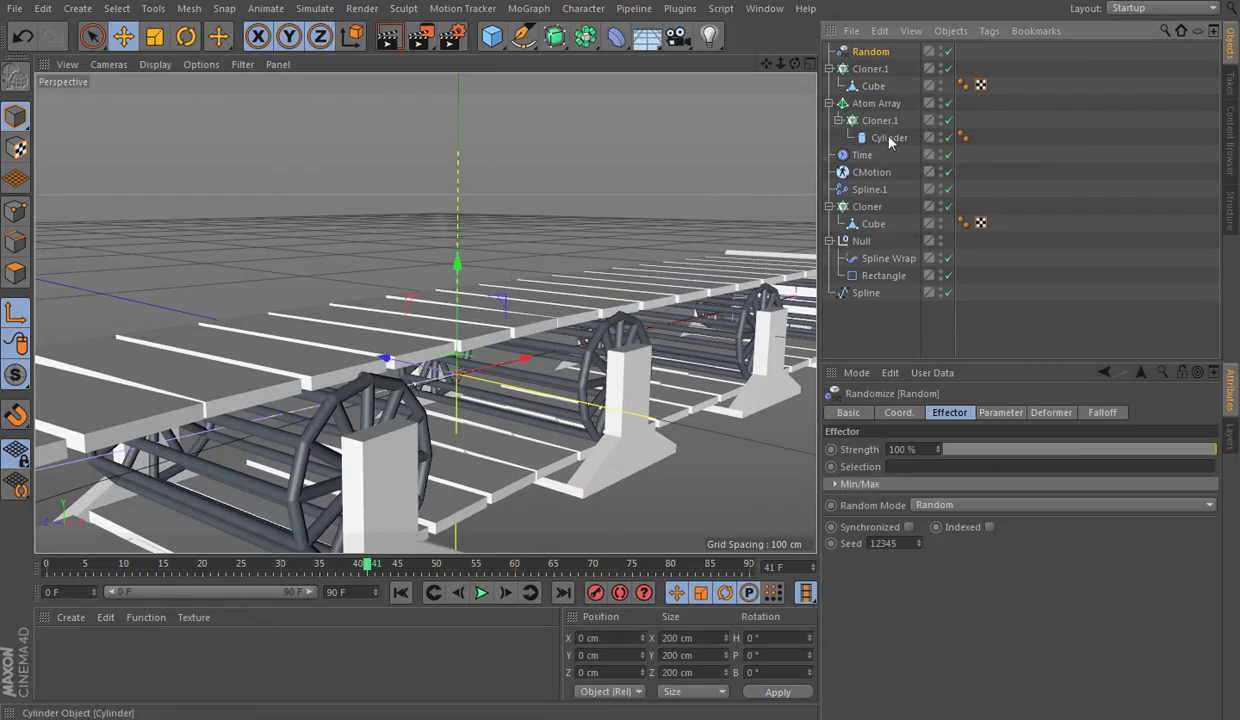
click(866, 207)
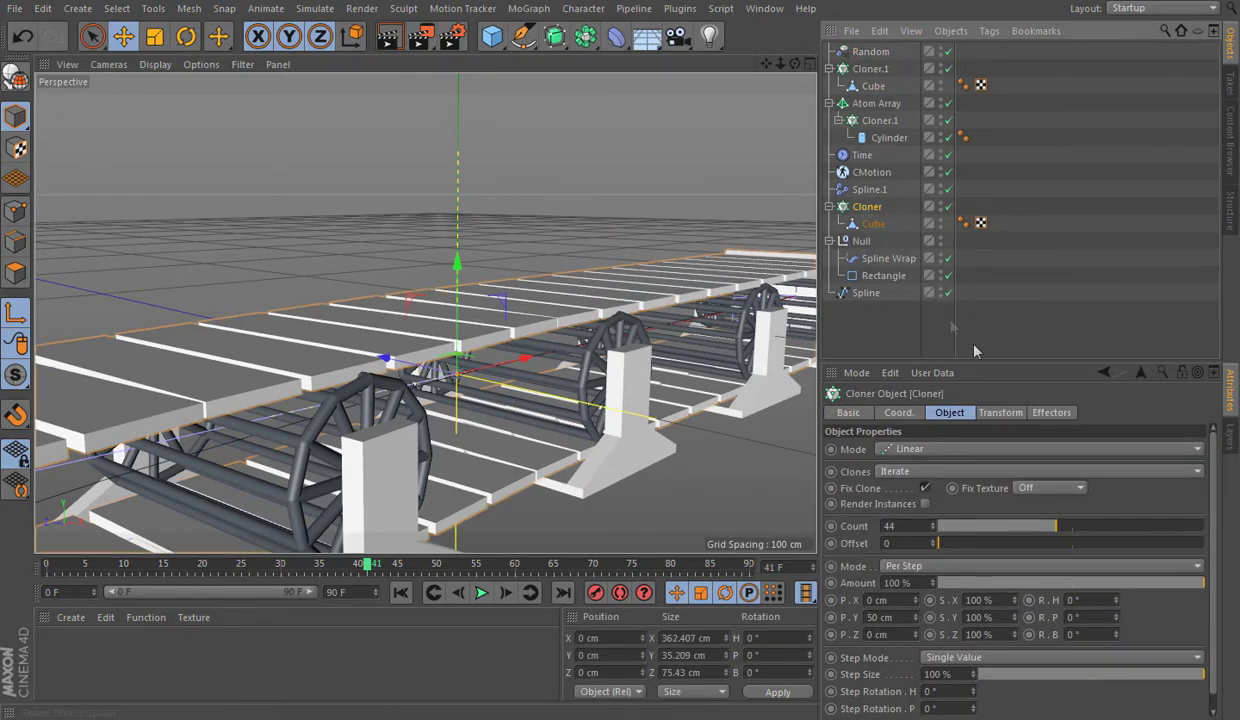
click(1051, 412)
drag(871, 51, 940, 470)
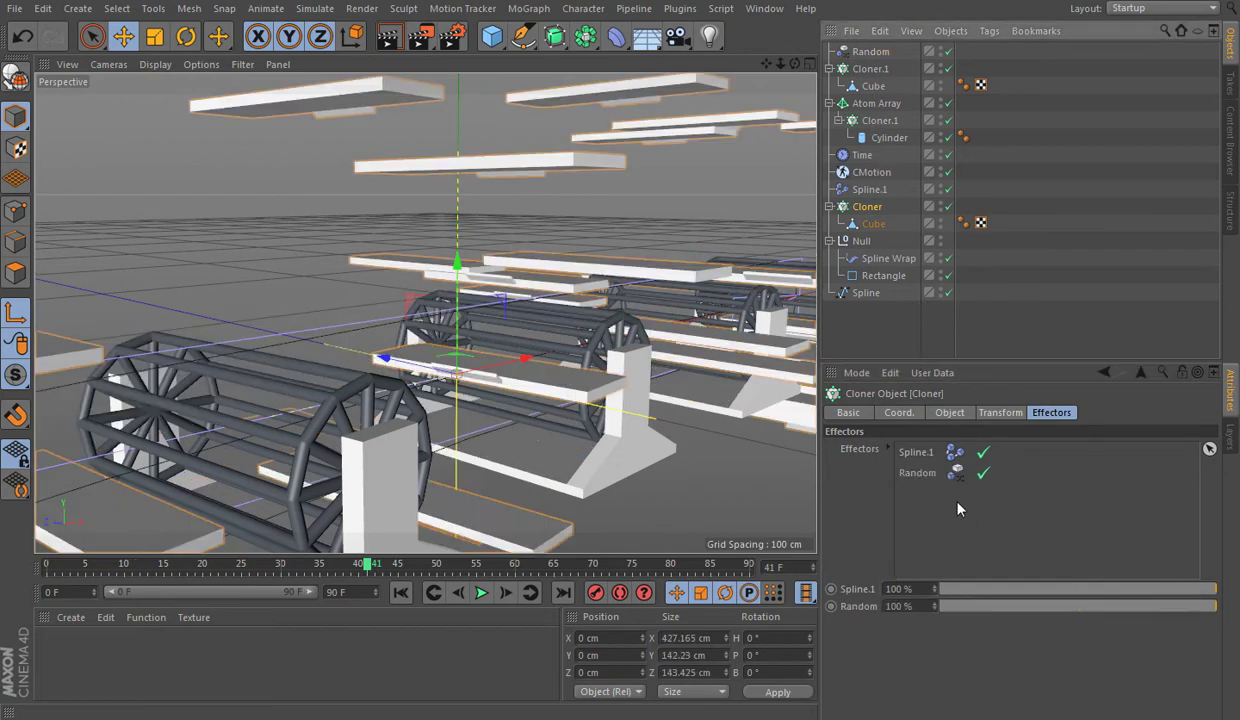
Step: Turn off Position and enable Rotation at 1° for H, P and B on the Random effector
click(870, 51)
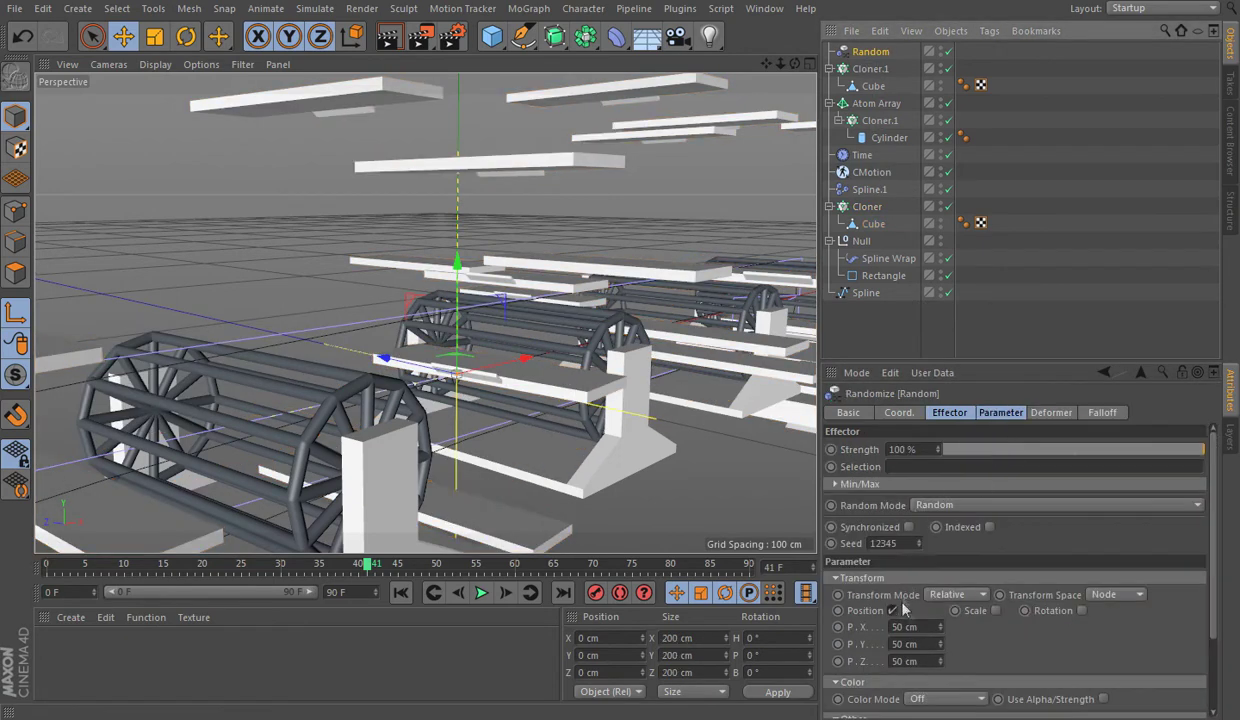
click(1001, 412)
click(892, 480)
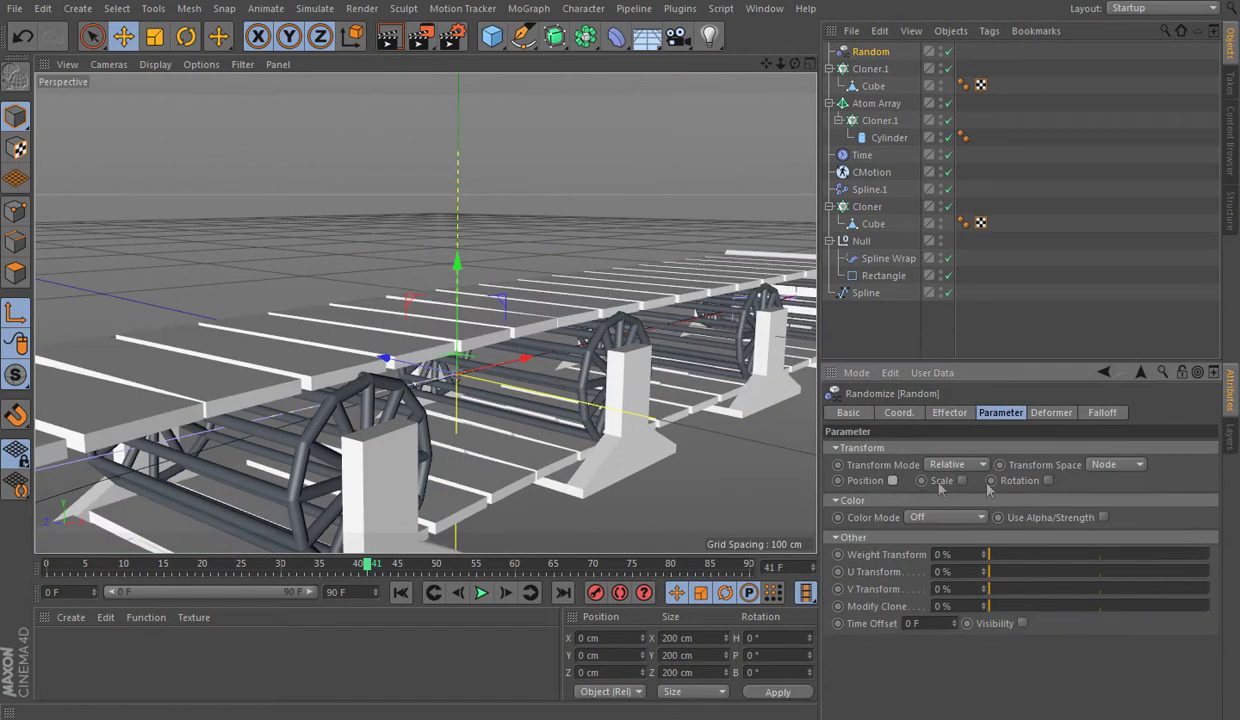
click(1047, 481)
text(1)
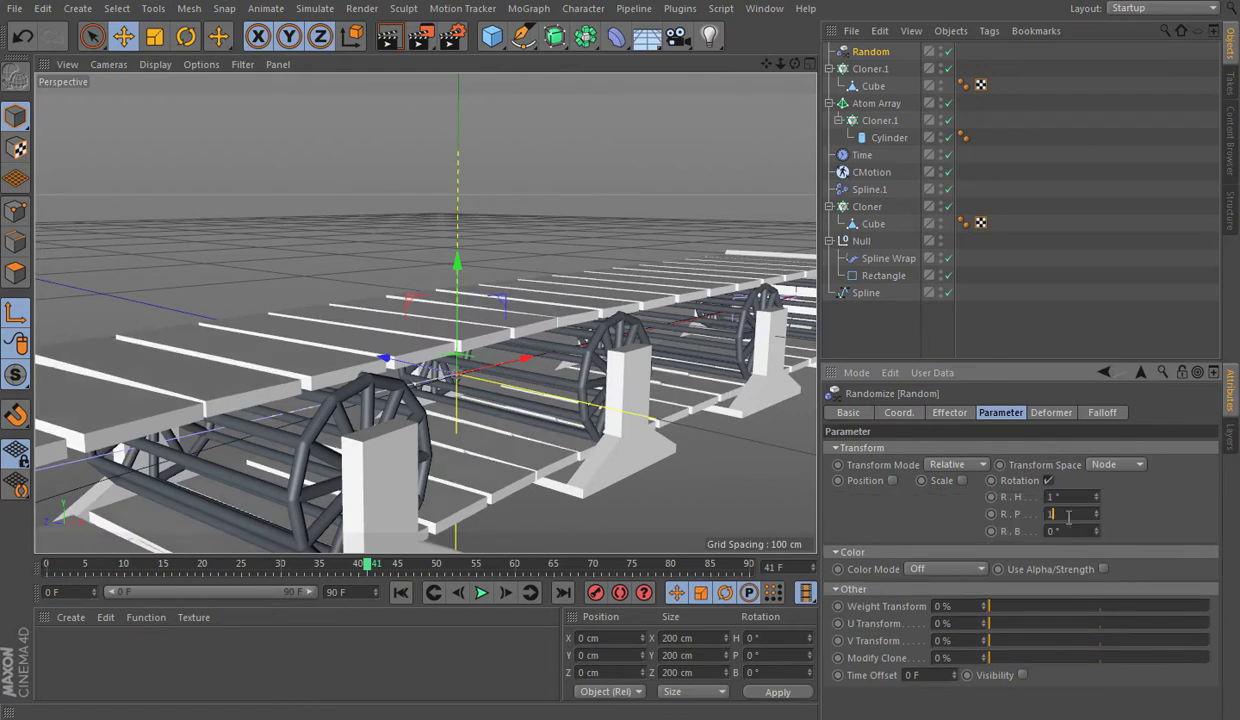
key(Tab)
text(1)
key(Tab)
text(1)
alt+drag(500, 330, 558, 338)
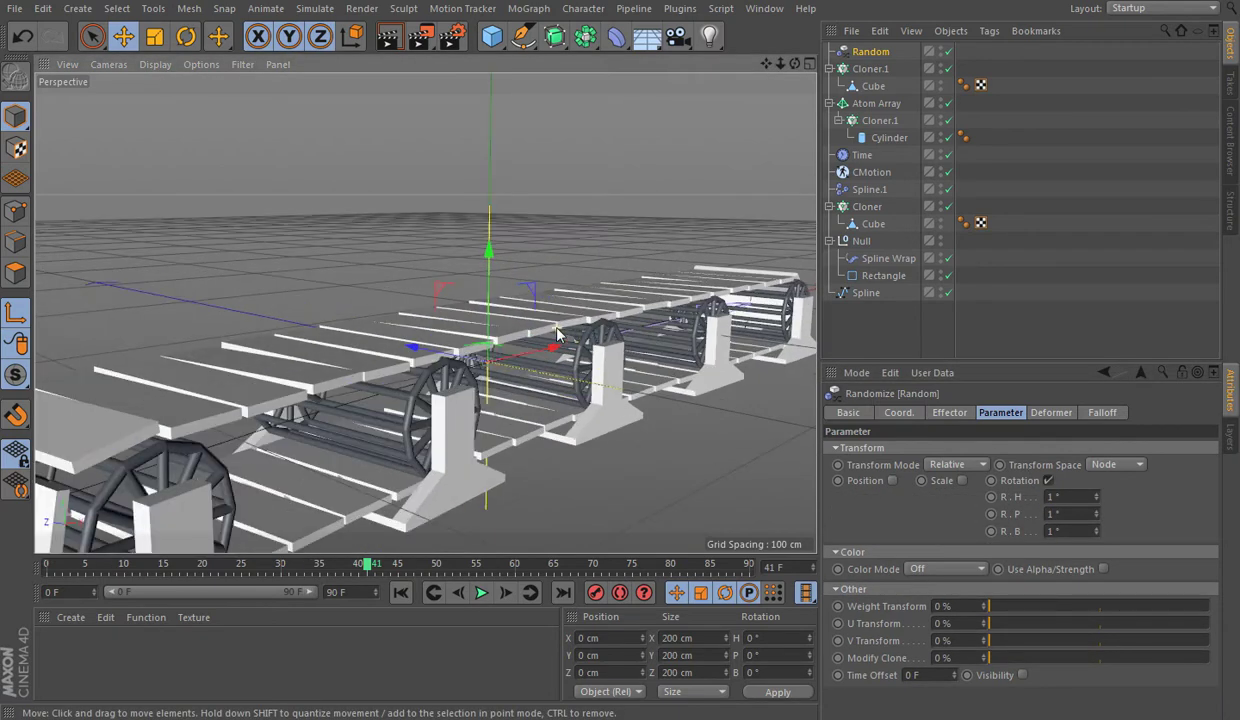
Step: Set the Random effector to Noise mode at 25% scale and preview the wobble
click(945, 413)
click(925, 508)
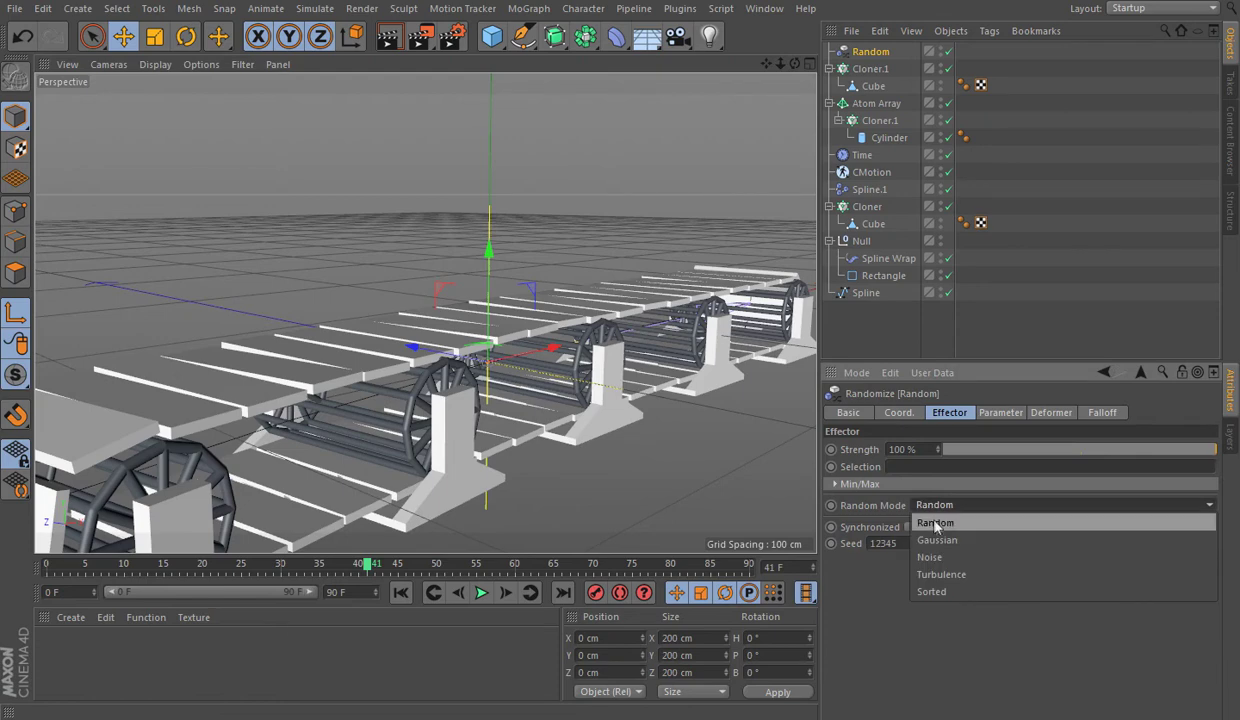
click(914, 540)
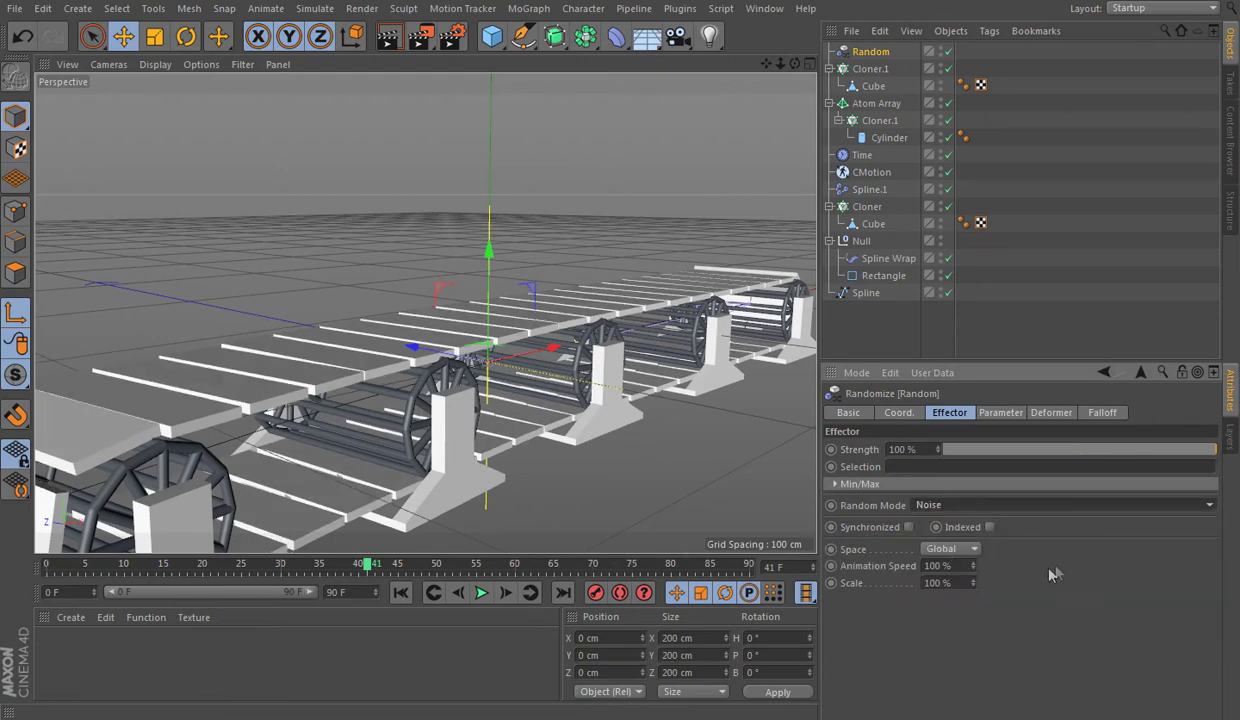
click(937, 583)
drag(971, 583, 971, 583)
text(25)
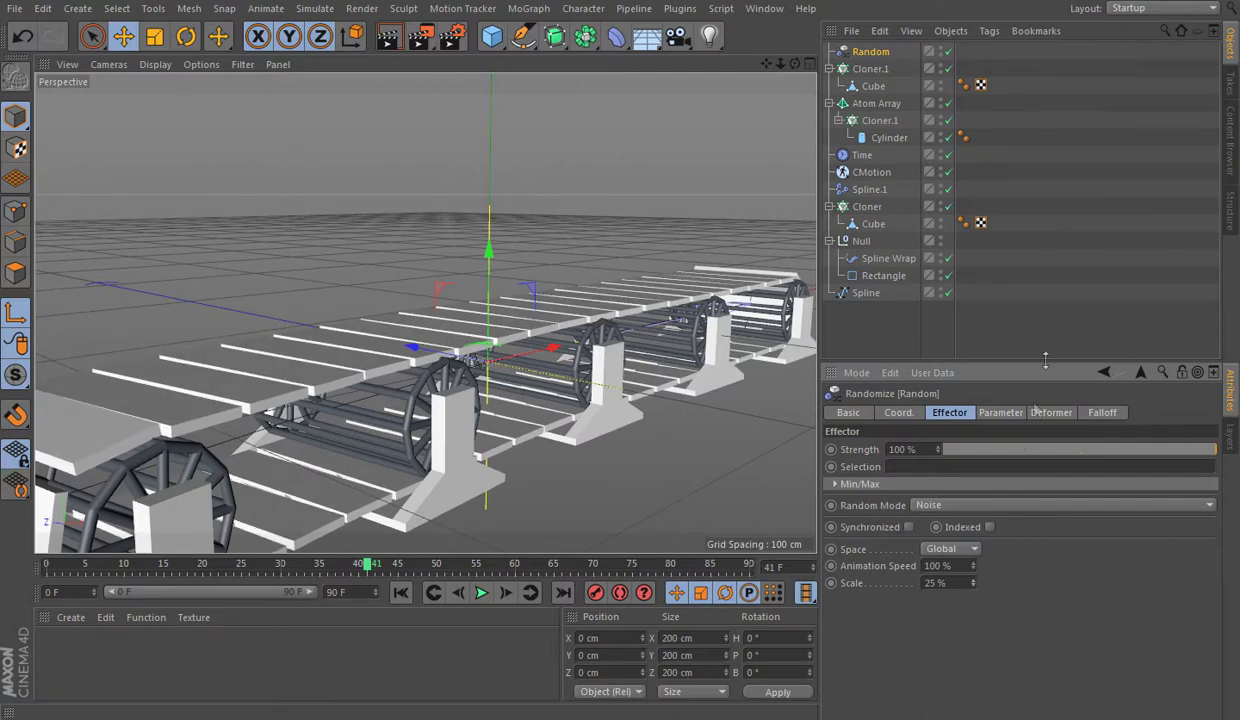
click(1009, 345)
click(481, 593)
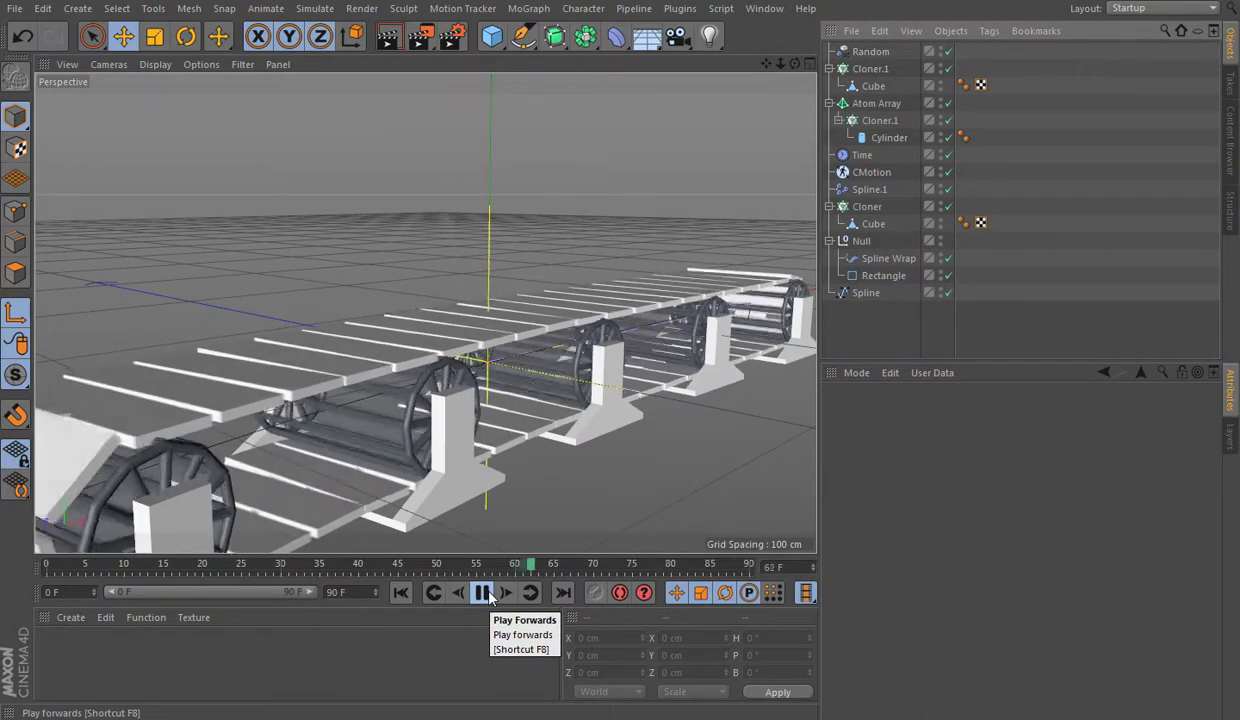
Step: Tag the Cube inside the plank Cloner as a Collider Body and review its collision settings
click(482, 593)
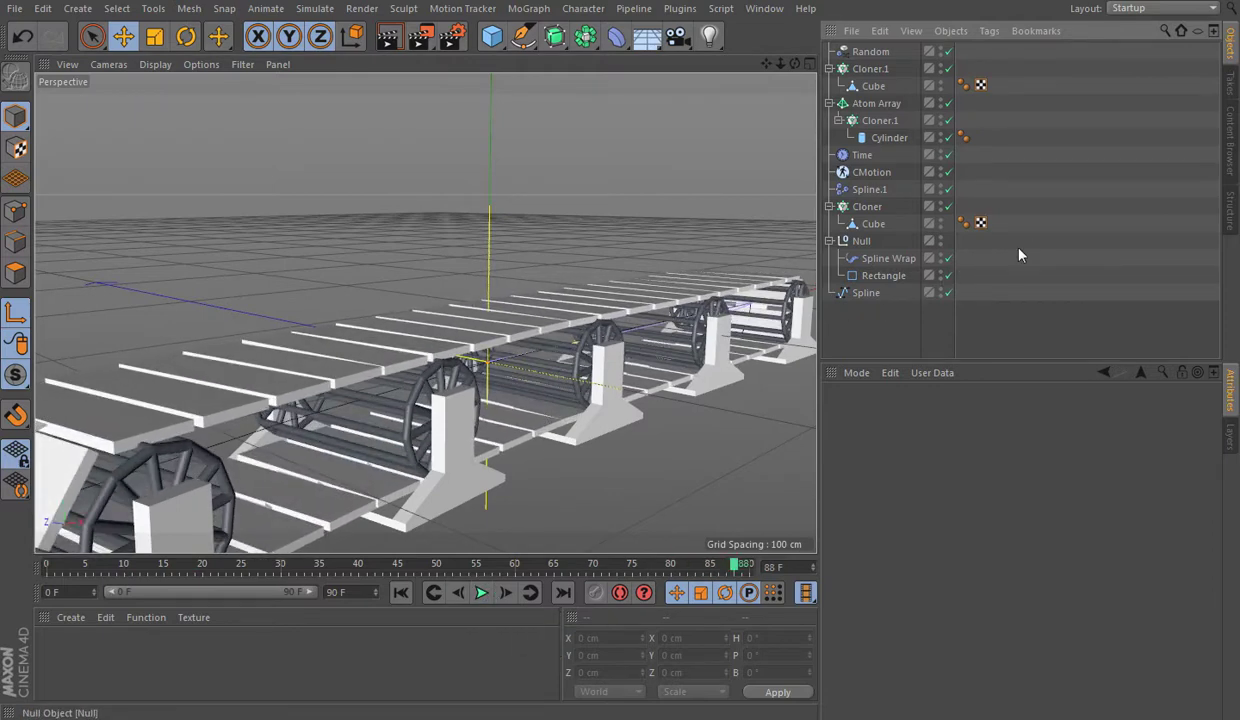
click(866, 226)
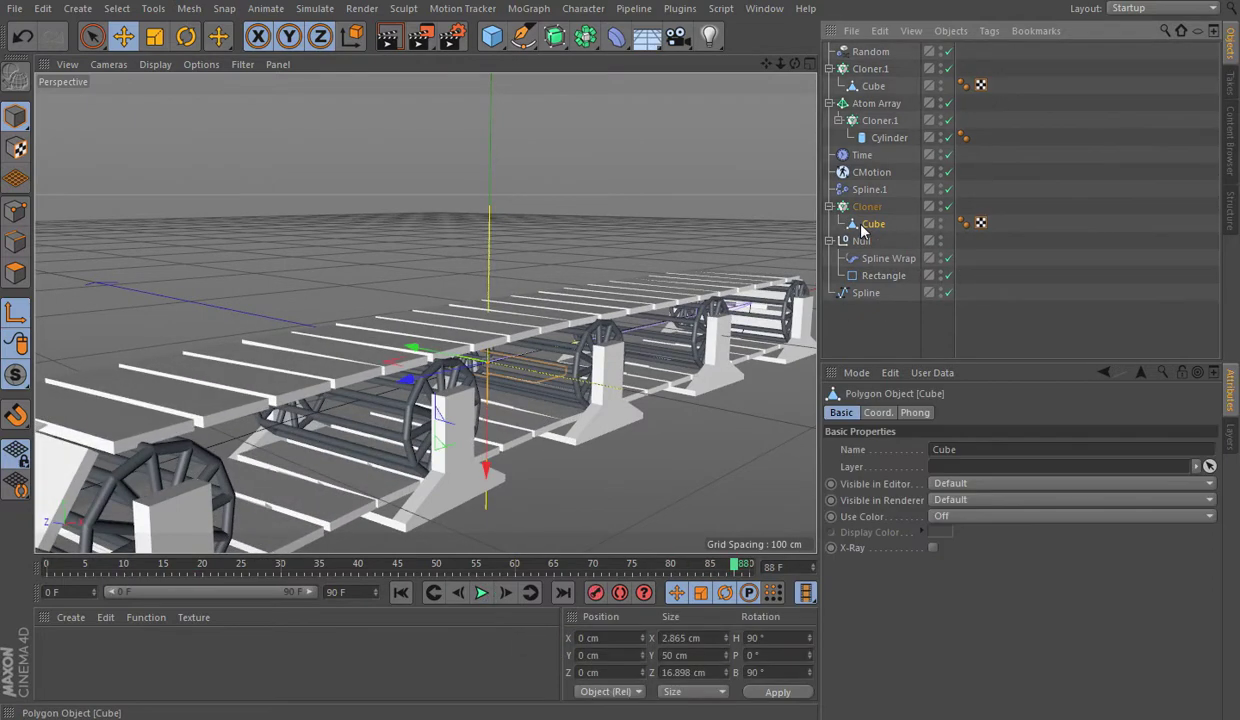
right_click(862, 230)
mouse_move(918, 184)
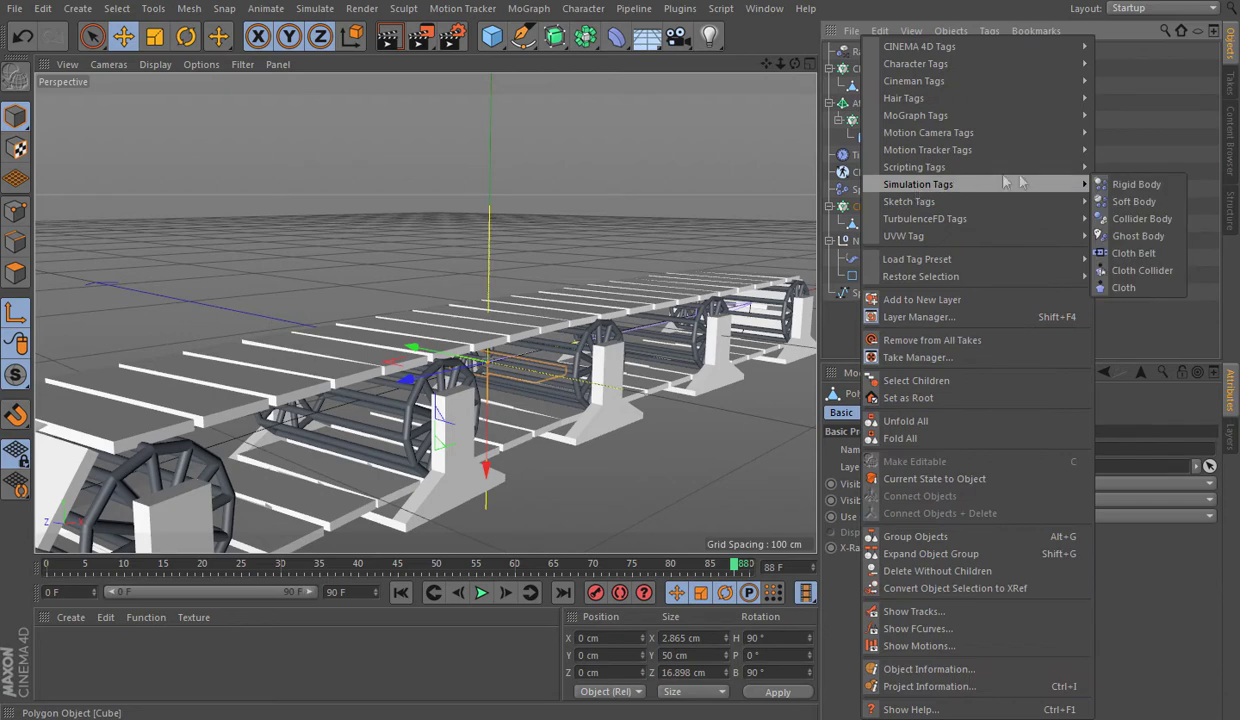
click(1140, 218)
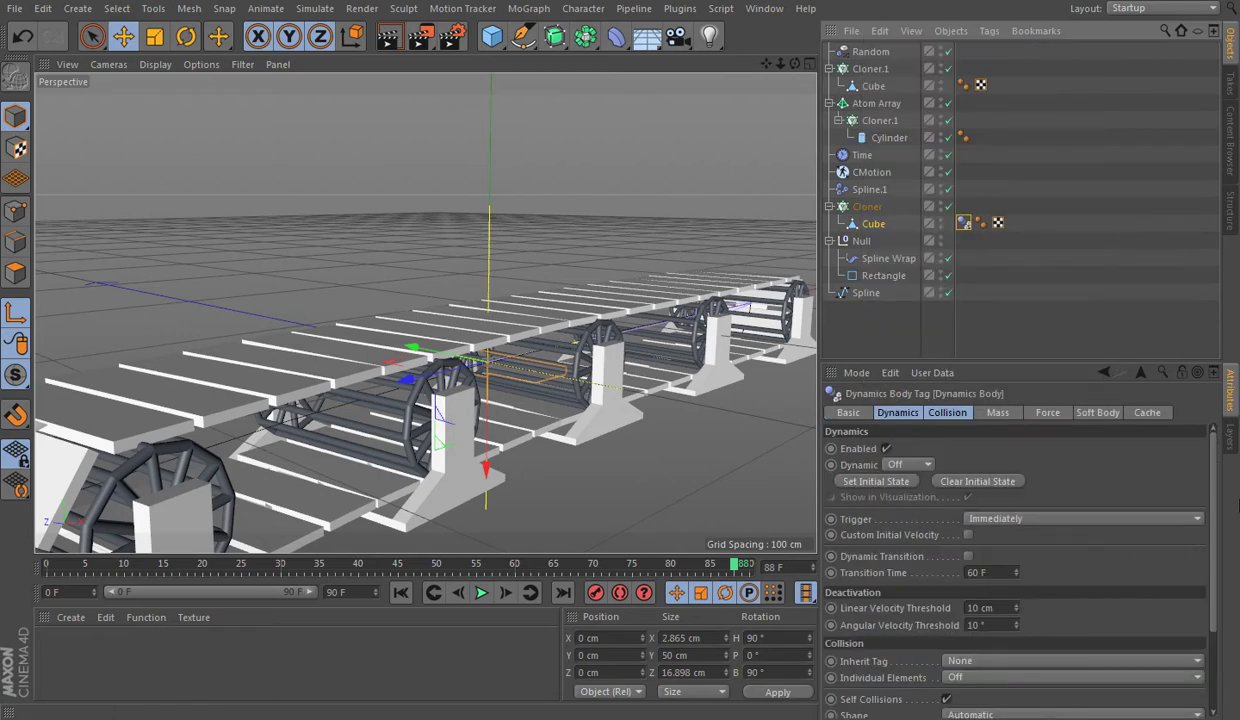
click(950, 413)
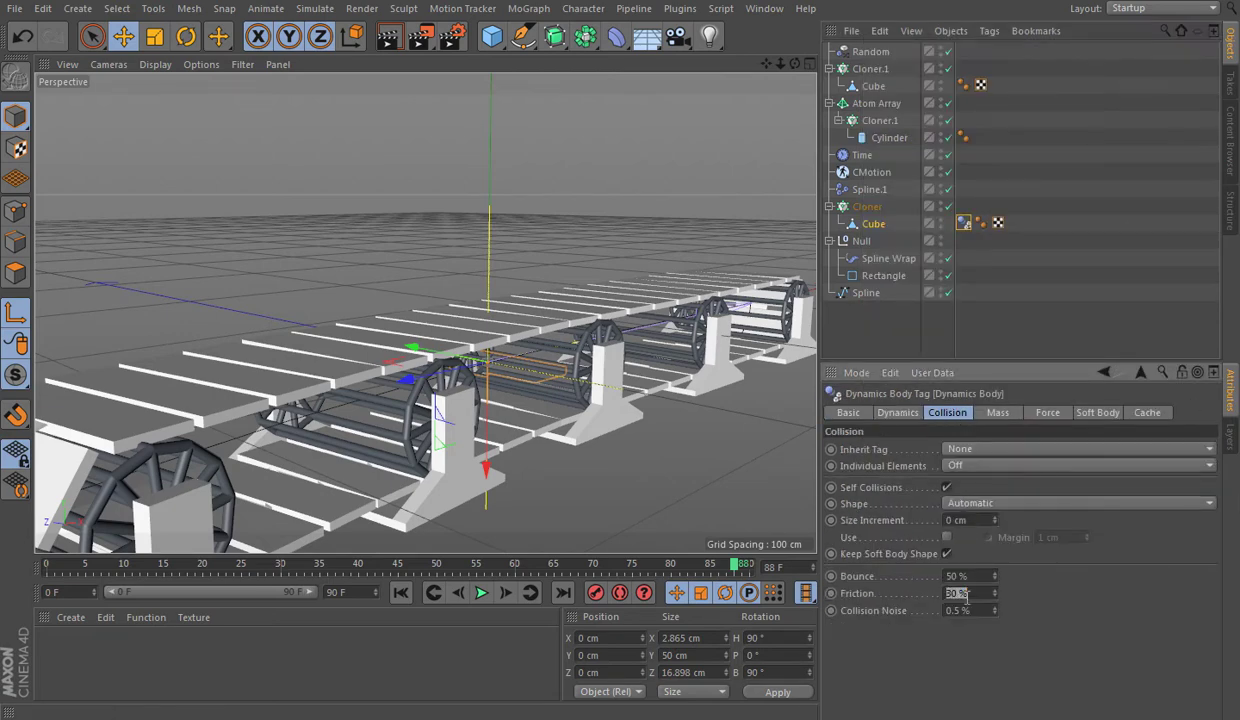
click(1013, 339)
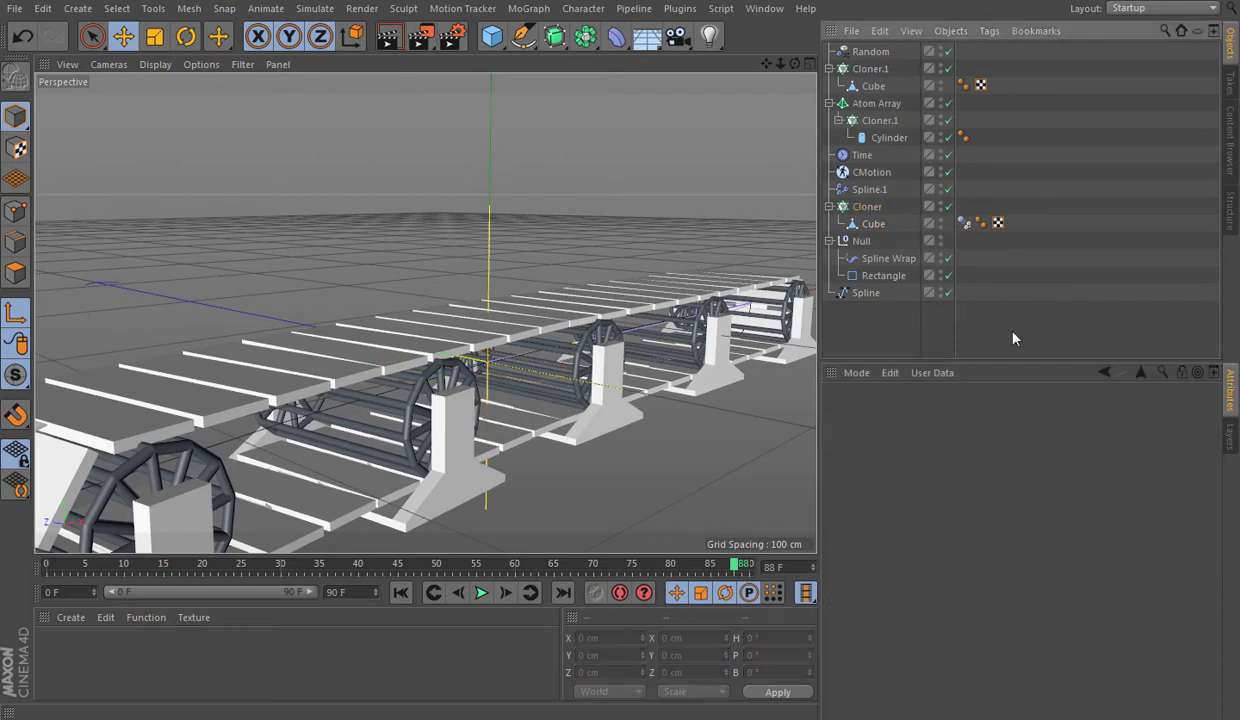
Step: Add a Cube primitive and size it 20 × 20 × 20 cm
drag(492, 36, 635, 55)
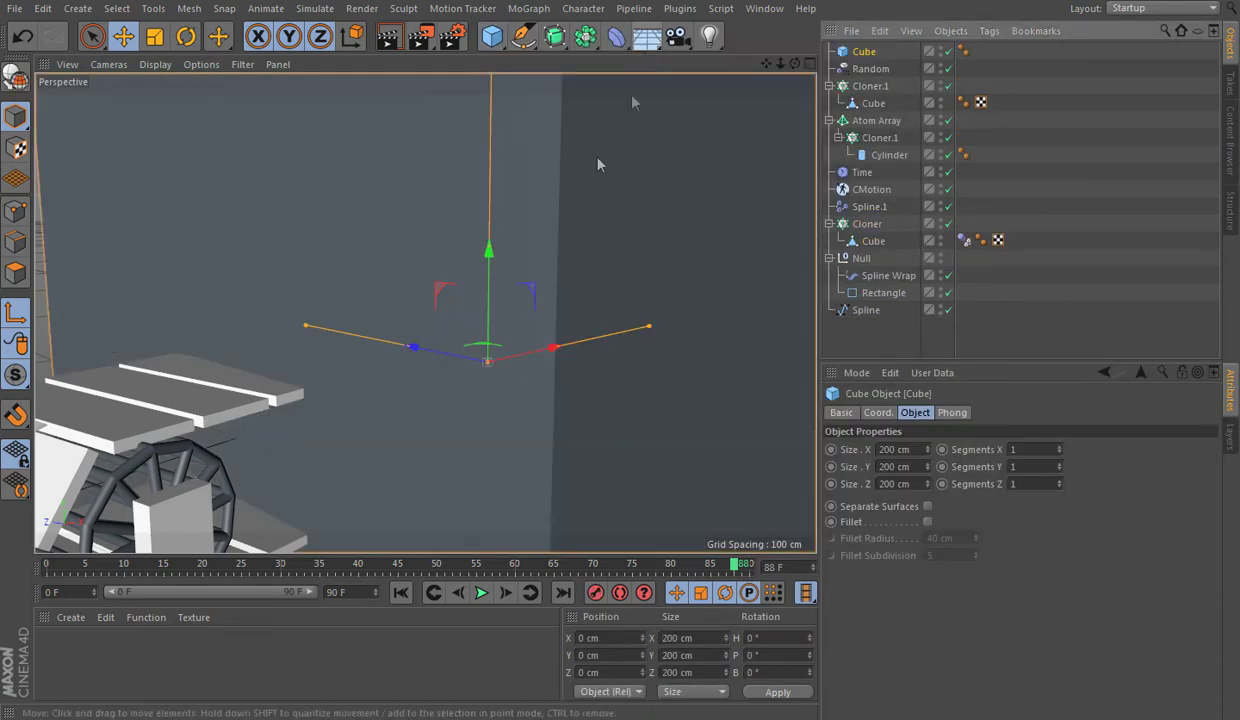
scroll(481, 337, up, 2)
click(905, 450)
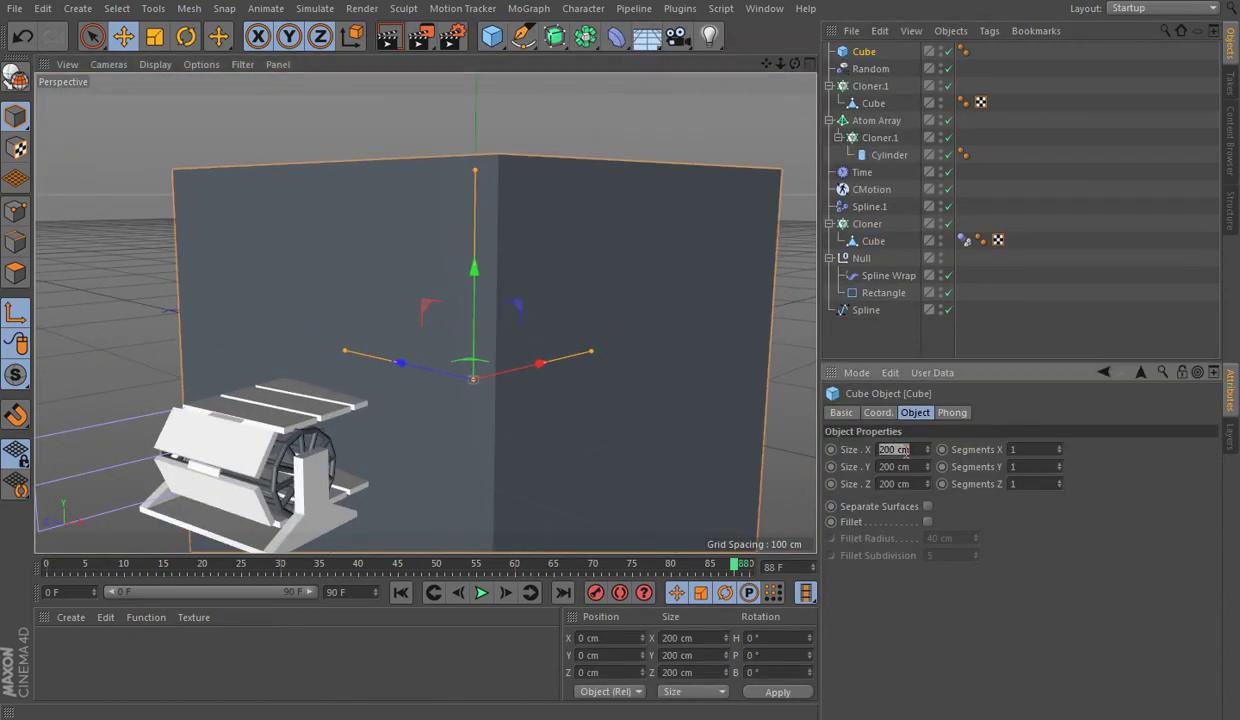
text(20)
key(Tab)
text(20)
key(Tab)
text(20)
key(Return)
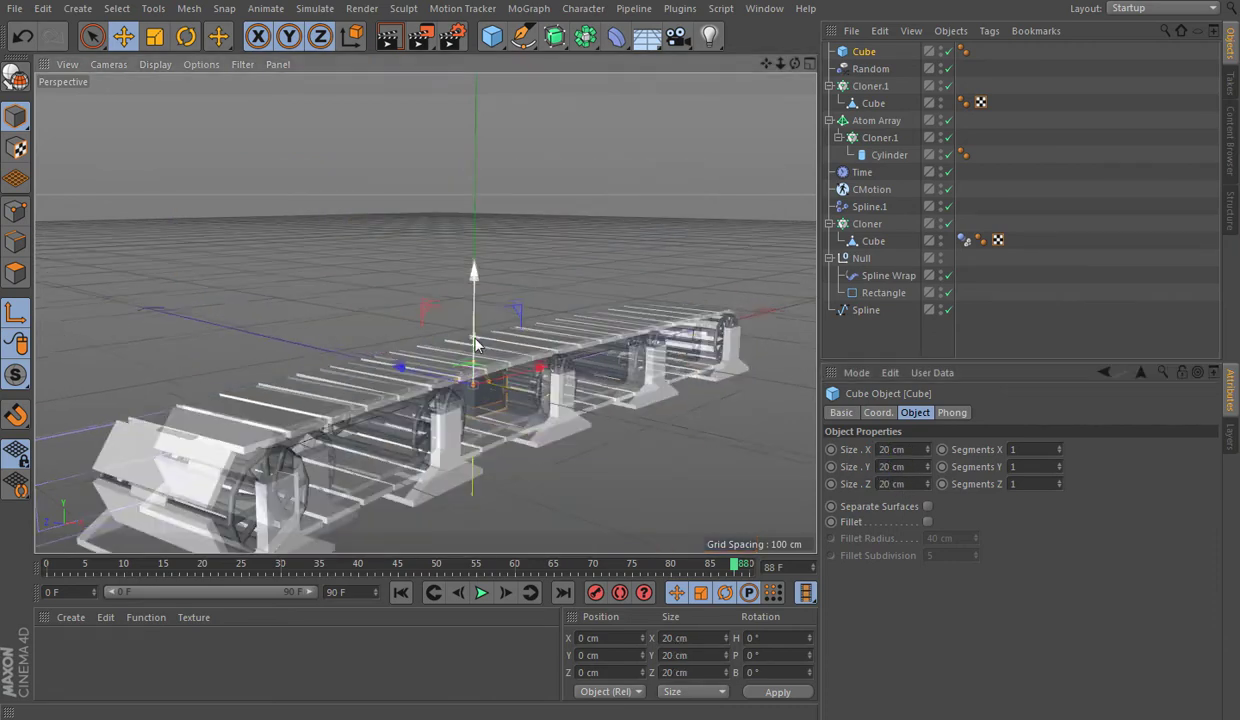
scroll(475, 344, up, 2)
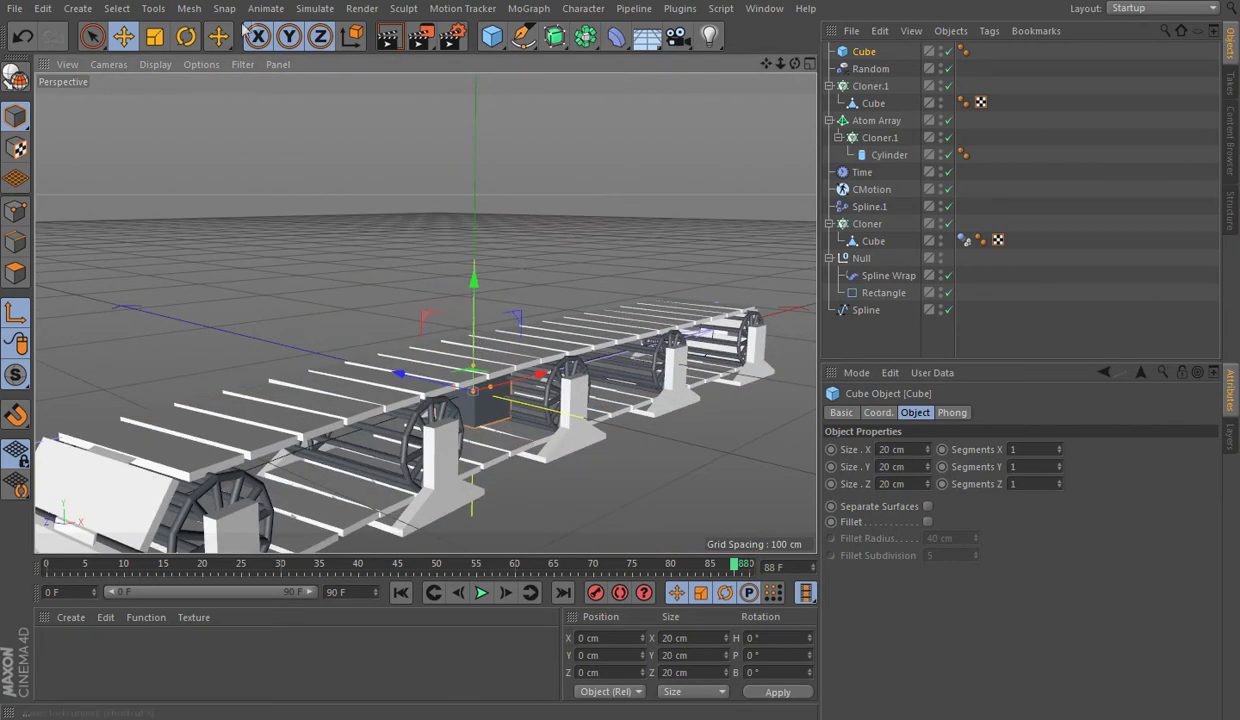
click(314, 10)
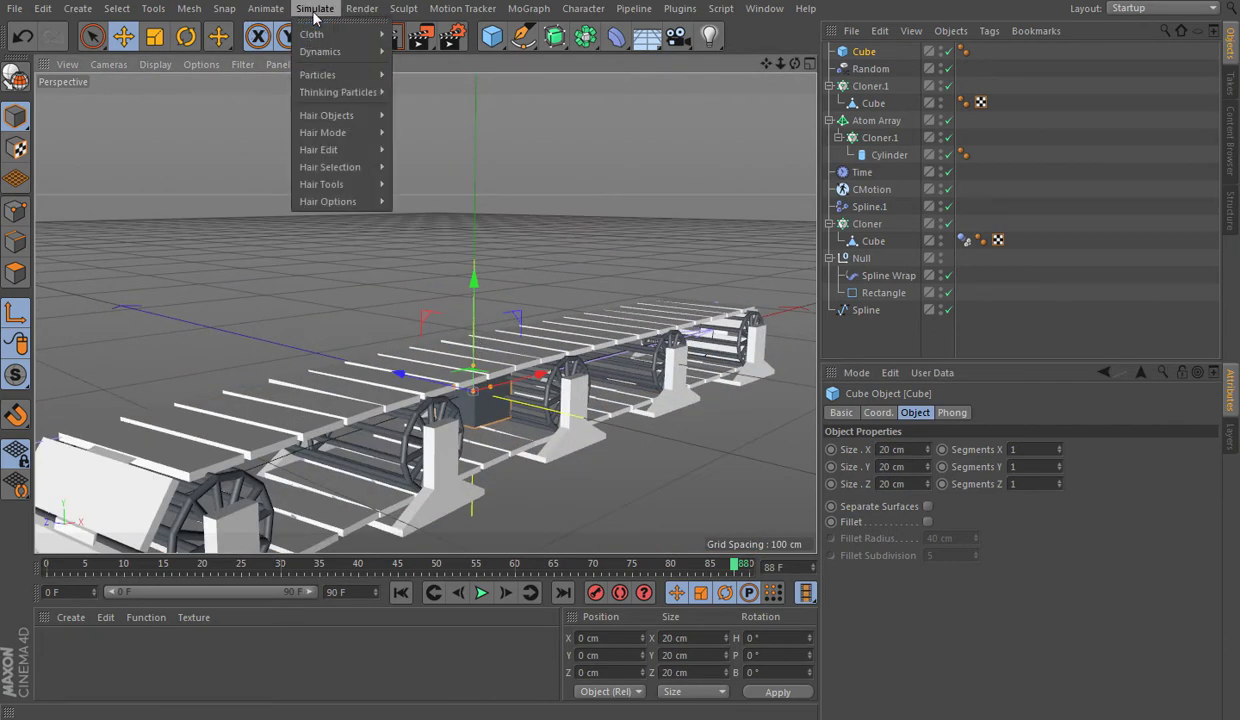
Step: Add a particle Emitter above the track and rotate it -90° in pitch to point down
mouse_move(318, 75)
click(410, 78)
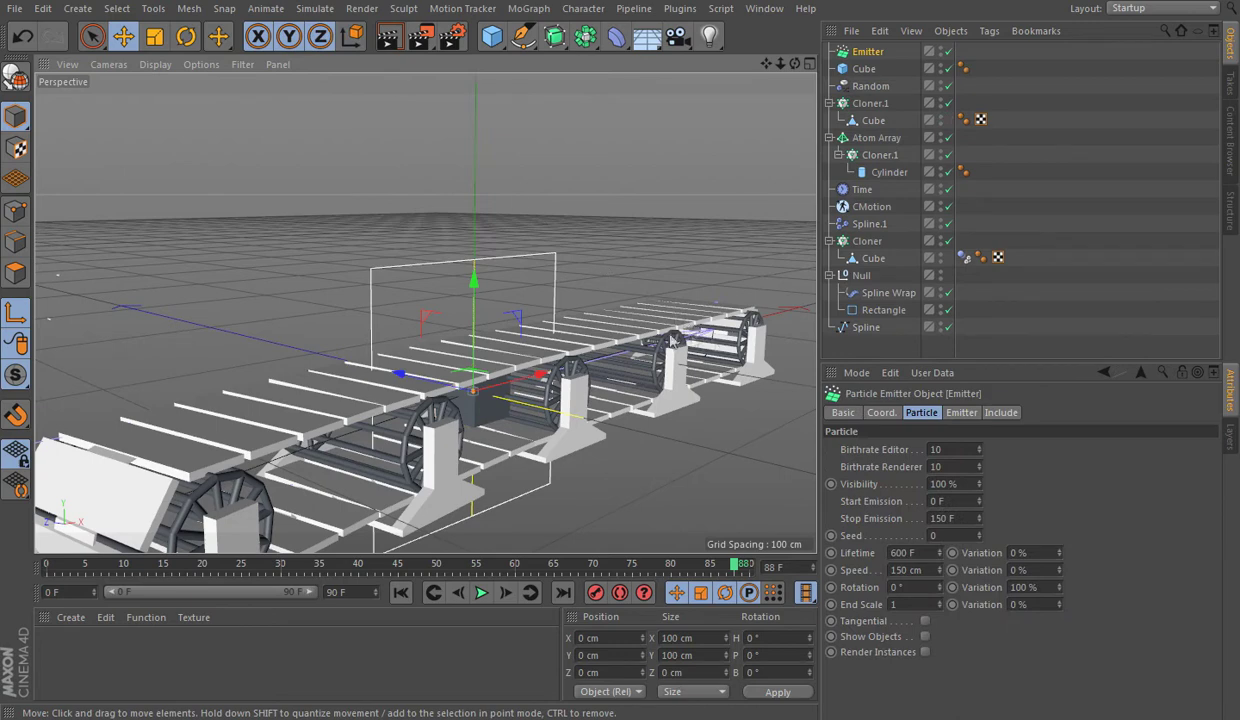
drag(470, 318, 467, 180)
scroll(490, 240, down, 3)
click(481, 592)
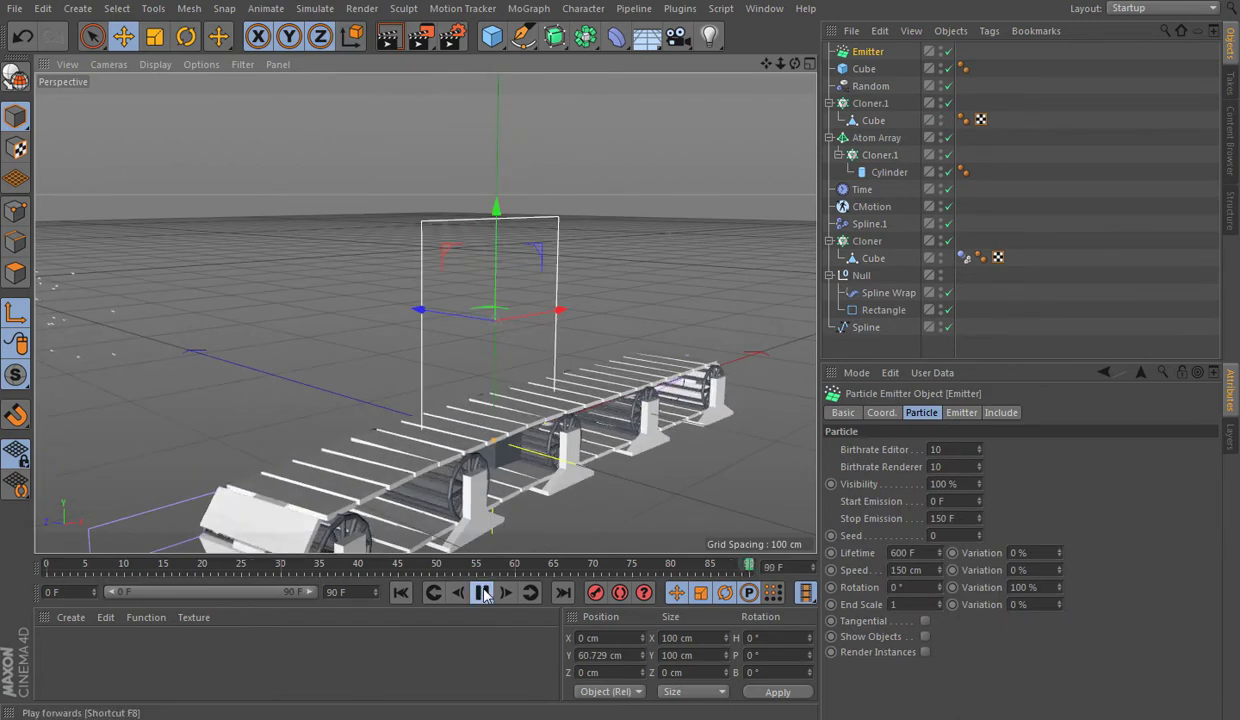
click(481, 592)
click(400, 592)
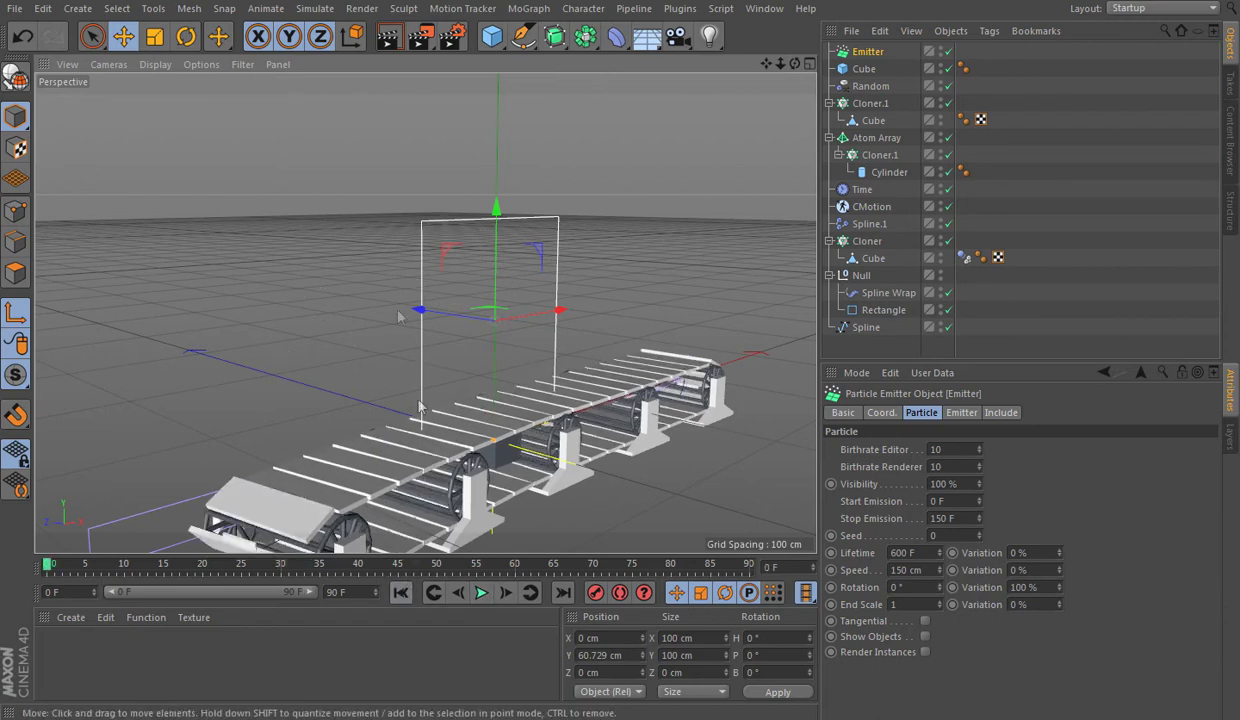
click(186, 37)
drag(538, 295, 460, 238)
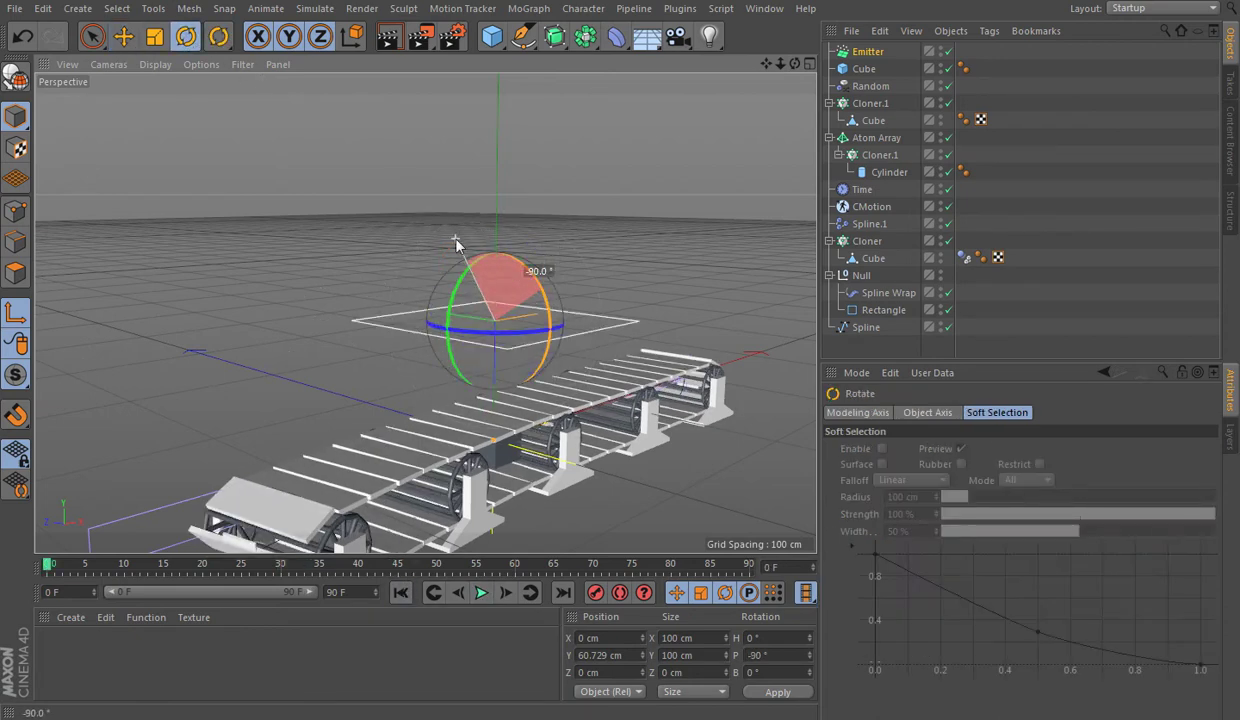
key(e)
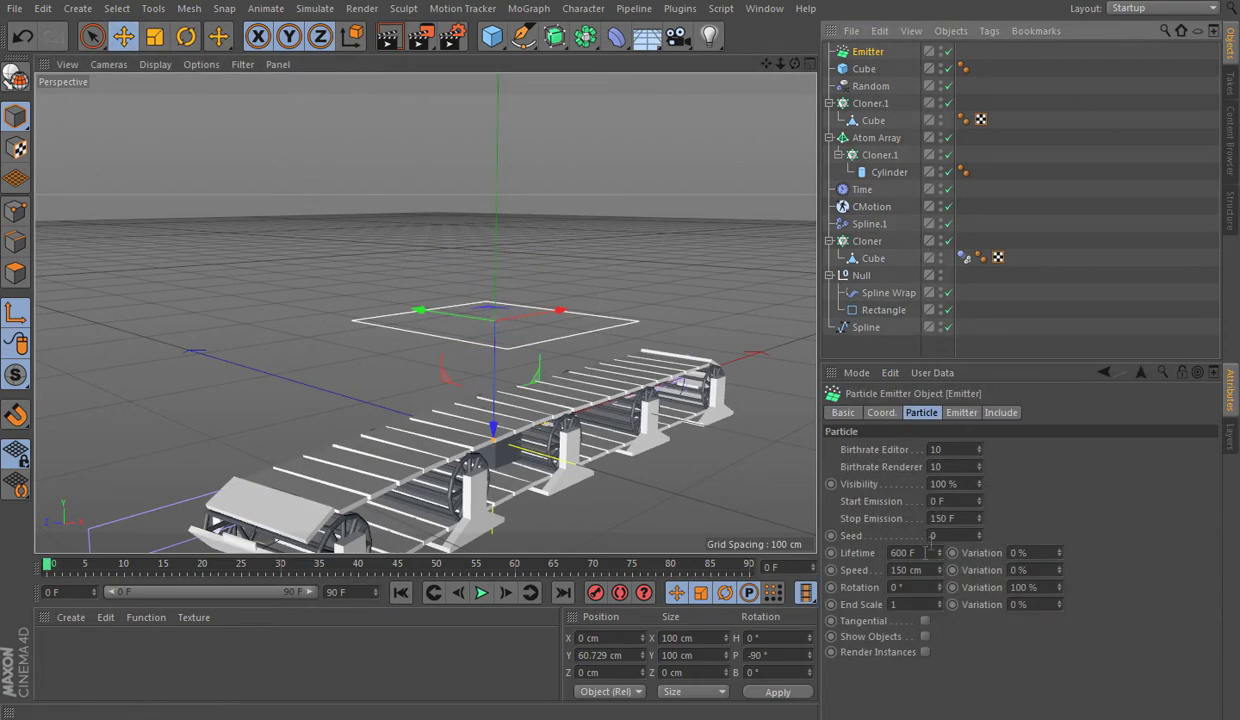
Step: Give the Emitter birthrate 1, 1000 F stop emission and lifetime, and 0 cm X-size
click(949, 448)
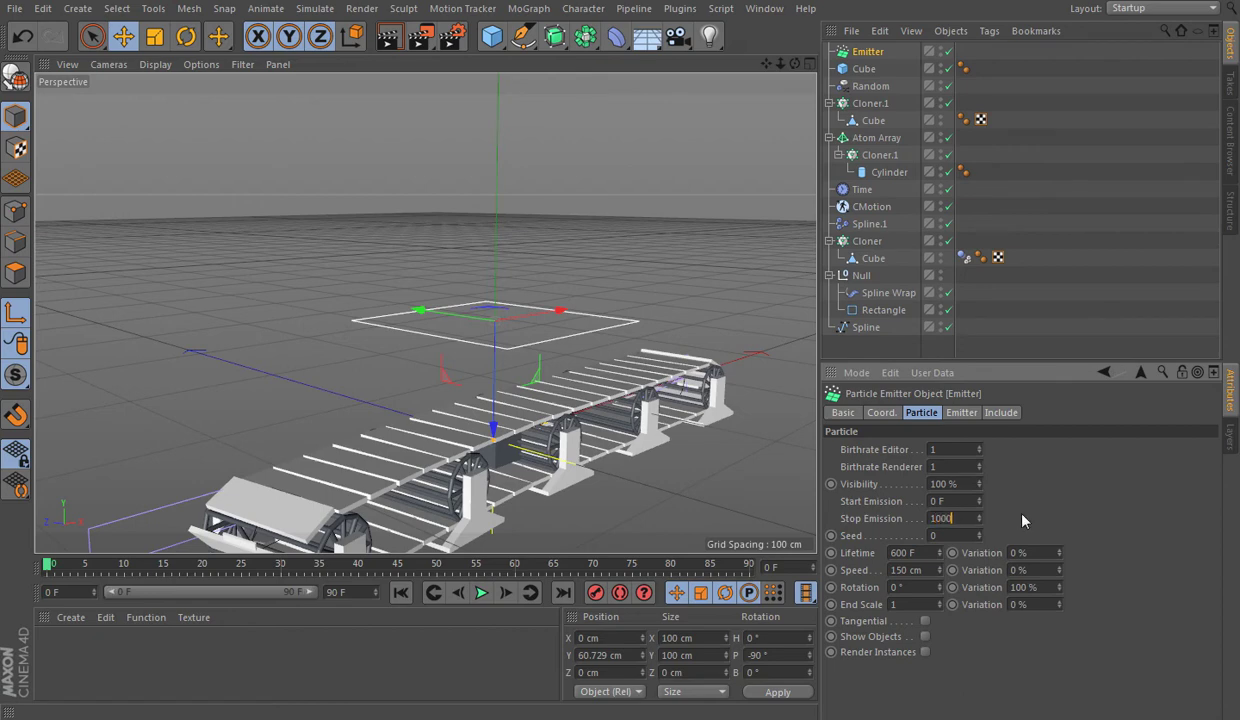
double_click(926, 552)
text(10)
click(960, 412)
drag(971, 474, 971, 540)
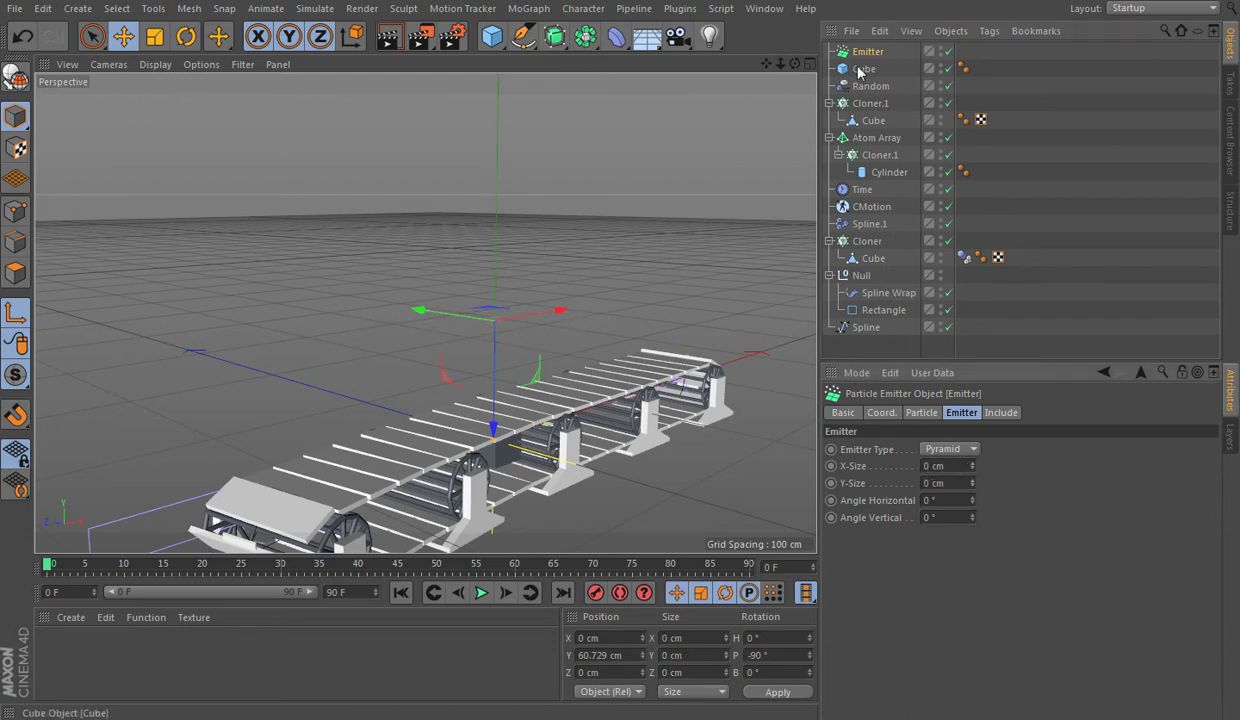
Step: Put the 20 cm Cube under the Emitter and enable Show Objects
drag(870, 68, 860, 54)
click(921, 412)
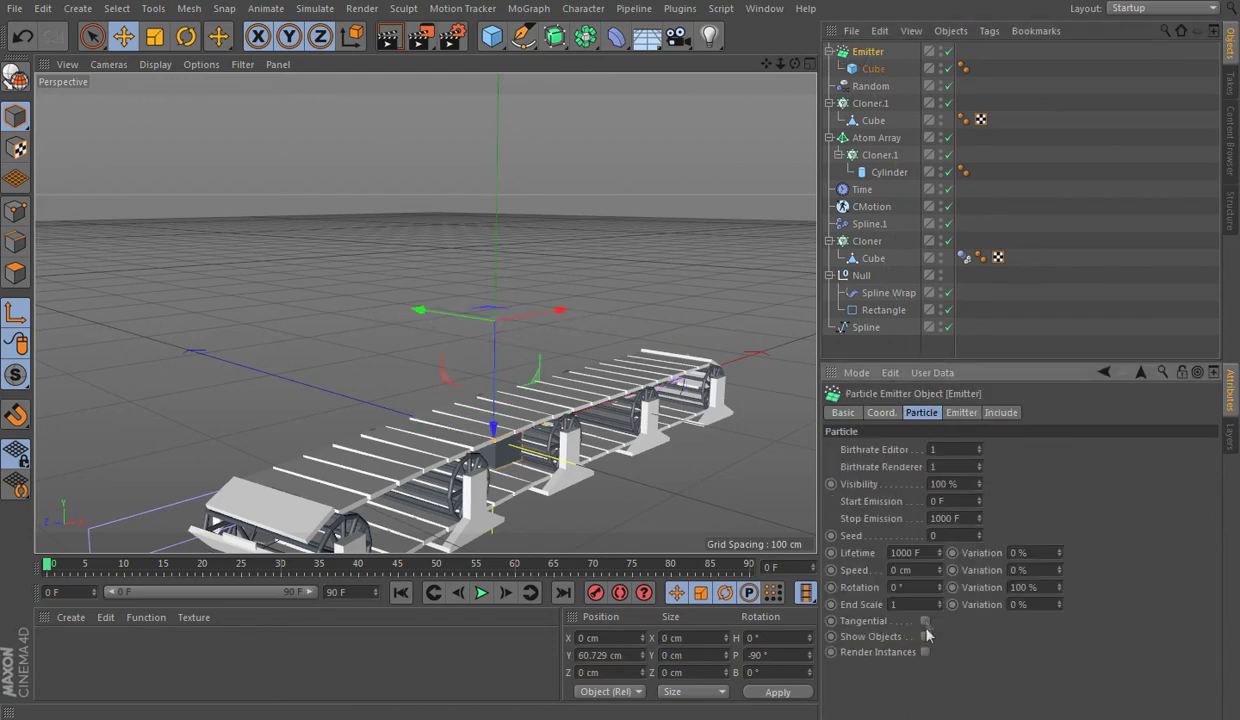
click(925, 637)
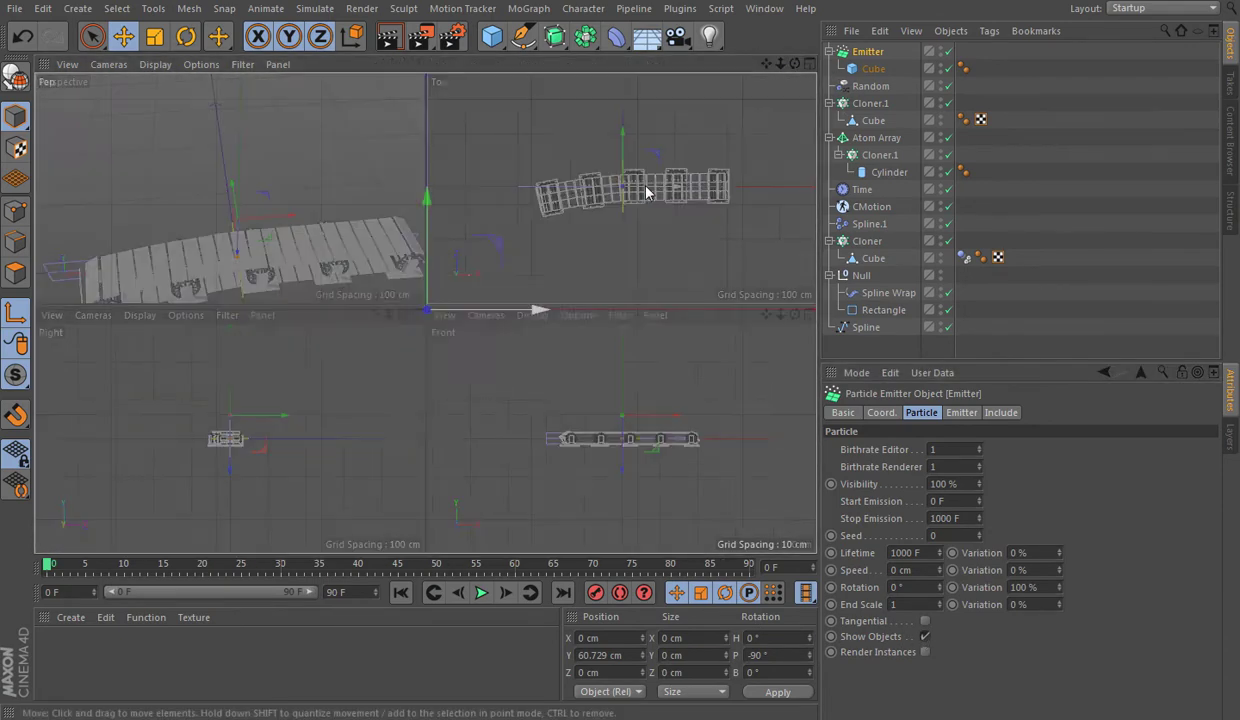
Step: Move the Emitter to X 177.084 cm in the Top view, toward the track's end
middle_click(645, 188)
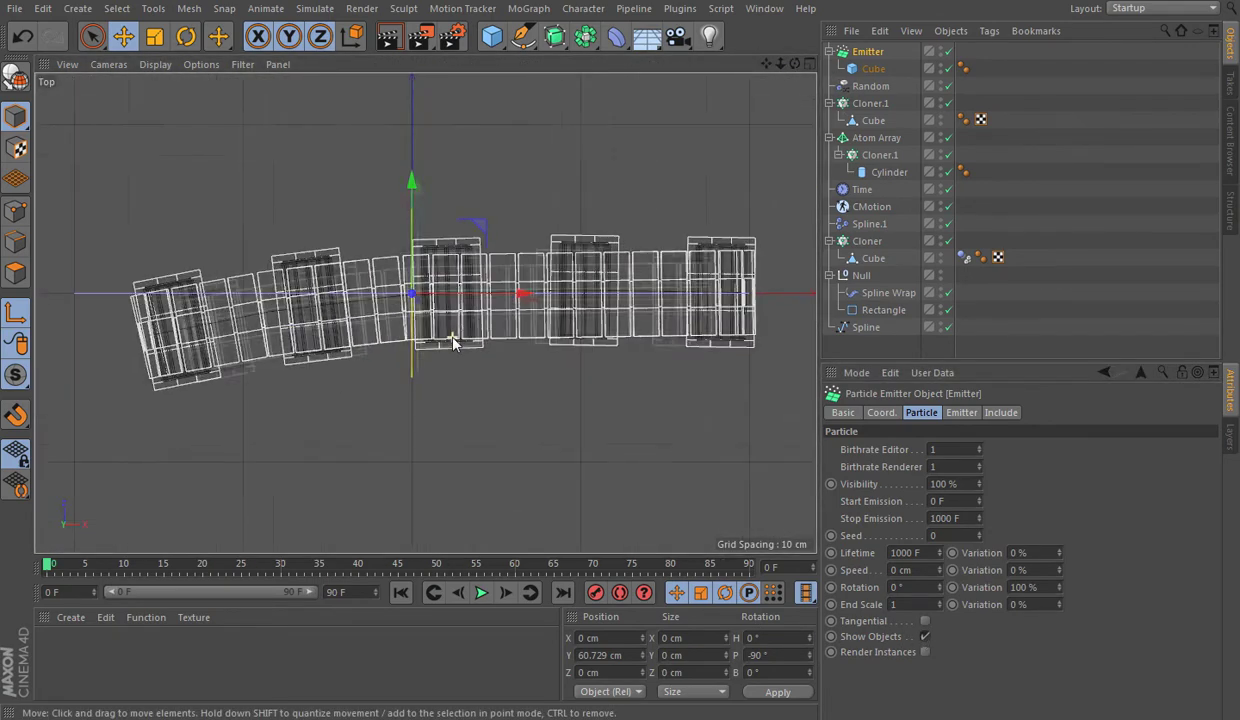
mouse_move(480, 230)
mouse_down()
mouse_move(692, 210)
mouse_move(779, 228)
mouse_up()
middle_click(484, 200)
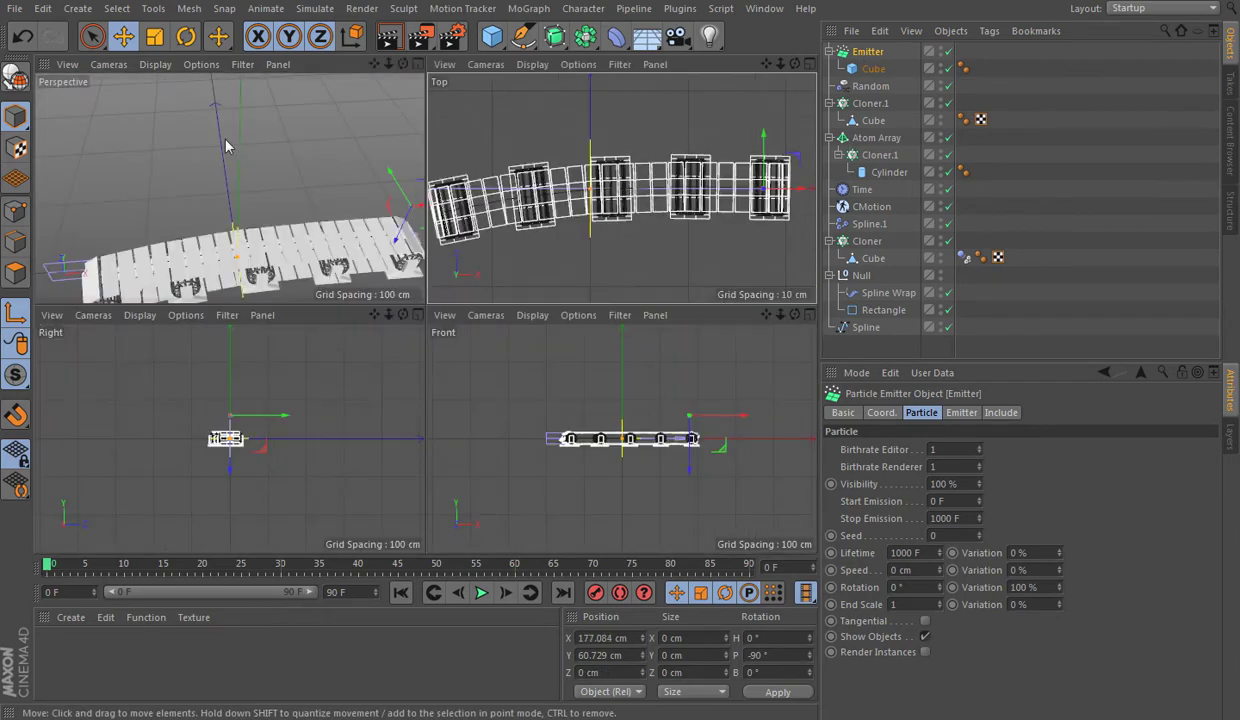
middle_click(250, 200)
alt+drag(400, 420, 410, 478)
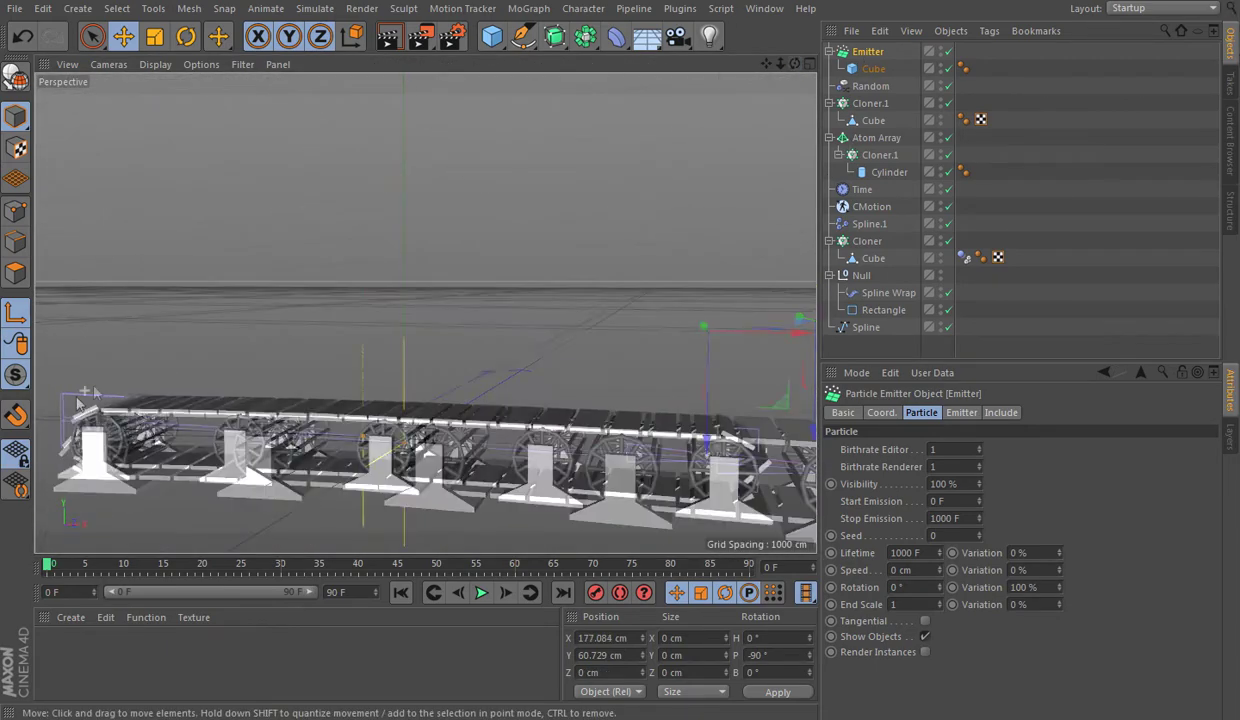
Step: Add a Rigid Body tag to the emitted Cube and raise its collision Friction
click(480, 592)
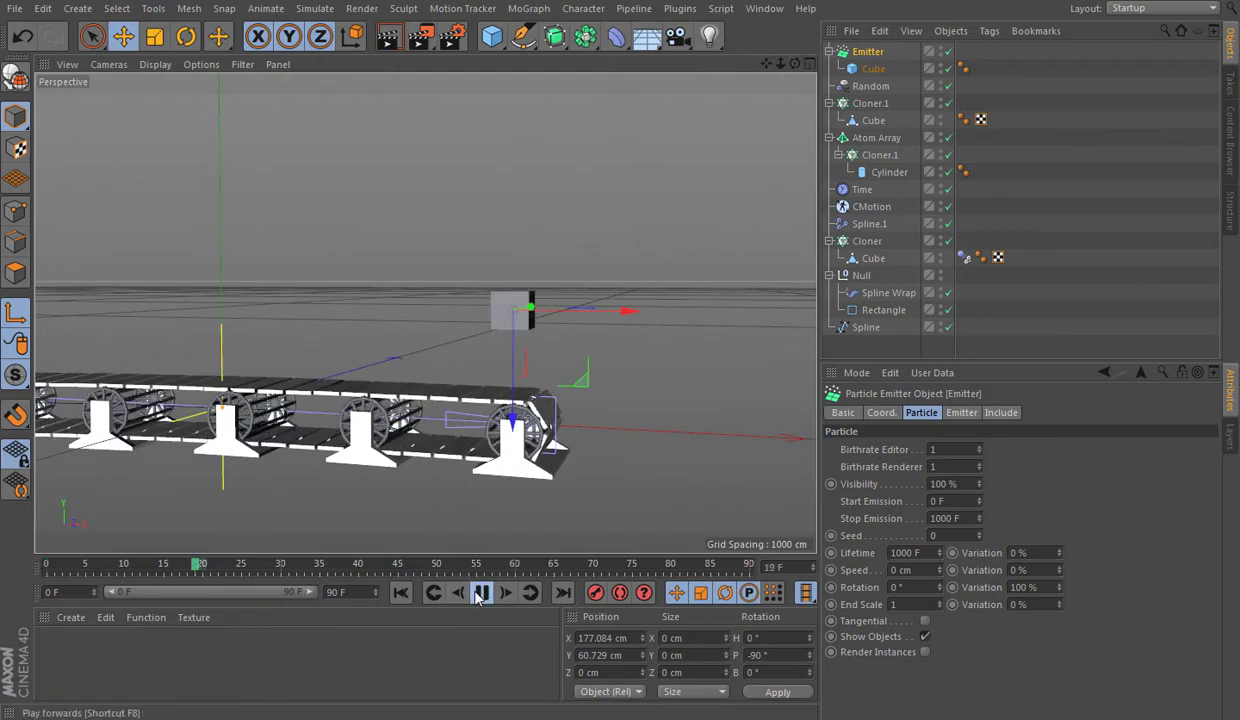
click(398, 594)
click(873, 68)
right_click(870, 68)
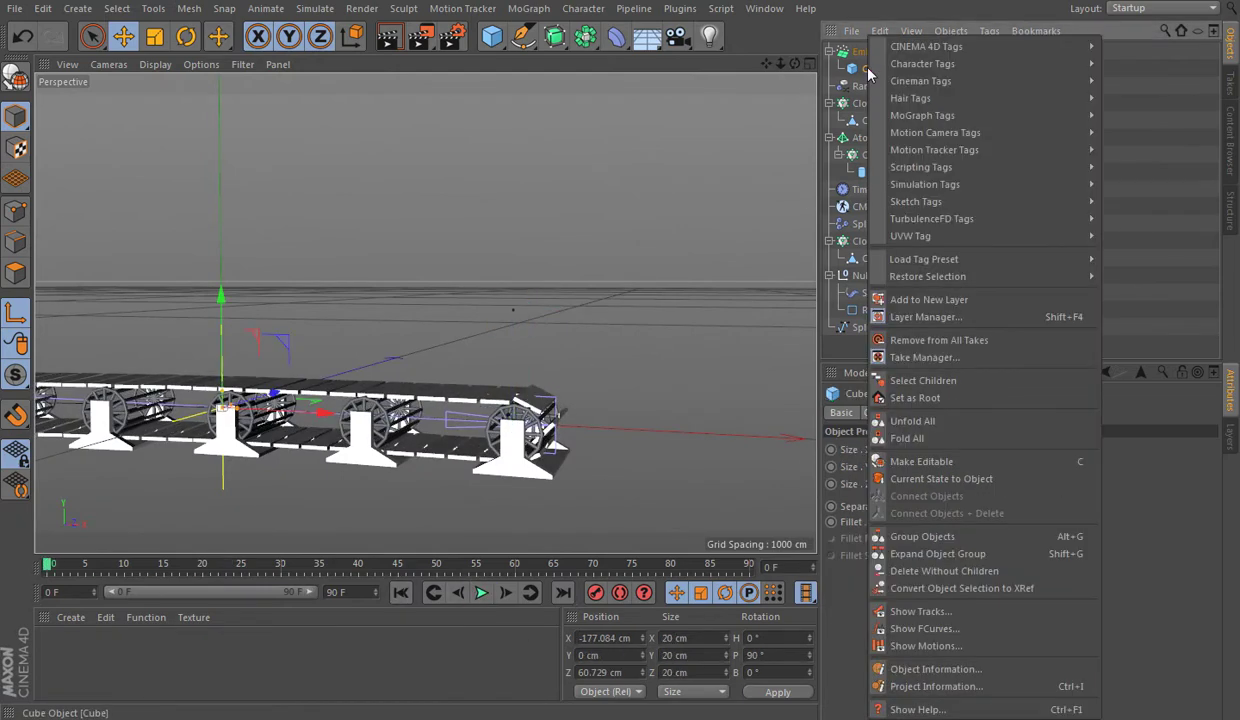
mouse_move(924, 184)
click(1140, 184)
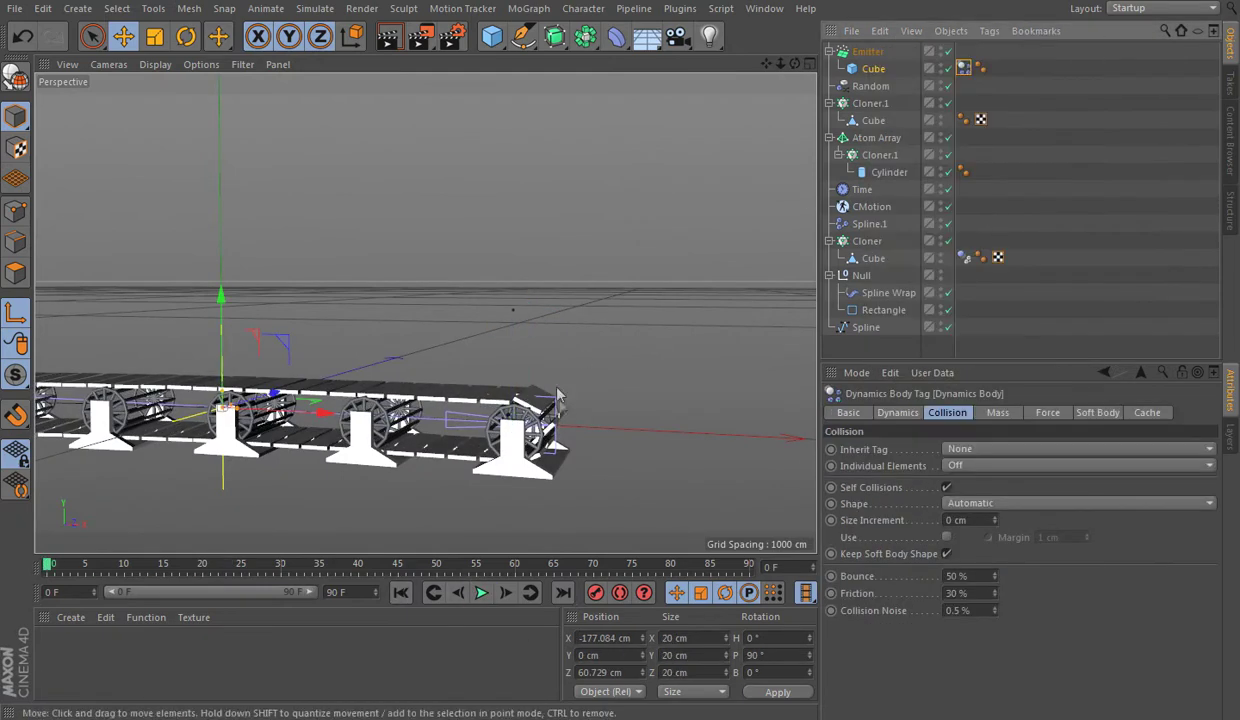
click(980, 593)
text(483647)
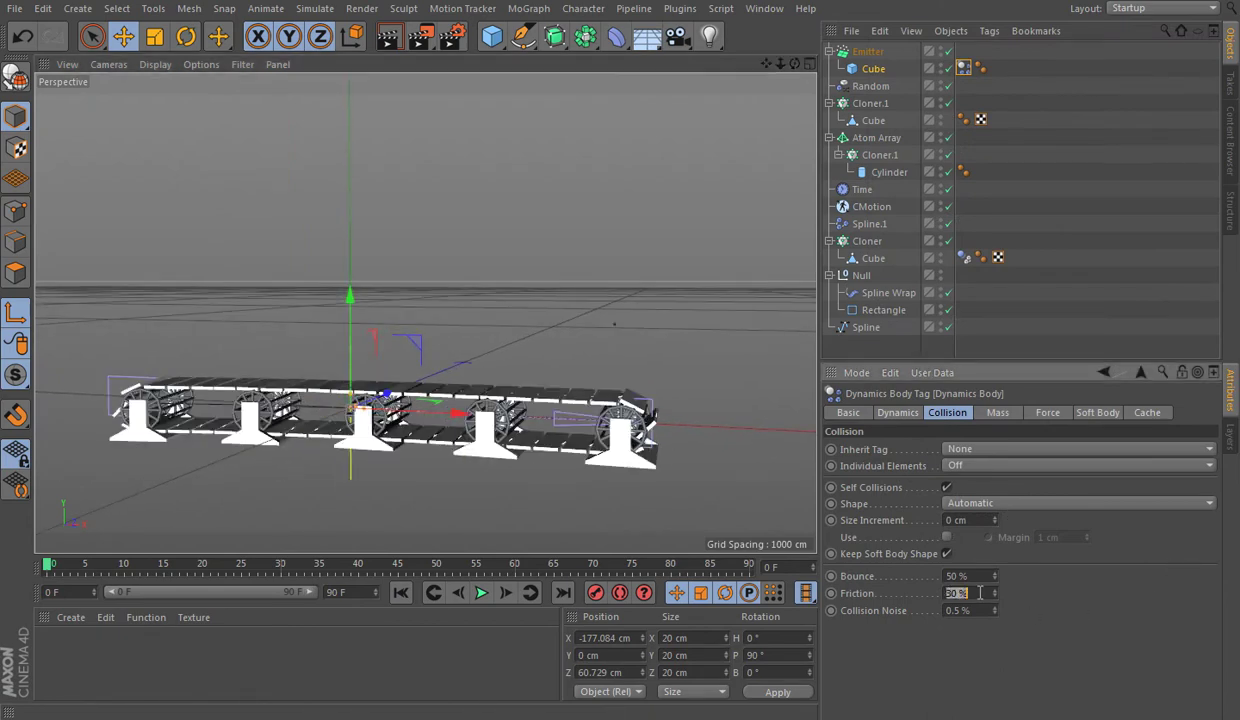
click(1007, 225)
alt+drag(424, 314, 408, 405)
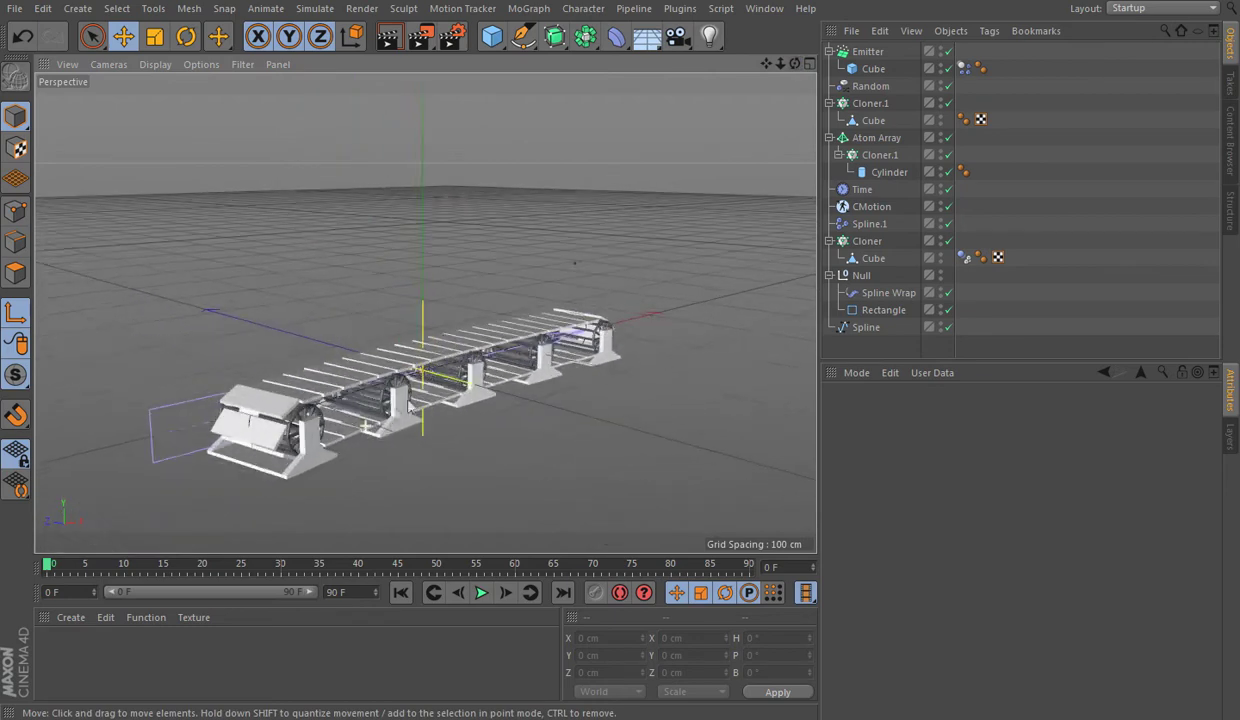
Step: Set the scene end frame to 1000 F and stretch the preview range to 1000 F
click(480, 593)
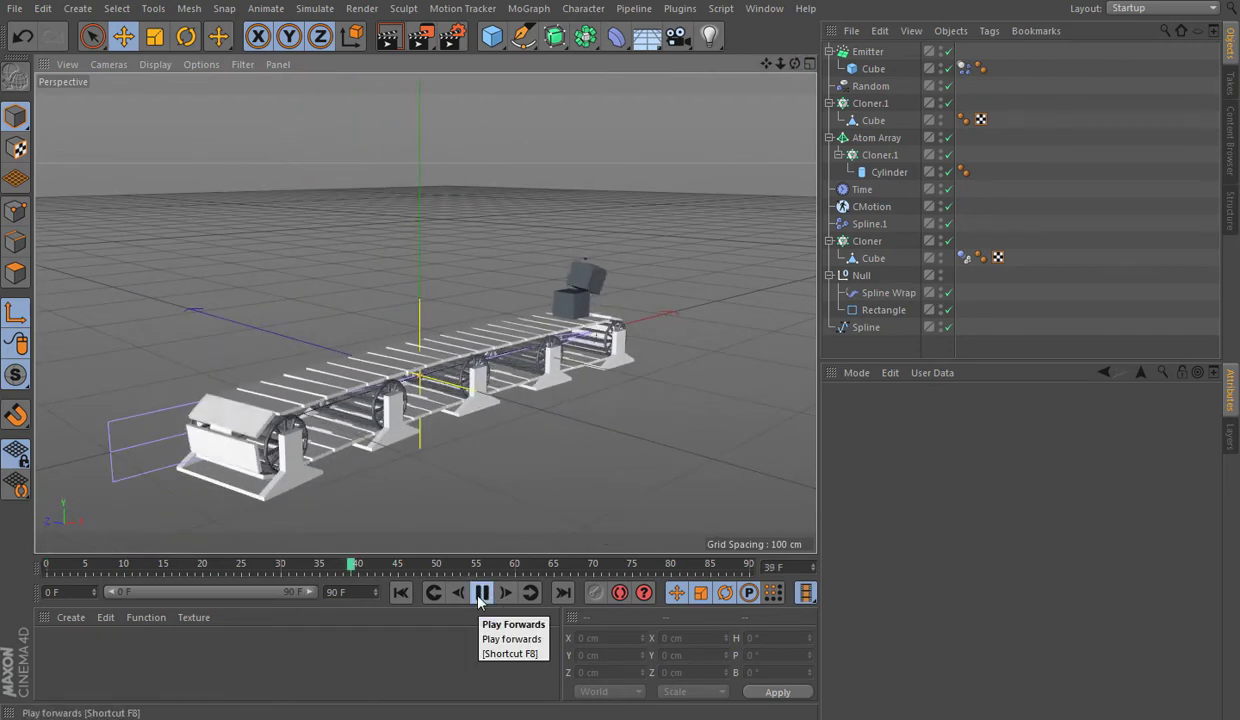
click(481, 593)
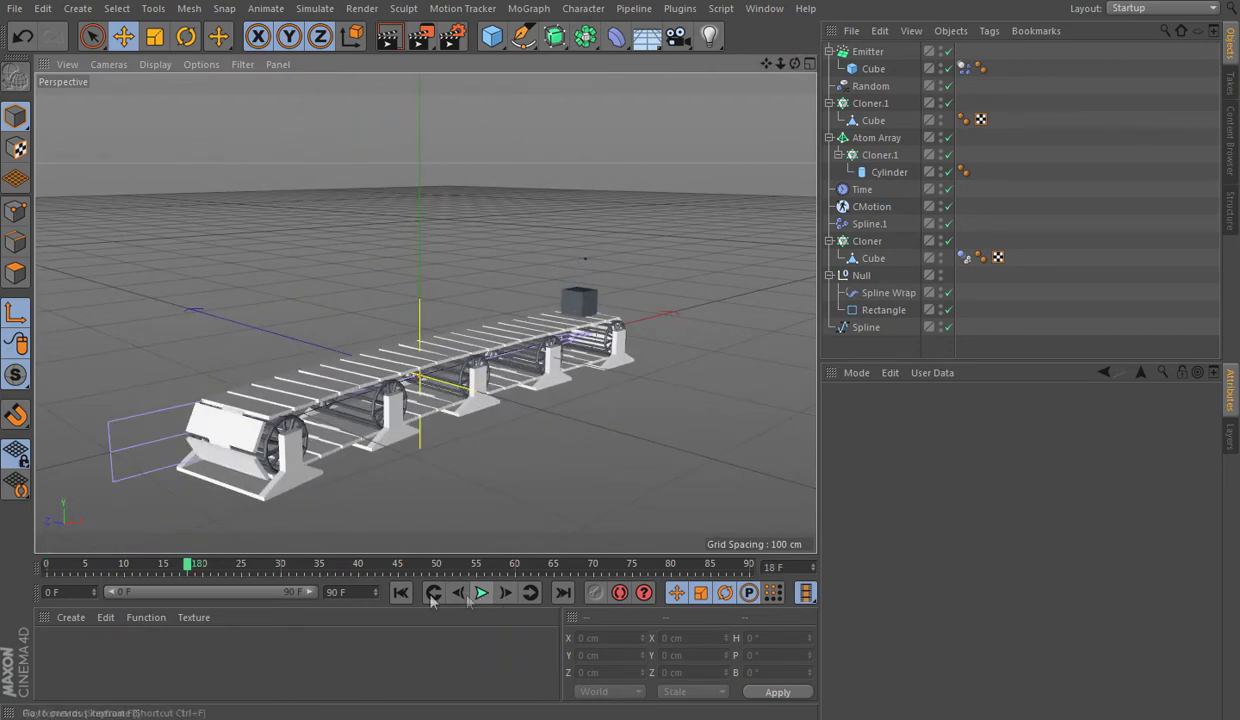
click(400, 593)
text(000)
key(Return)
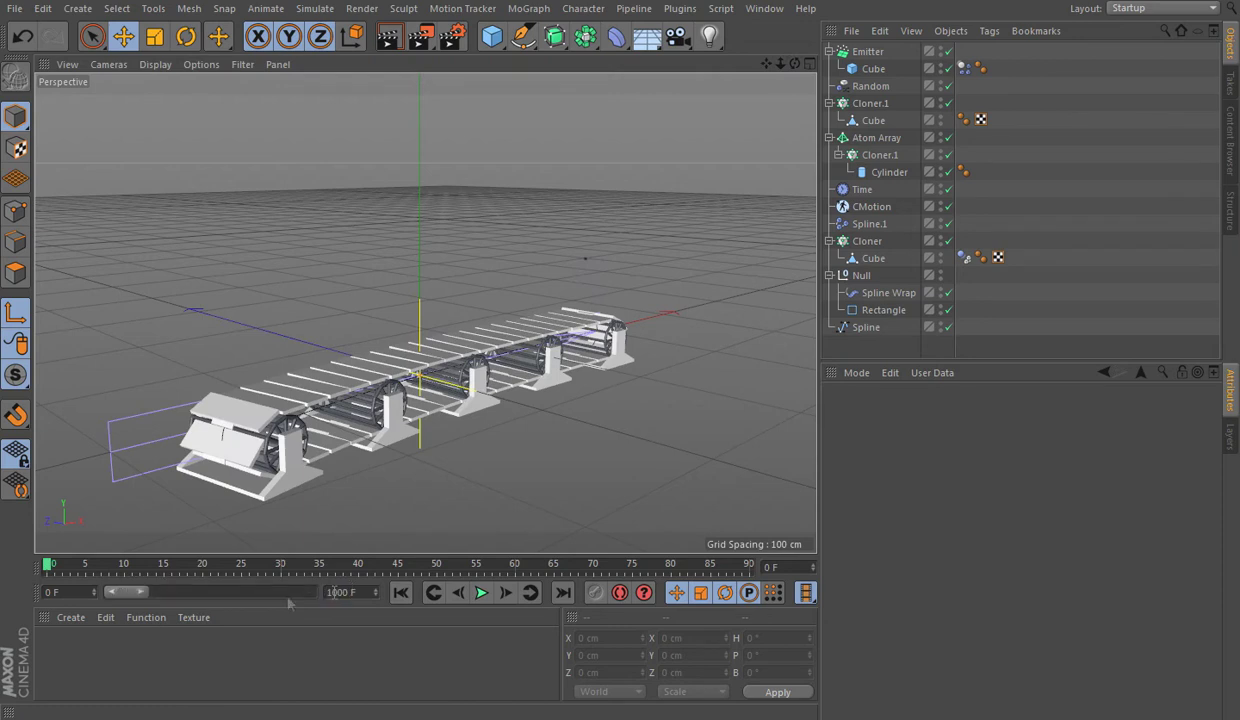
drag(137, 592, 310, 592)
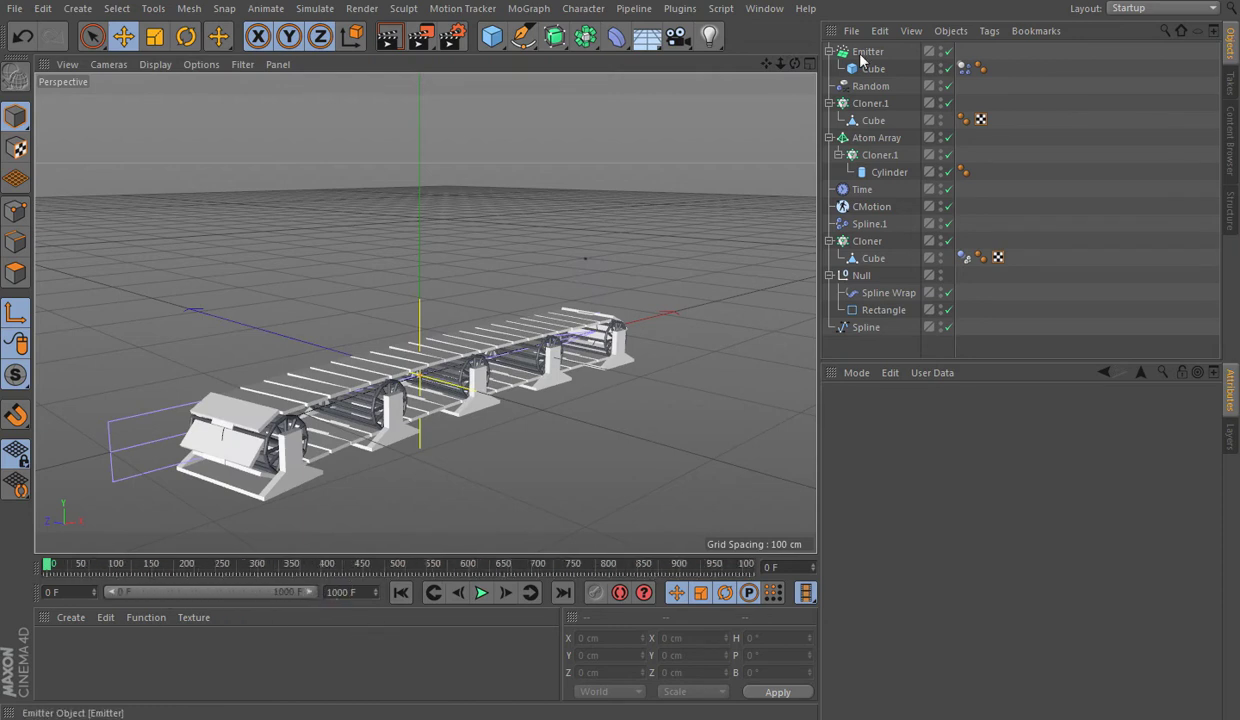
click(872, 103)
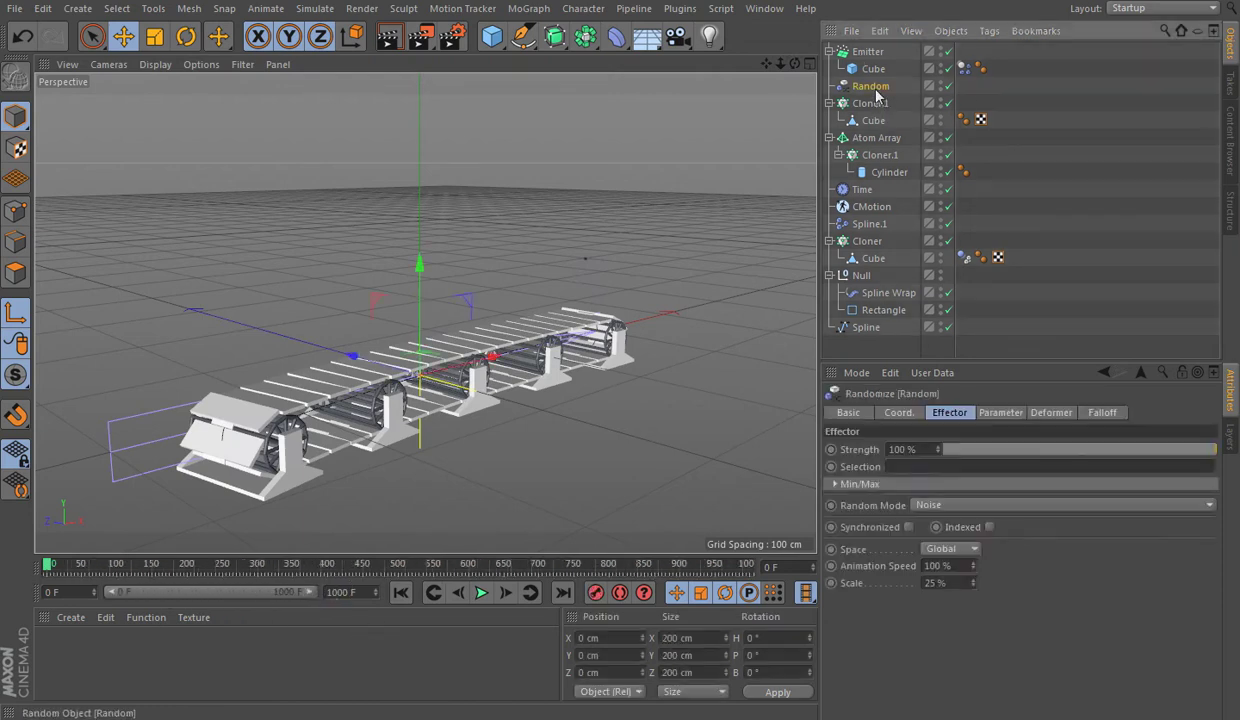
Step: Lower the Time effector's pitch rotation to about 25° after checking playback
click(862, 207)
click(1082, 466)
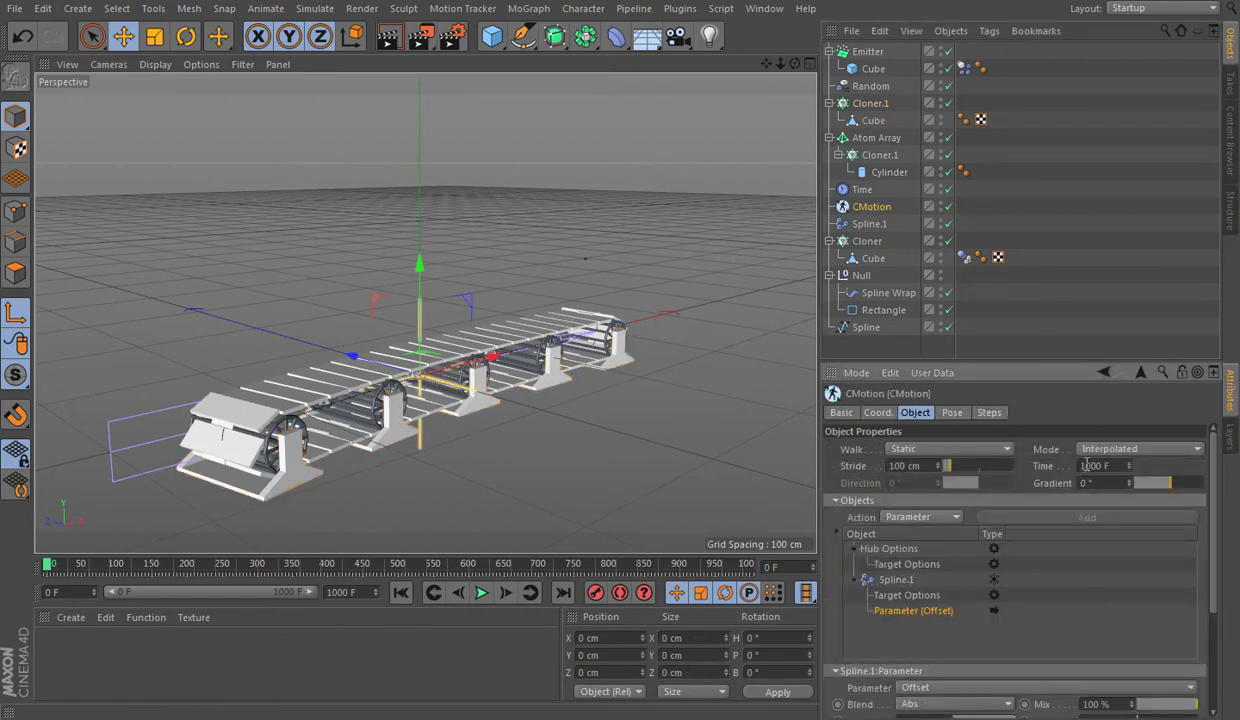
click(862, 189)
click(1000, 412)
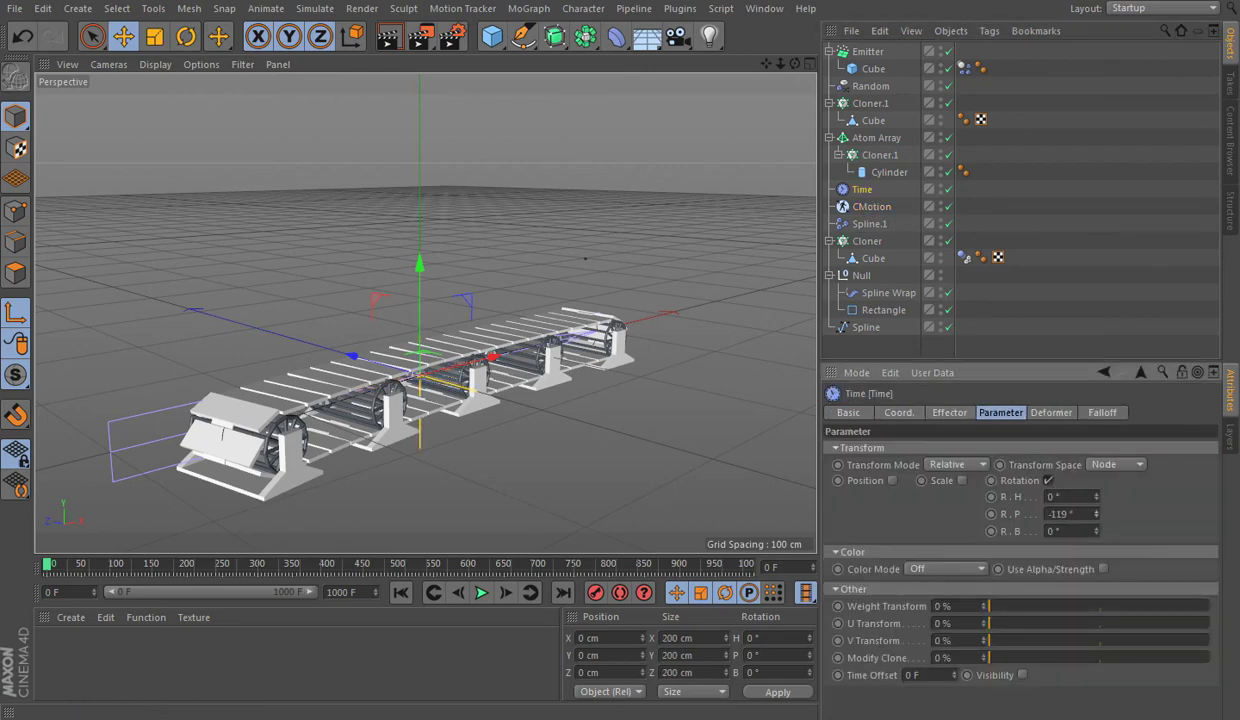
click(481, 592)
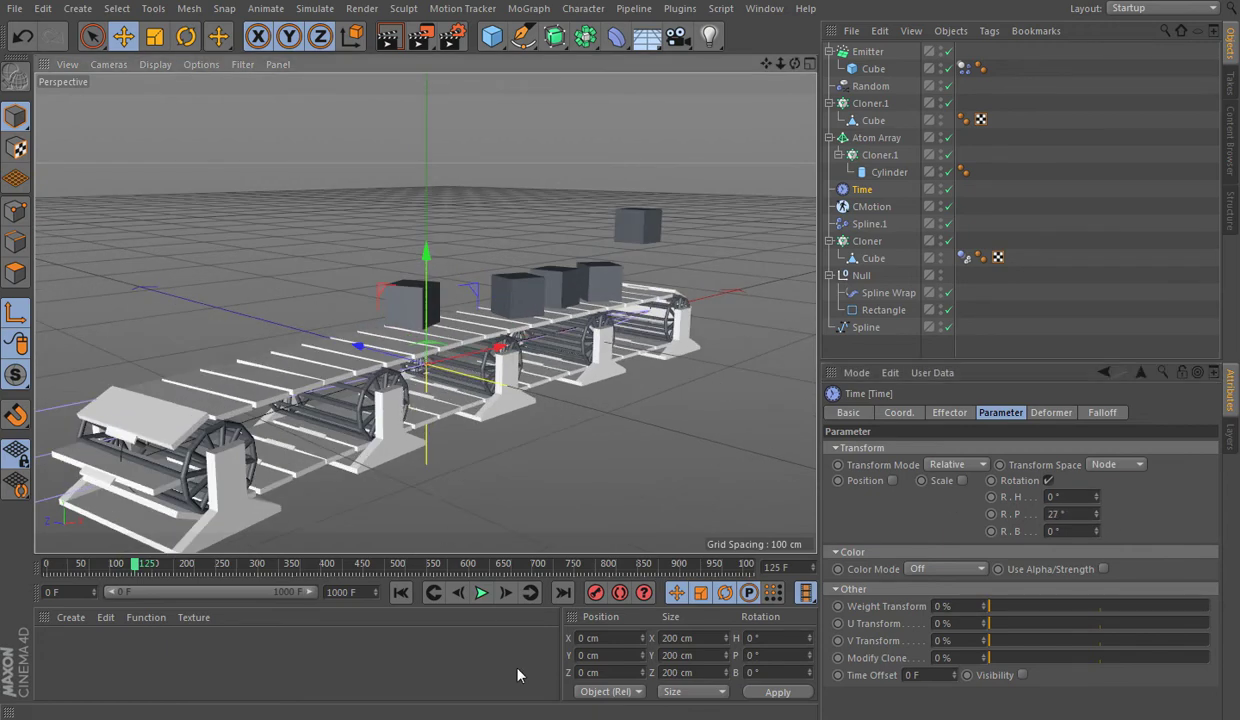
click(481, 592)
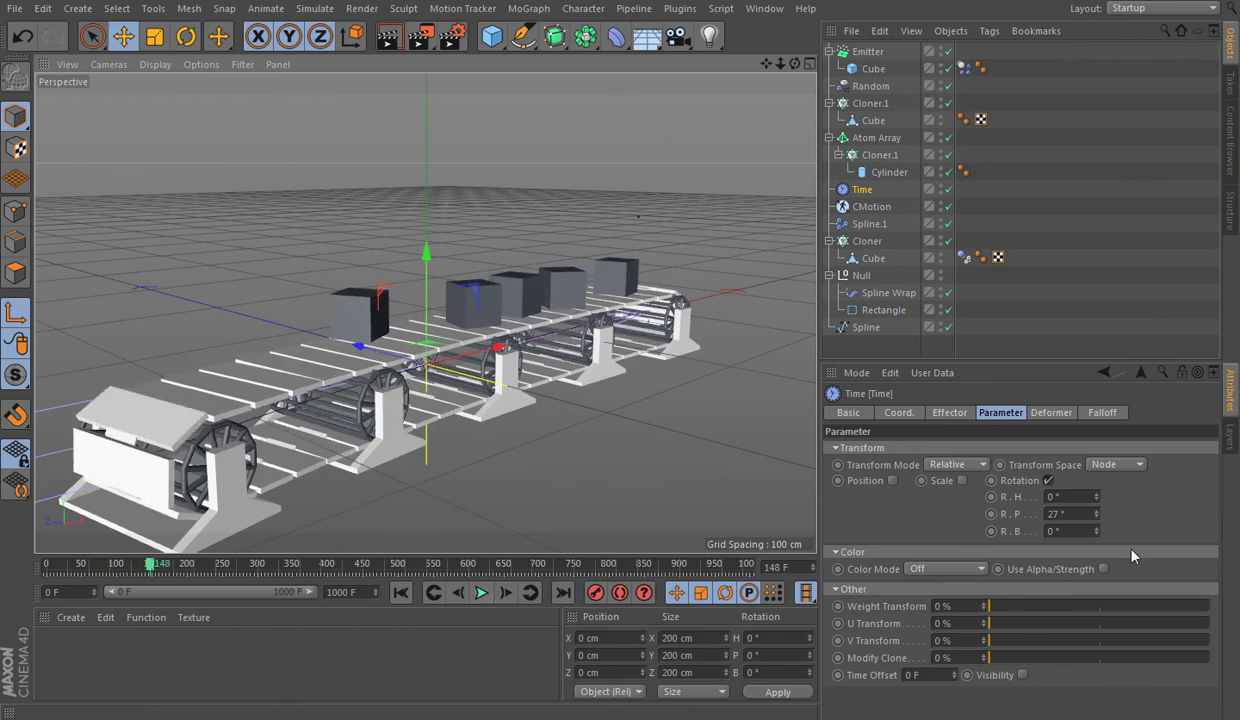
drag(1094, 512, 1094, 518)
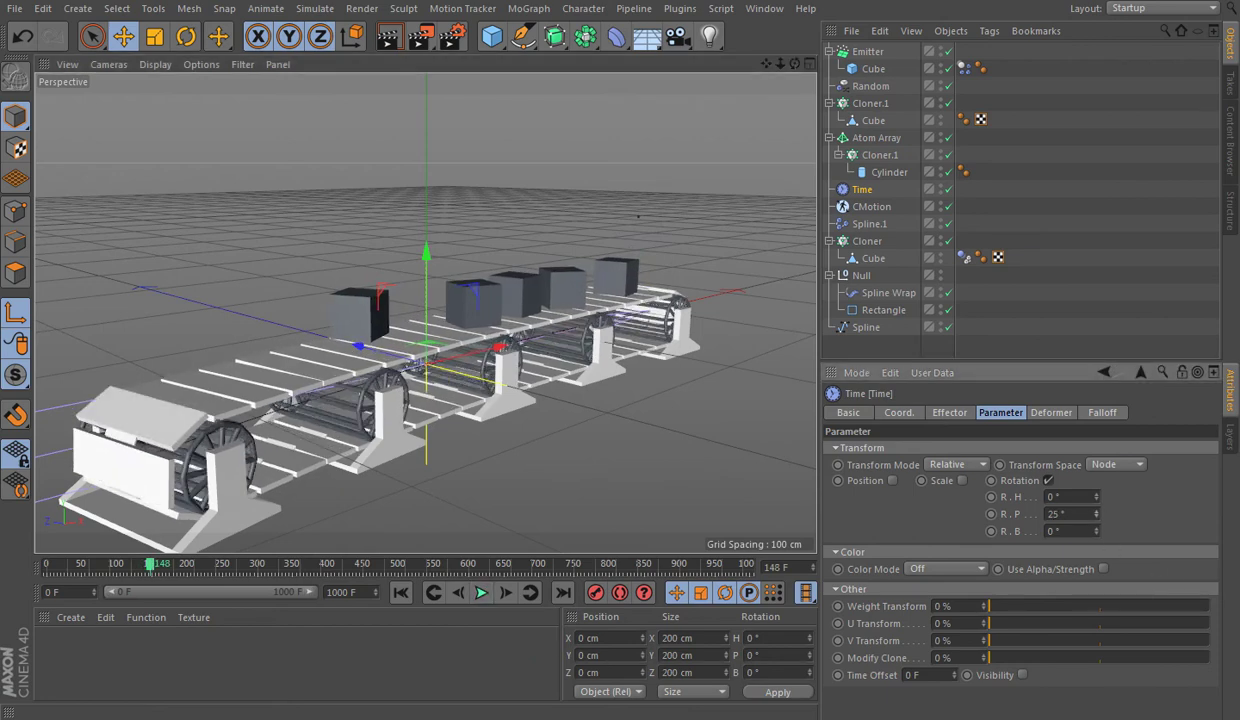
click(481, 592)
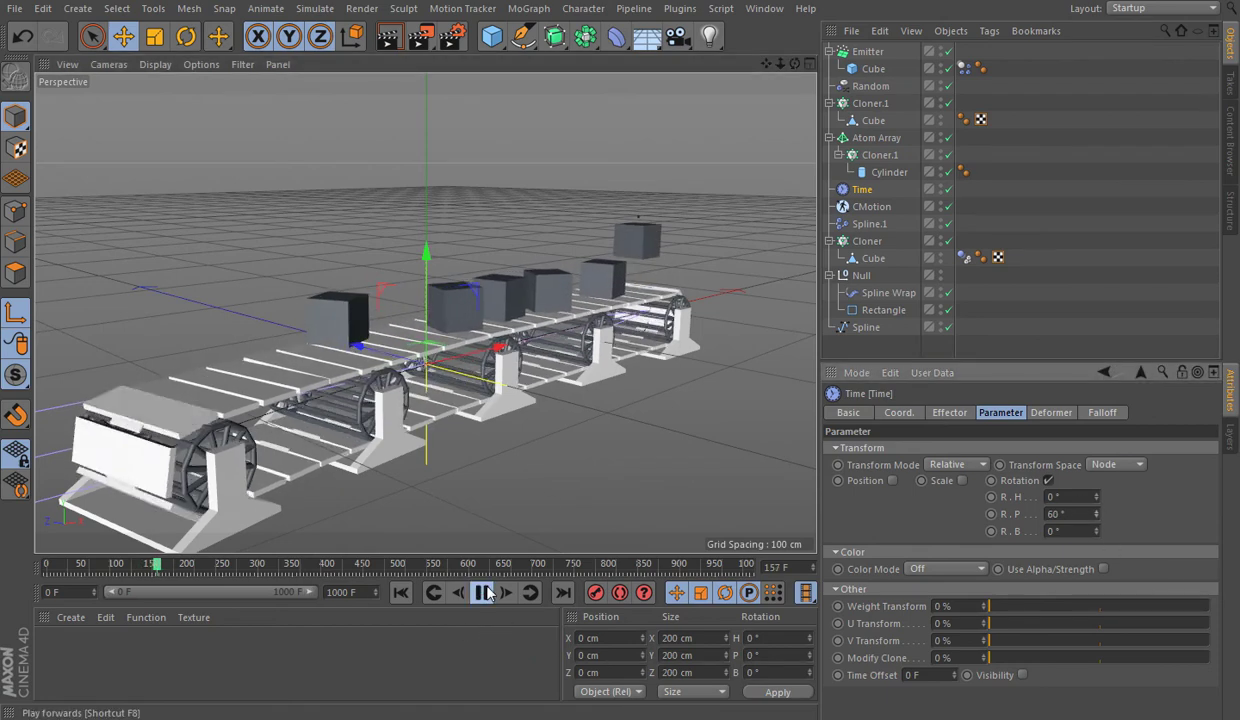